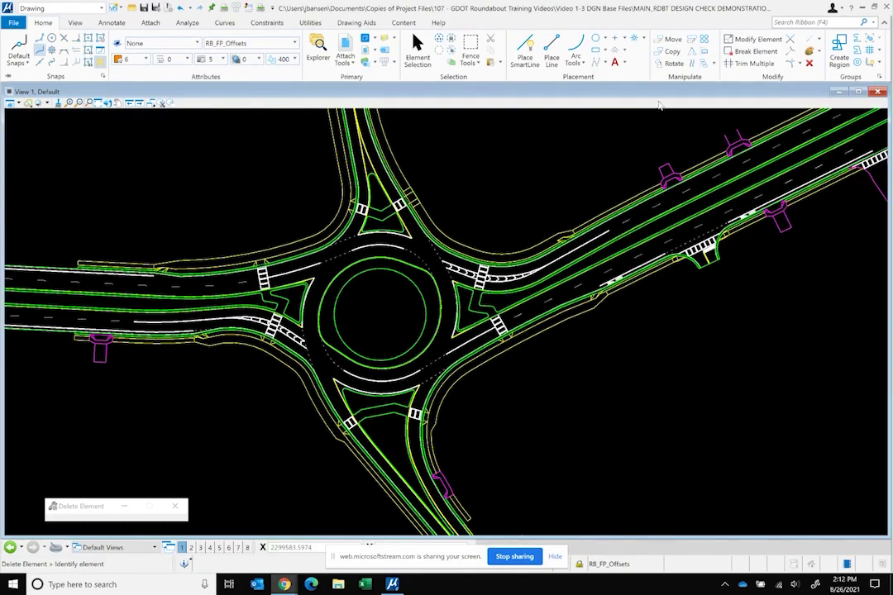
# Copy the south leg's yellow striping line beside the splitter island nose parallel at a distance of 3, toward the adjacent travel lane
pyautogui.click(693, 63)
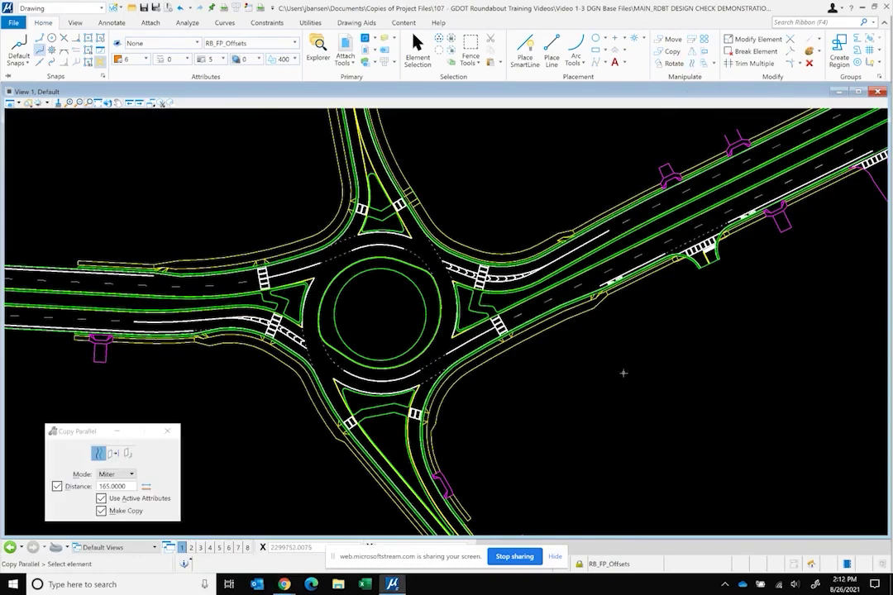
pyautogui.click(92, 487)
pyautogui.write('5')
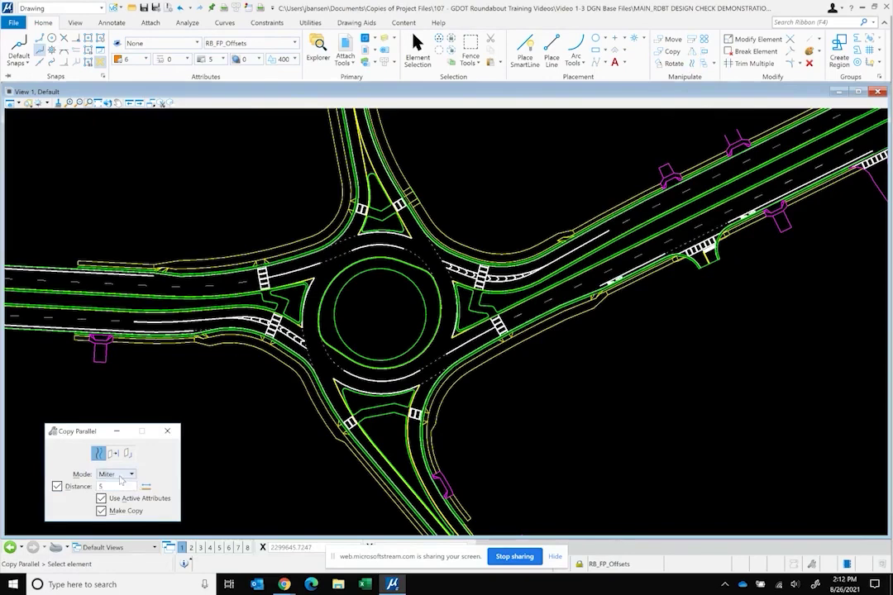
pyautogui.scroll(-3, 458, 313)
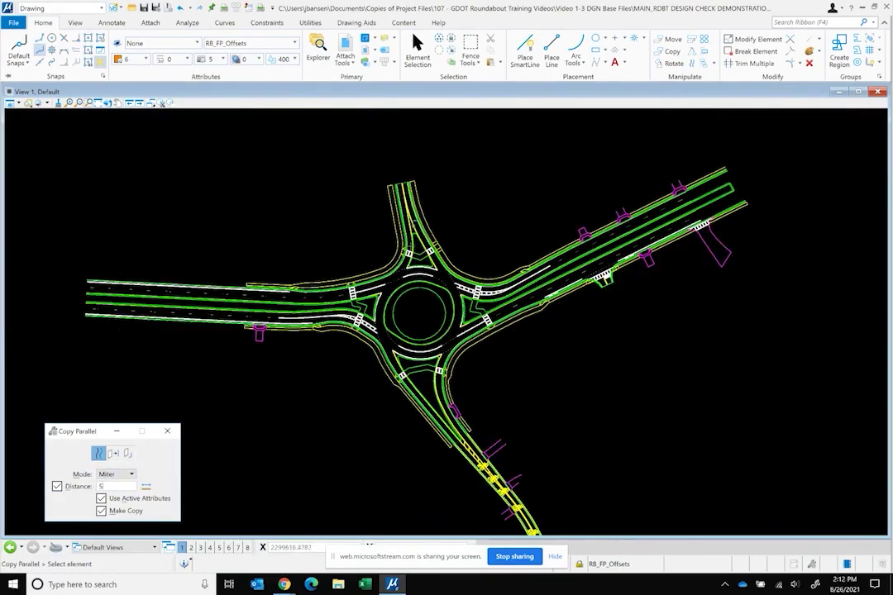
pyautogui.scroll(3, 396, 393)
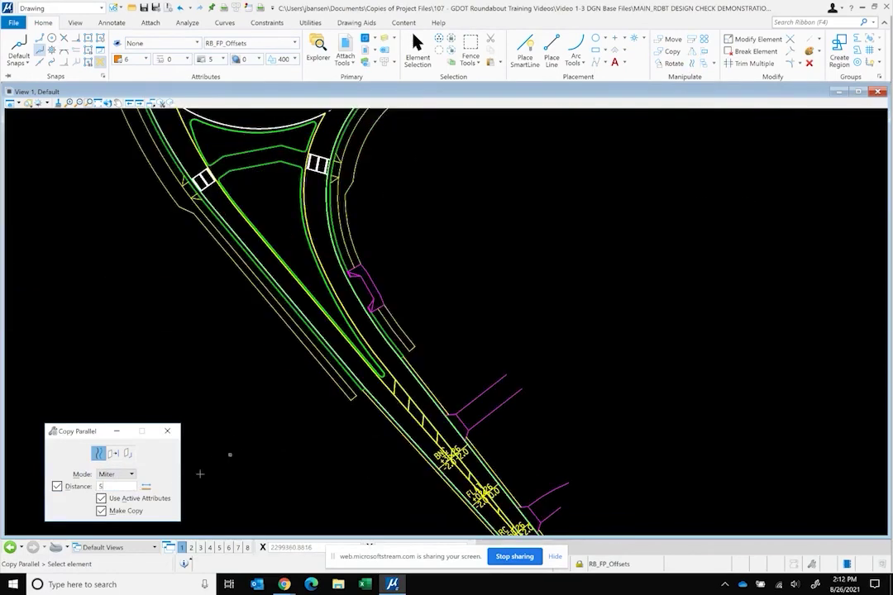
pyautogui.click(104, 487)
pyautogui.write('3')
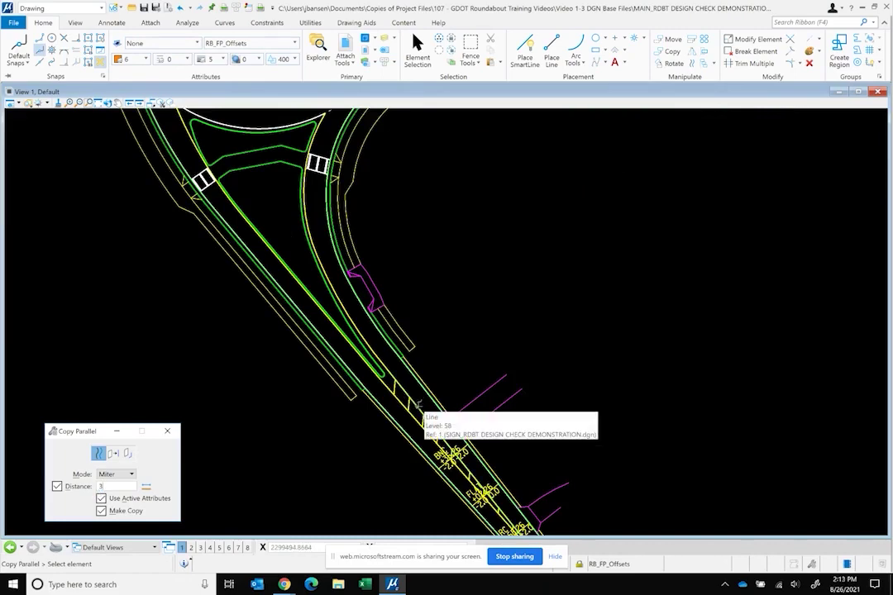
pyautogui.scroll(1, 418, 405)
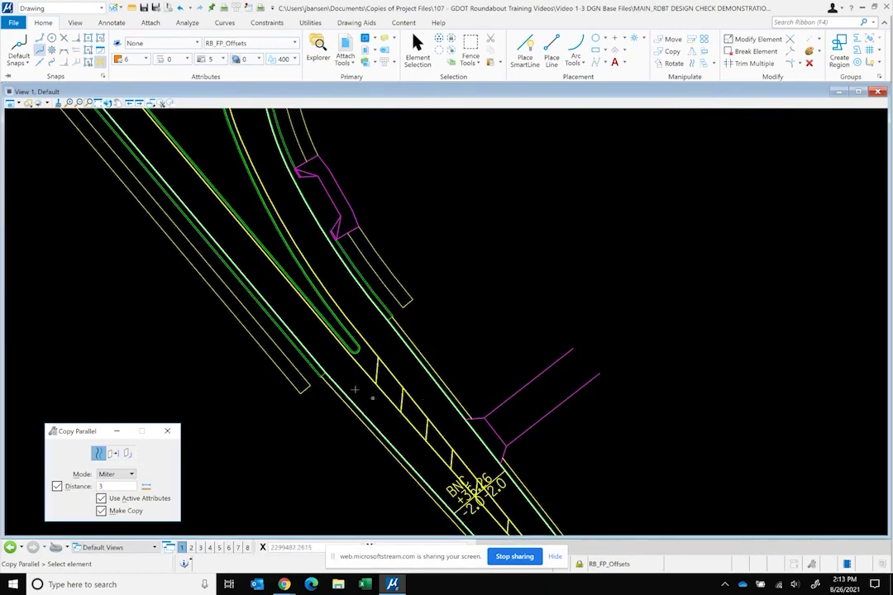
pyautogui.click(395, 372)
pyautogui.click(409, 365)
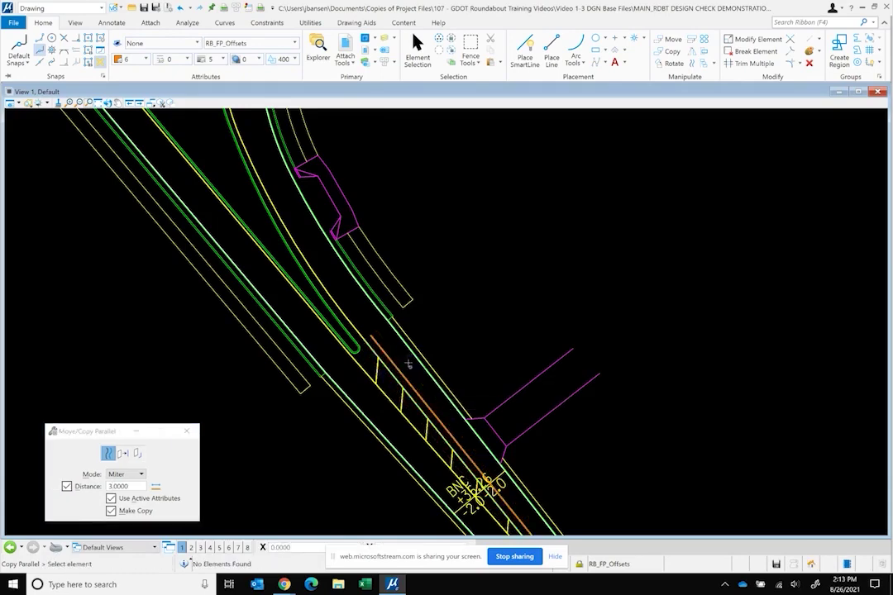
# Examine the south leg from the splitter island nose through the curved striping, checking the extent of the new offset line
pyautogui.scroll(-4, 364, 496)
pyautogui.scroll(-1, 364, 496)
pyautogui.scroll(2, 364, 496)
pyautogui.scroll(2, 401, 388)
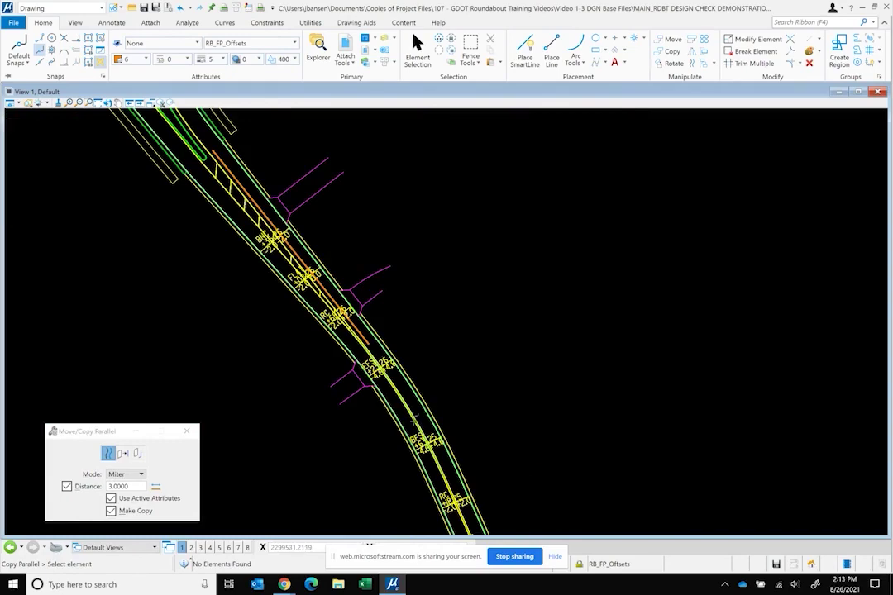
pyautogui.scroll(3, 352, 331)
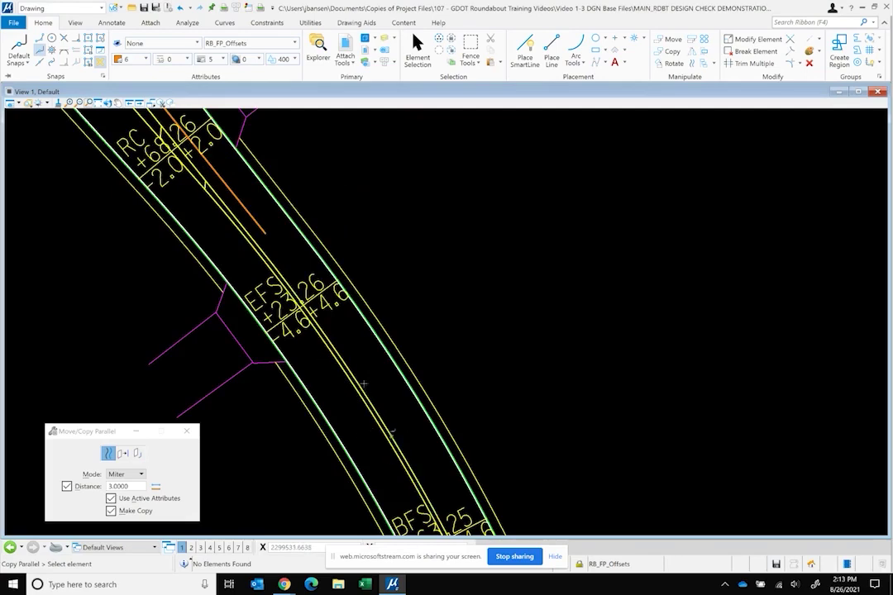
pyautogui.scroll(-2, 367, 409)
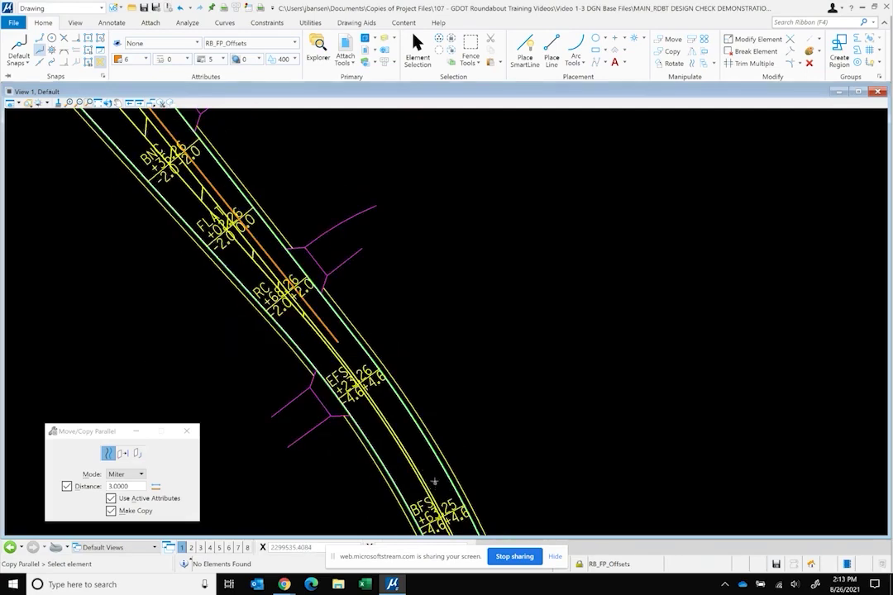
pyautogui.scroll(2, 215, 215)
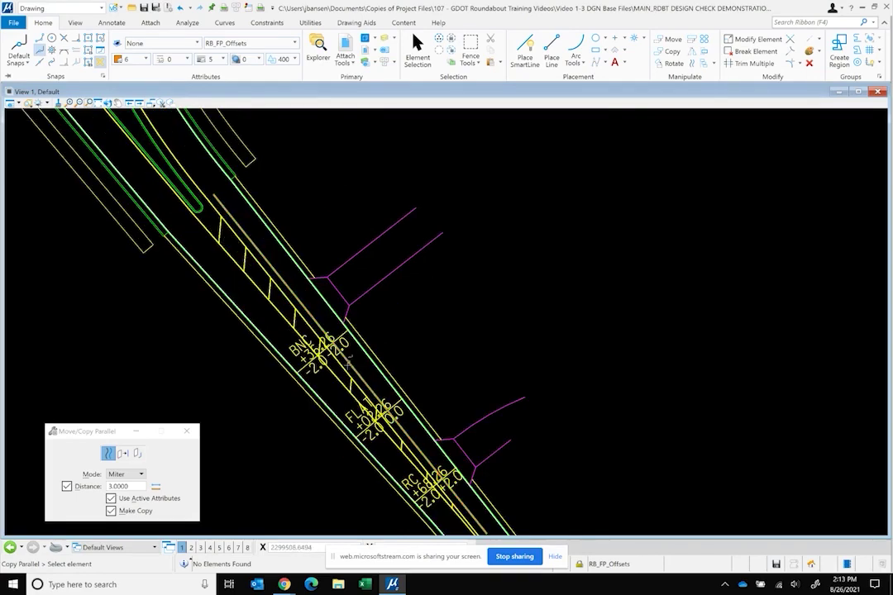
pyautogui.scroll(-1, 320, 307)
pyautogui.scroll(2, 319, 306)
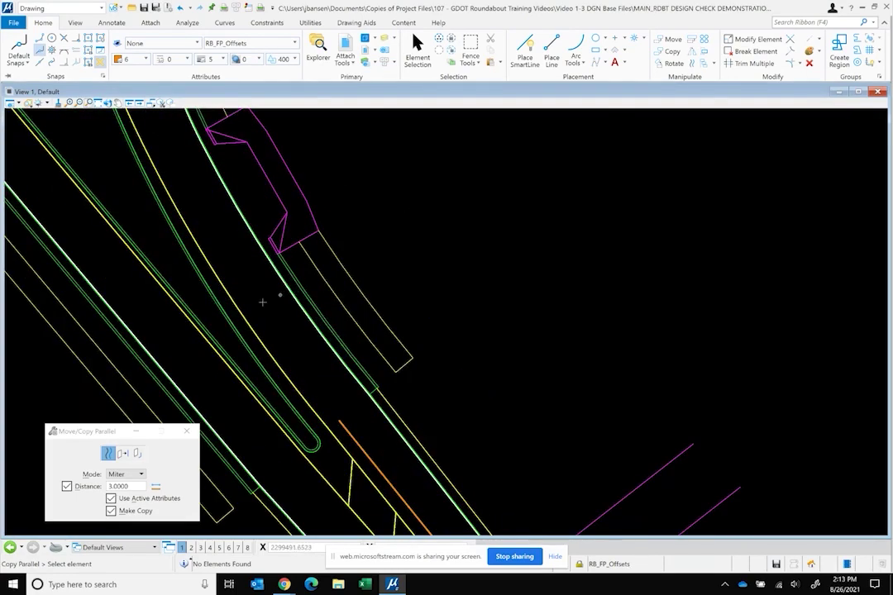
# Set the offset distance to 5 and copy the south splitter island's curb line parallel into the adjacent lane
pyautogui.doubleClick(112, 486)
pyautogui.write('5')
pyautogui.press('Return')
pyautogui.scroll(1, 255, 344)
pyautogui.scroll(1, 254, 344)
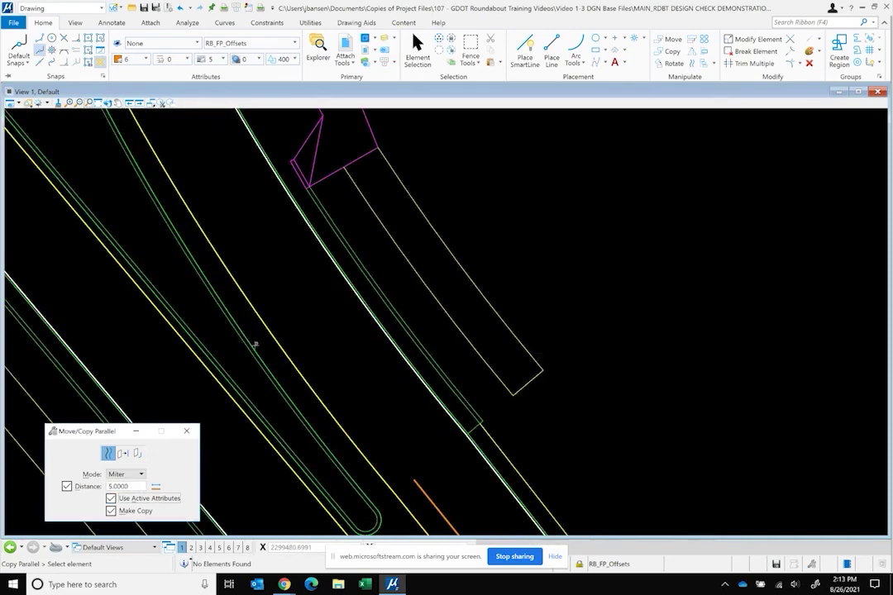
pyautogui.click(255, 344)
pyautogui.click(302, 347)
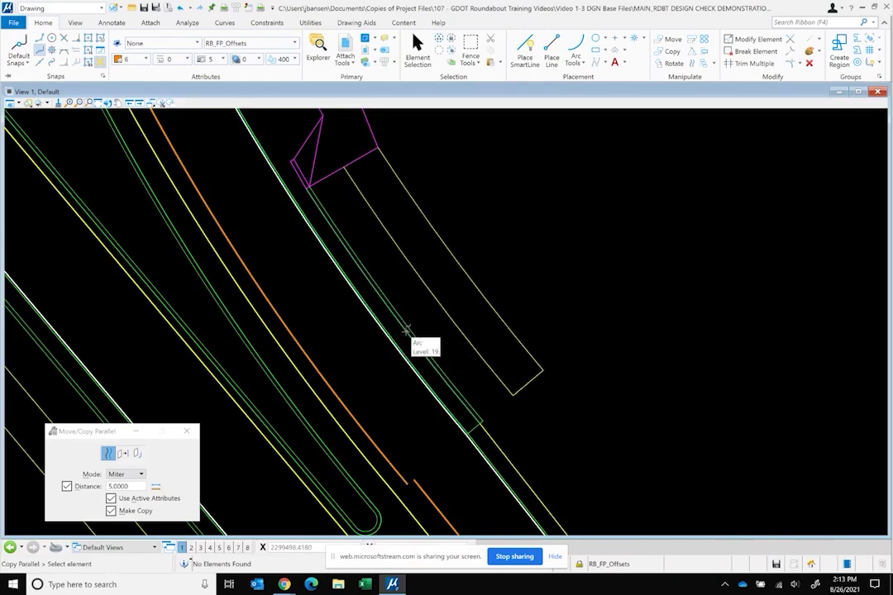
# Copy the outer curb arc just south of the driveway on the south leg parallel at 5, into the travel lane
pyautogui.click(406, 330)
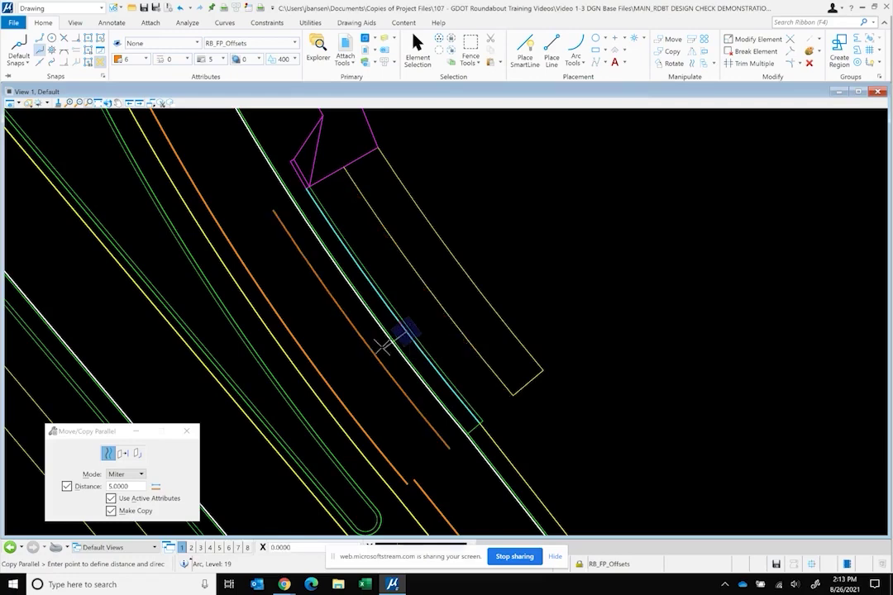
pyautogui.click(380, 349)
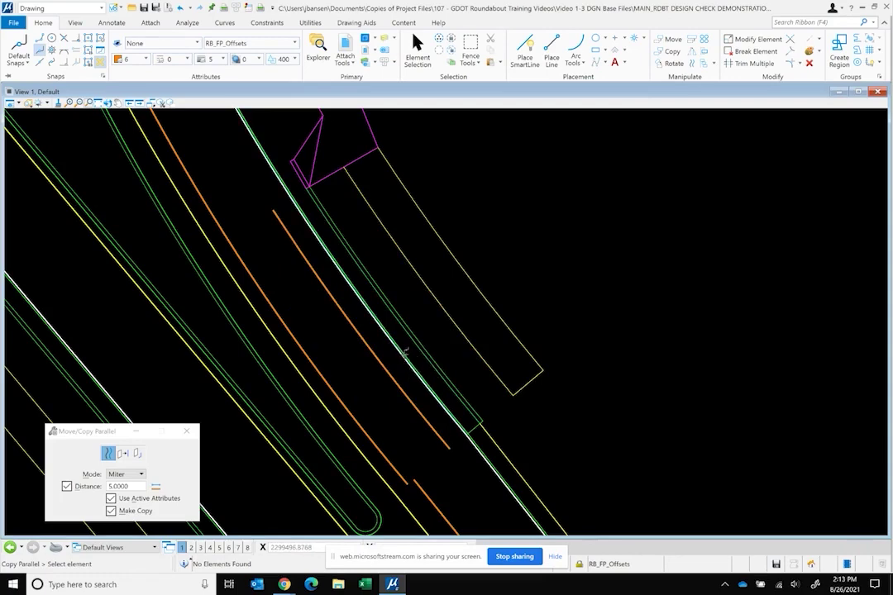
pyautogui.click(403, 353)
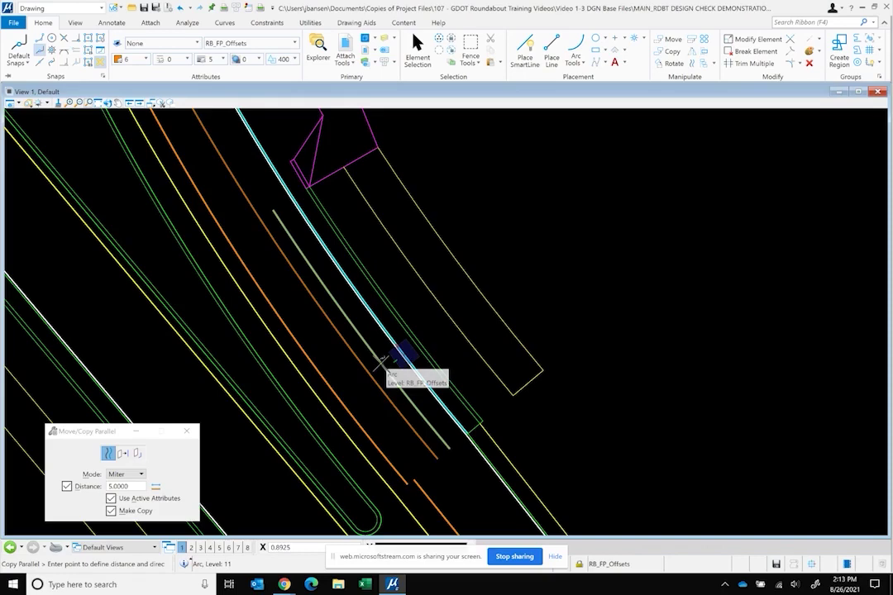
pyautogui.click(382, 361)
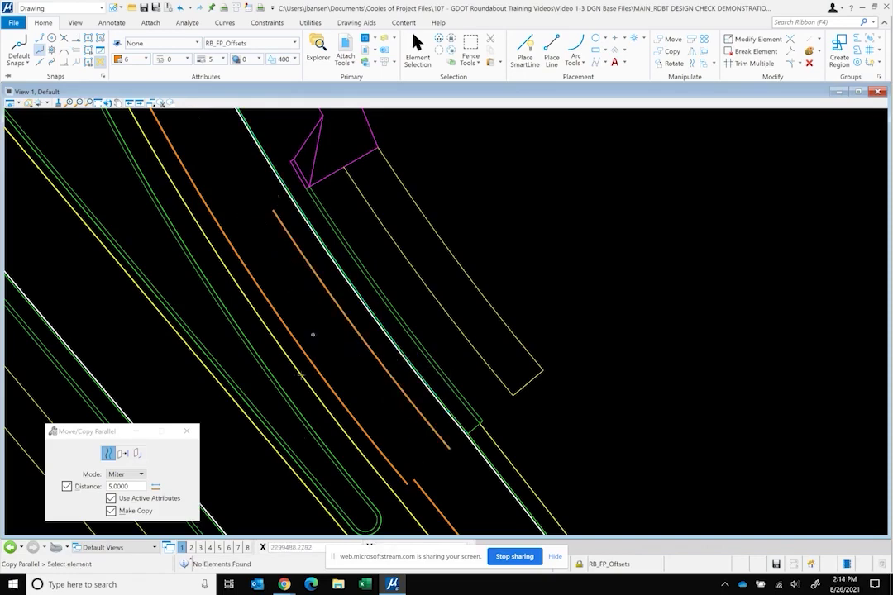
# Offset the outer curb arcs by 5 into the lane, from north of the driveway through the crosswalk to the southeast corner
pyautogui.scroll(-2, 303, 444)
pyautogui.moveTo(362, 409); pyautogui.dragTo(288, 262, button='middle')
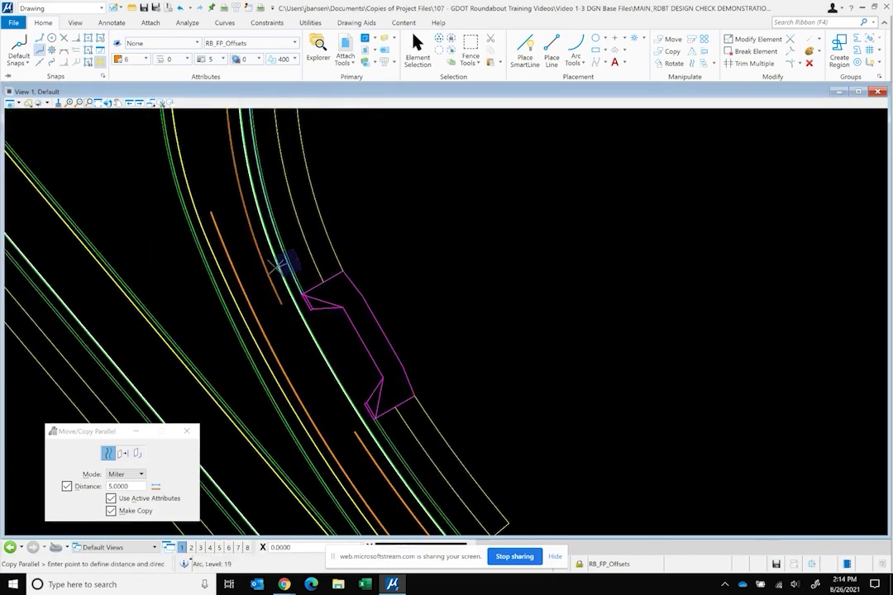
pyautogui.scroll(-2, 298, 392)
pyautogui.scroll(2, 273, 161)
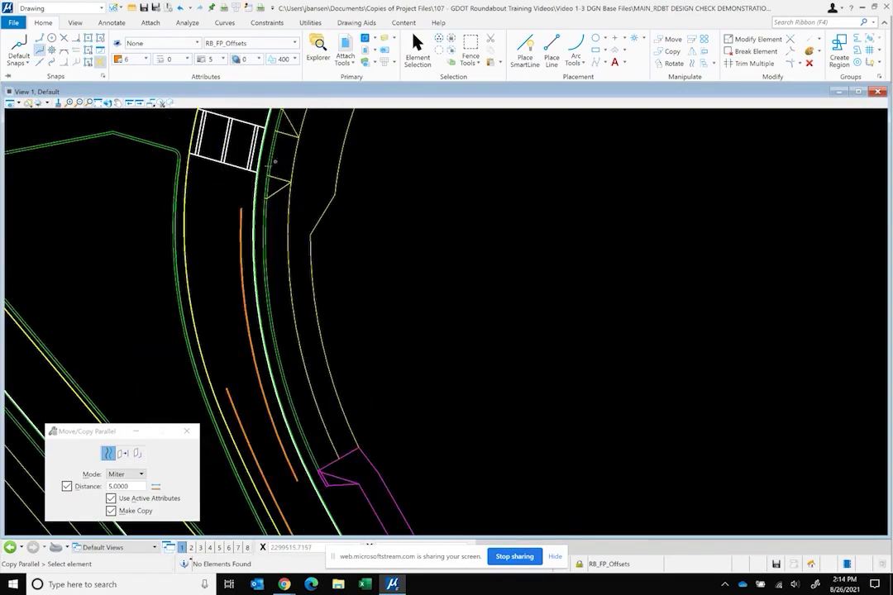
pyautogui.click(263, 165)
pyautogui.rightClick(319, 359)
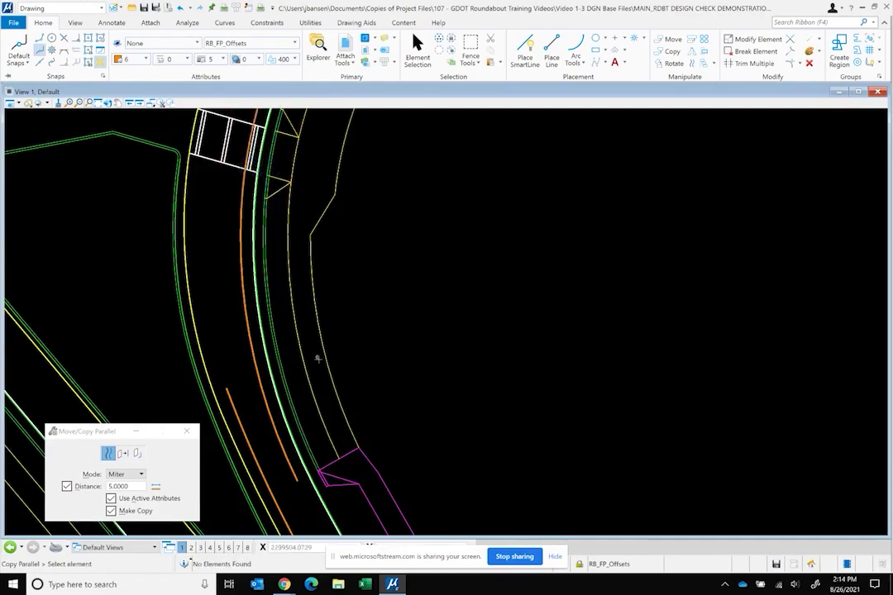
# Continue the 5 offset along the south splitter island's curb up to the crosswalk
pyautogui.scroll(-2, 319, 359)
pyautogui.scroll(2, 239, 281)
pyautogui.click(235, 284)
pyautogui.rightClick(256, 284)
pyautogui.scroll(-3, 255, 284)
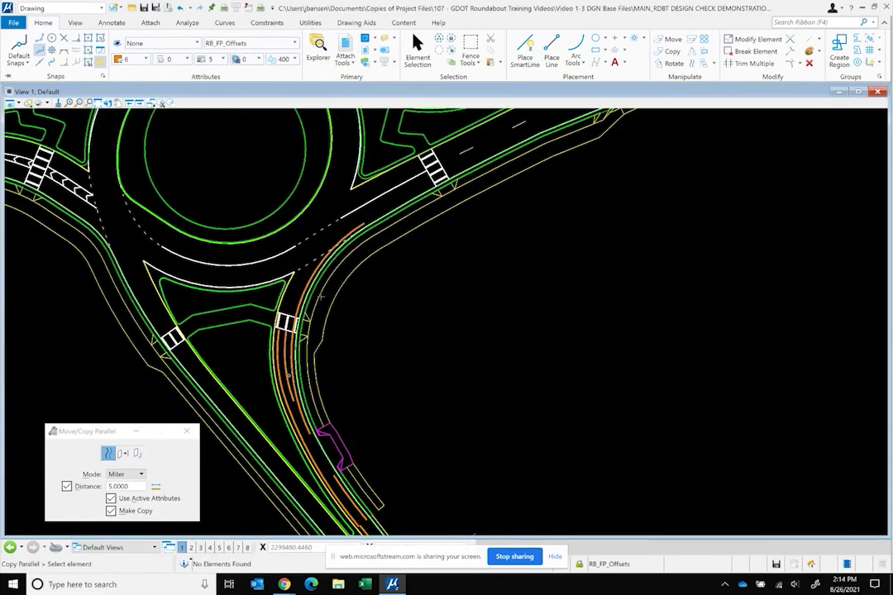
# Copy the central island's southeast curb arc parallel at 5, outward into the circulating roadway
pyautogui.scroll(2, 300, 199)
pyautogui.scroll(1, 305, 213)
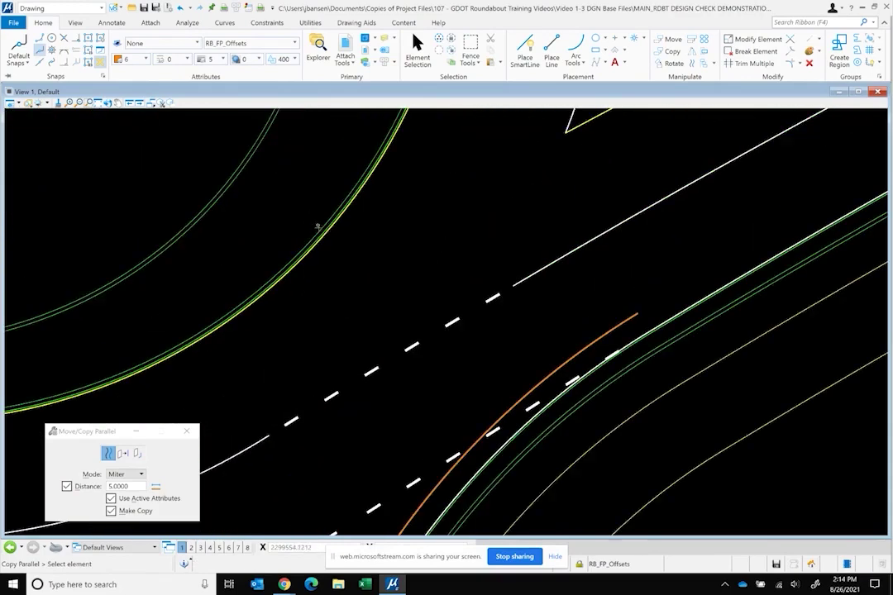
pyautogui.scroll(2, 319, 218)
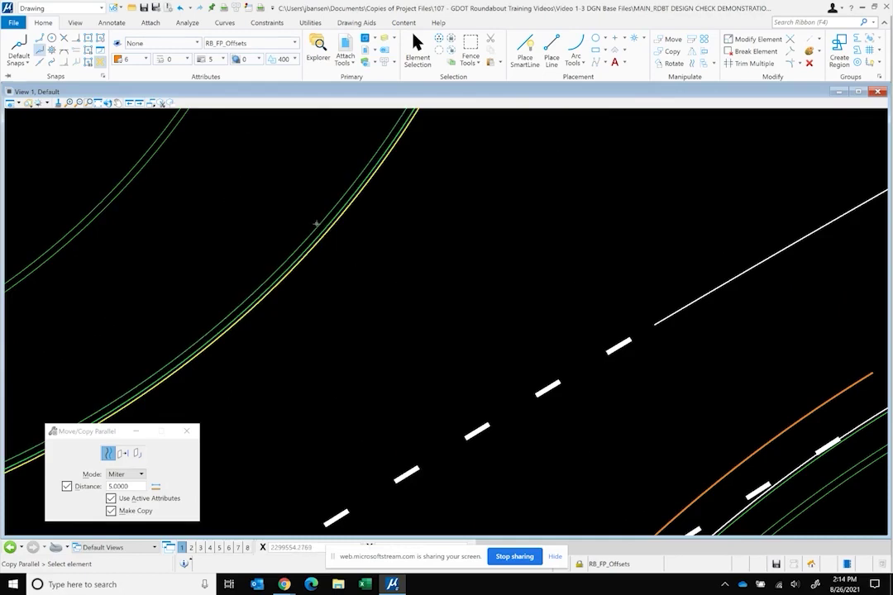
pyautogui.click(324, 229)
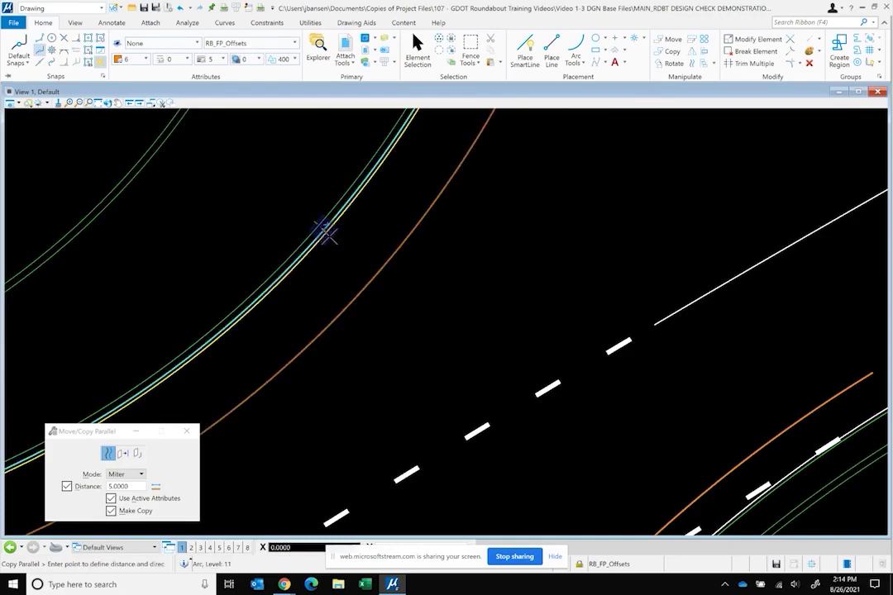
pyautogui.click(365, 275)
pyautogui.scroll(-3, 360, 273)
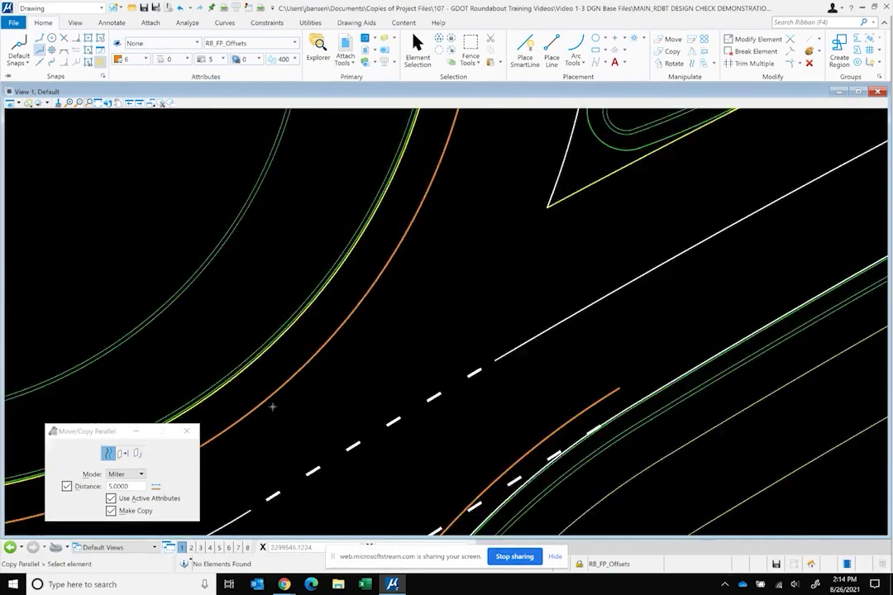
# Copy the east splitter island's curb arc facing the circle parallel at 5, toward the circulating roadway
pyautogui.scroll(3, 452, 194)
pyautogui.click(494, 230)
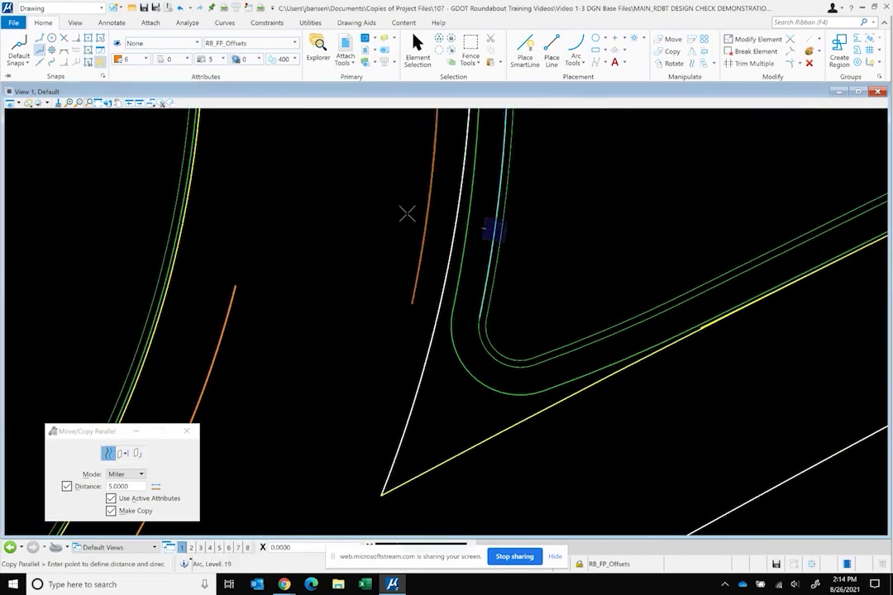
pyautogui.click(210, 199)
pyautogui.scroll(-3, 265, 402)
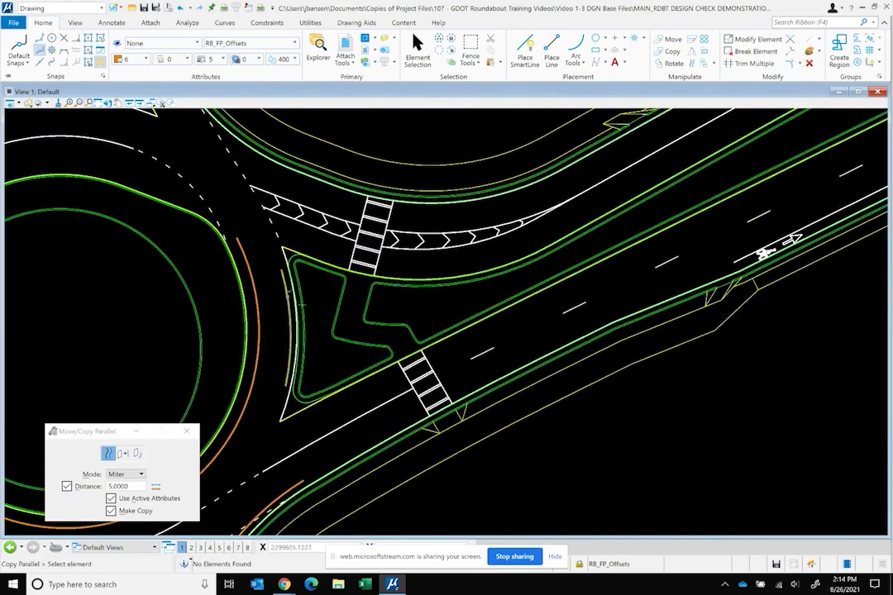
# Copy the outer curb arc at the northeast corner parallel at 5, into the roadway
pyautogui.scroll(-2, 241, 249)
pyautogui.scroll(4, 310, 228)
pyautogui.scroll(2, 309, 229)
pyautogui.click(311, 237)
pyautogui.click(287, 262)
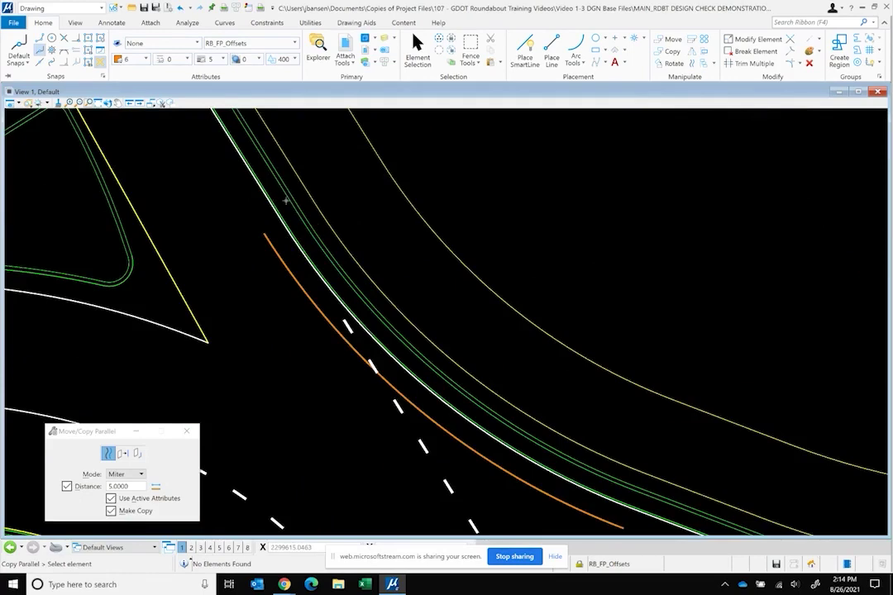
# Offset the north splitter island's east curb segments on both sides of the crosswalk by 5 into the exit lane
pyautogui.click(124, 223)
pyautogui.click(165, 307)
pyautogui.scroll(-2, 207, 248)
pyautogui.scroll(2, 141, 190)
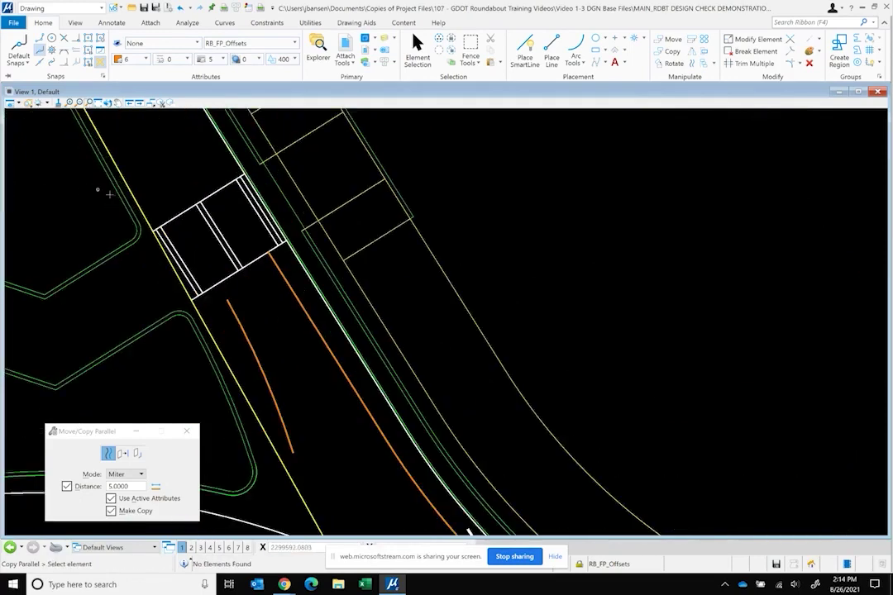
pyautogui.click(141, 190)
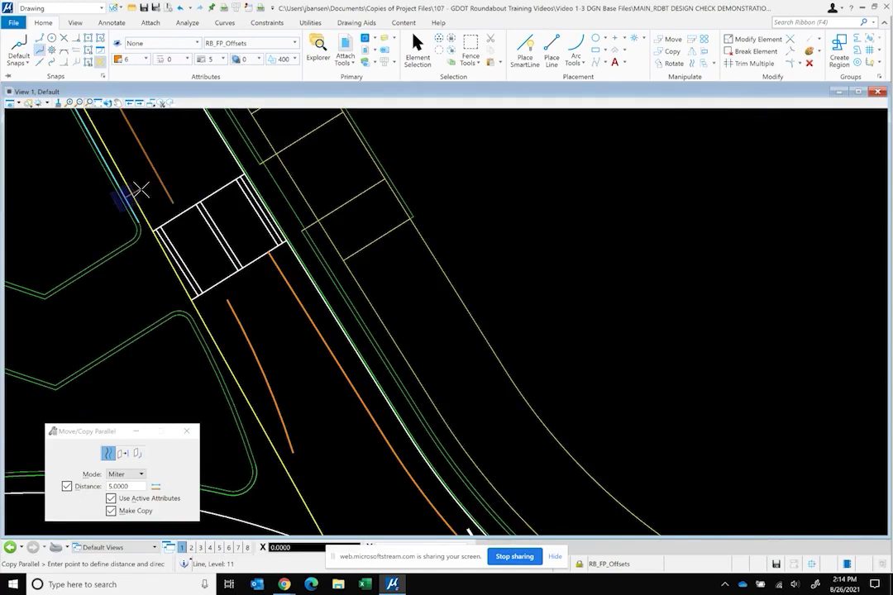
pyautogui.click(244, 144)
# Copy the outer curb along the east side of the north leg parallel at 5, into the exit lane
pyautogui.scroll(-2, 356, 454)
pyautogui.scroll(2, 244, 199)
pyautogui.click(242, 198)
pyautogui.click(239, 203)
pyautogui.scroll(-2, 331, 455)
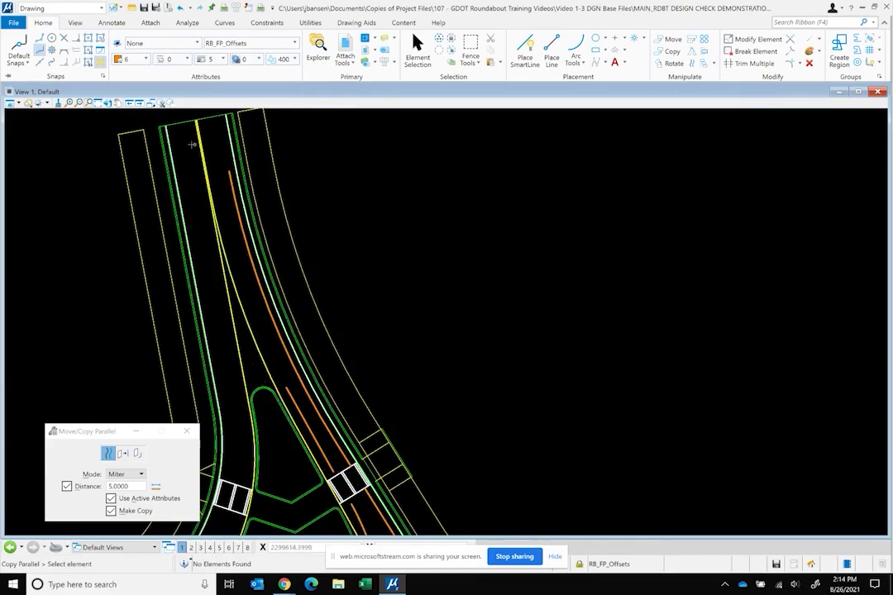
# Copy the north leg's yellow centerline striping parallel at 5 on both sides
pyautogui.scroll(2, 201, 142)
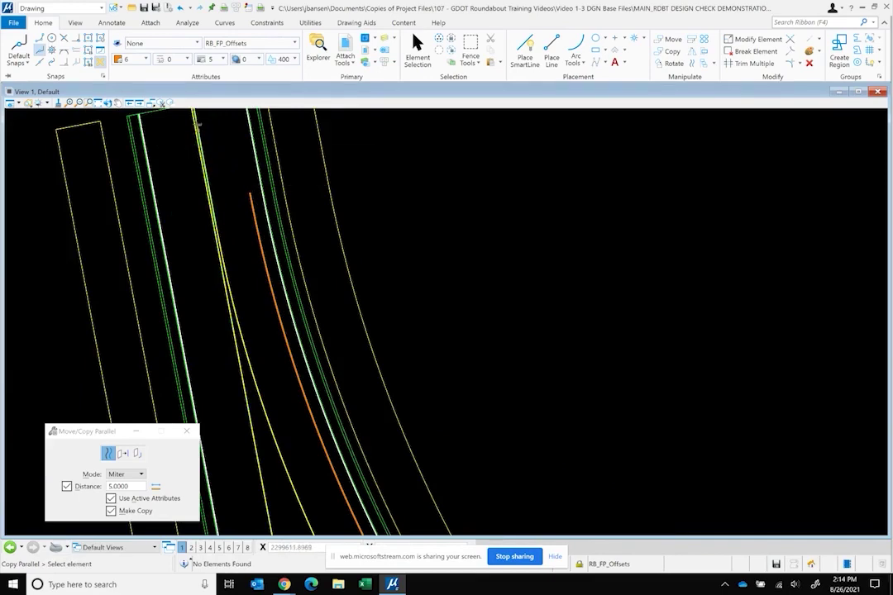
pyautogui.click(202, 149)
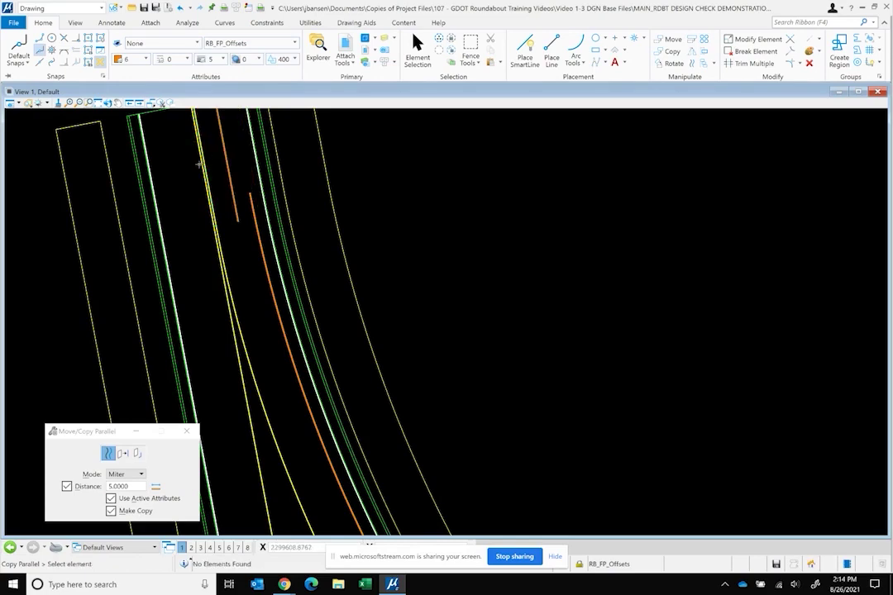
pyautogui.scroll(-3, 198, 163)
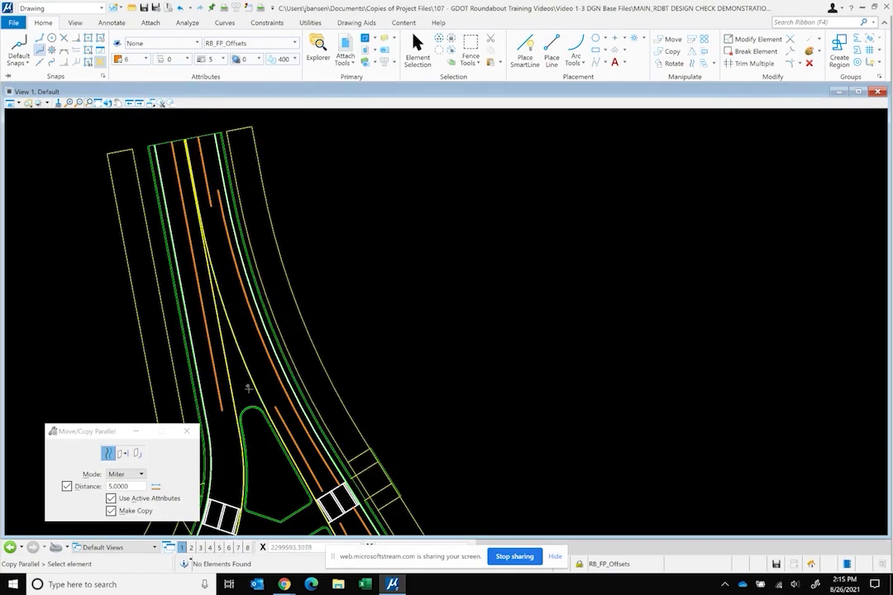
# Copy the yellow striping arc leading to the north splitter island parallel at 3, into the exit lane
pyautogui.click(118, 487)
pyautogui.write('3')
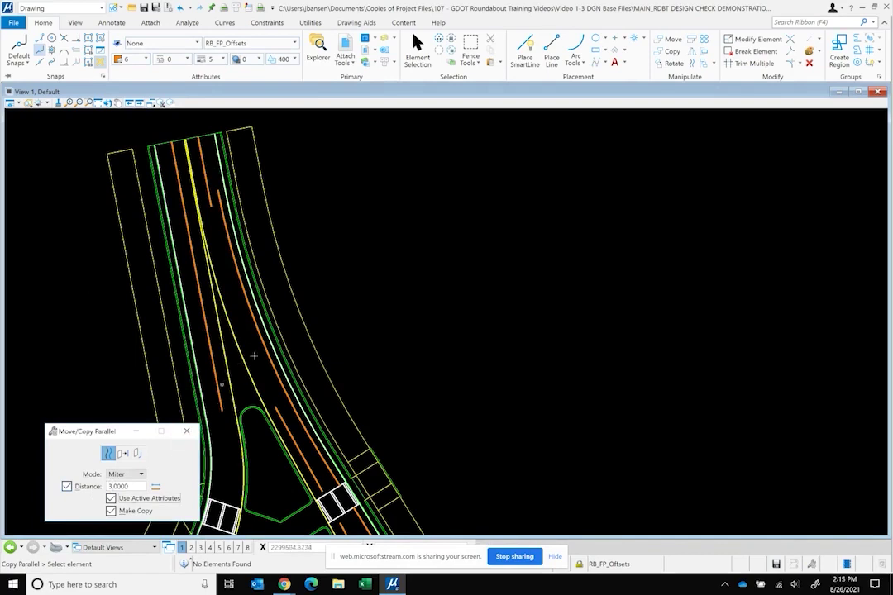
pyautogui.click(247, 362)
pyautogui.click(228, 315)
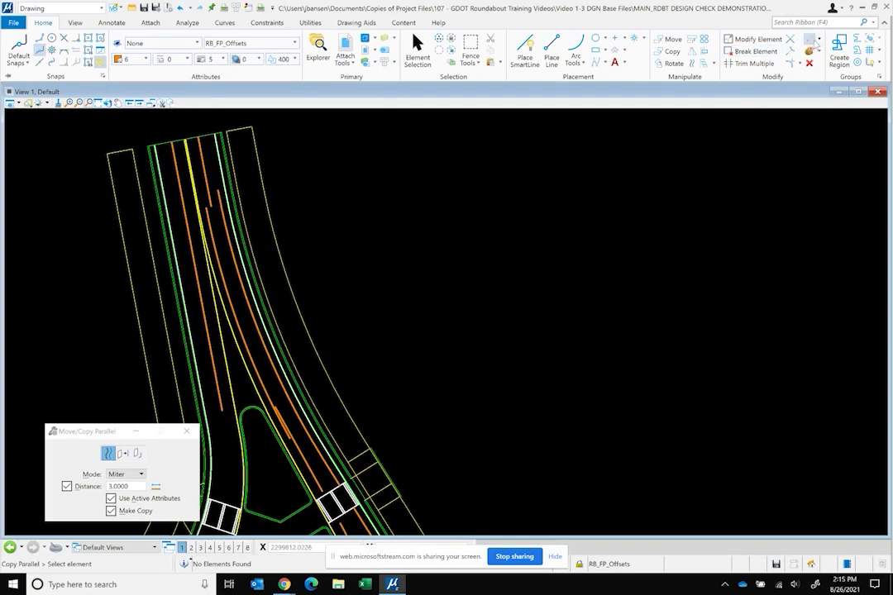
# Extend the centerline striping's east offset line northward, well beyond the end of the north leg
pyautogui.click(749, 63)
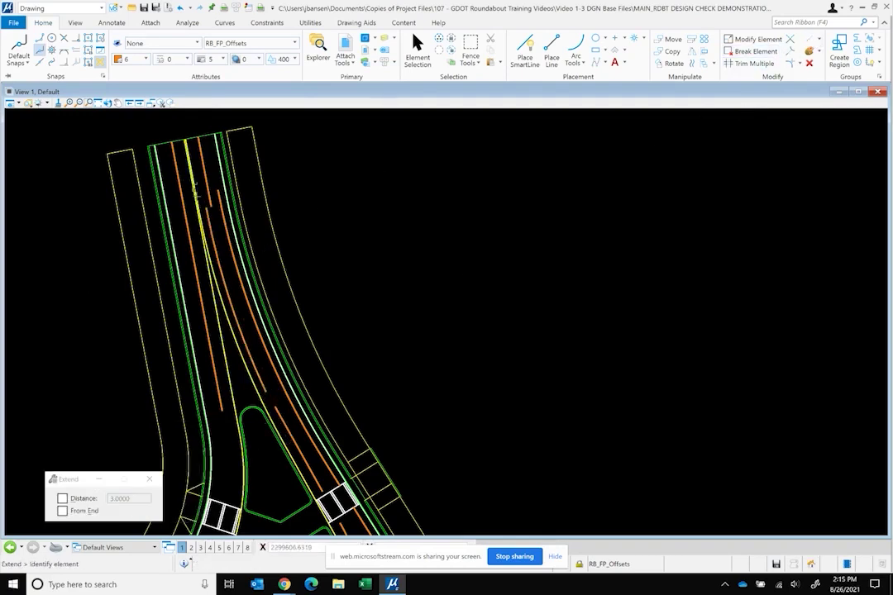
pyautogui.click(208, 211)
pyautogui.click(212, 243)
pyautogui.scroll(-2, 555, 393)
pyautogui.scroll(2, 353, 204)
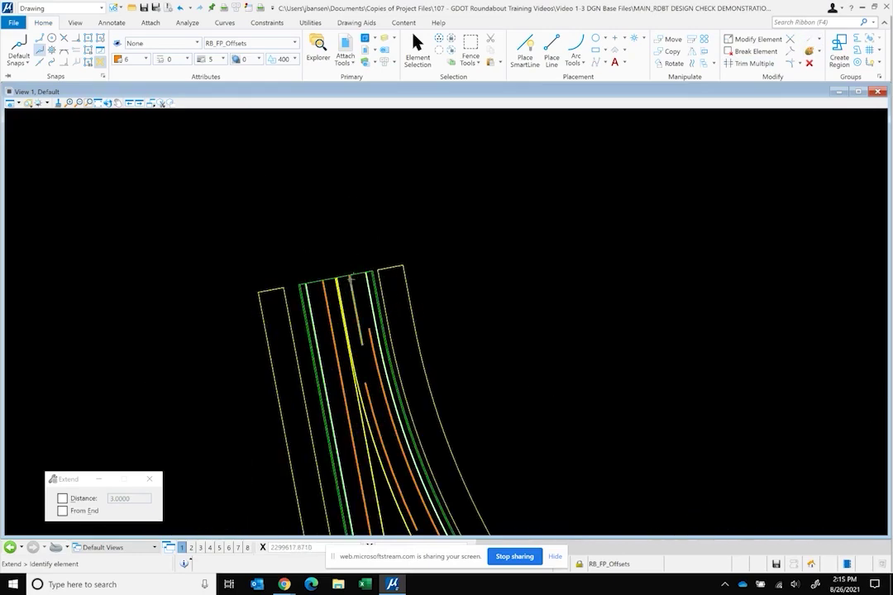
pyautogui.click(349, 271)
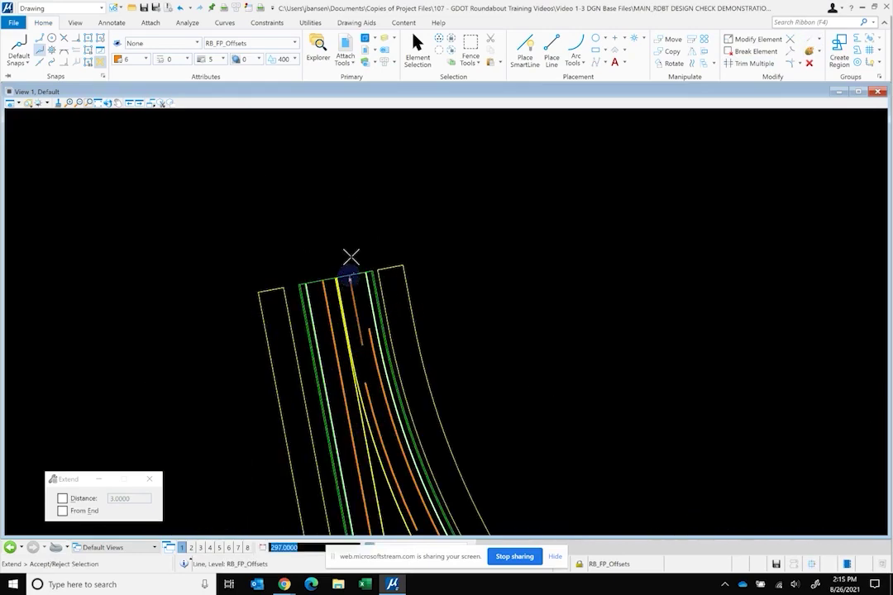
pyautogui.click(322, 116)
pyautogui.scroll(-2, 311, 180)
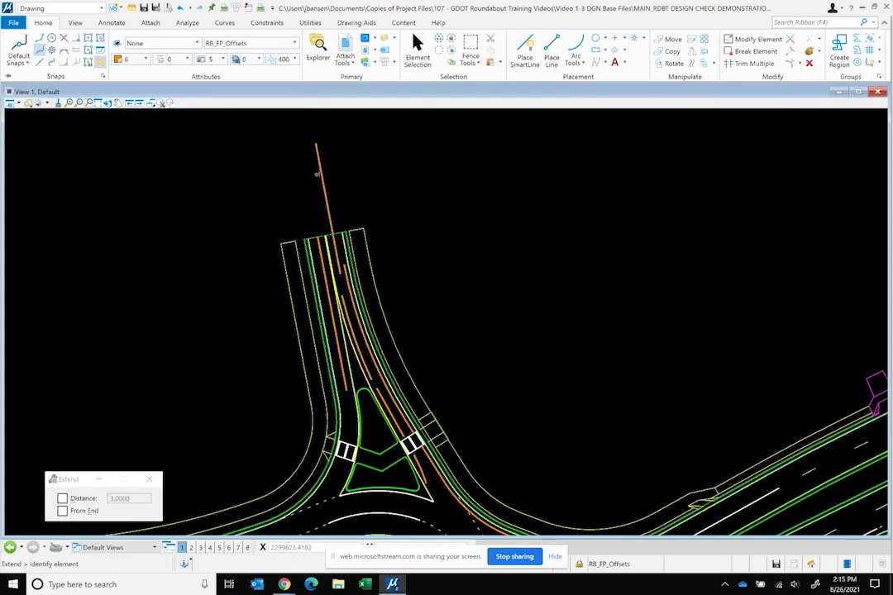
# Copy the circle-side arcs of the south and north splitter islands parallel at 165, outward across their legs
pyautogui.scroll(-2, 426, 212)
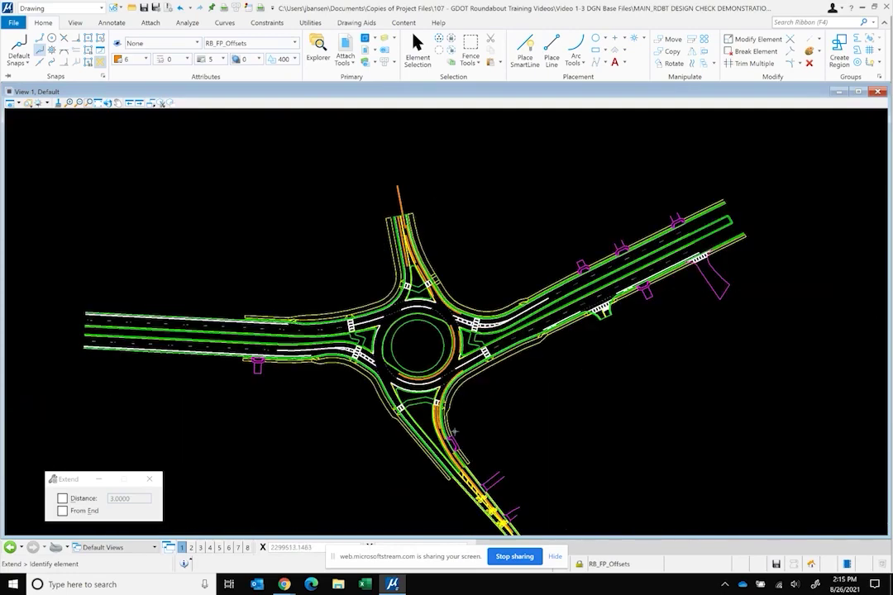
pyautogui.scroll(1, 414, 393)
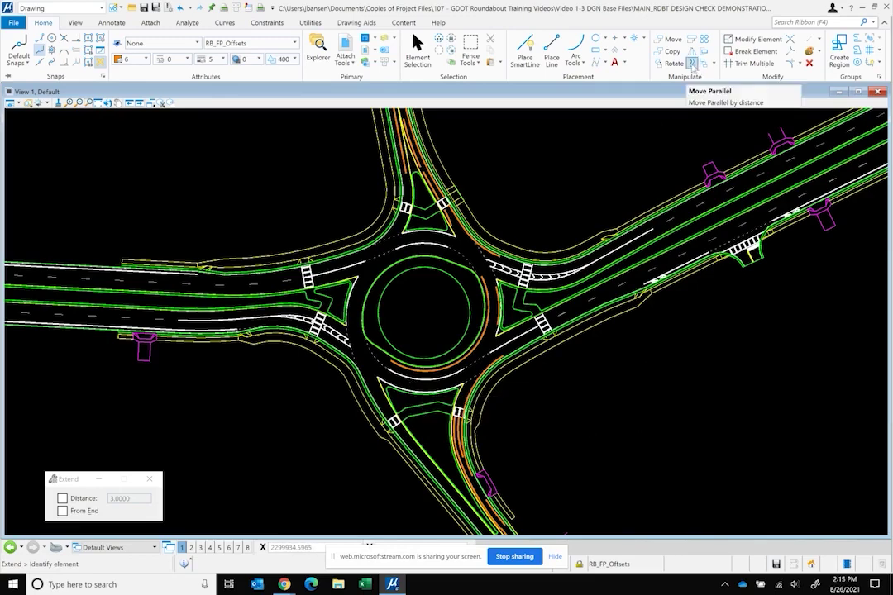
pyautogui.click(691, 64)
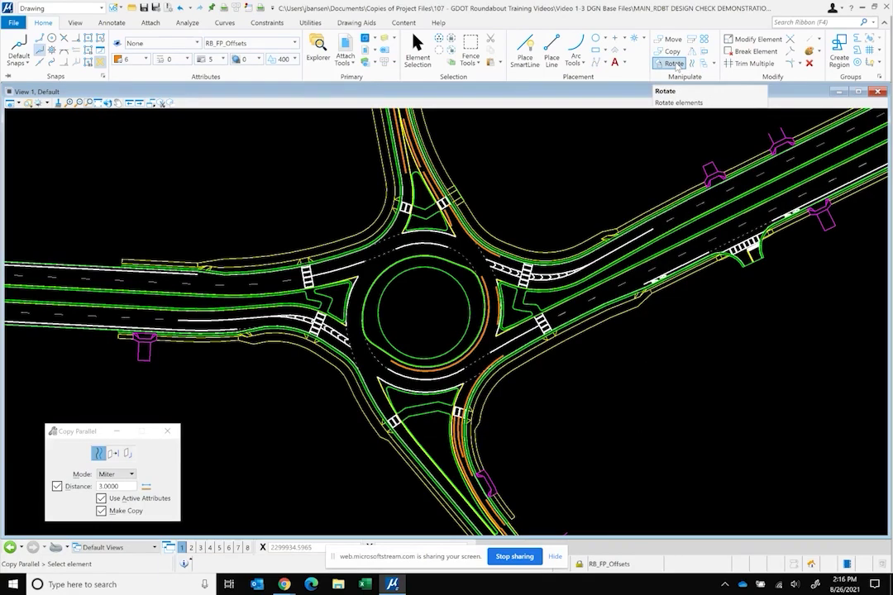
pyautogui.doubleClick(121, 488)
pyautogui.write('165')
pyautogui.press('Return')
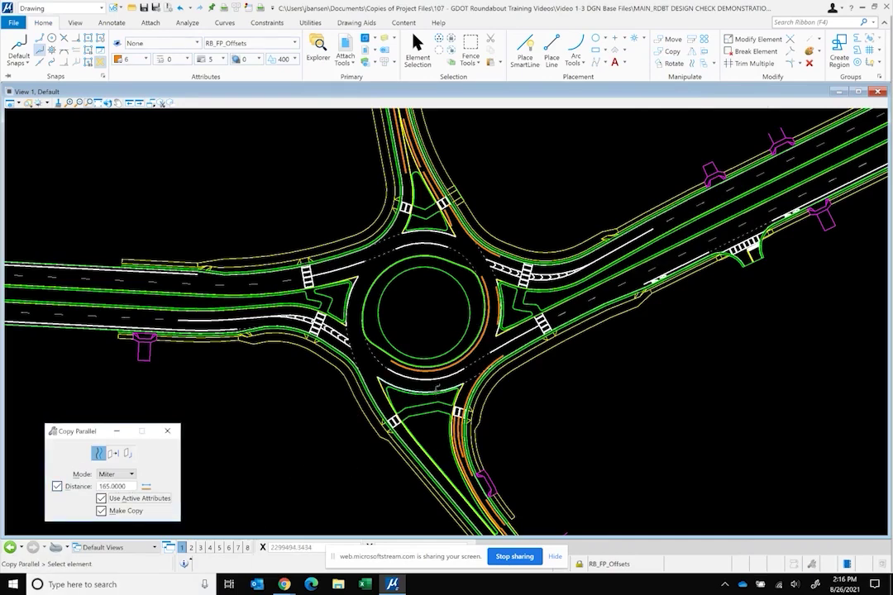
pyautogui.click(436, 387)
pyautogui.scroll(-2, 435, 387)
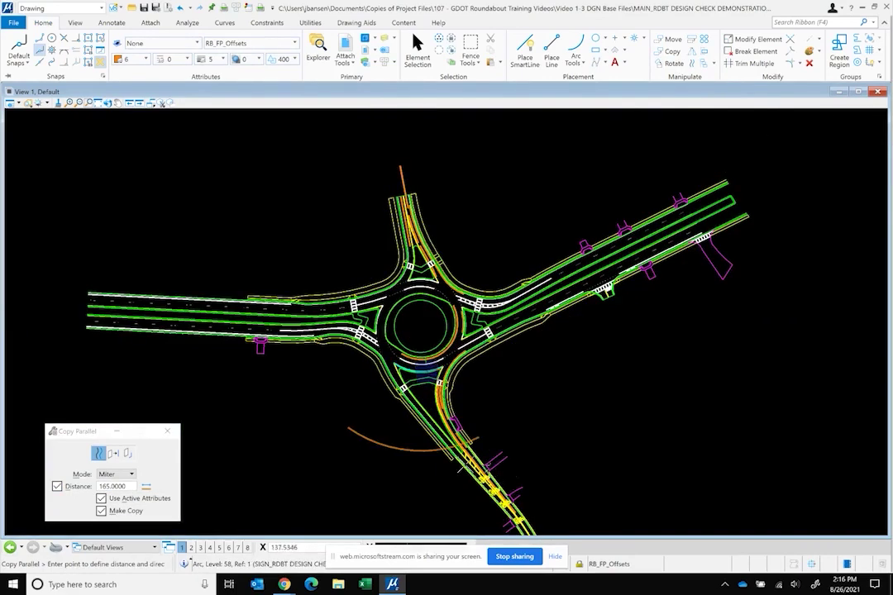
pyautogui.rightClick(364, 313)
pyautogui.scroll(3, 422, 284)
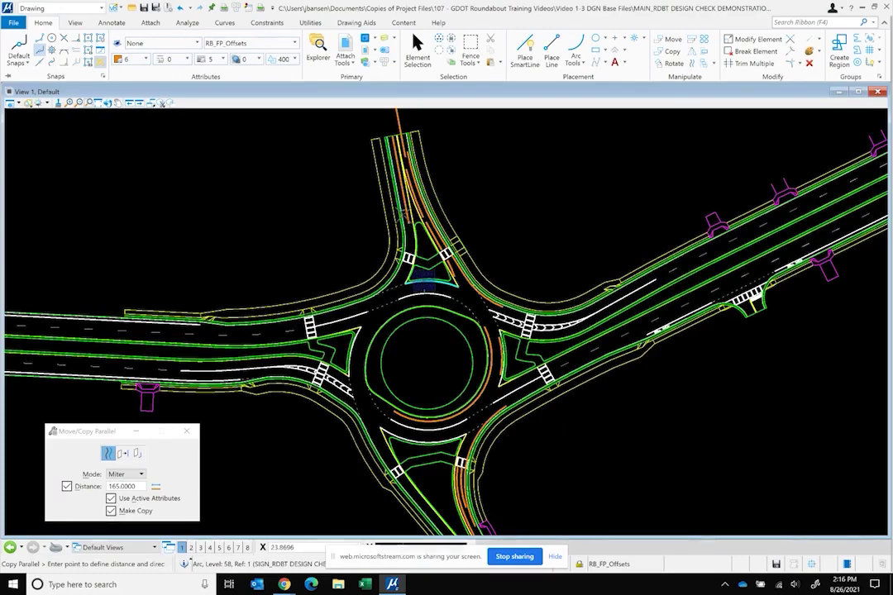
pyautogui.scroll(-2, 405, 121)
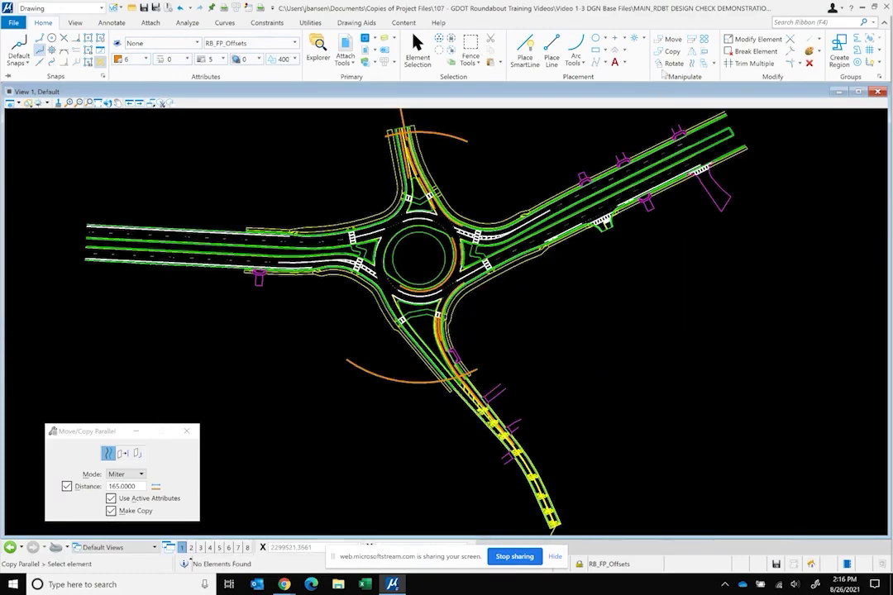
pyautogui.press('Delete')
pyautogui.scroll(3, 426, 260)
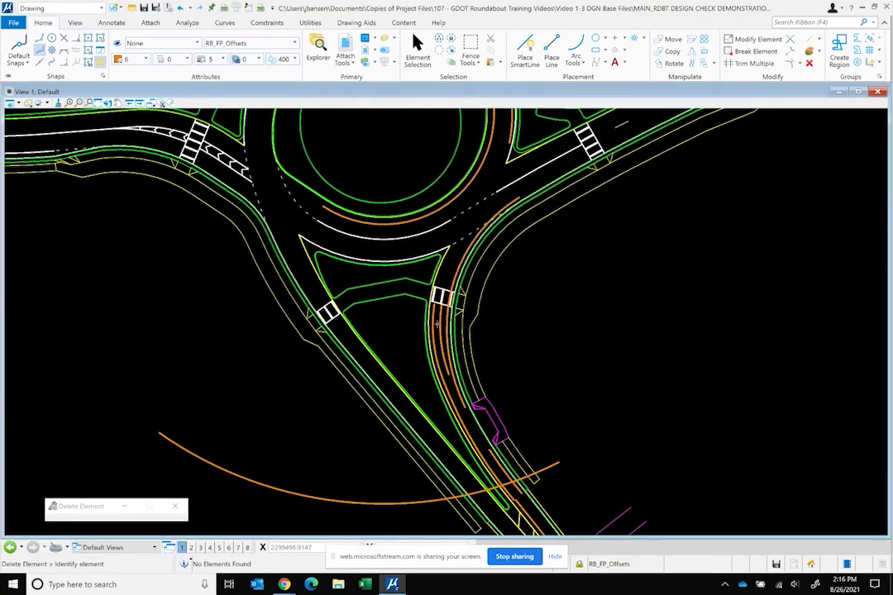
pyautogui.scroll(-3, 389, 321)
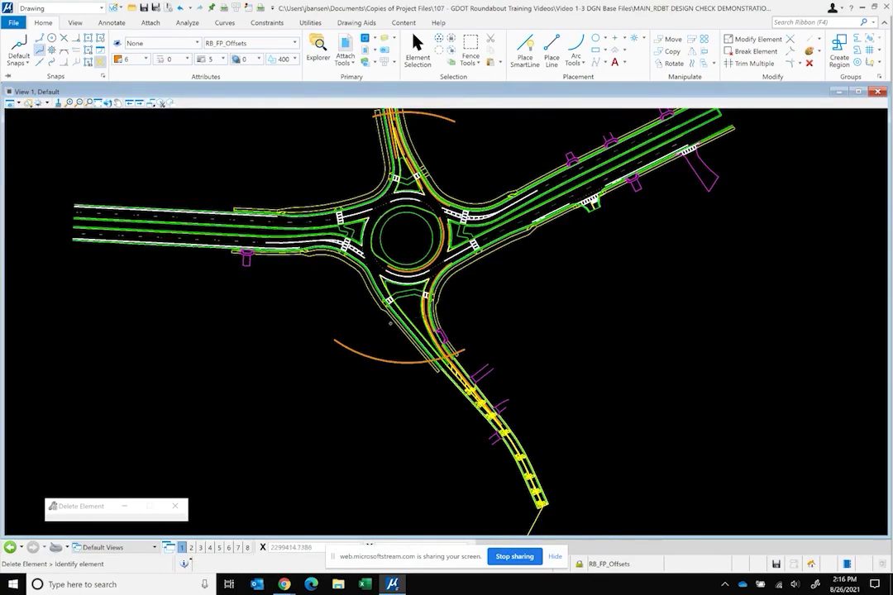
pyautogui.scroll(2, 424, 144)
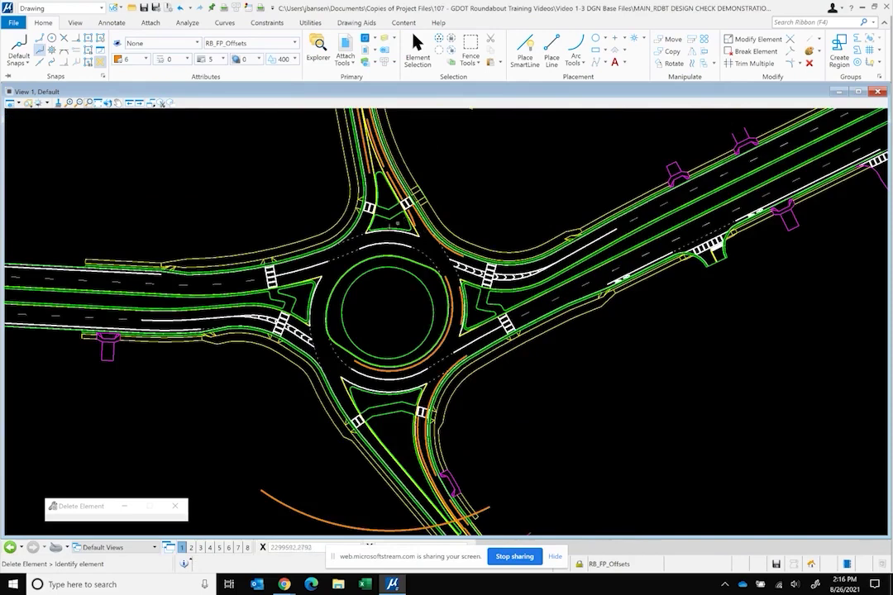
# Start a B-spline by points with the Control Points method, keeping RB_FP_Offsets as the active level
pyautogui.click(225, 23)
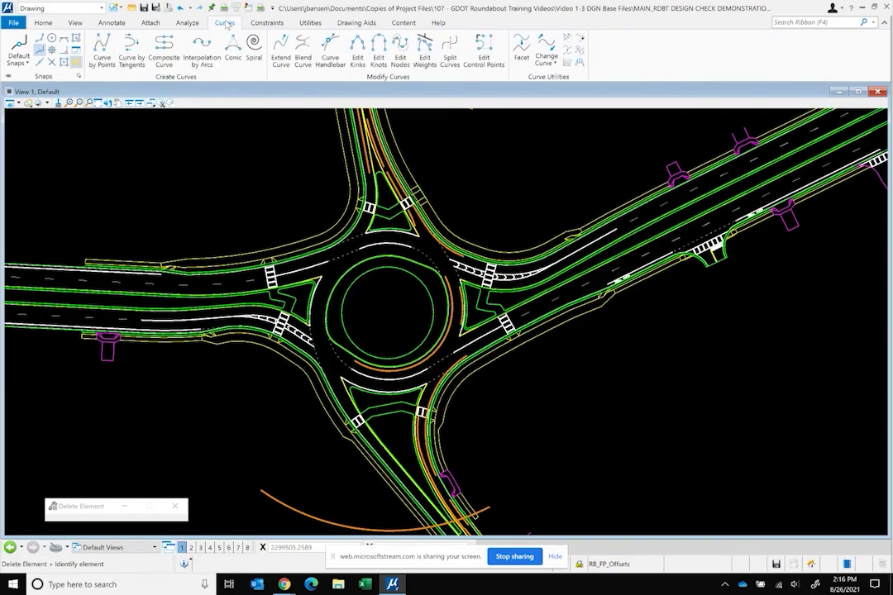
pyautogui.click(103, 47)
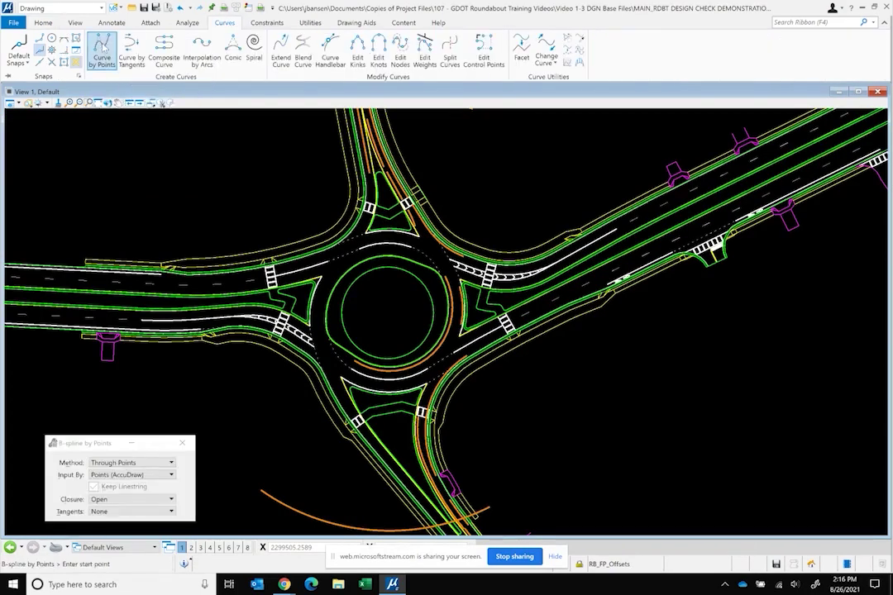
pyautogui.click(83, 448)
pyautogui.click(98, 465)
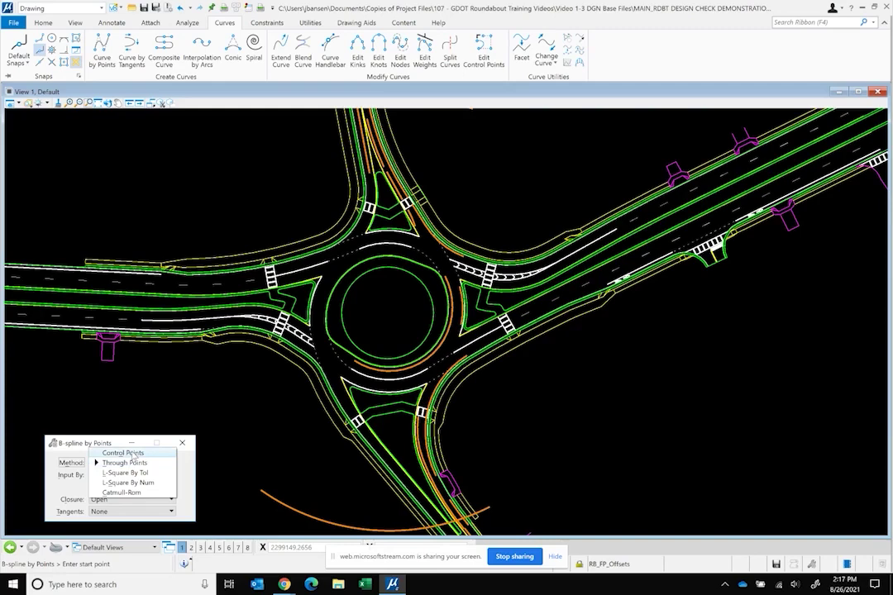
pyautogui.click(133, 454)
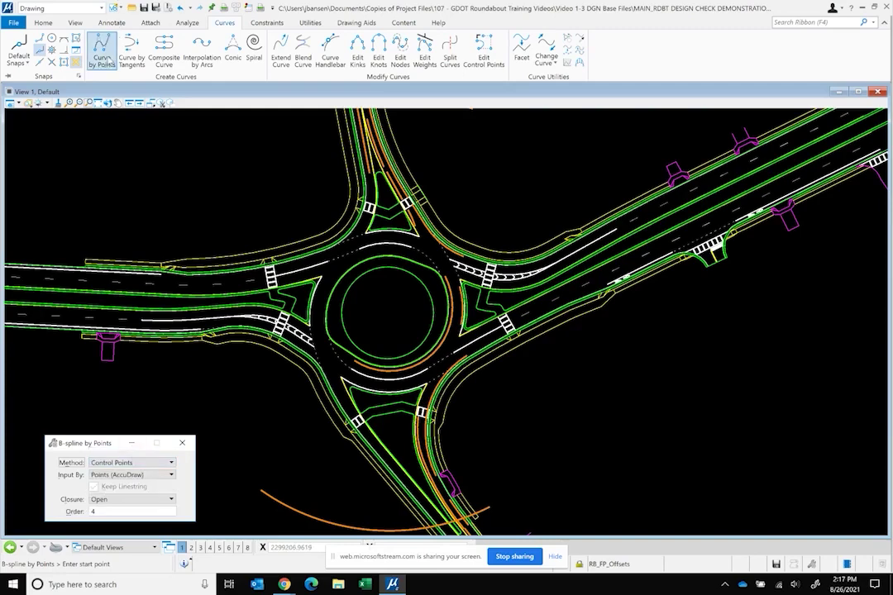
pyautogui.click(43, 23)
pyautogui.click(274, 44)
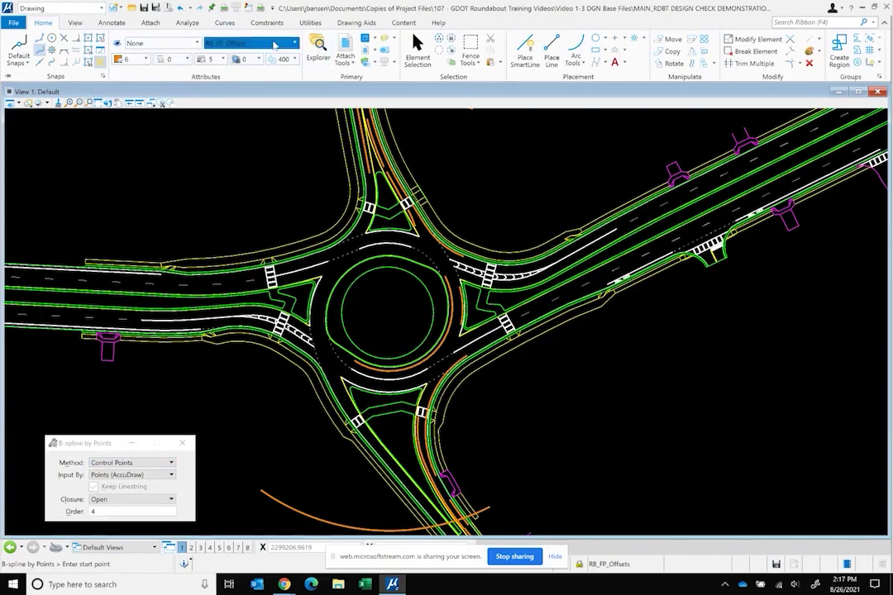
pyautogui.click(273, 45)
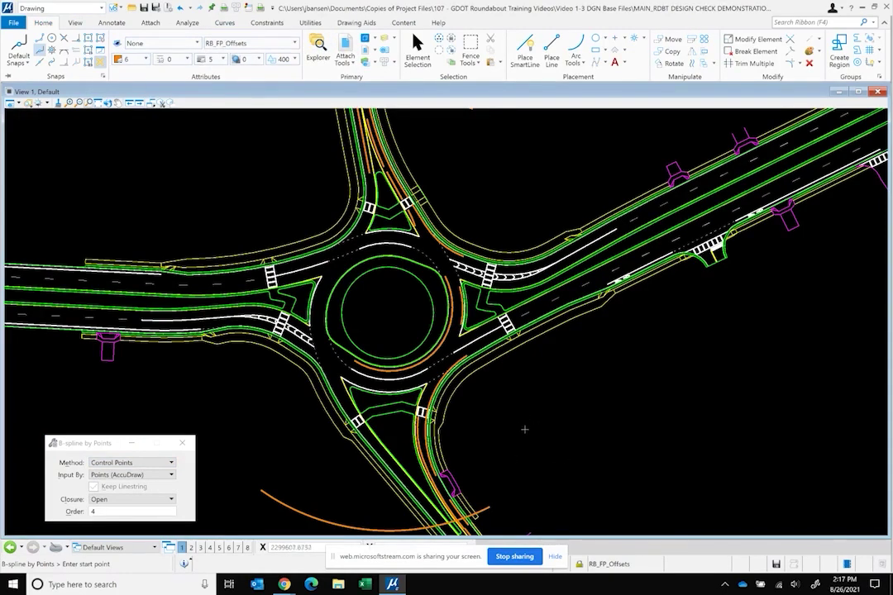
# Draw a wavy open sample B-spline with seven control points in the empty area southeast of the roundabout
pyautogui.click(490, 420)
pyautogui.scroll(2, 526, 410)
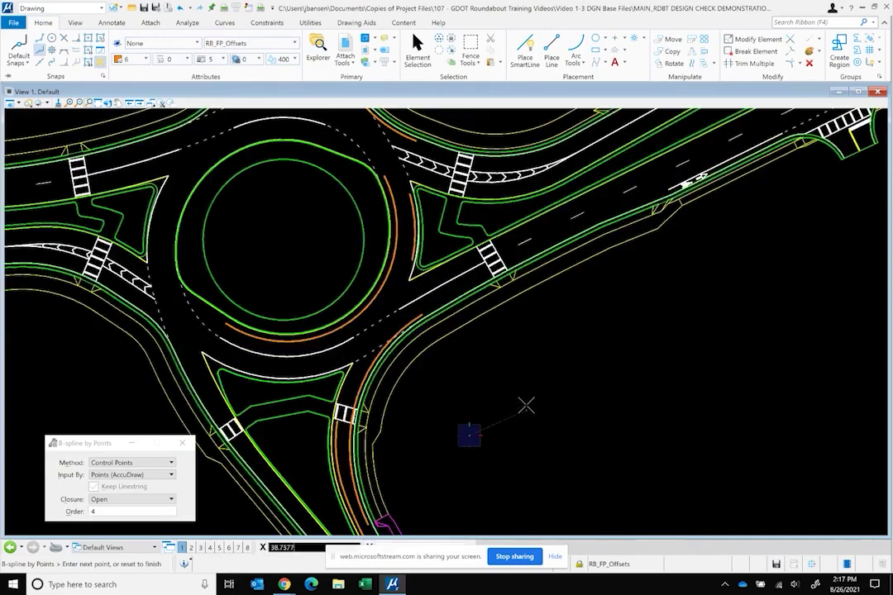
pyautogui.click(526, 401)
pyautogui.click(598, 394)
pyautogui.click(658, 435)
pyautogui.click(754, 398)
pyautogui.click(802, 329)
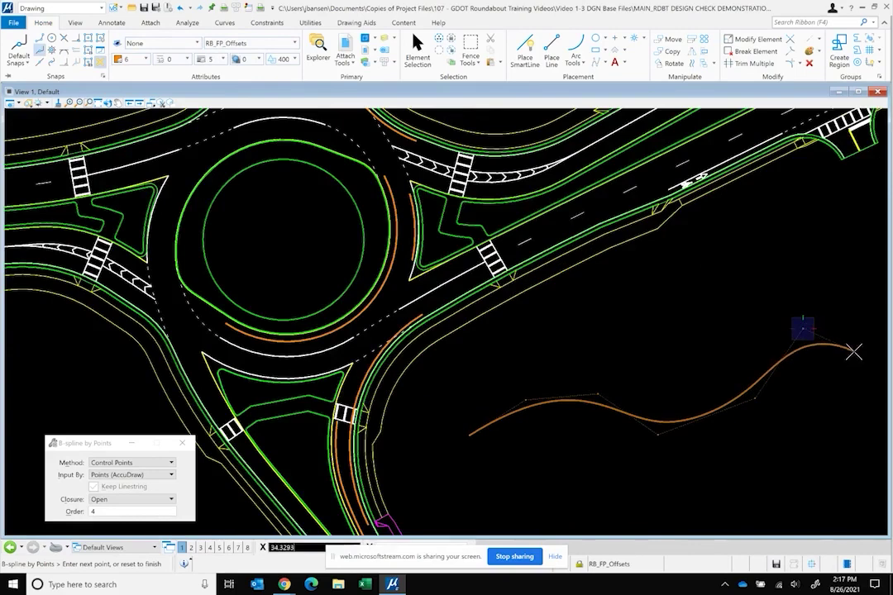
pyautogui.click(853, 351)
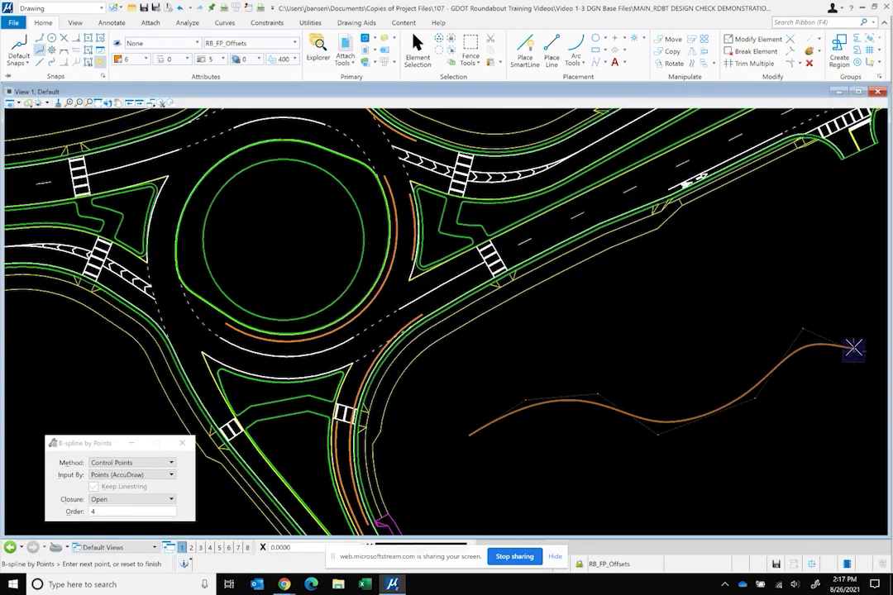
pyautogui.rightClick(854, 351)
# Reshape the sample B-spline by moving its second and third control points, then deselect it
pyautogui.click(418, 46)
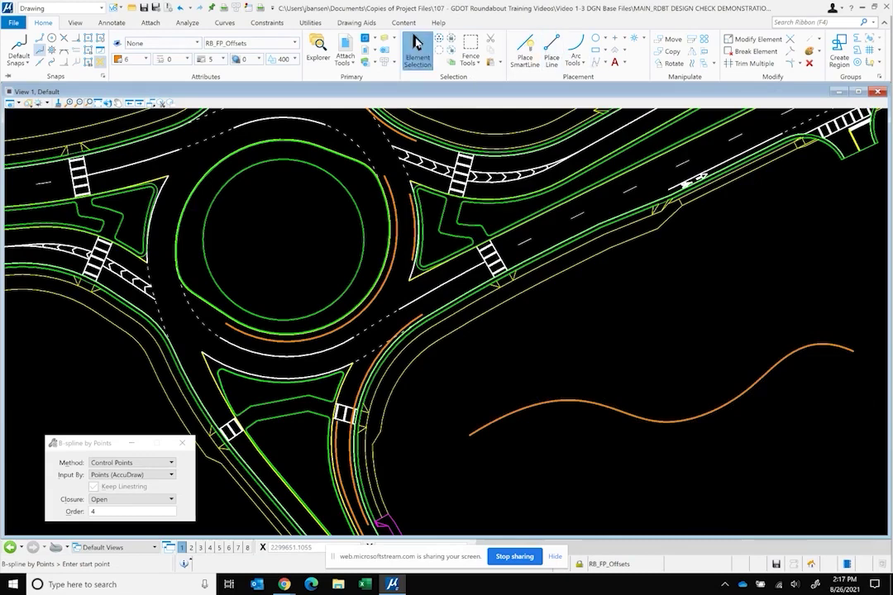
pyautogui.click(506, 417)
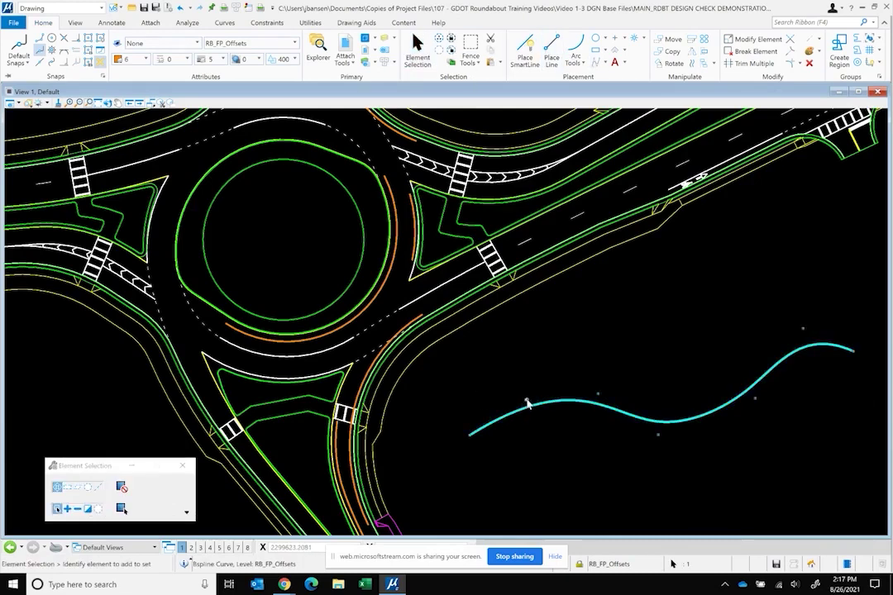
pyautogui.click(525, 404)
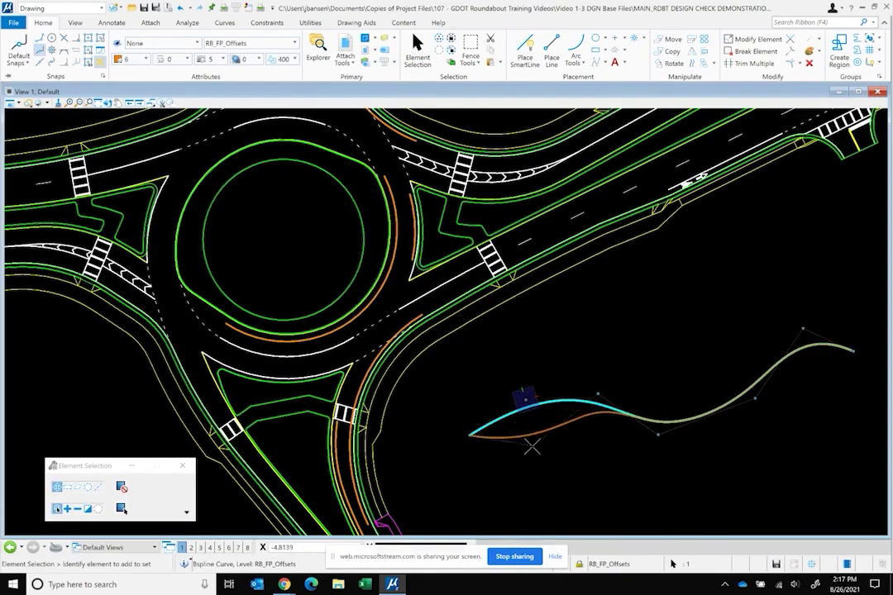
pyautogui.click(507, 387)
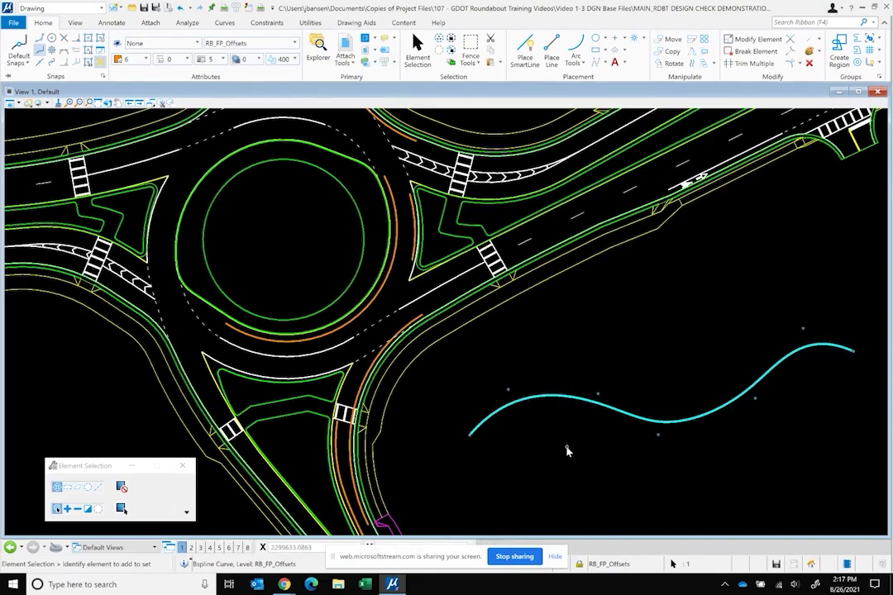
pyautogui.click(503, 388)
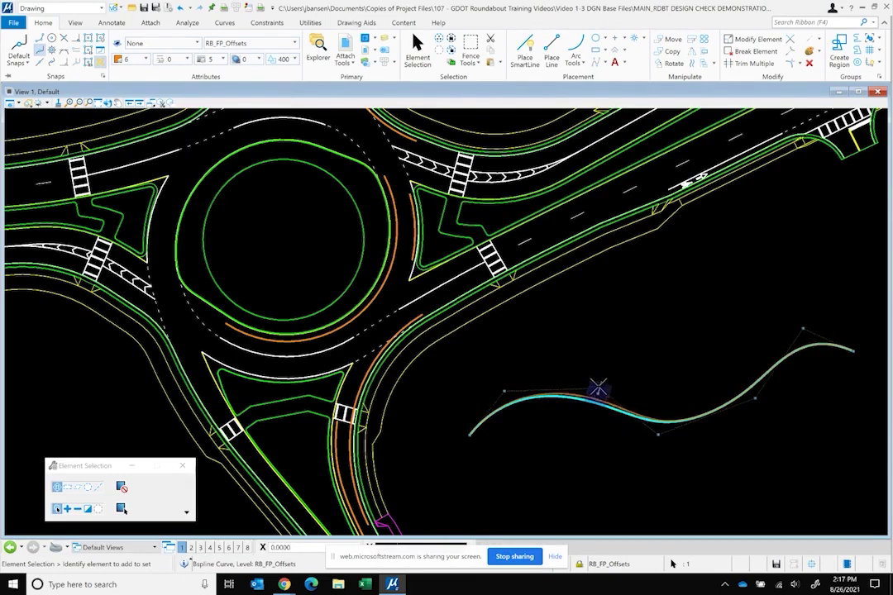
pyautogui.click(487, 518)
# Draw a second wavy sample B-spline below the first, using the Through Points method and seven points
pyautogui.click(225, 24)
pyautogui.click(102, 45)
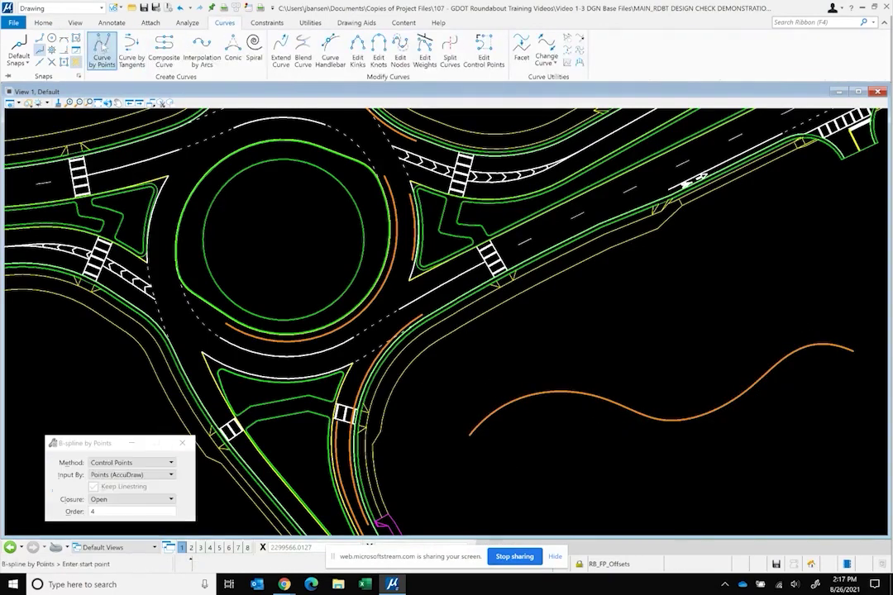
pyautogui.click(123, 465)
pyautogui.click(124, 473)
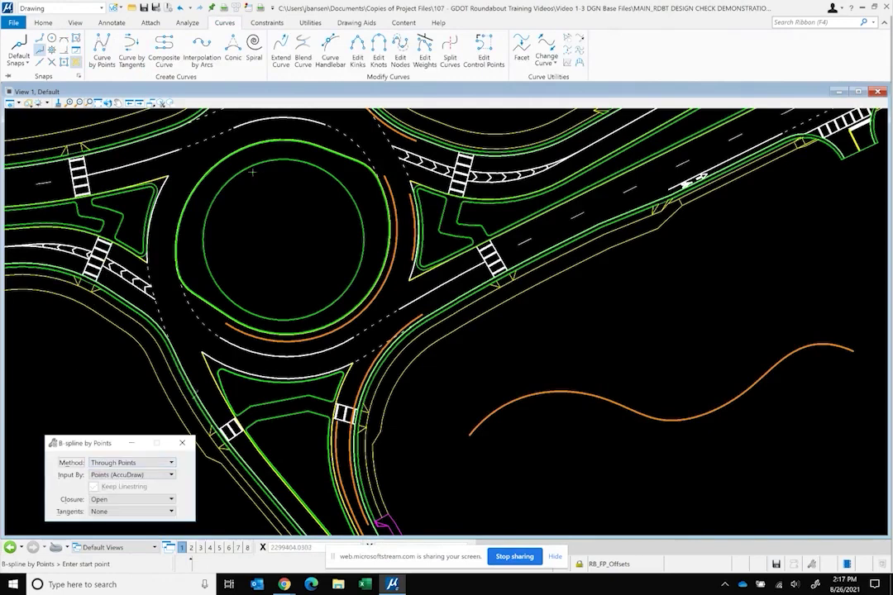
pyautogui.click(486, 491)
pyautogui.click(539, 452)
pyautogui.click(595, 458)
pyautogui.click(668, 491)
pyautogui.click(732, 476)
pyautogui.click(834, 408)
pyautogui.click(848, 412)
pyautogui.rightClick(848, 412)
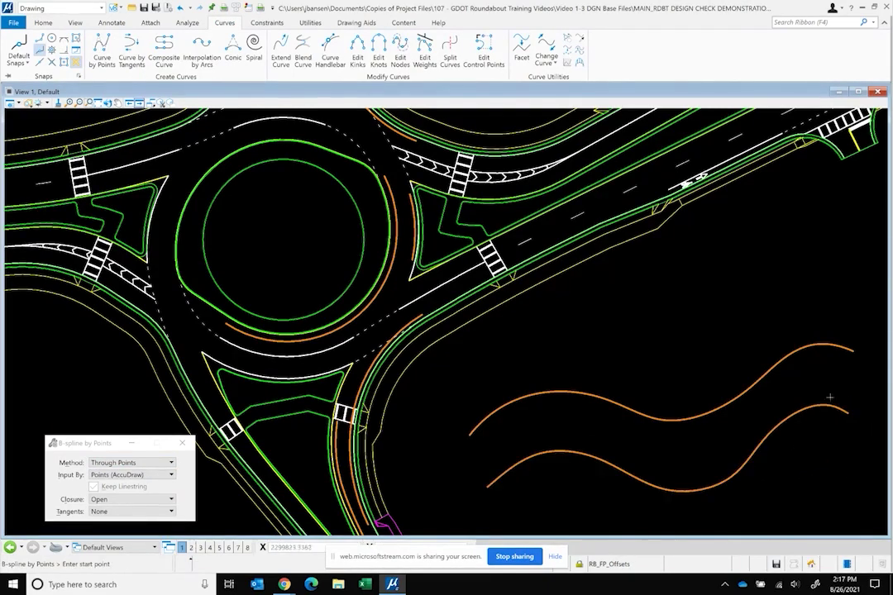
# Select the lower B-spline and reshape it by moving the through point on its first crest
pyautogui.click(43, 23)
pyautogui.click(418, 48)
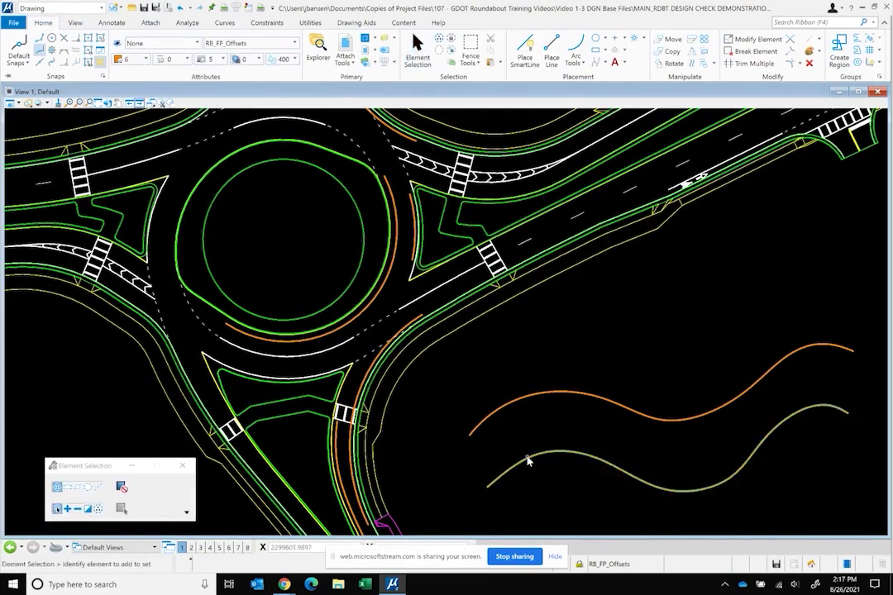
pyautogui.click(539, 453)
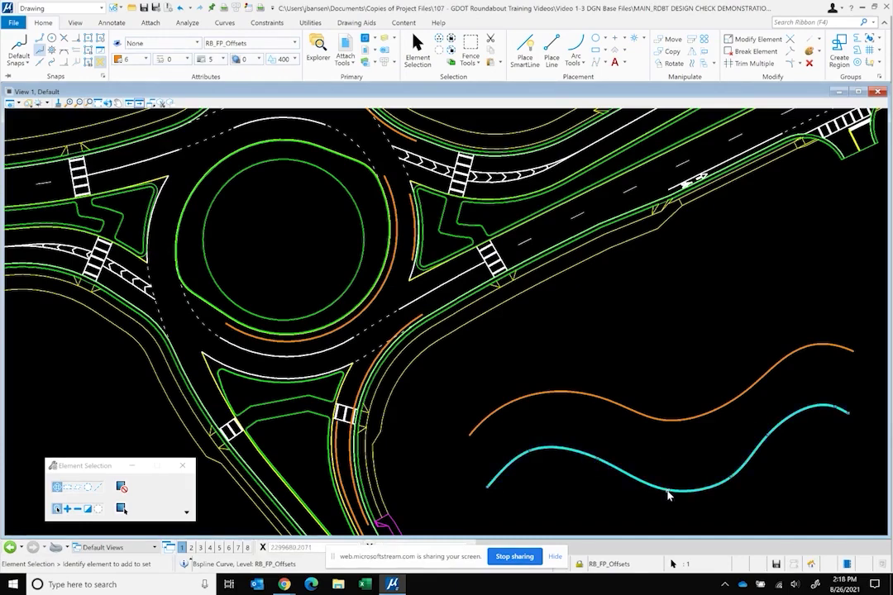
# Reshape the lower sample B-spline by moving its through points at the trough, the end and the second crest
pyautogui.moveTo(667, 484); pyautogui.dragTo(731, 470)
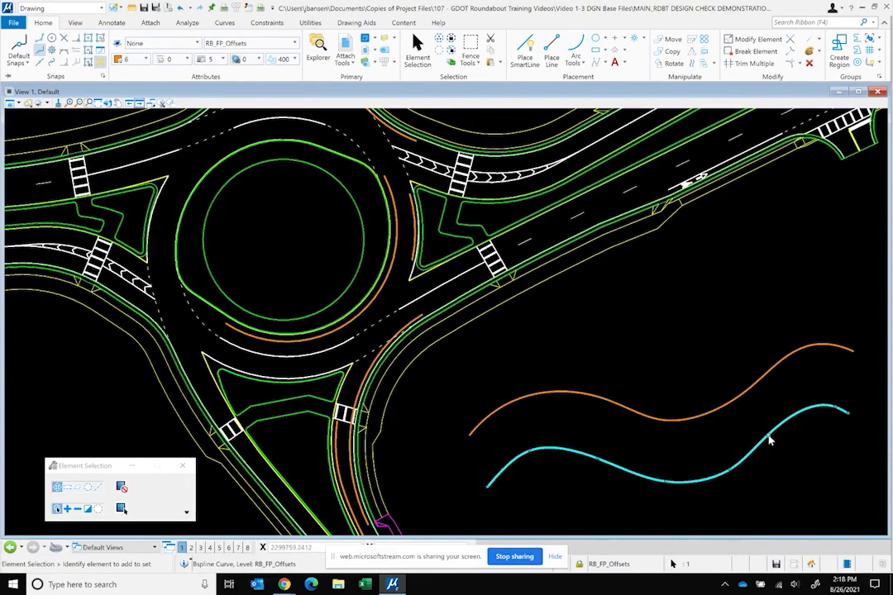
pyautogui.moveTo(847, 417)
pyautogui.mouseDown()
pyautogui.moveTo(857, 409)
pyautogui.moveTo(864, 424)
pyautogui.mouseUp()
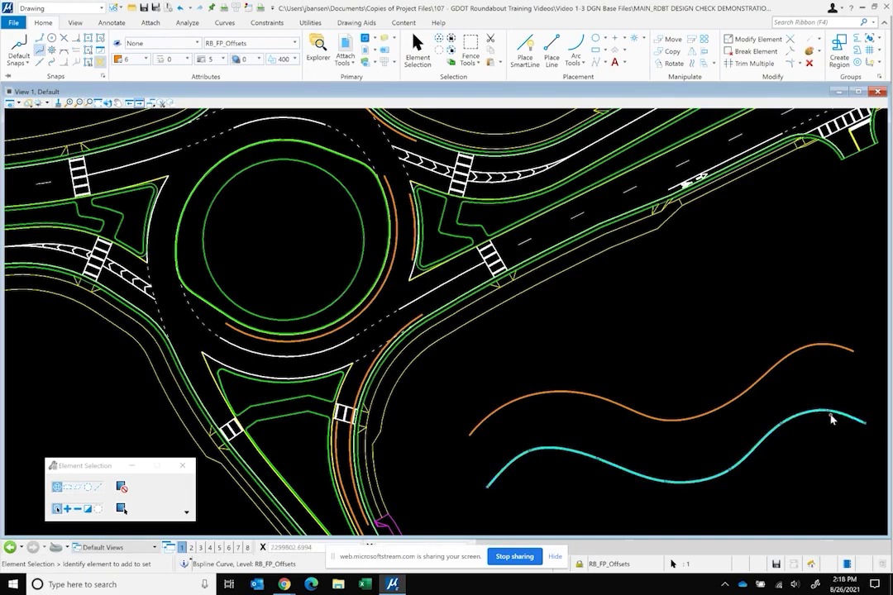
pyautogui.moveTo(783, 424); pyautogui.dragTo(767, 424)
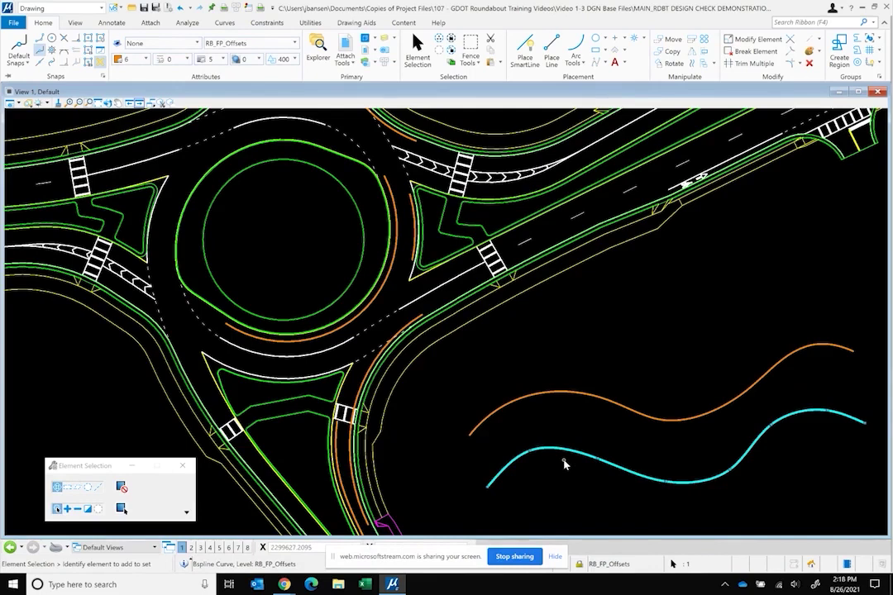
# Select the upper sample B-spline and move its second control point up and away from the curve
pyautogui.click(564, 394)
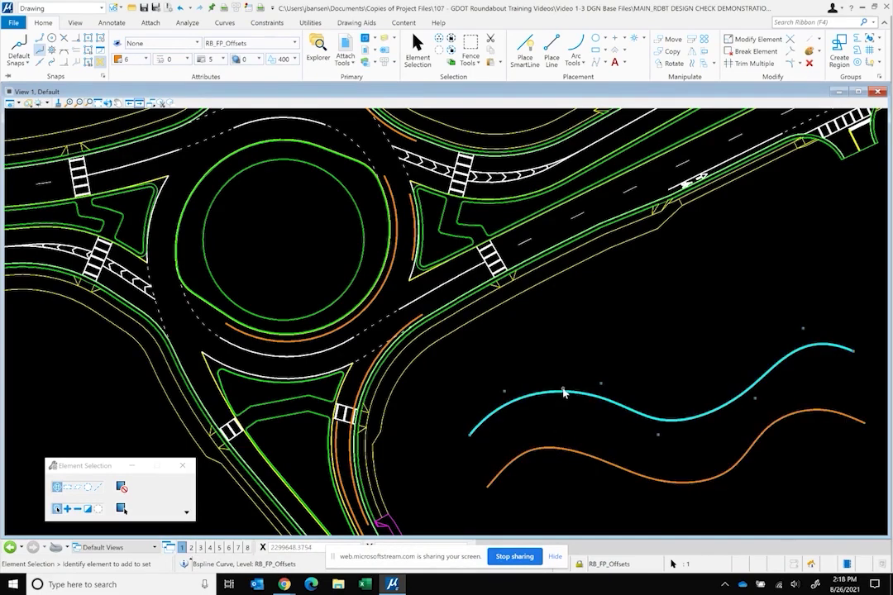
pyautogui.moveTo(504, 395); pyautogui.dragTo(488, 384)
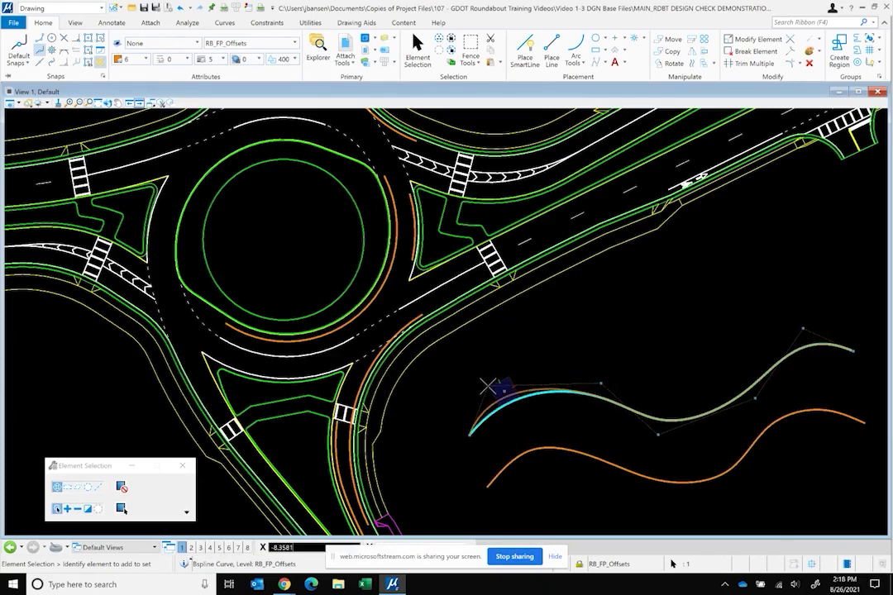
pyautogui.click(489, 385)
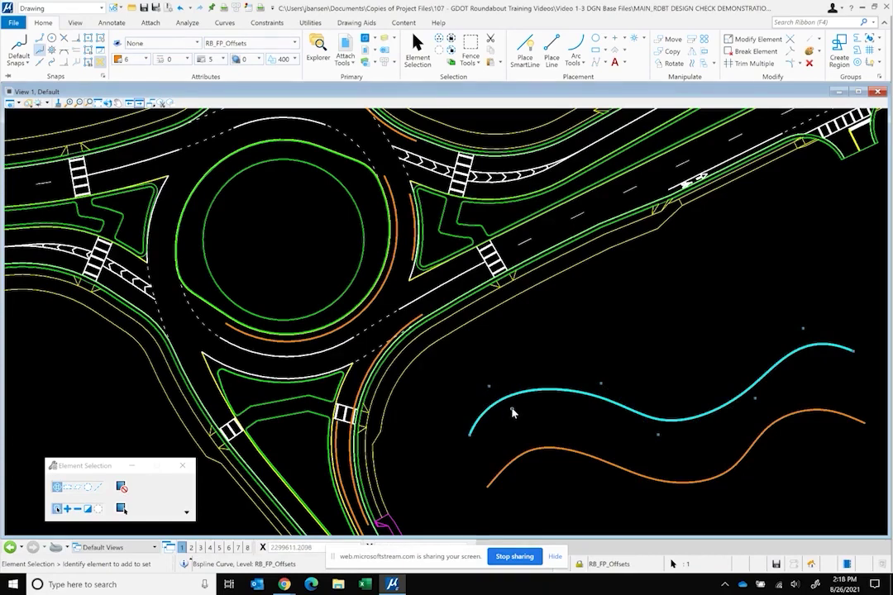
# Delete both sample B-splines from the empty area southeast of the roundabout
pyautogui.click(589, 454)
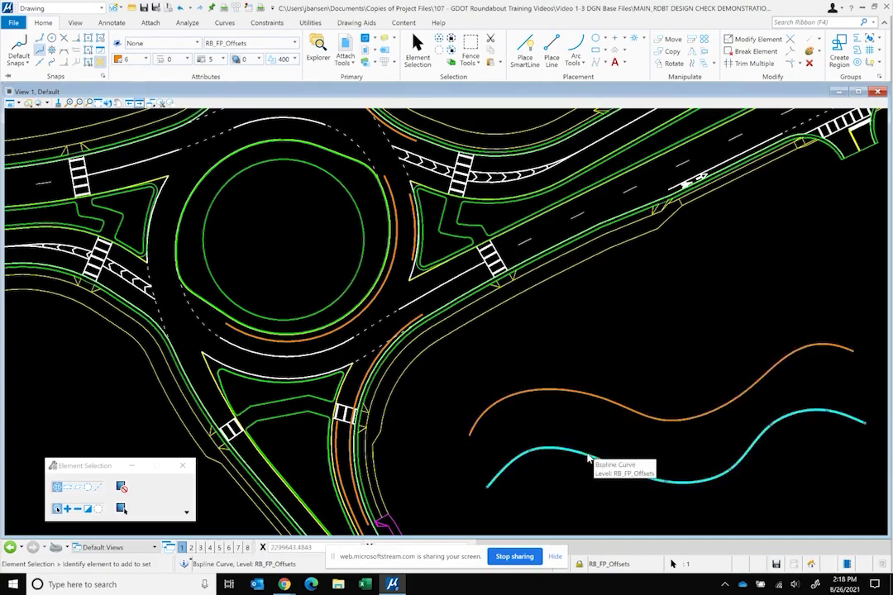
pyautogui.press('Delete')
pyautogui.click(578, 397)
pyautogui.press('Delete')
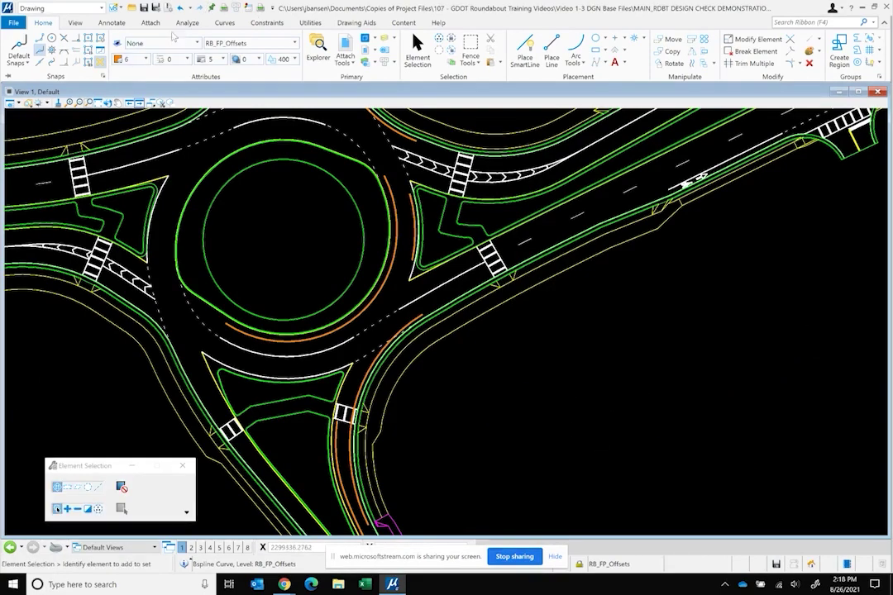
# Start an open Through Points B-spline on RB_FP_Spline_Thru, placing its first points along the south approach guides with Nearest snap
pyautogui.click(226, 23)
pyautogui.click(101, 45)
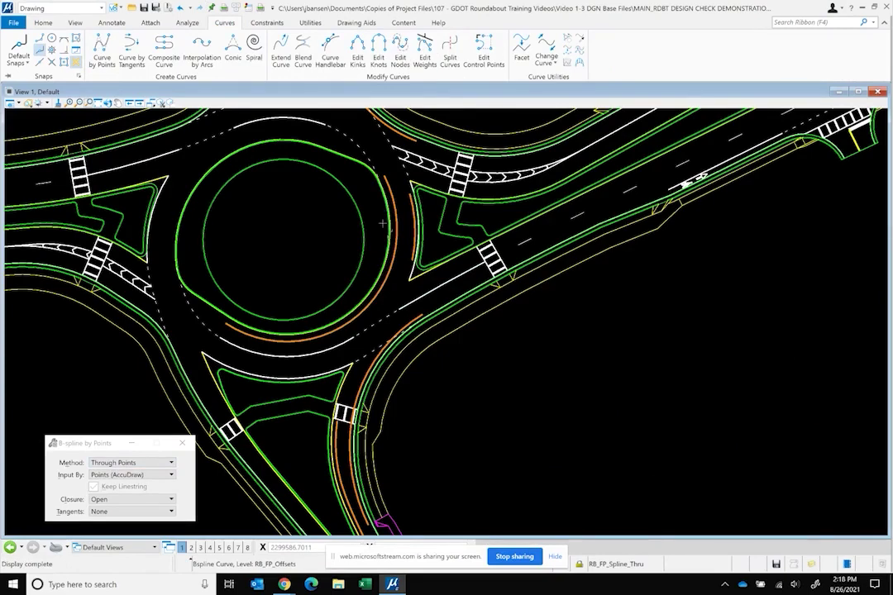
pyautogui.scroll(-2, 374, 221)
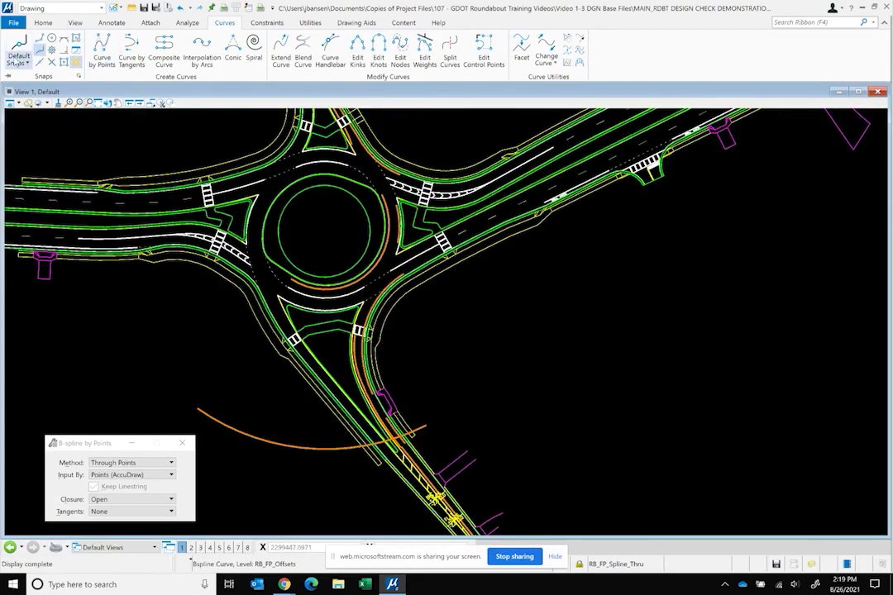
pyautogui.click(18, 63)
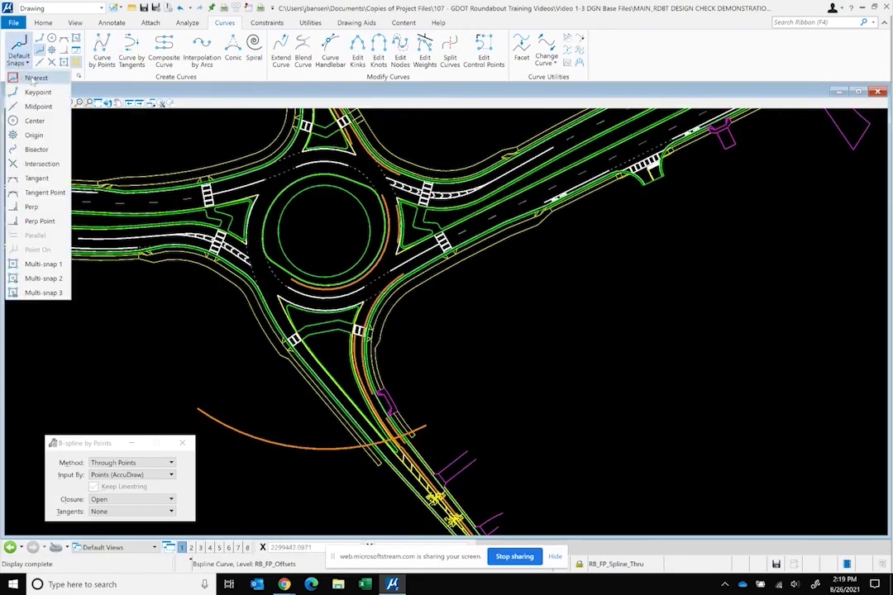
pyautogui.click(32, 80)
pyautogui.scroll(-1, 165, 149)
pyautogui.scroll(2, 322, 331)
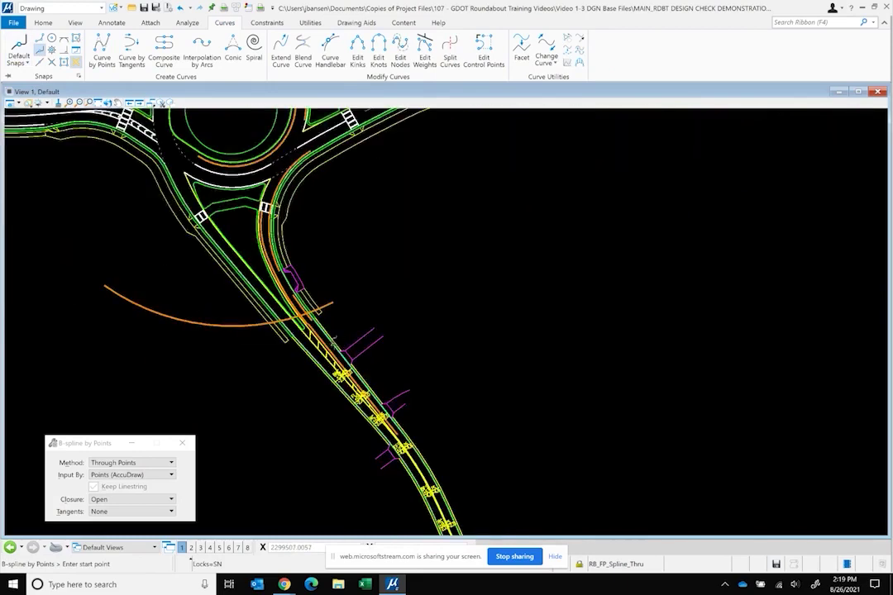
pyautogui.scroll(1, 334, 338)
pyautogui.click(320, 341)
pyautogui.click(291, 308)
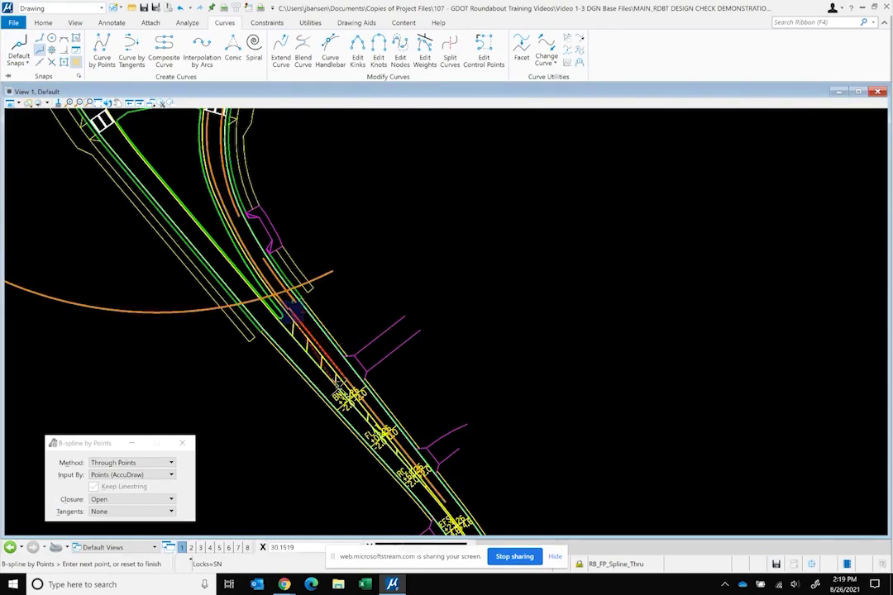
# Continue the B-spline up the south entry, placing a point on the offset guide beside the crosswalk
pyautogui.scroll(-2, 339, 382)
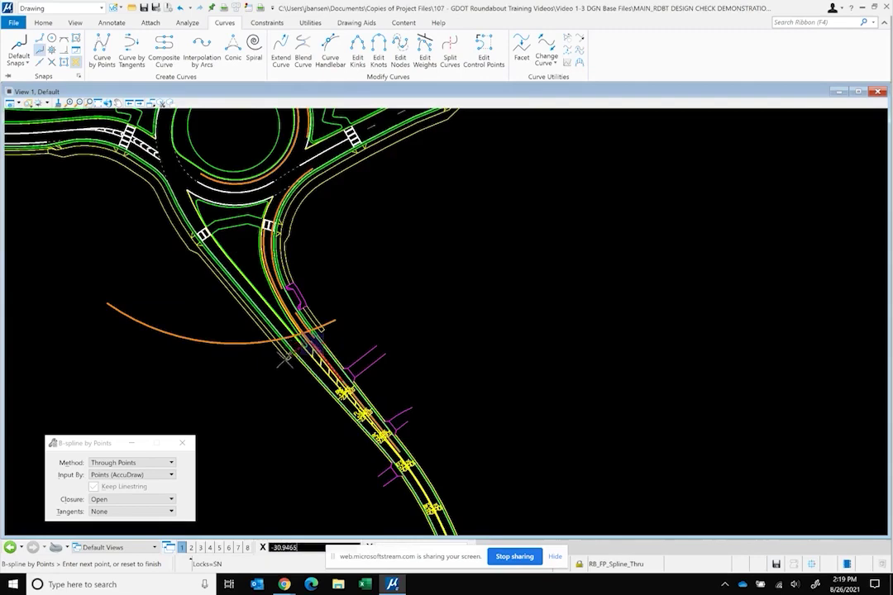
pyautogui.scroll(-2, 285, 364)
pyautogui.scroll(5, 331, 314)
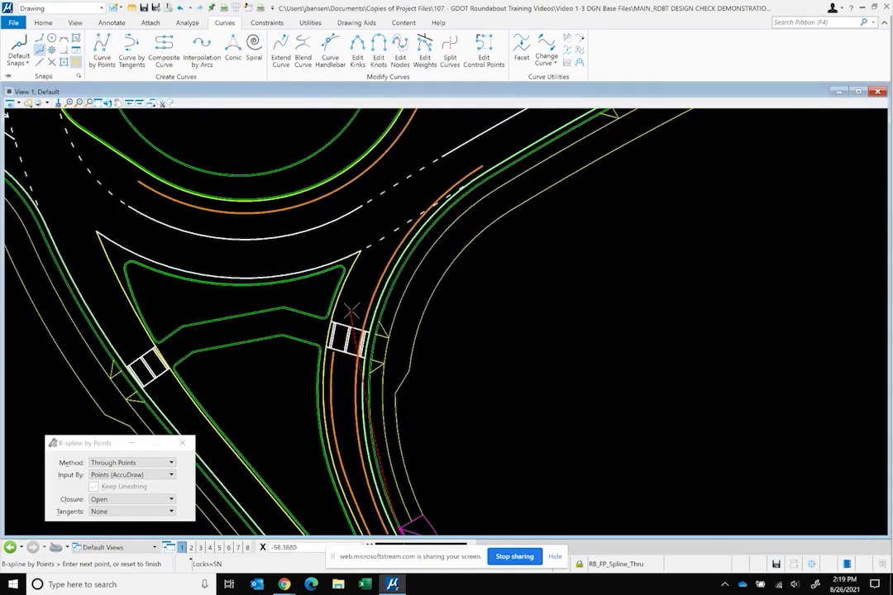
pyautogui.click(364, 319)
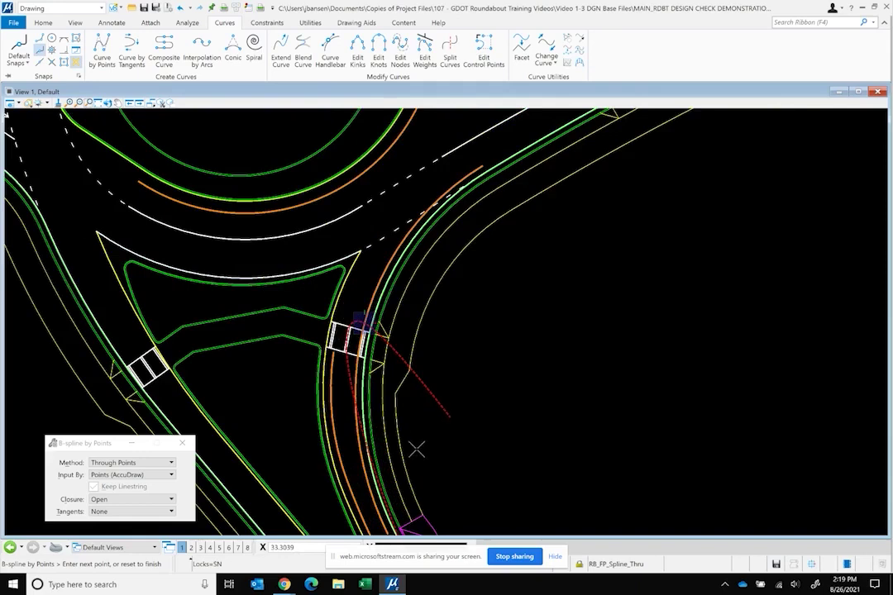
# Carry the B-spline past the central island guide and along the north exit, finishing it on the guide line beyond the north leg
pyautogui.scroll(-2, 430, 426)
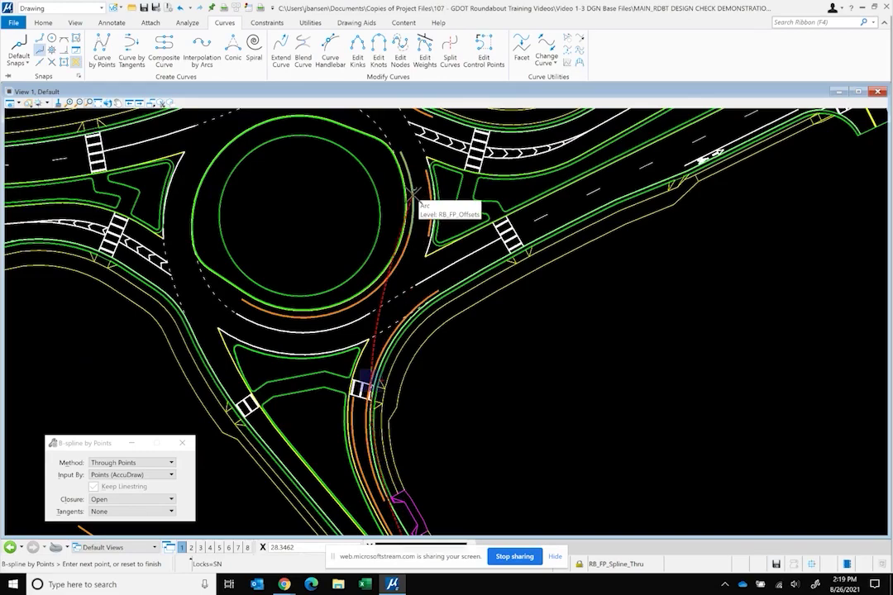
pyautogui.scroll(-4, 408, 199)
pyautogui.scroll(4, 422, 327)
pyautogui.scroll(2, 416, 316)
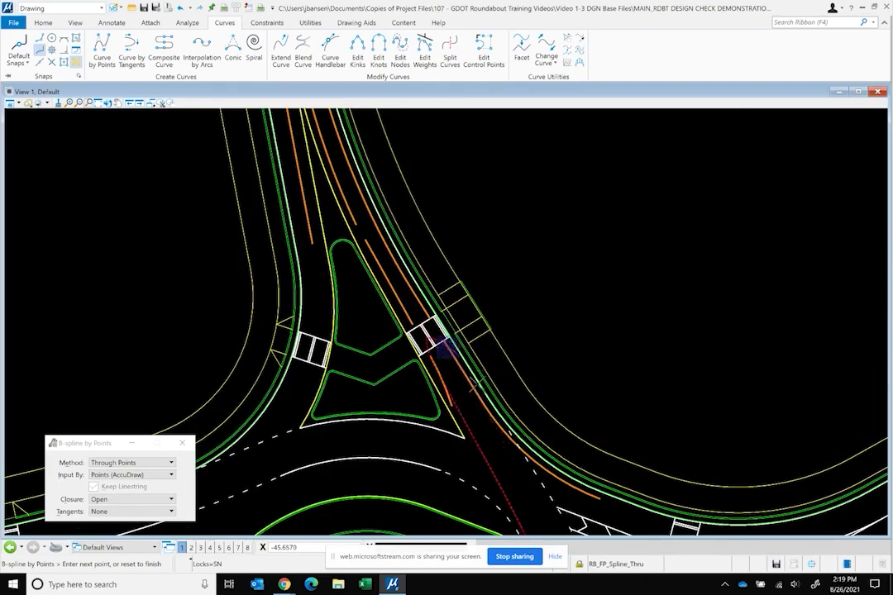
pyautogui.scroll(-2, 534, 472)
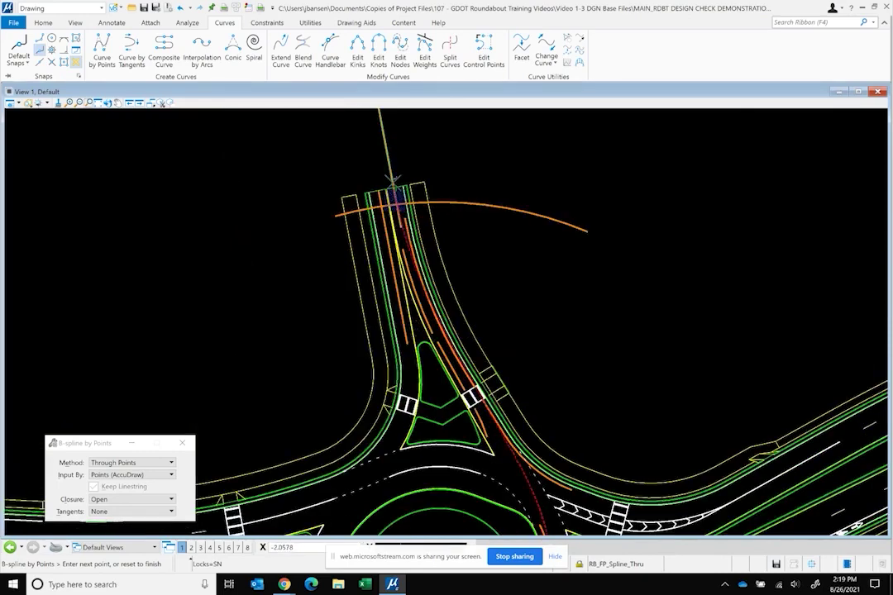
pyautogui.click(390, 172)
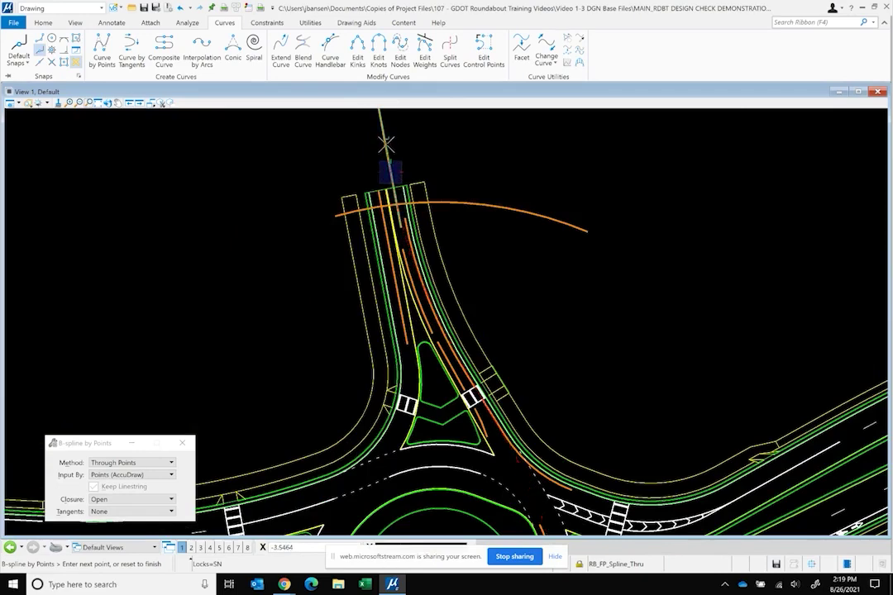
pyautogui.click(385, 145)
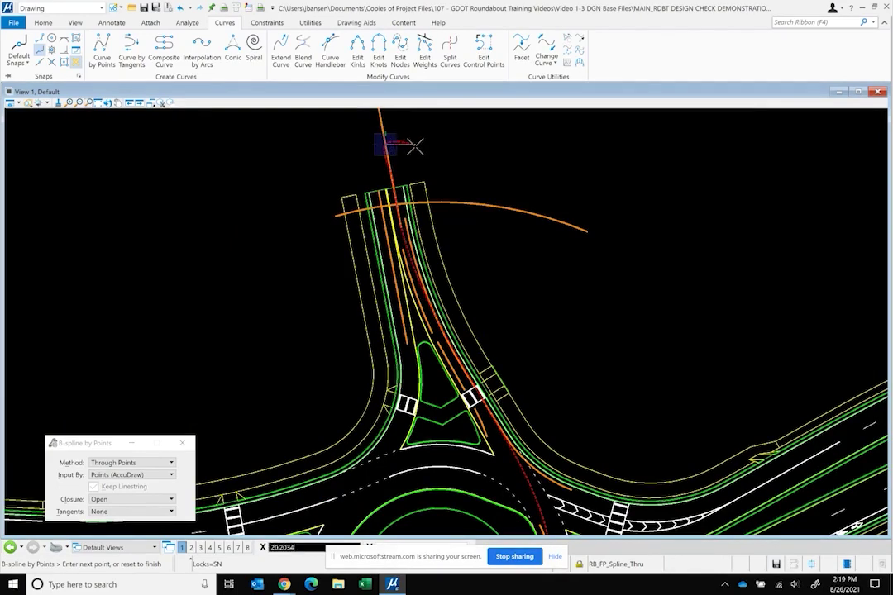
pyautogui.rightClick(713, 224)
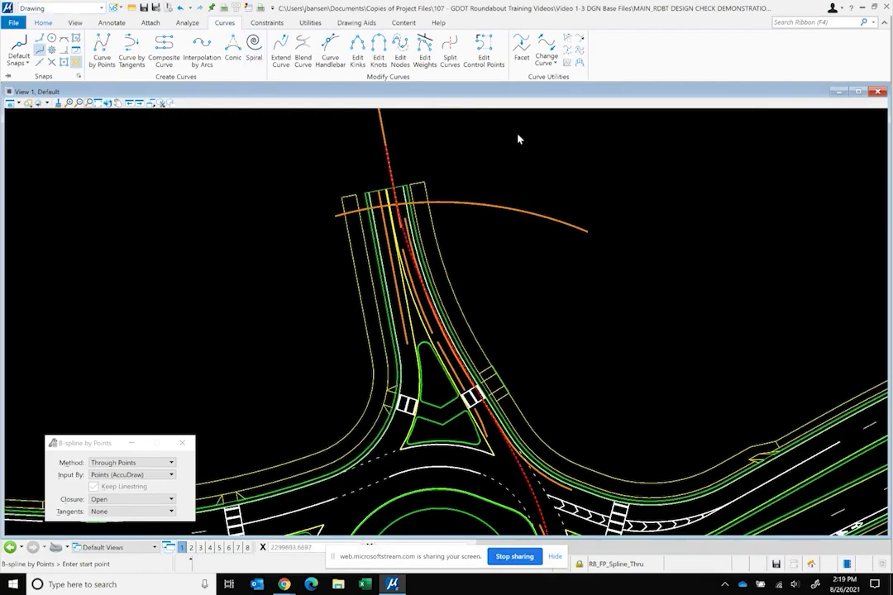
# Select the new fastest-path B-spline and examine how closely it follows the offset guides along the south approach and entry
pyautogui.click(43, 22)
pyautogui.click(417, 42)
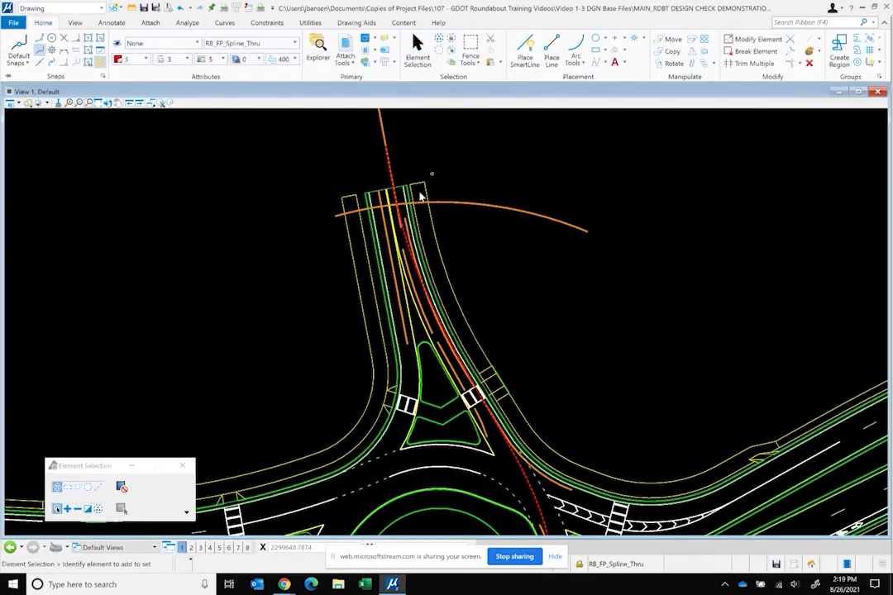
pyautogui.click(408, 243)
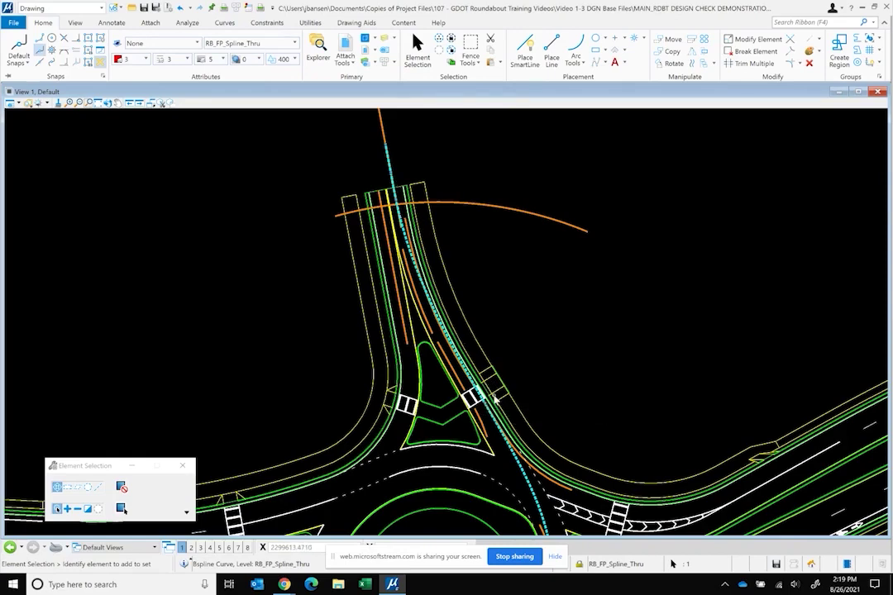
pyautogui.scroll(-2, 451, 294)
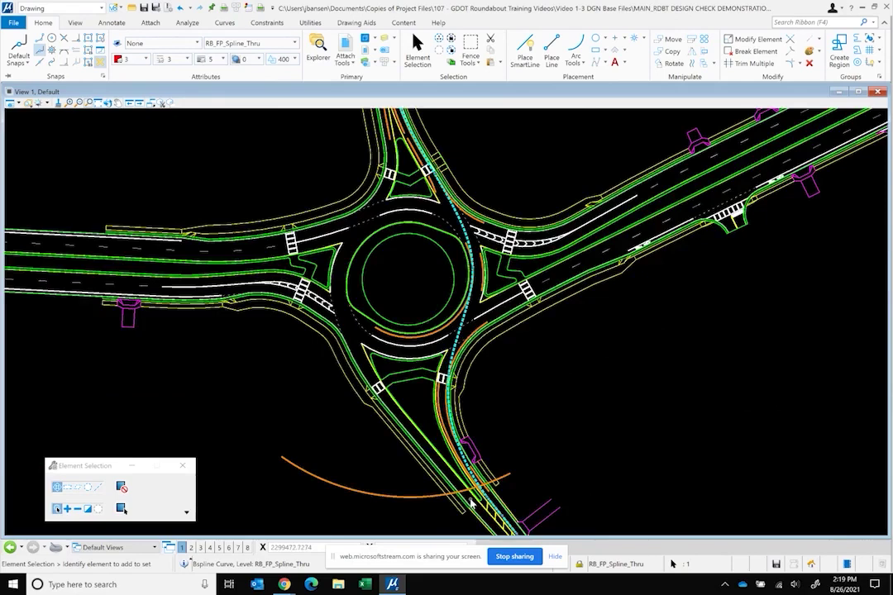
pyautogui.scroll(3, 471, 502)
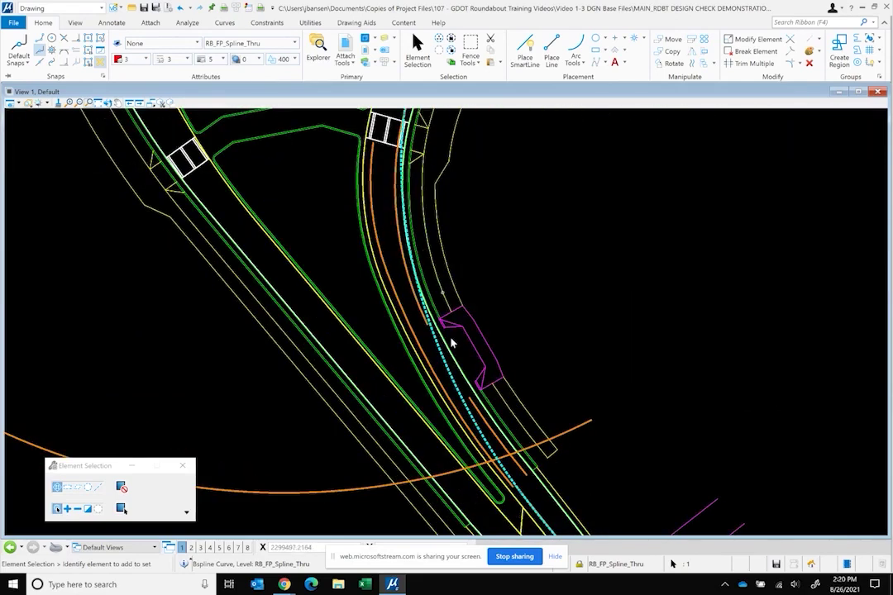
pyautogui.scroll(-2, 449, 376)
pyautogui.scroll(3, 427, 234)
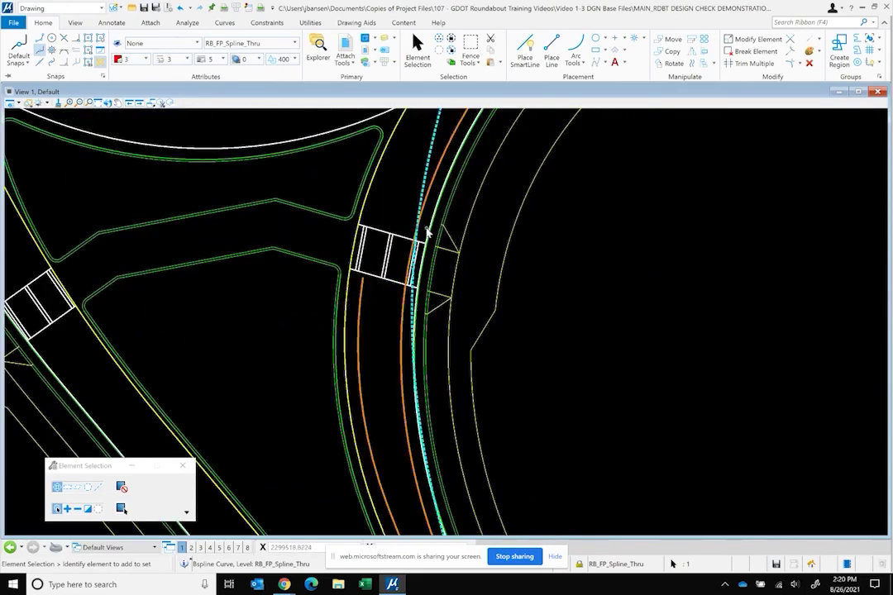
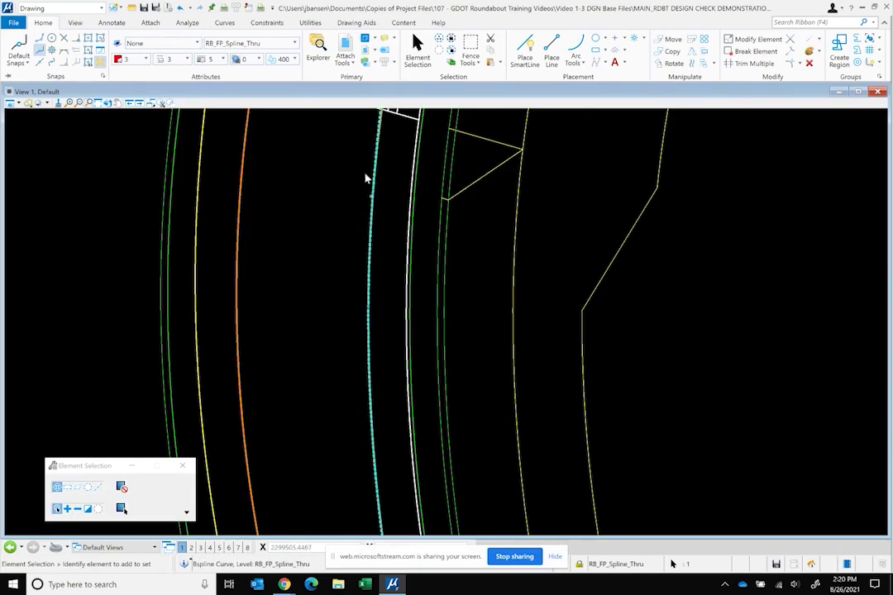
pyautogui.scroll(6, 370, 177)
pyautogui.scroll(-5, 383, 181)
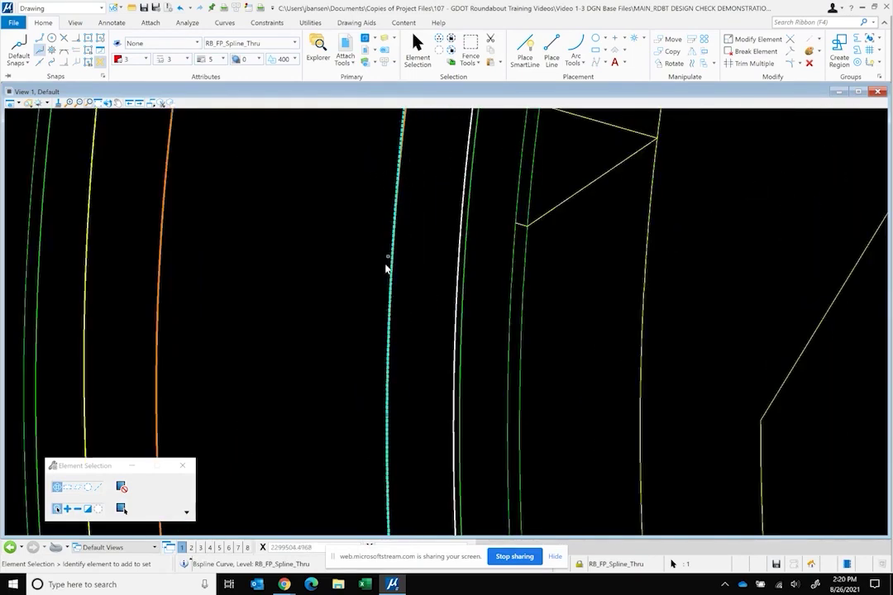
pyautogui.scroll(-3, 386, 256)
pyautogui.scroll(4, 390, 381)
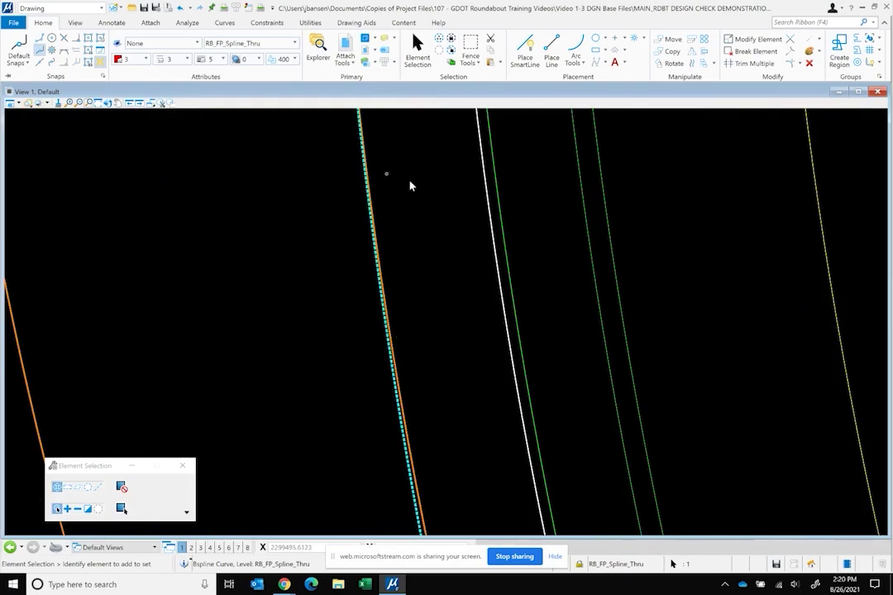
pyautogui.scroll(-3, 410, 187)
pyautogui.scroll(2, 464, 429)
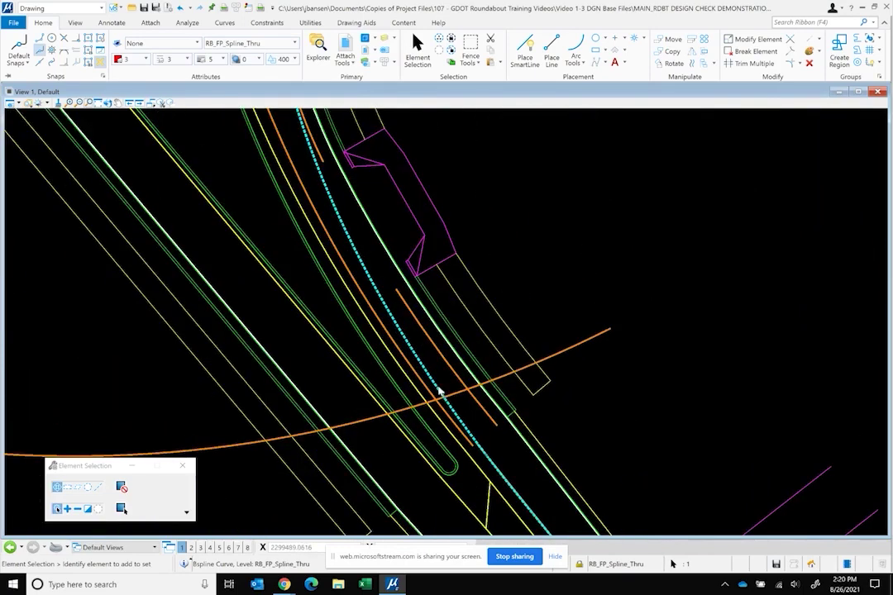
pyautogui.scroll(-2, 406, 379)
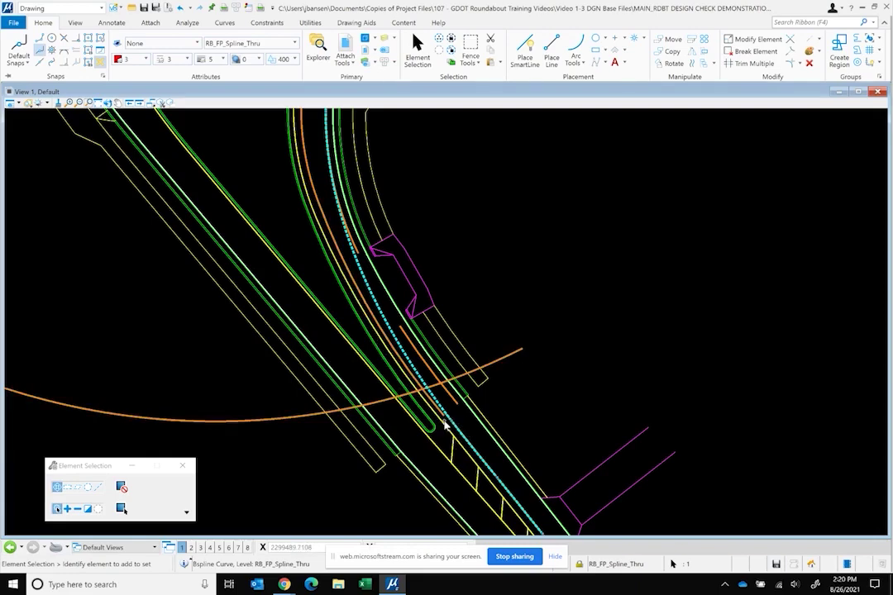
# Examine how the B-spline meets the offset guide on the east side of the central island
pyautogui.scroll(-3, 445, 426)
pyautogui.scroll(-3, 454, 469)
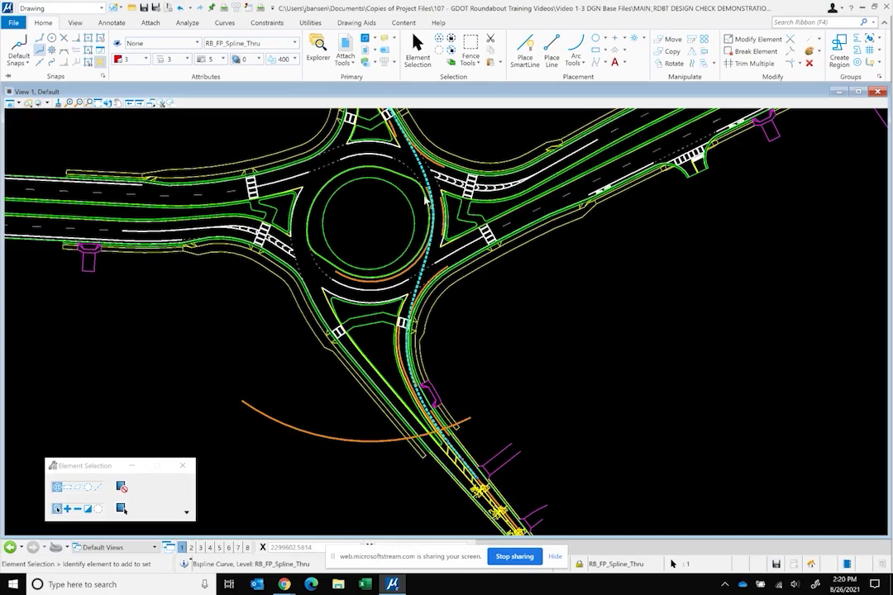
pyautogui.scroll(3, 427, 200)
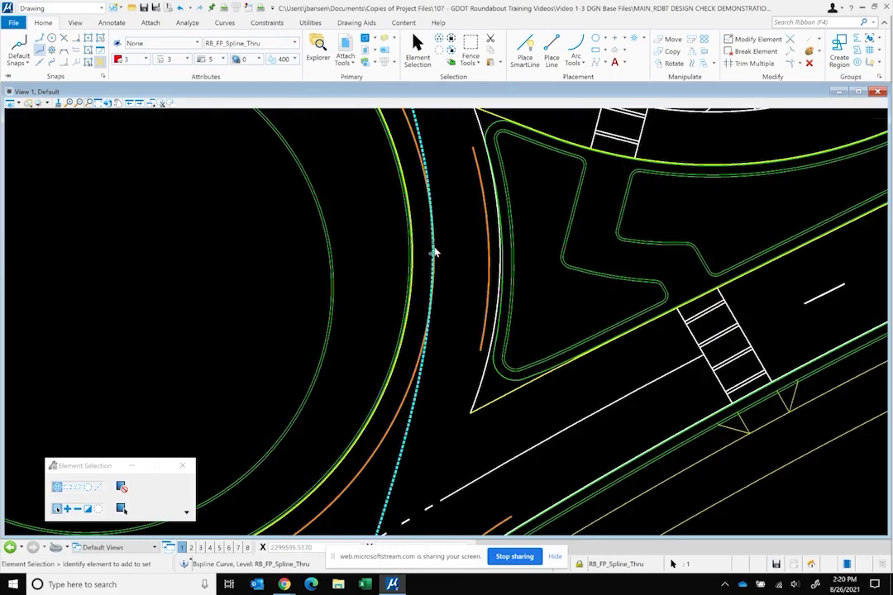
pyautogui.scroll(3, 435, 250)
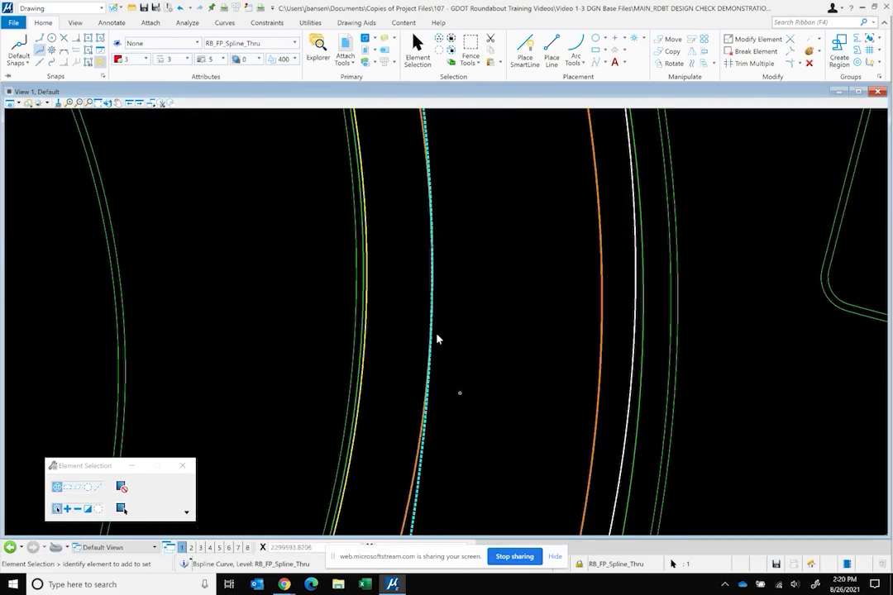
# Select the fastest-path B-spline and shift its point beside the north exit crosswalk toward the offset guide
pyautogui.middleClick(430, 248)
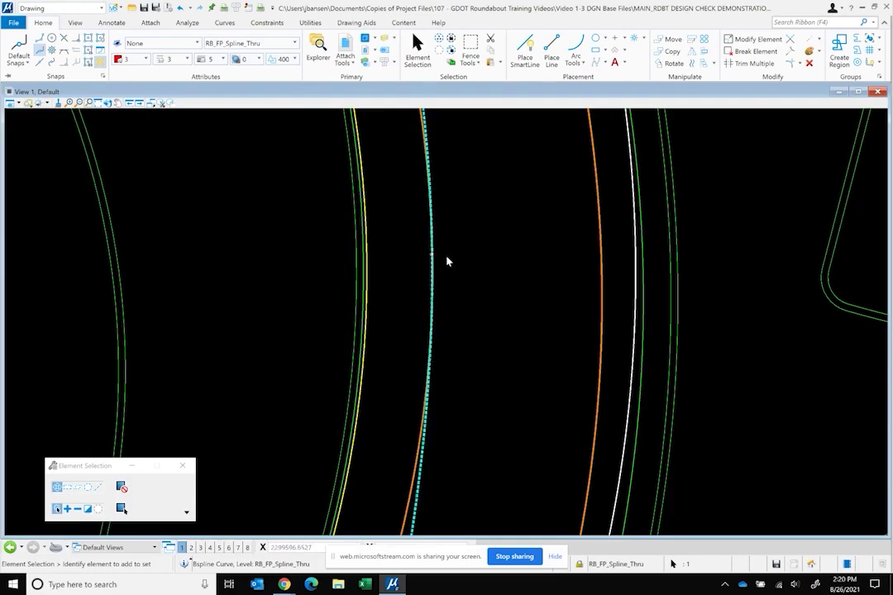
pyautogui.scroll(-5, 442, 397)
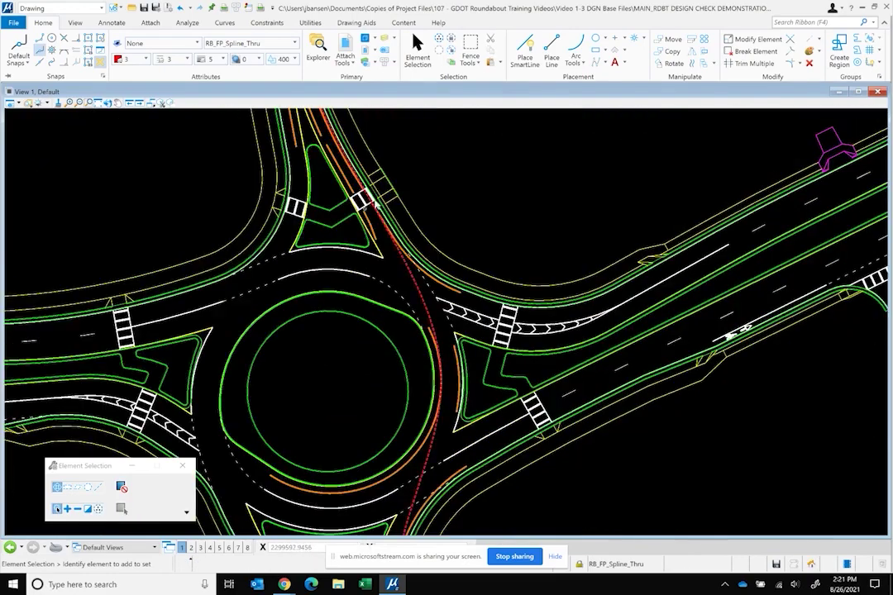
pyautogui.scroll(3, 385, 240)
pyautogui.scroll(-1, 395, 308)
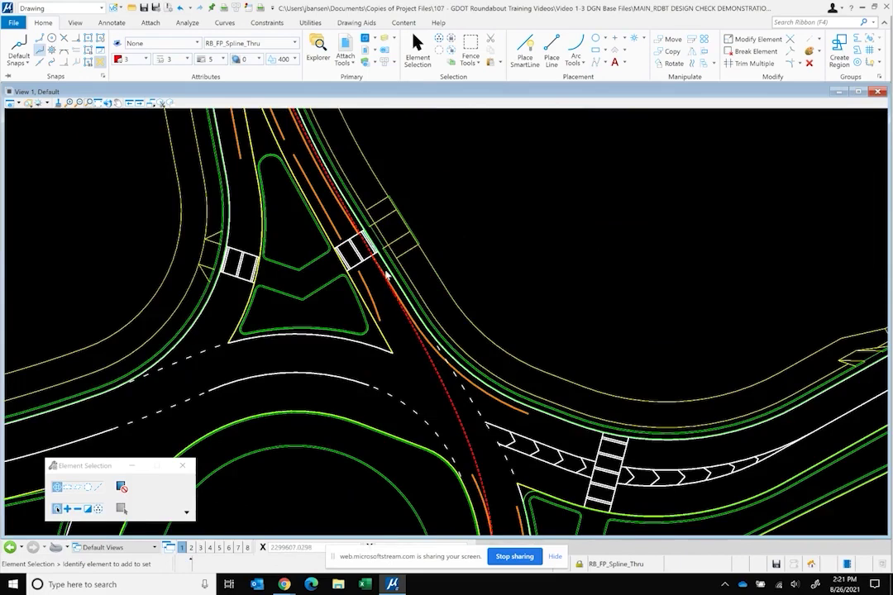
pyautogui.click(378, 265)
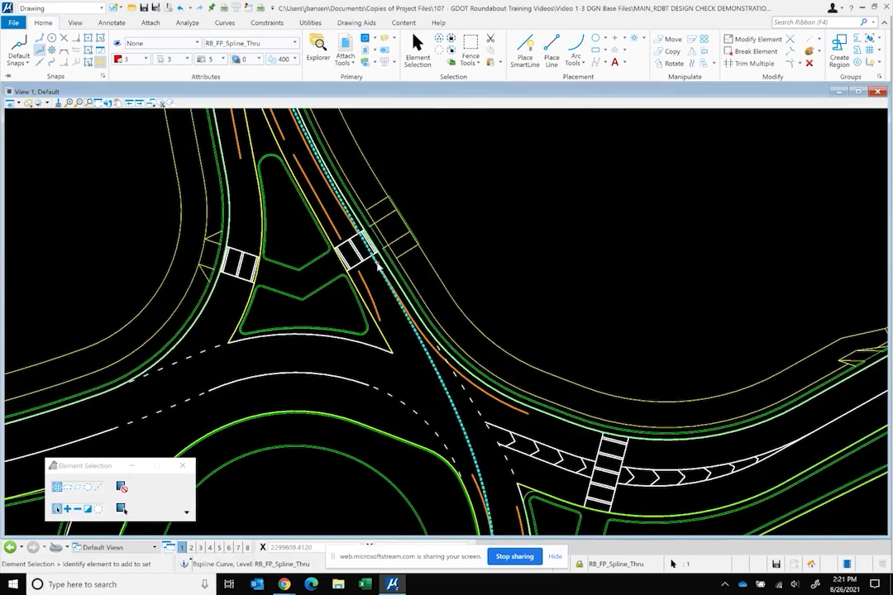
pyautogui.scroll(2, 343, 227)
pyautogui.scroll(1, 330, 195)
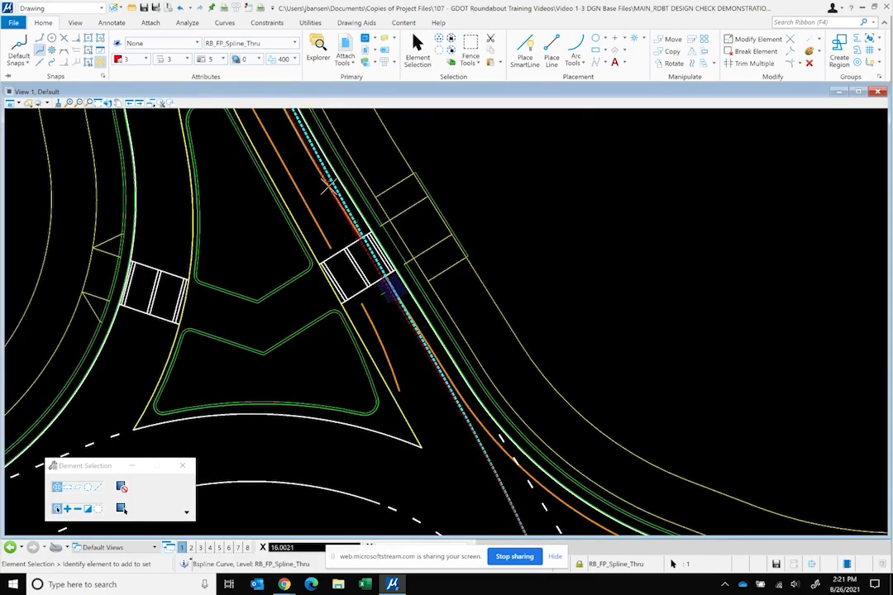
pyautogui.scroll(-3, 422, 345)
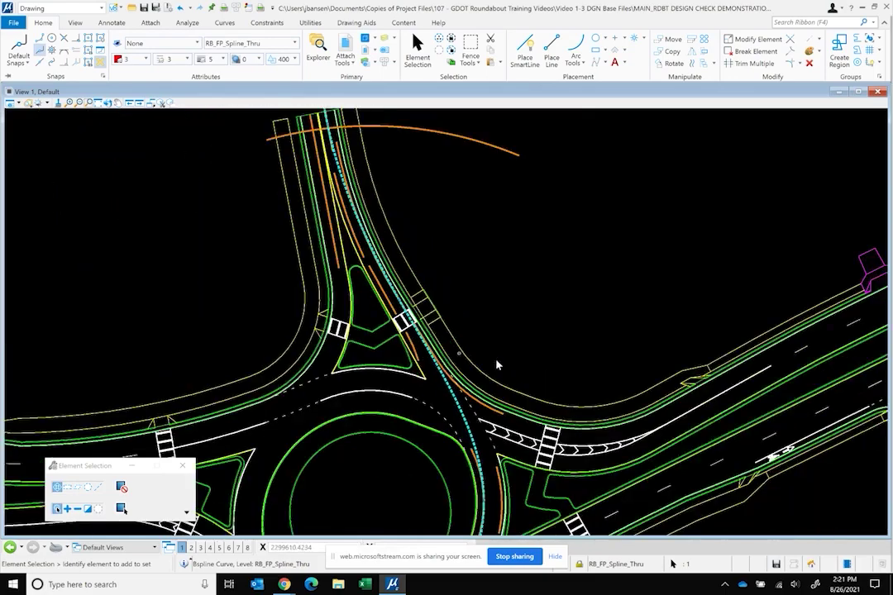
# Reshape the B-spline along the north exit lane just beyond the crosswalk to fit the offset guide beside the splitter island
pyautogui.scroll(3, 355, 256)
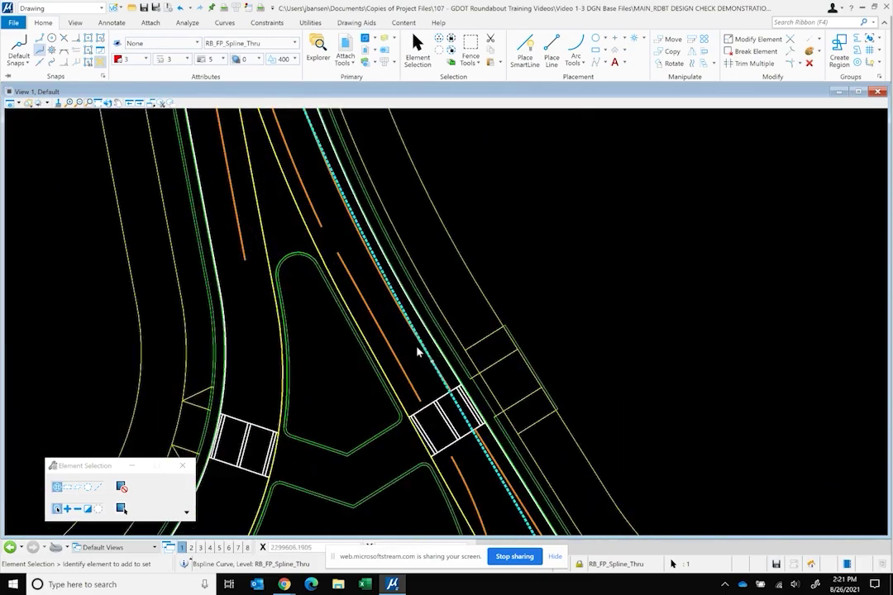
pyautogui.click(423, 357)
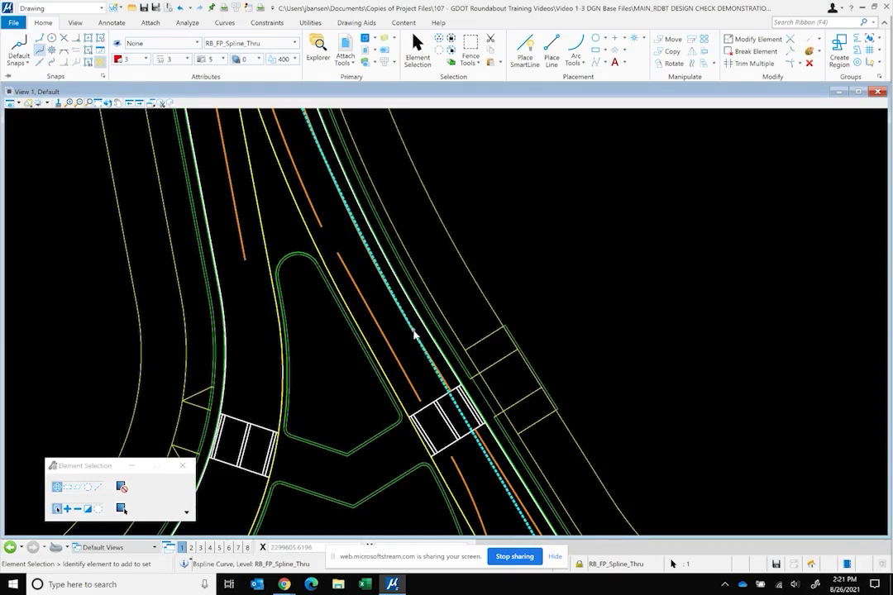
pyautogui.click(398, 312)
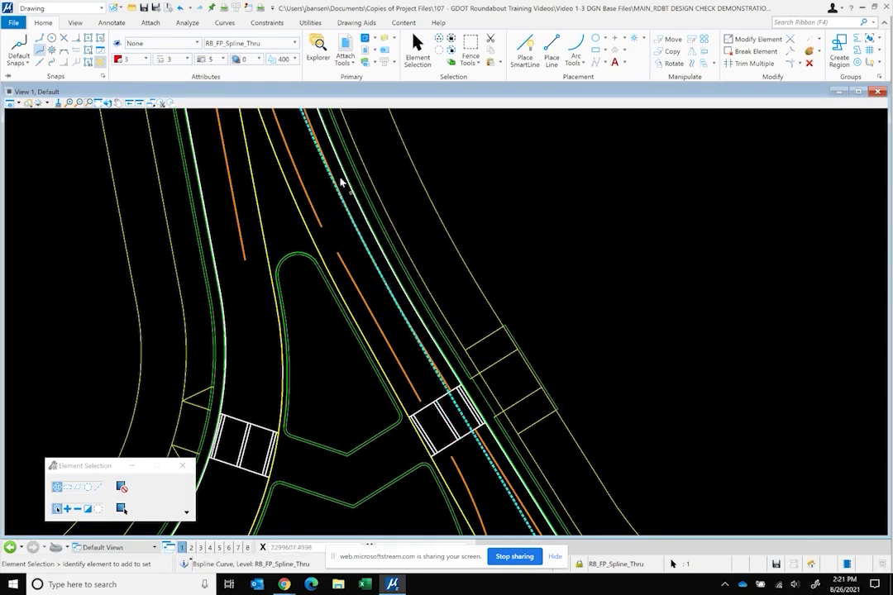
# Examine the adjusted B-spline along the north exit and its tie-in to the guide line beyond the north leg
pyautogui.scroll(-3, 449, 395)
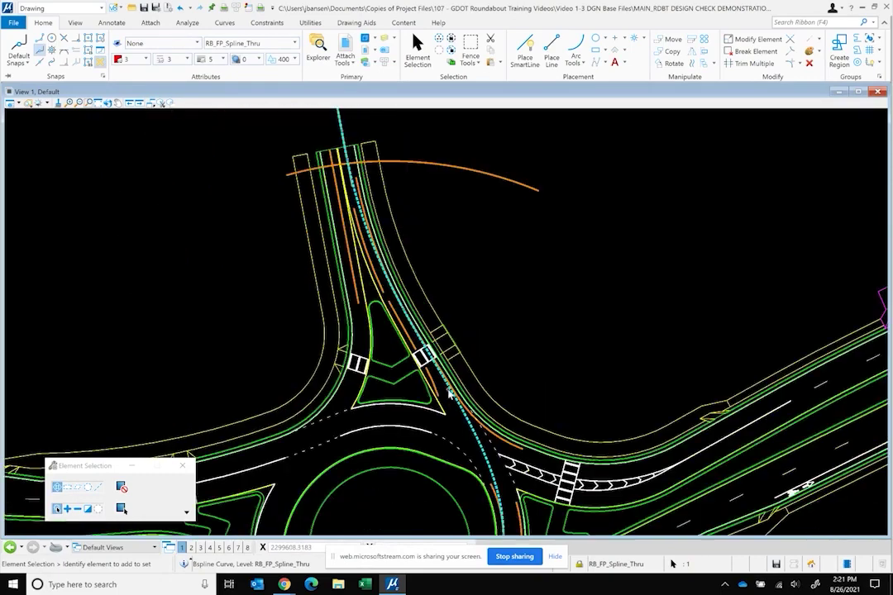
pyautogui.scroll(-2, 413, 350)
pyautogui.scroll(4, 347, 195)
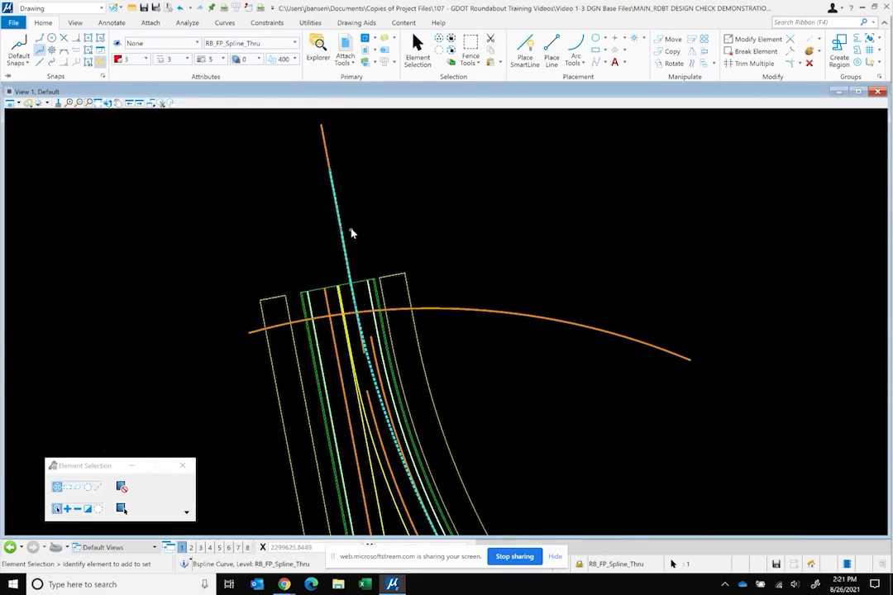
pyautogui.click(371, 303)
pyautogui.scroll(-2, 335, 243)
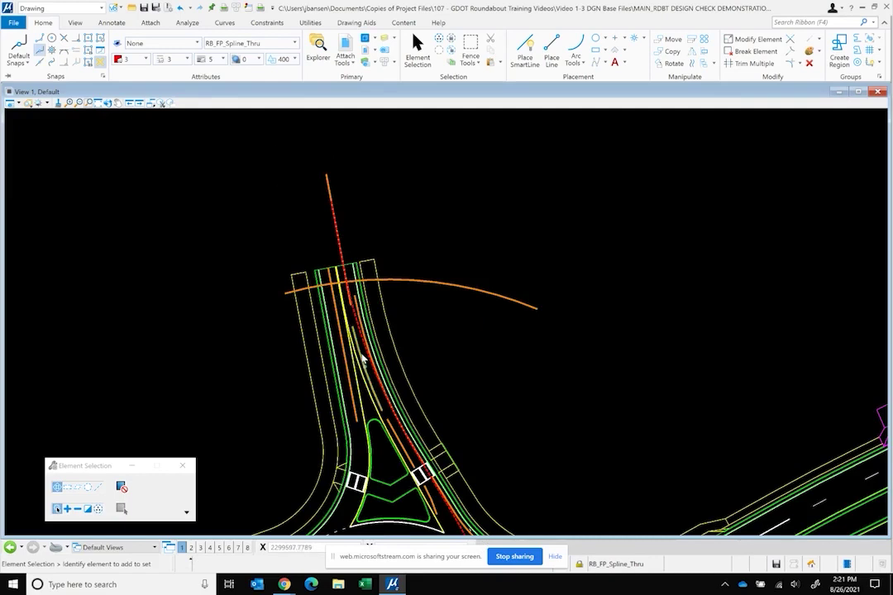
pyautogui.scroll(2, 360, 355)
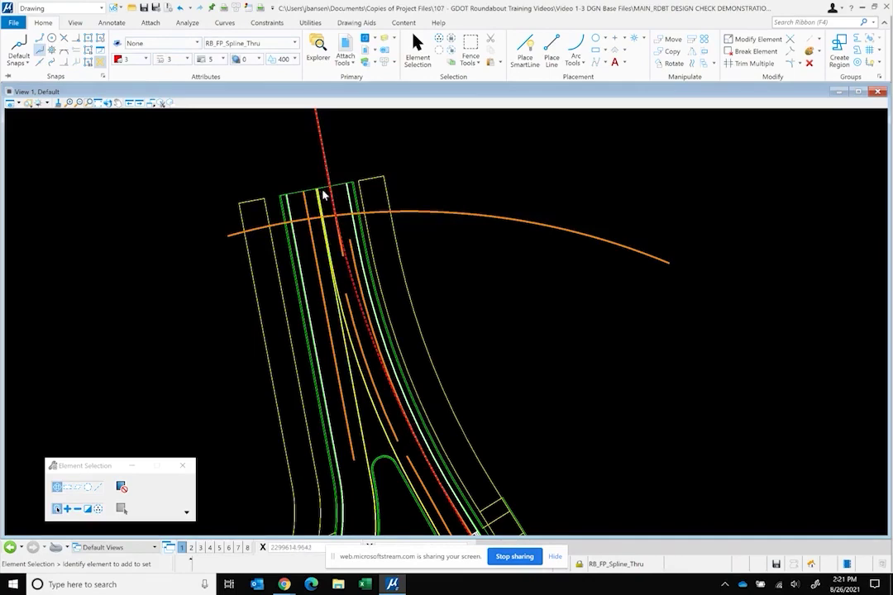
pyautogui.scroll(-2, 325, 161)
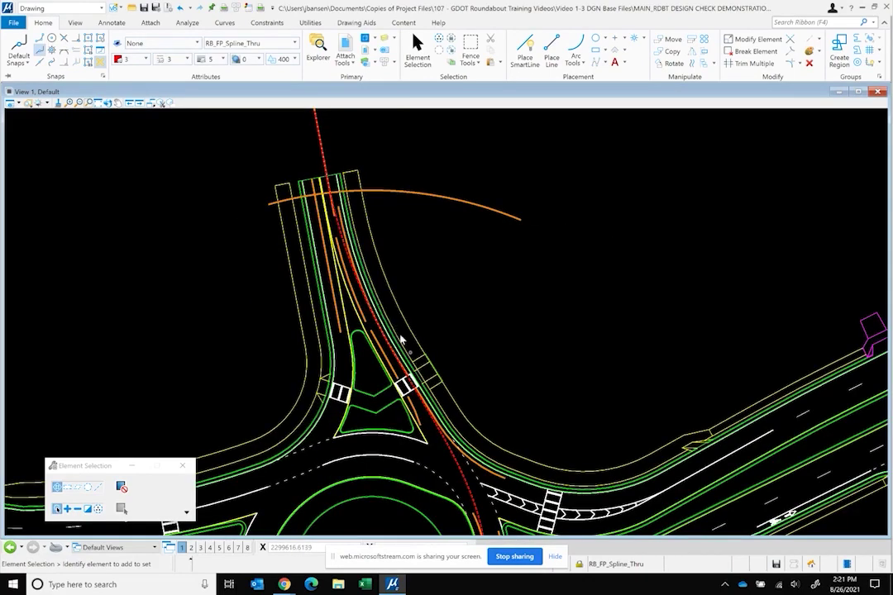
pyautogui.scroll(2, 365, 266)
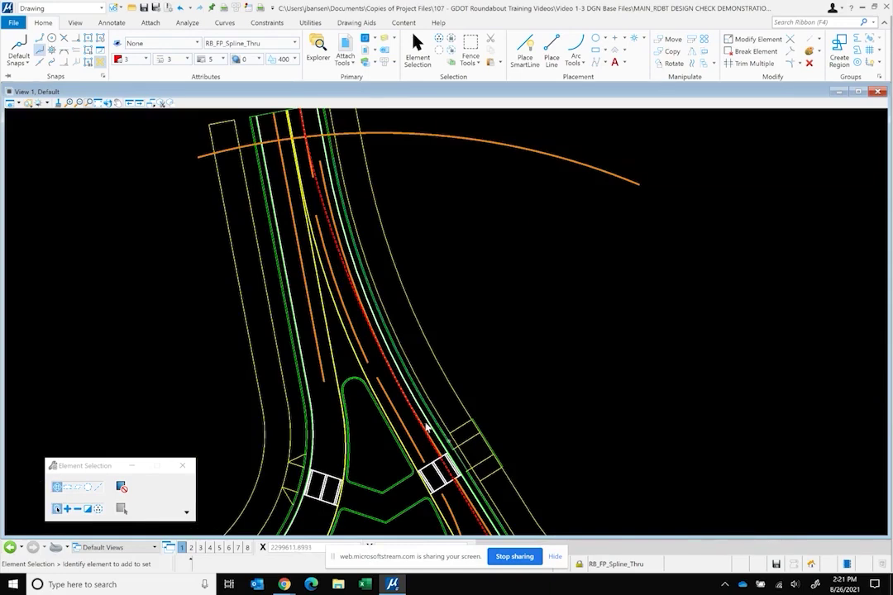
pyautogui.scroll(1, 443, 440)
pyautogui.scroll(-3, 375, 353)
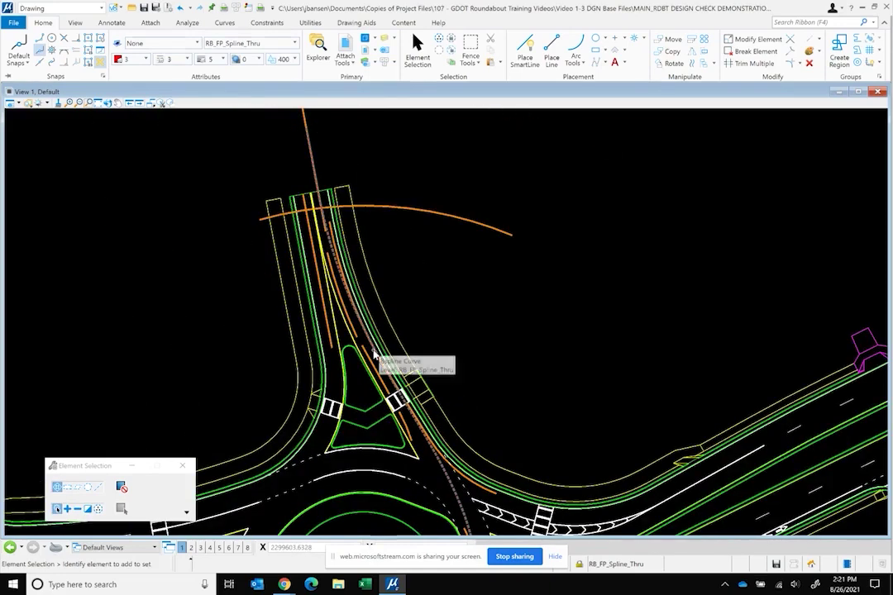
pyautogui.scroll(-3, 353, 265)
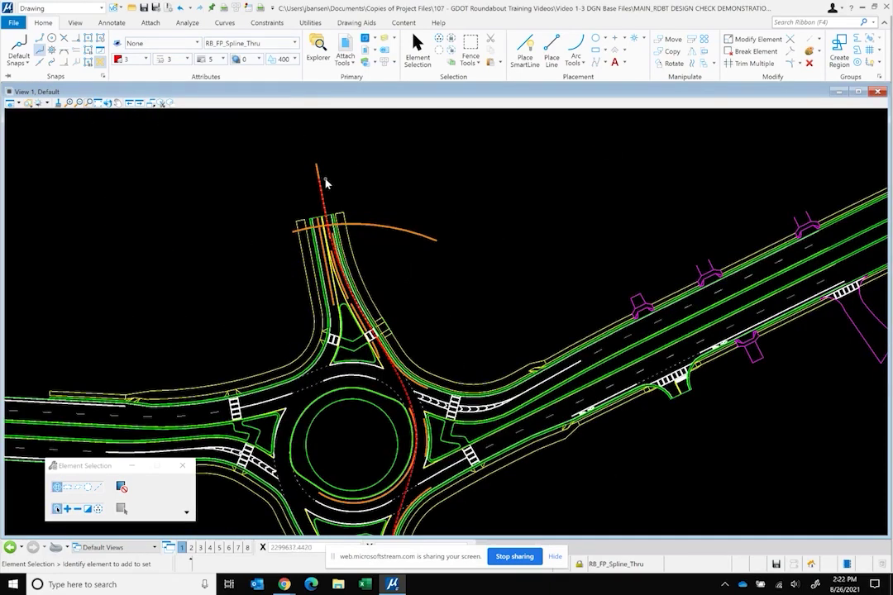
# Examine the full fastest path from the south approach past the central island to its end beyond the north leg
pyautogui.scroll(-3, 335, 171)
pyautogui.scroll(5, 373, 379)
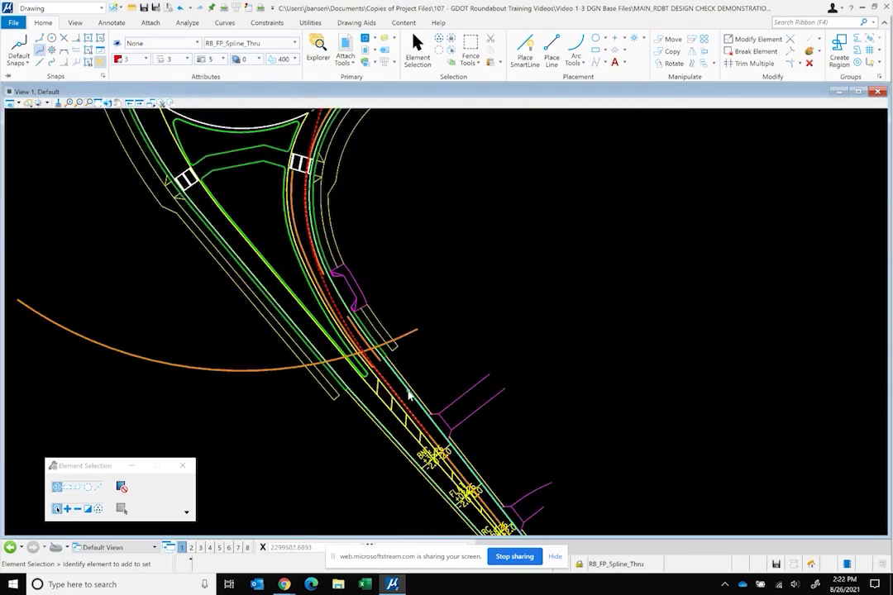
pyautogui.scroll(2, 402, 399)
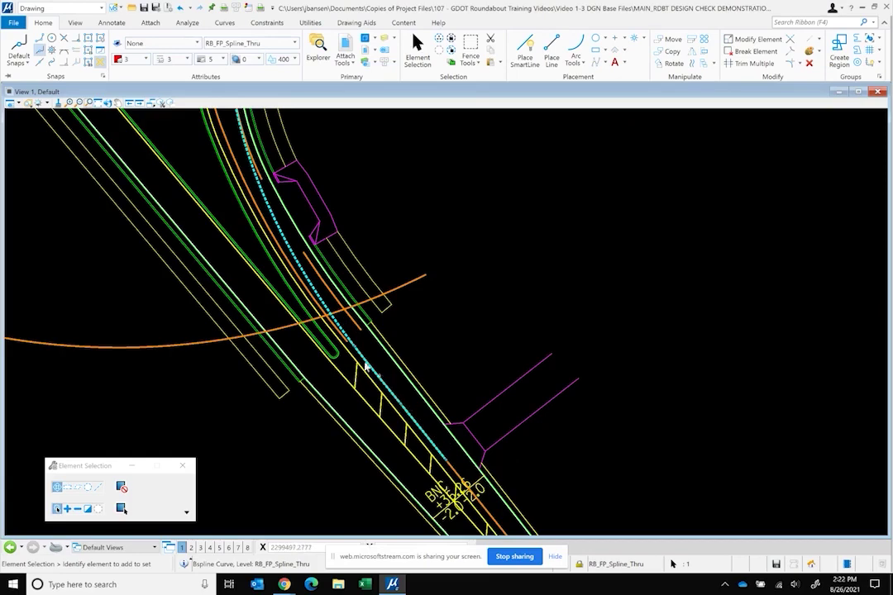
pyautogui.scroll(-3, 331, 345)
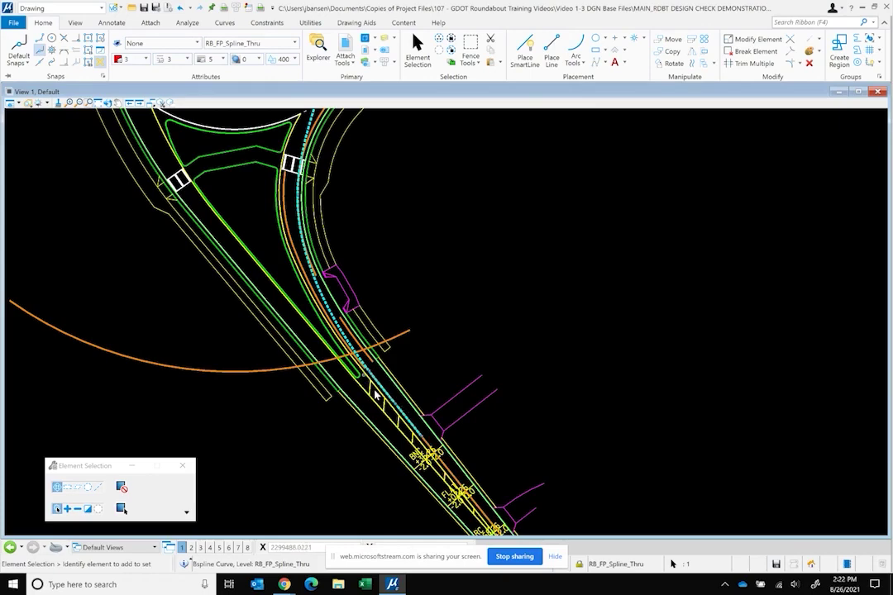
pyautogui.scroll(-4, 380, 407)
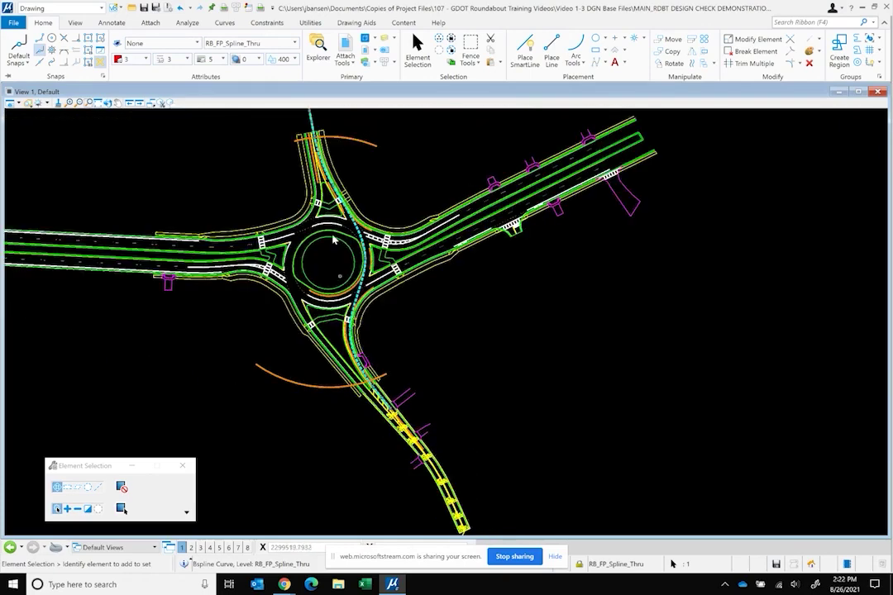
pyautogui.scroll(2, 314, 285)
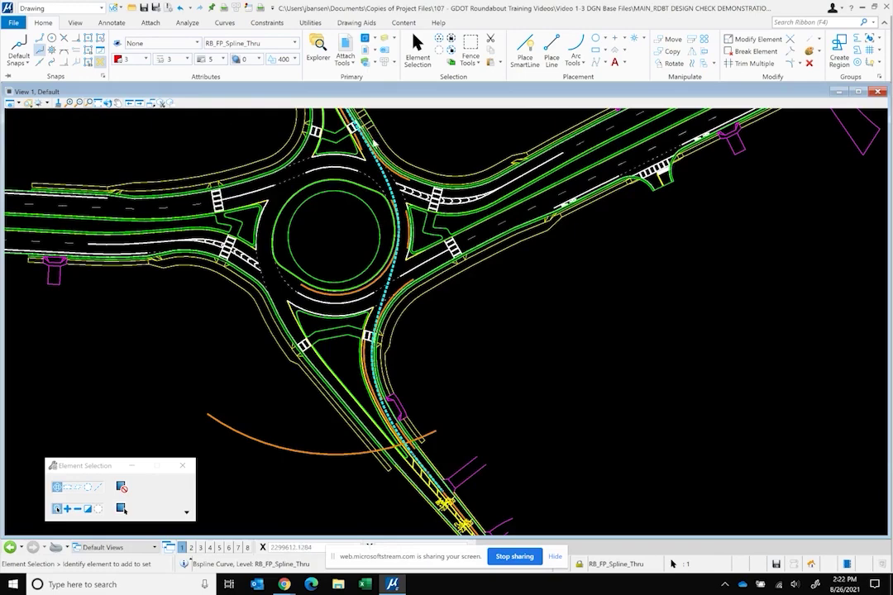
pyautogui.scroll(-2, 430, 343)
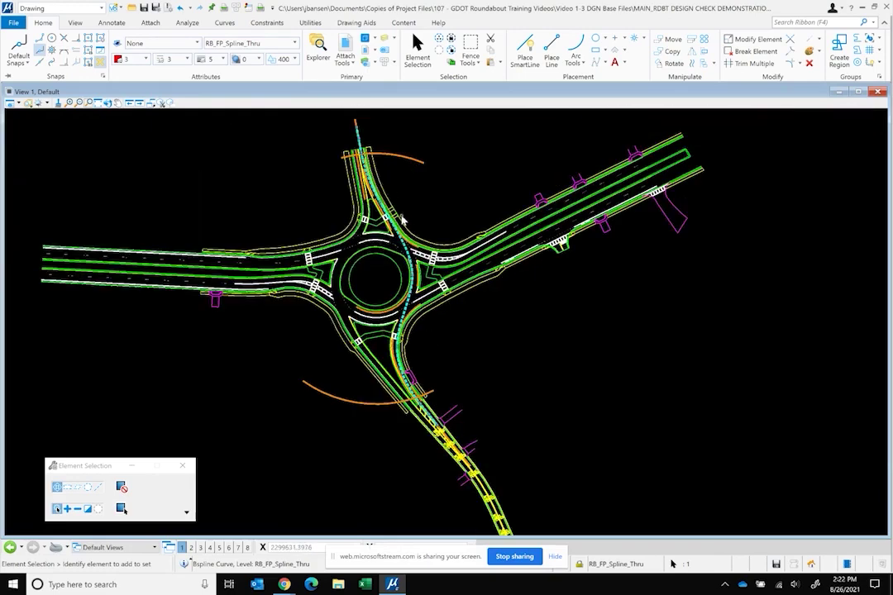
pyautogui.scroll(2, 404, 218)
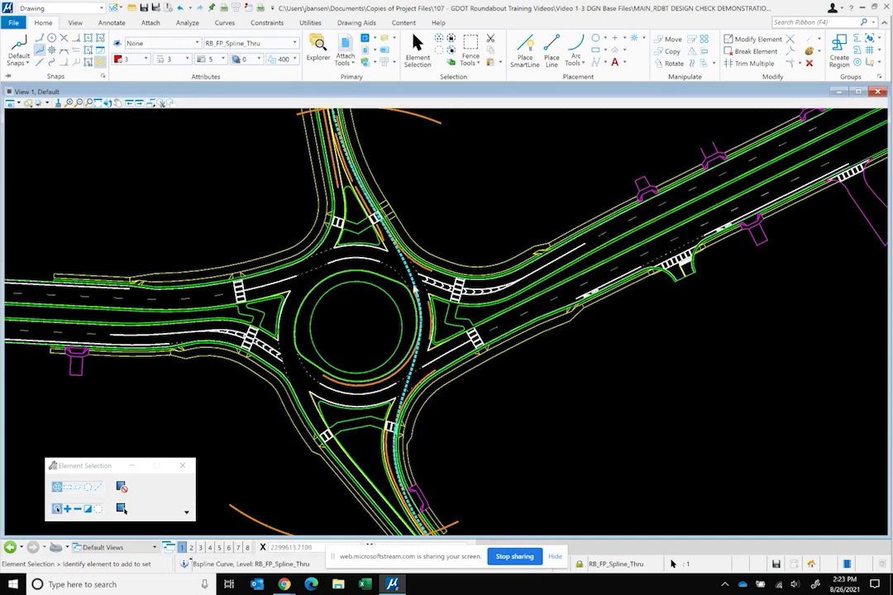
pyautogui.scroll(-2, 401, 452)
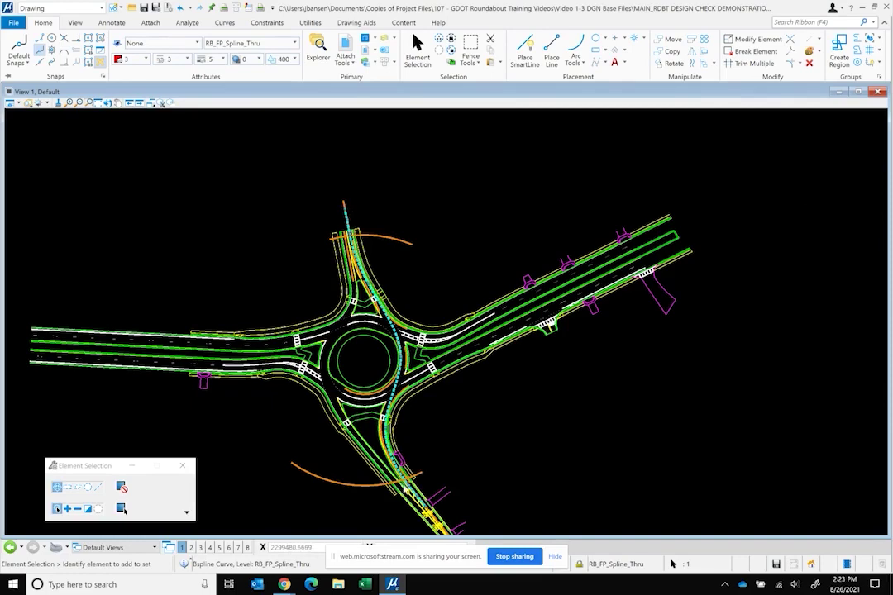
pyautogui.scroll(5, 347, 203)
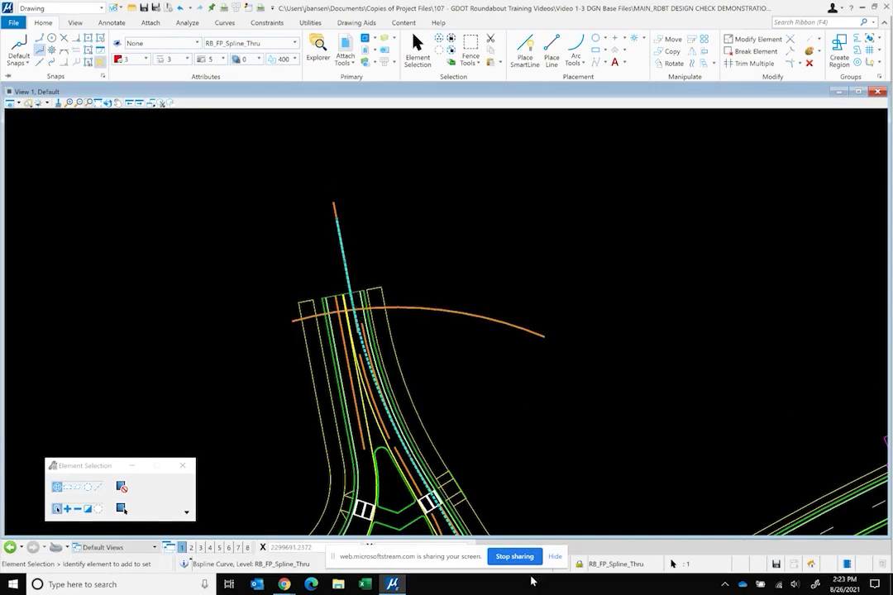
pyautogui.scroll(-4, 323, 144)
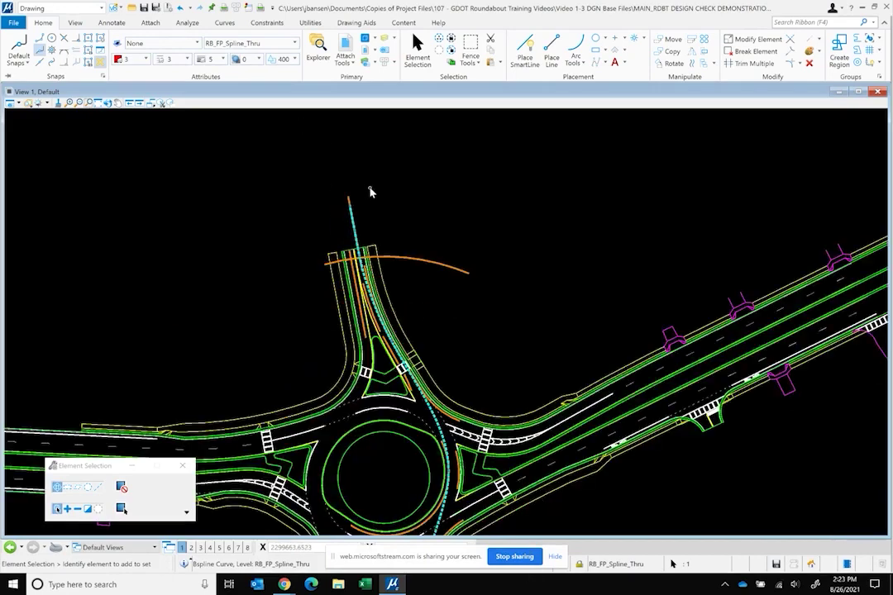
pyautogui.scroll(2, 417, 471)
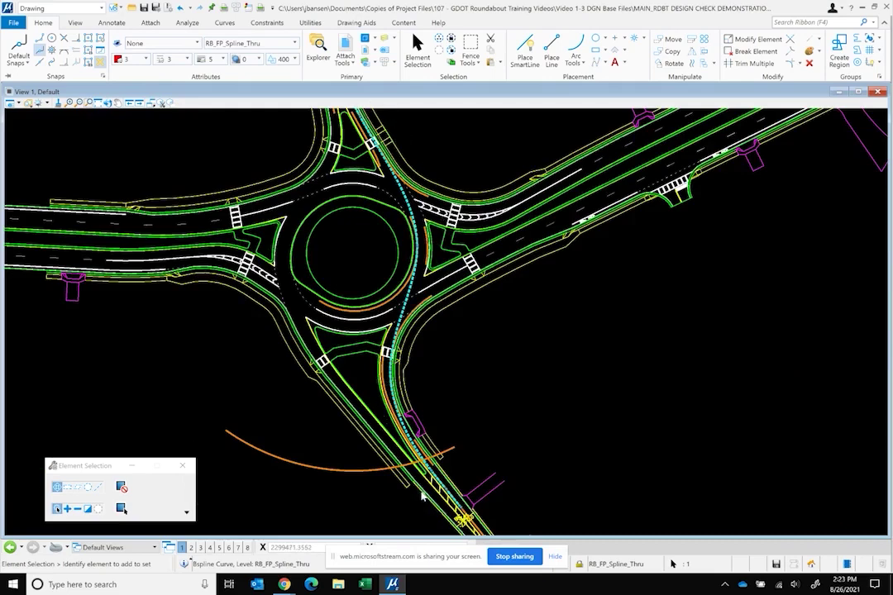
pyautogui.click(513, 395)
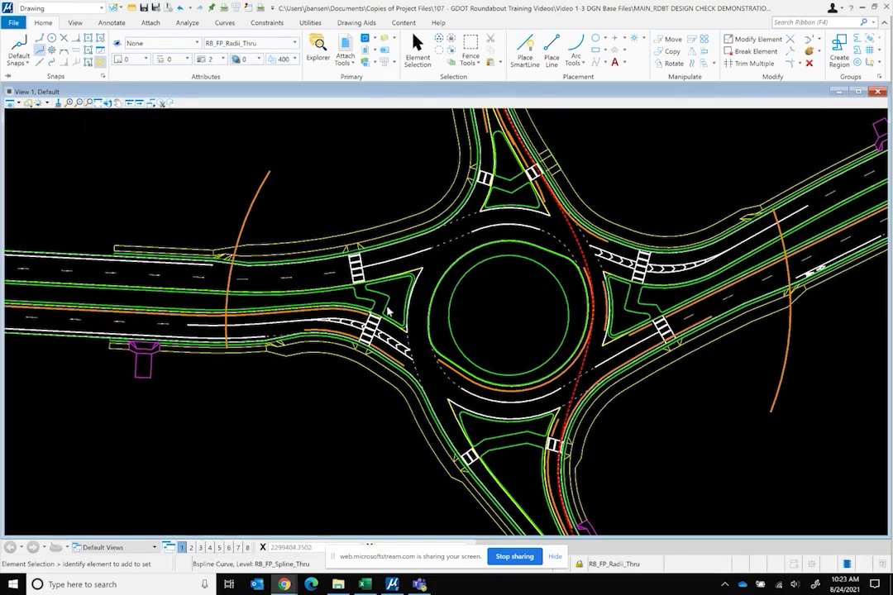
# Start an open Through Points B-spline on RB_FP_Spline_Thru along the west approach guide, up to the offset guide before the entry crosswalk
pyautogui.click(230, 24)
pyautogui.click(103, 48)
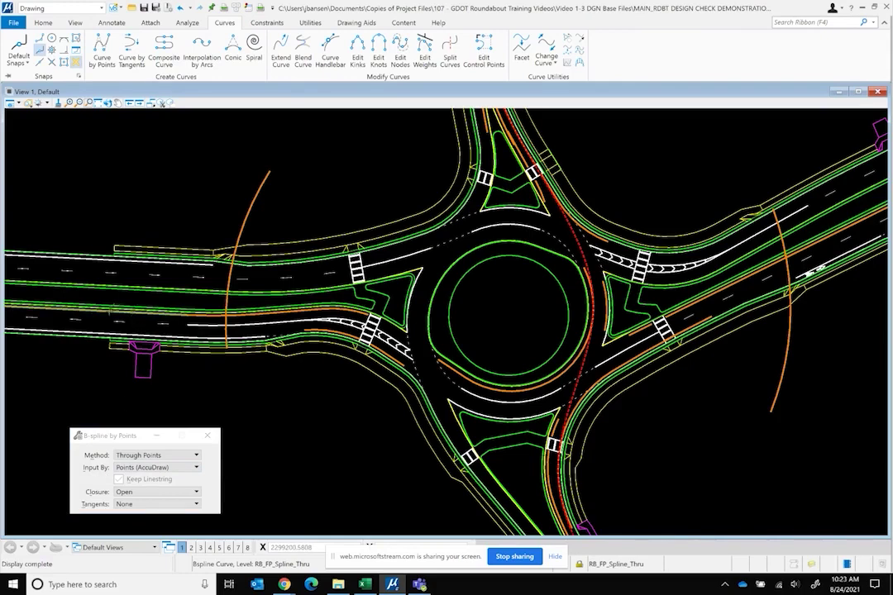
pyautogui.click(164, 314)
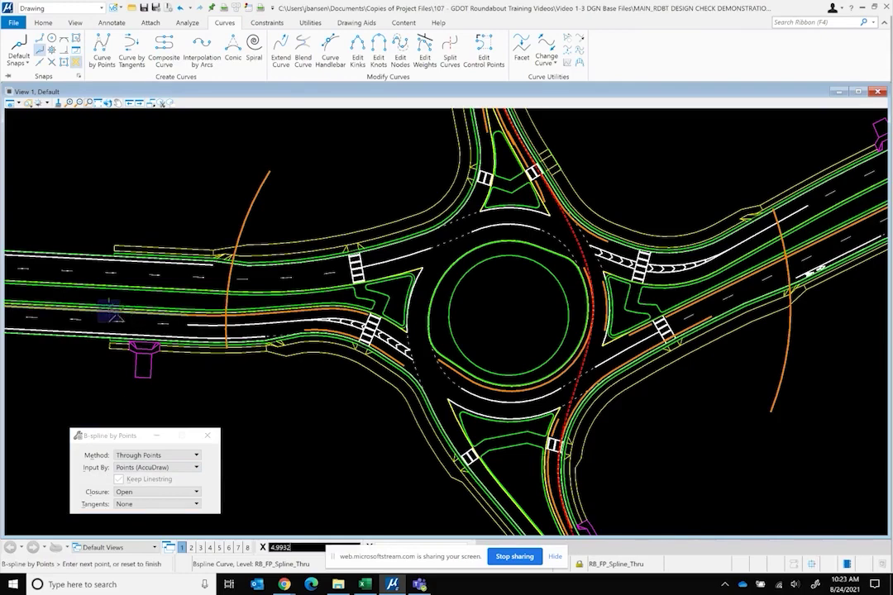
pyautogui.click(203, 316)
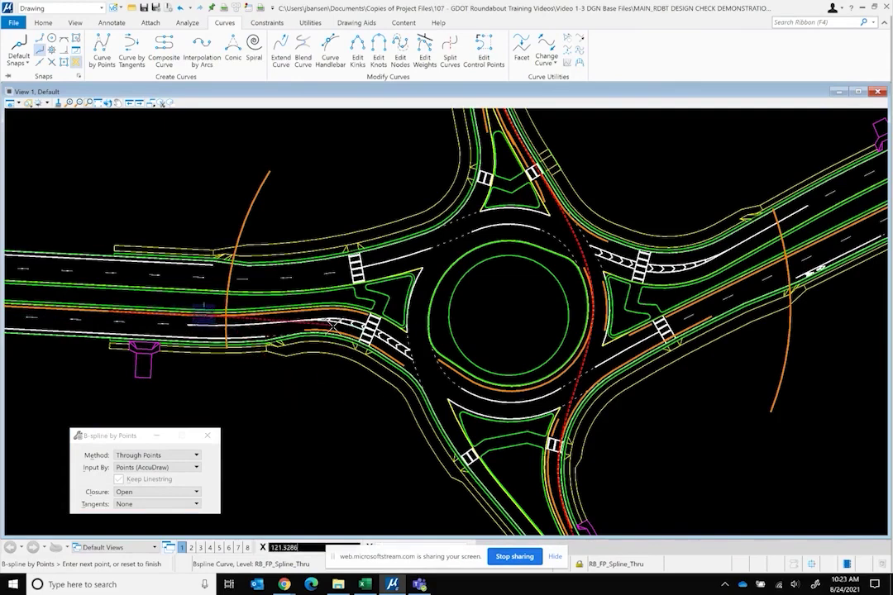
pyautogui.click(332, 326)
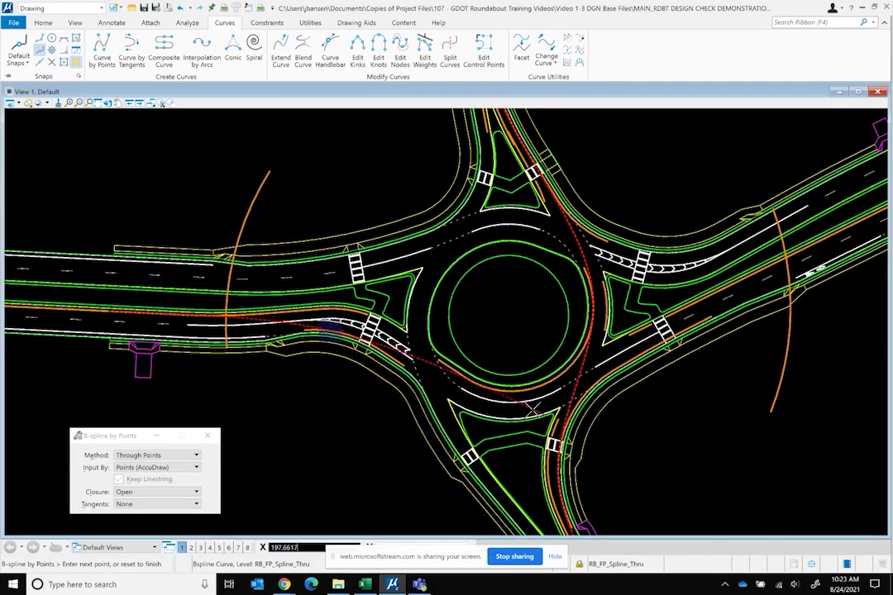
# Continue the B-spline past the central island's south side and the east exit crosswalk, ending it on the east leg's offset guide
pyautogui.click(513, 389)
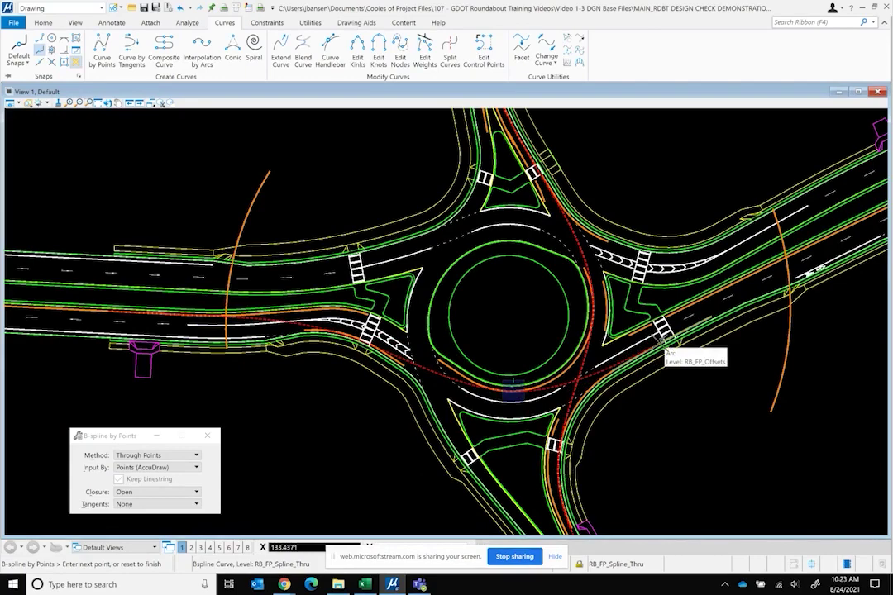
pyautogui.scroll(-2, 398, 502)
pyautogui.scroll(4, 641, 354)
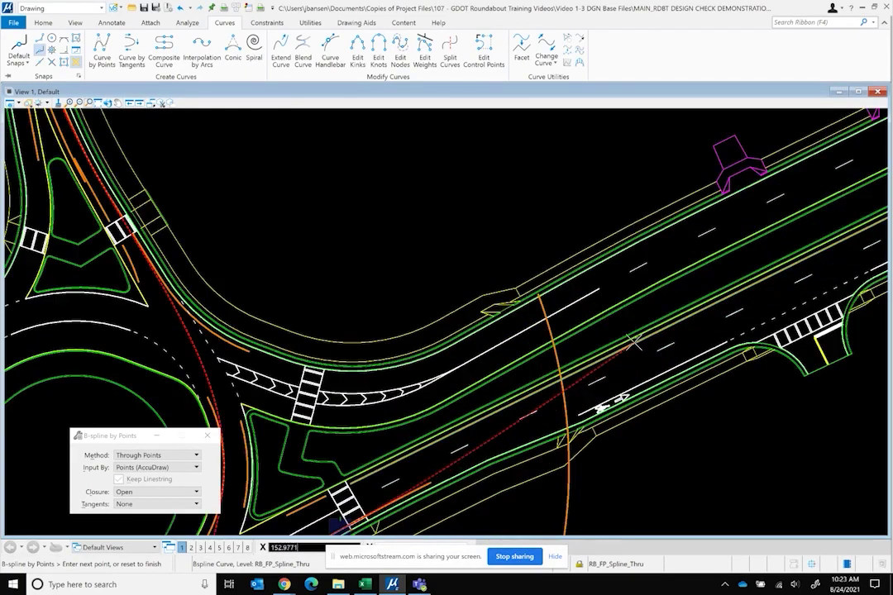
pyautogui.click(688, 317)
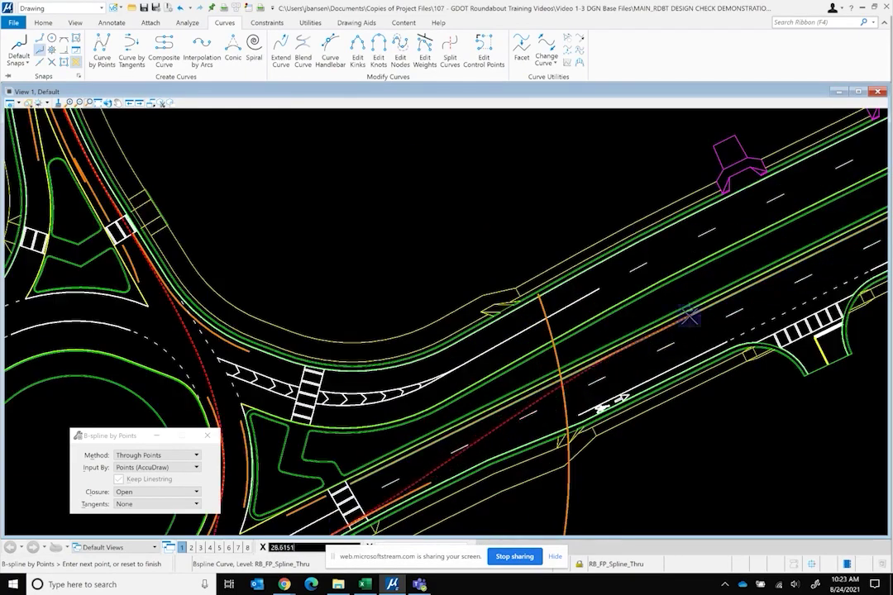
pyautogui.rightClick(754, 289)
pyautogui.scroll(-2, 755, 311)
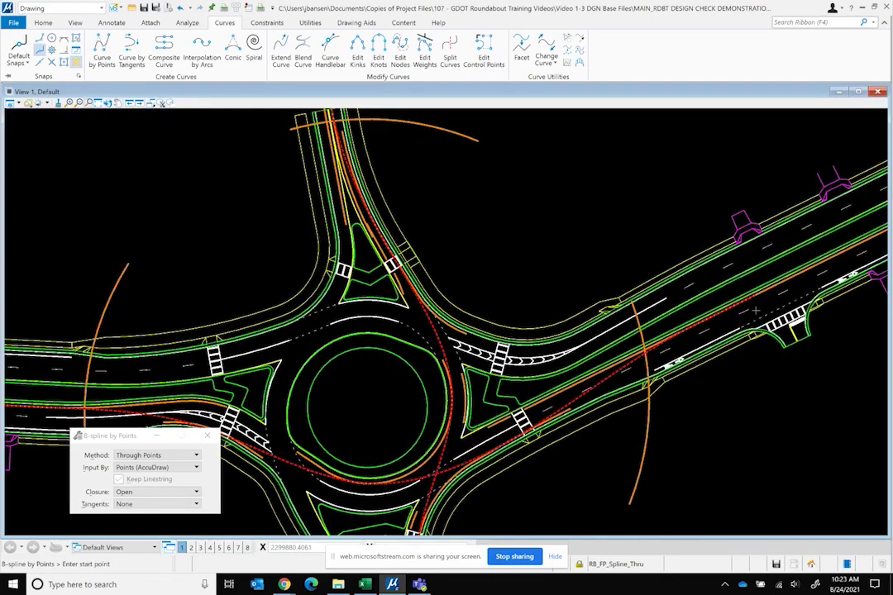
# Reshape the west-to-east B-spline's first segment along the west approach guide, with its start west of the orange arc
pyautogui.scroll(-2, 755, 311)
pyautogui.scroll(3, 317, 372)
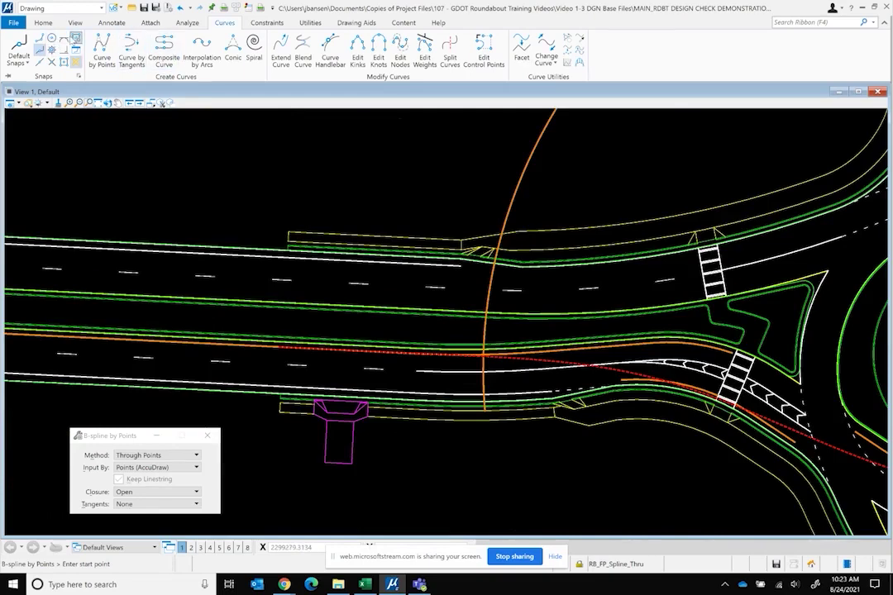
pyautogui.click(50, 23)
pyautogui.click(418, 43)
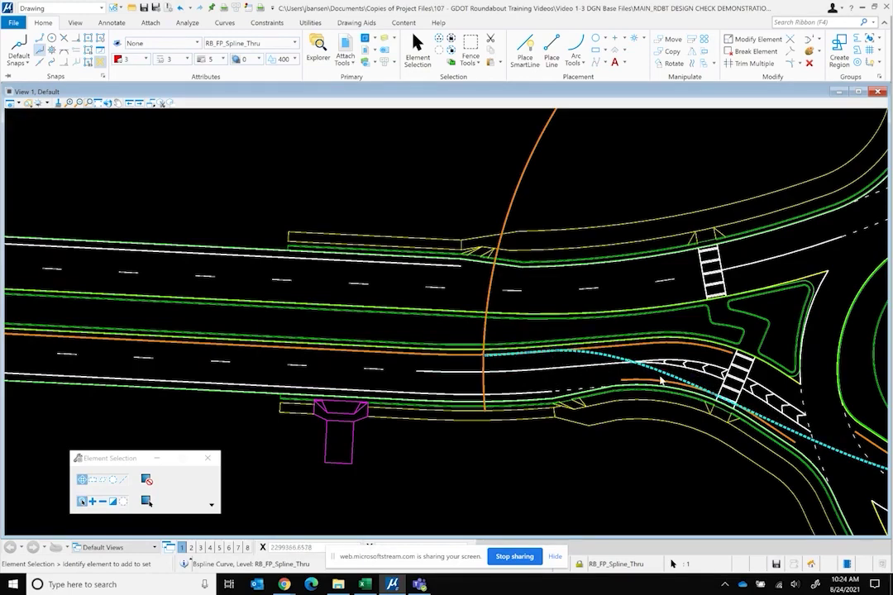
pyautogui.scroll(-2, 341, 364)
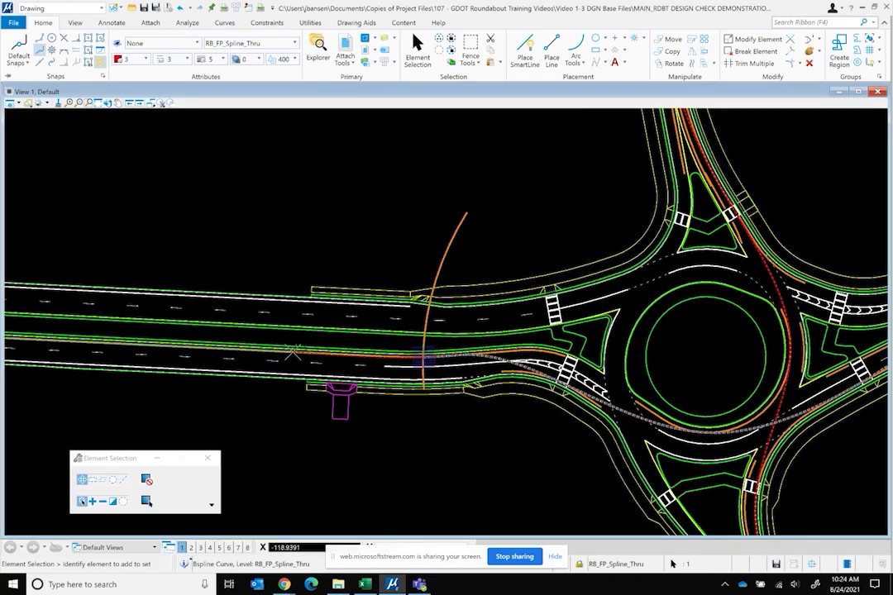
pyautogui.scroll(5, 334, 353)
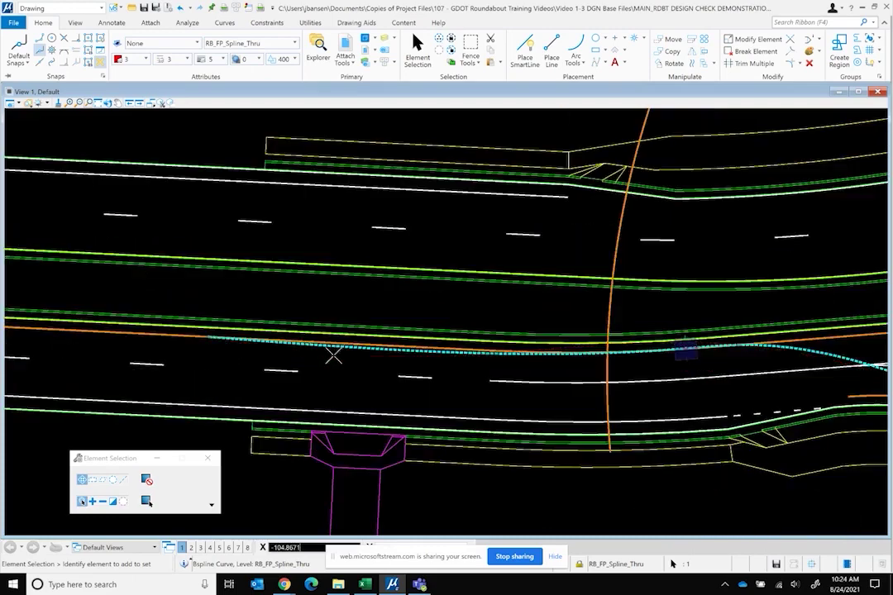
pyautogui.click(740, 350)
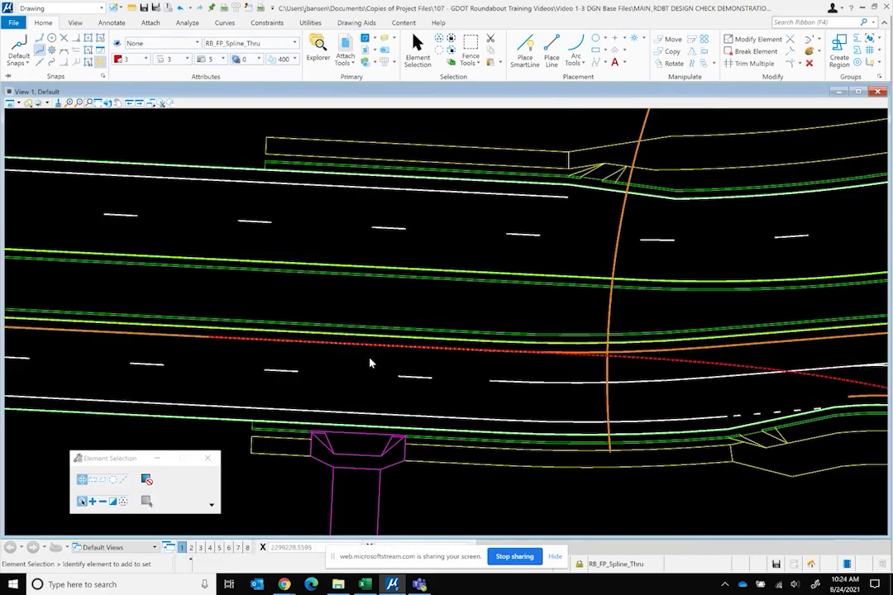
# Move the B-spline's intermediate point on the west approach back onto the offset guide just before the orange arc
pyautogui.scroll(-2, 301, 354)
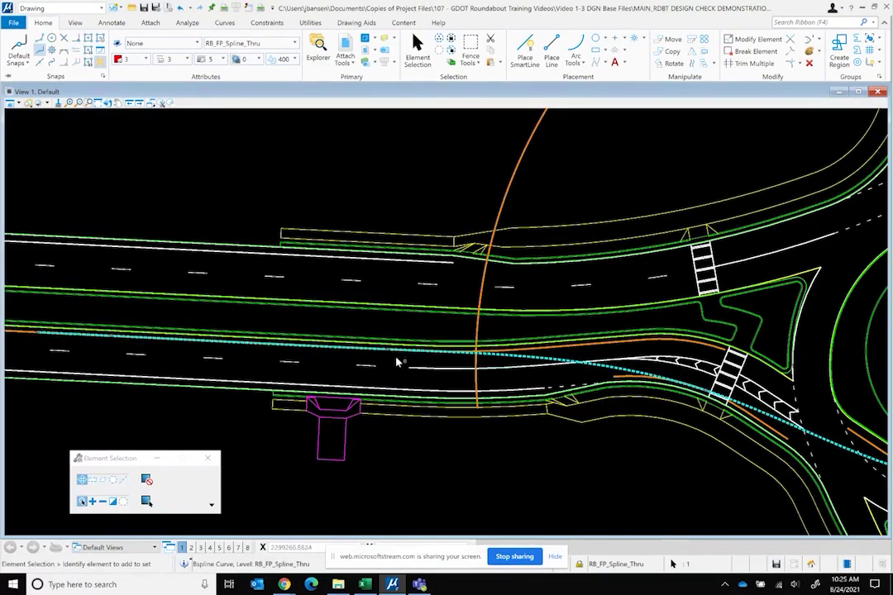
pyautogui.scroll(3, 175, 350)
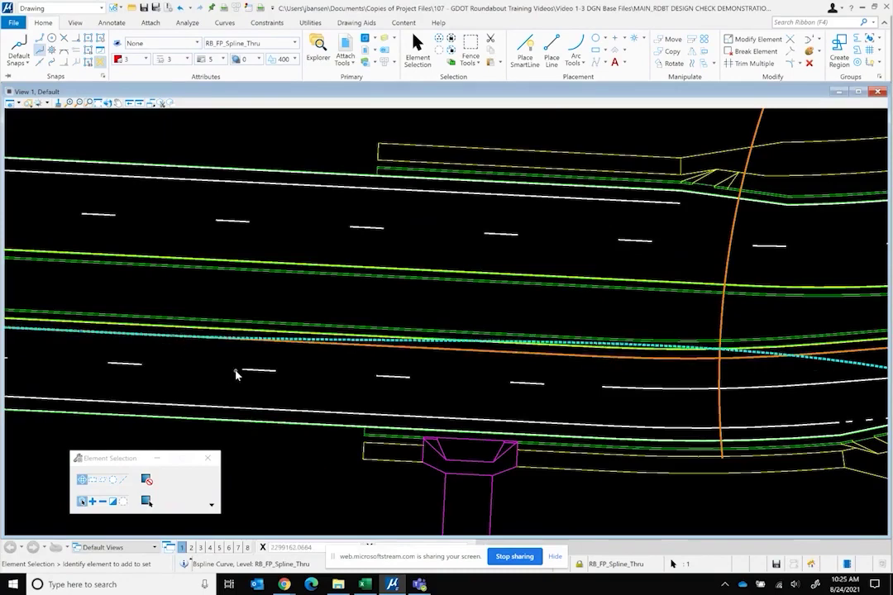
pyautogui.scroll(-1, 150, 321)
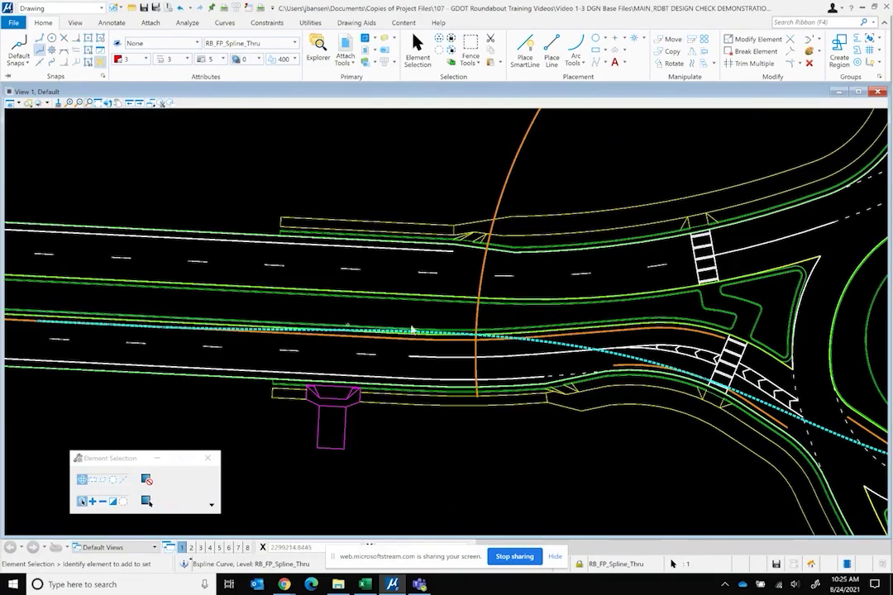
pyautogui.scroll(-1, 341, 350)
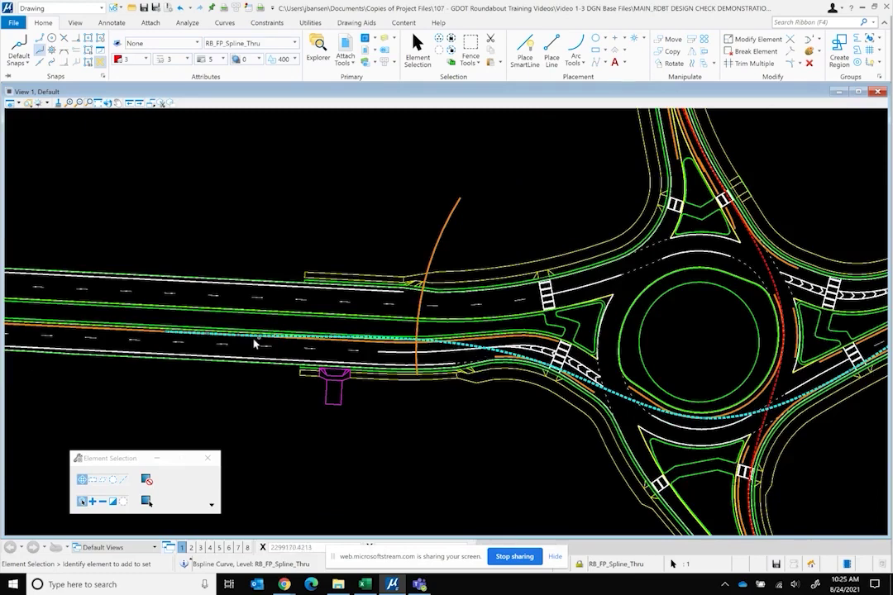
pyautogui.scroll(3, 217, 334)
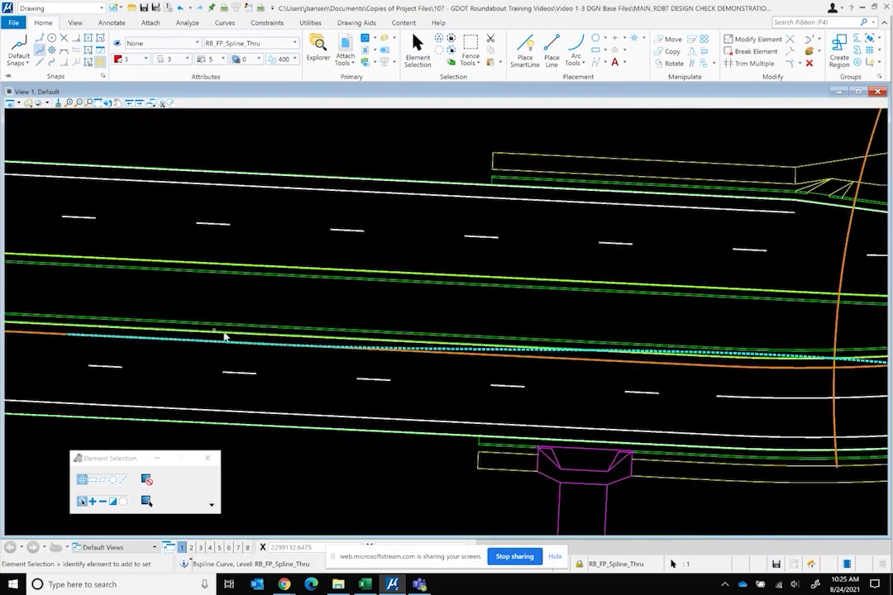
pyautogui.click(290, 349)
pyautogui.scroll(-2, 285, 360)
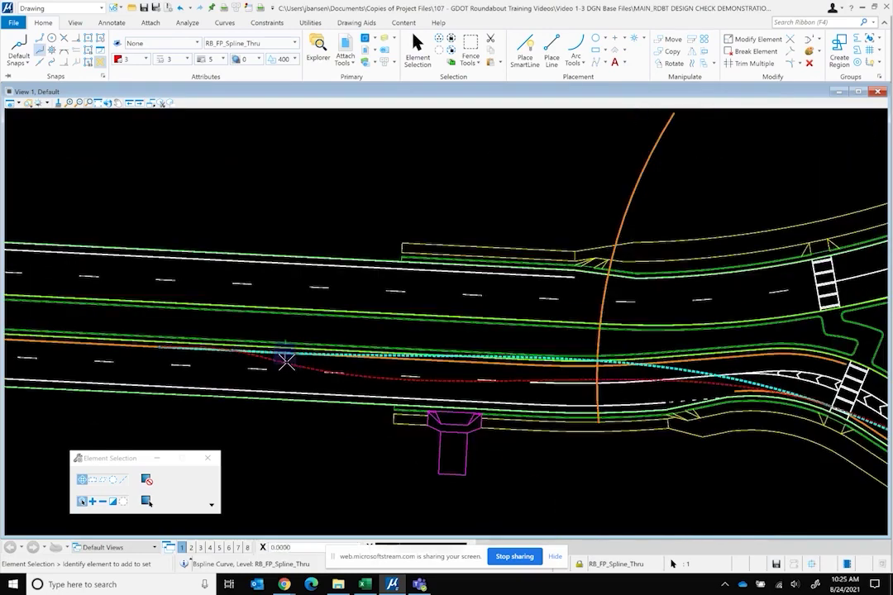
pyautogui.scroll(2, 490, 369)
pyautogui.click(530, 382)
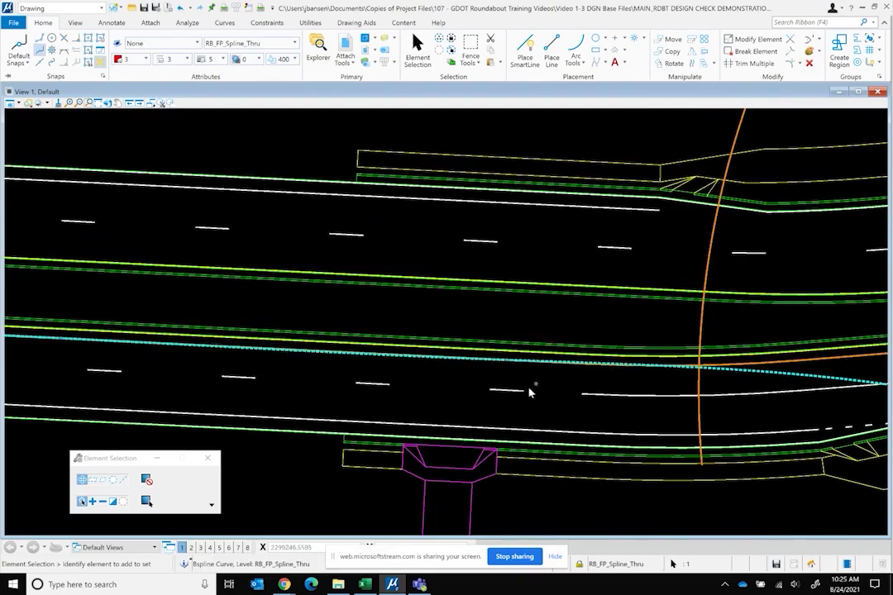
# Align the B-spline's far west section and its start point with the west approach offset guide
pyautogui.click(62, 343)
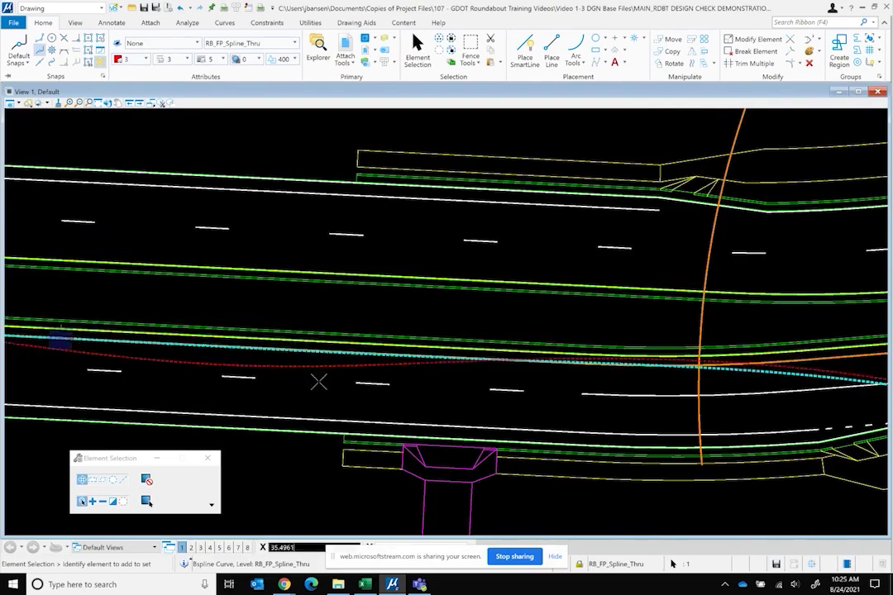
pyautogui.scroll(3, 347, 361)
pyautogui.click(401, 345)
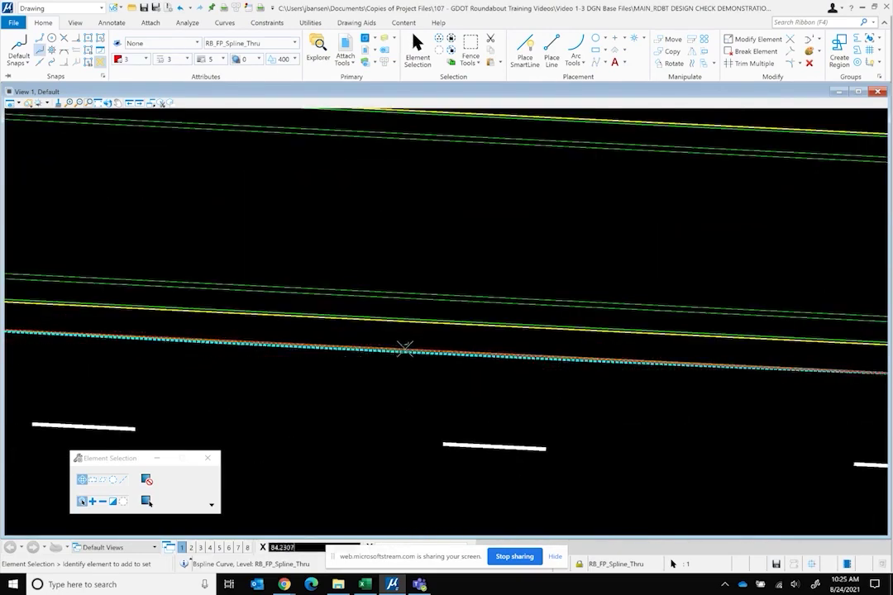
pyautogui.scroll(-3, 529, 364)
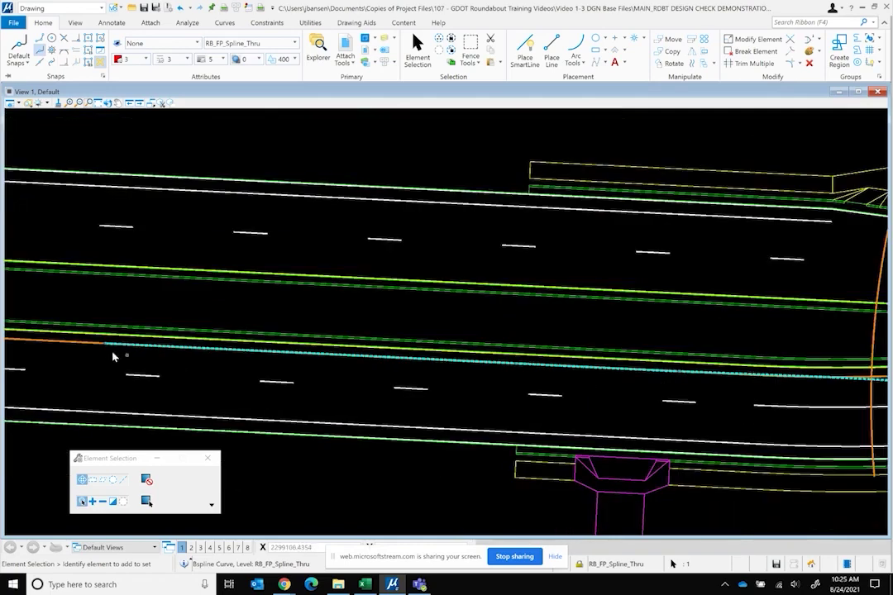
pyautogui.click(106, 347)
pyautogui.scroll(3, 413, 377)
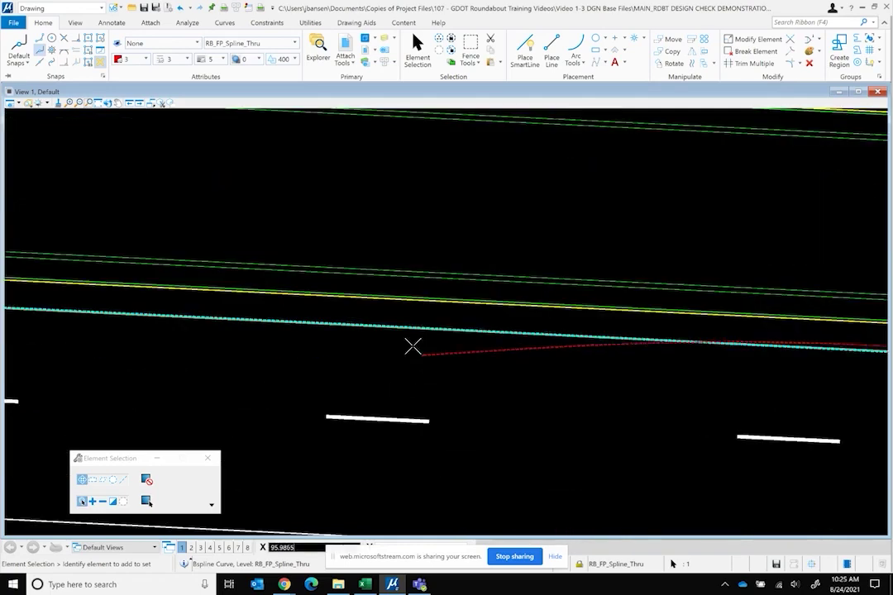
pyautogui.click(372, 327)
pyautogui.scroll(-3, 285, 333)
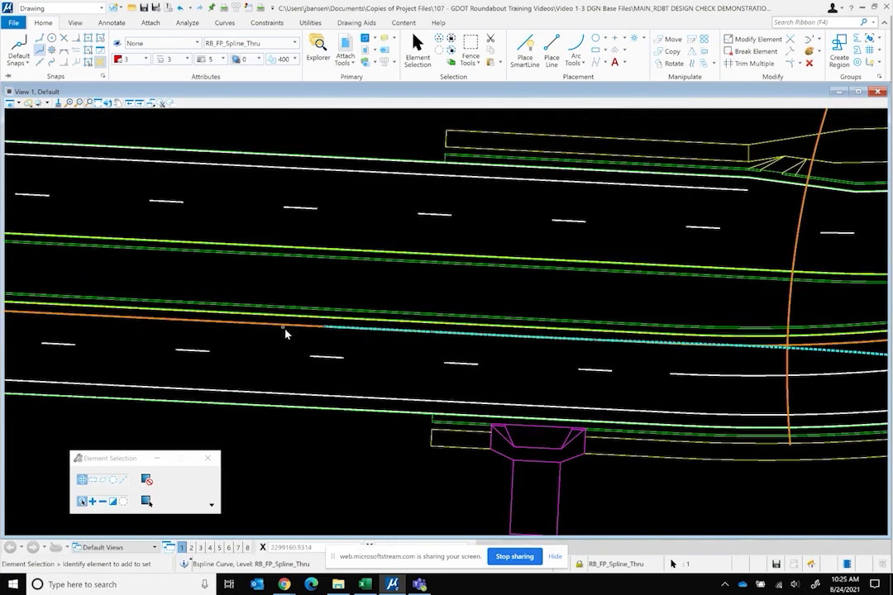
# Fine-tune the B-spline's points between its start and the orange arc so the curve follows the west approach guide
pyautogui.click(596, 343)
pyautogui.scroll(3, 653, 347)
pyautogui.click(648, 334)
pyautogui.scroll(-3, 658, 353)
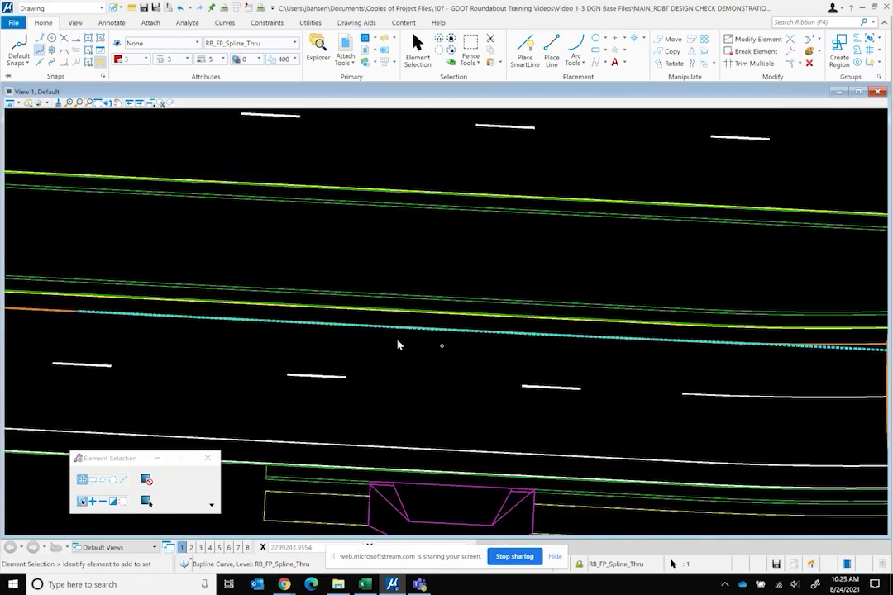
pyautogui.click(264, 327)
pyautogui.scroll(3, 418, 323)
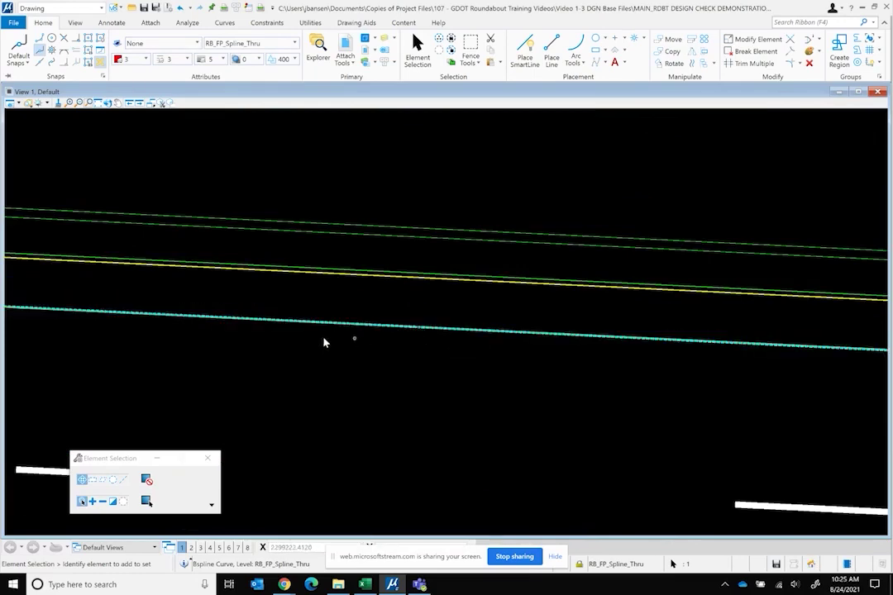
# Adjust the B-spline's point on the offset guide along the central island's south side to refine the path from the west entry
pyautogui.scroll(-3, 318, 340)
pyautogui.scroll(-3, 147, 338)
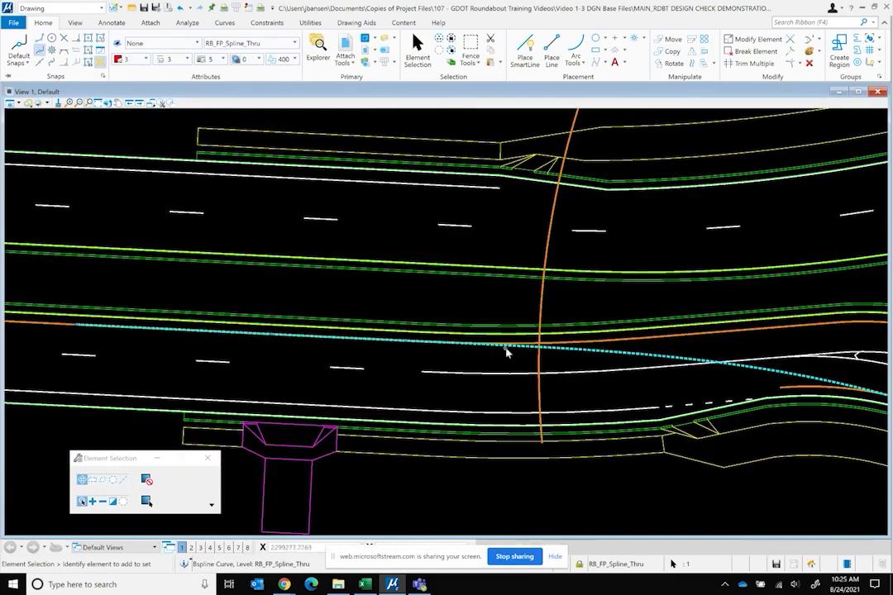
pyautogui.scroll(-2, 240, 345)
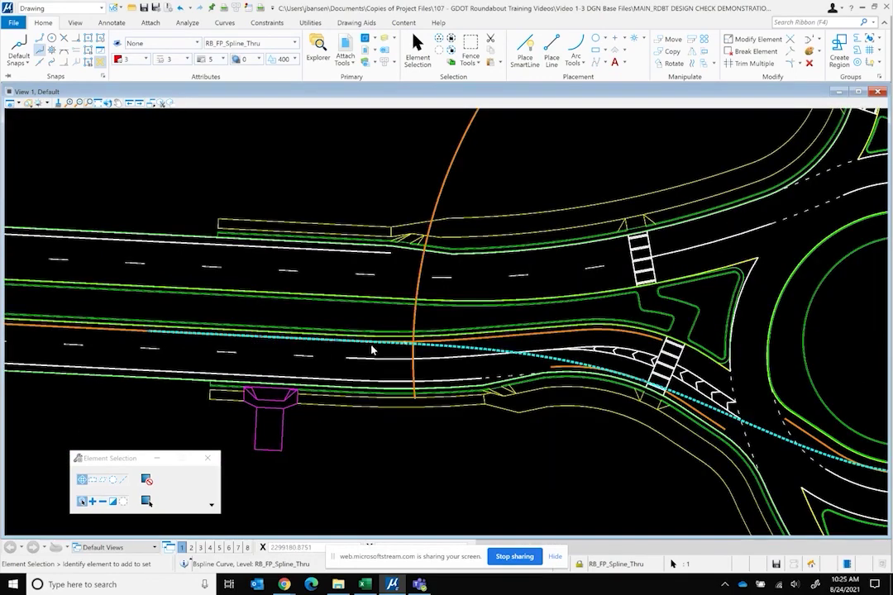
pyautogui.scroll(3, 639, 386)
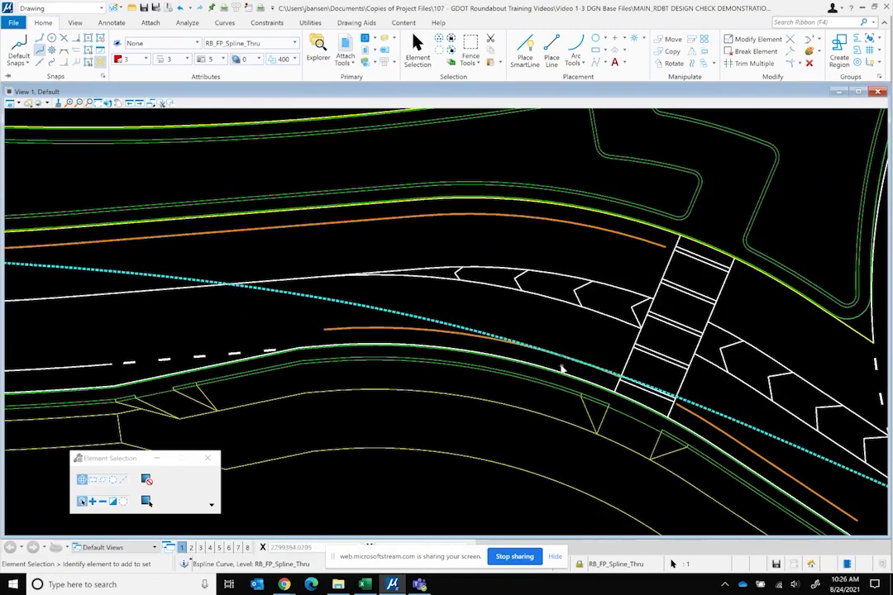
pyautogui.scroll(-3, 398, 359)
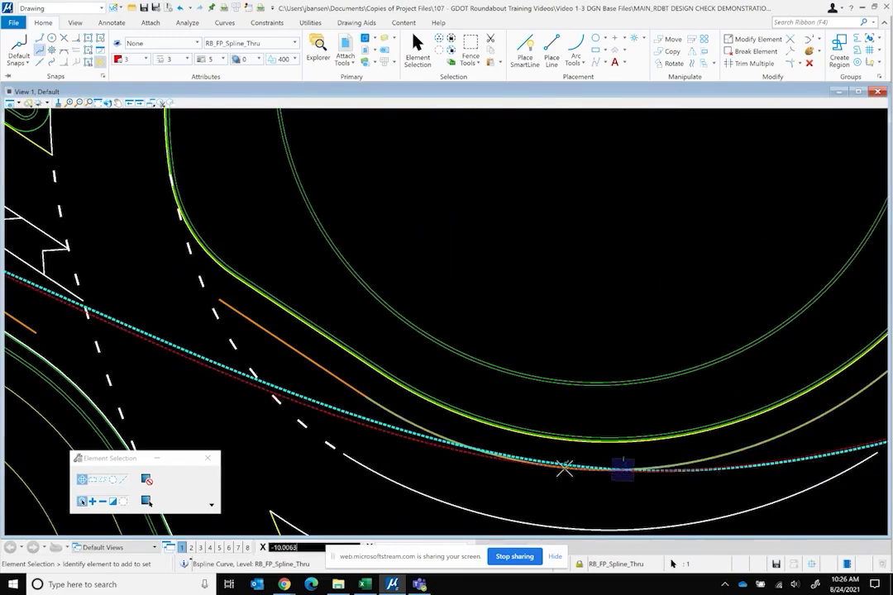
pyautogui.scroll(-5, 283, 454)
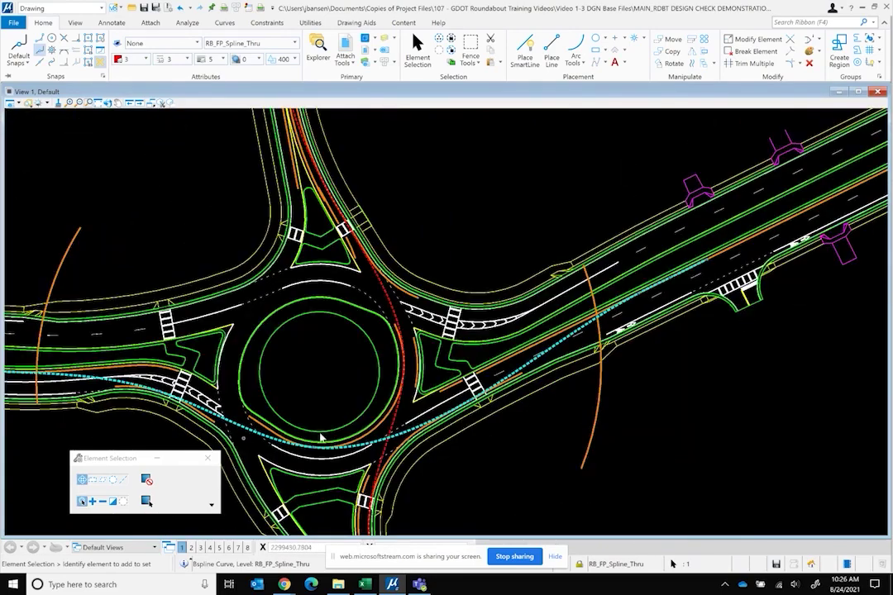
# Adjust the B-spline's point beside the east exit crosswalk to fit the offset guide along the outer curb
pyautogui.scroll(5, 467, 406)
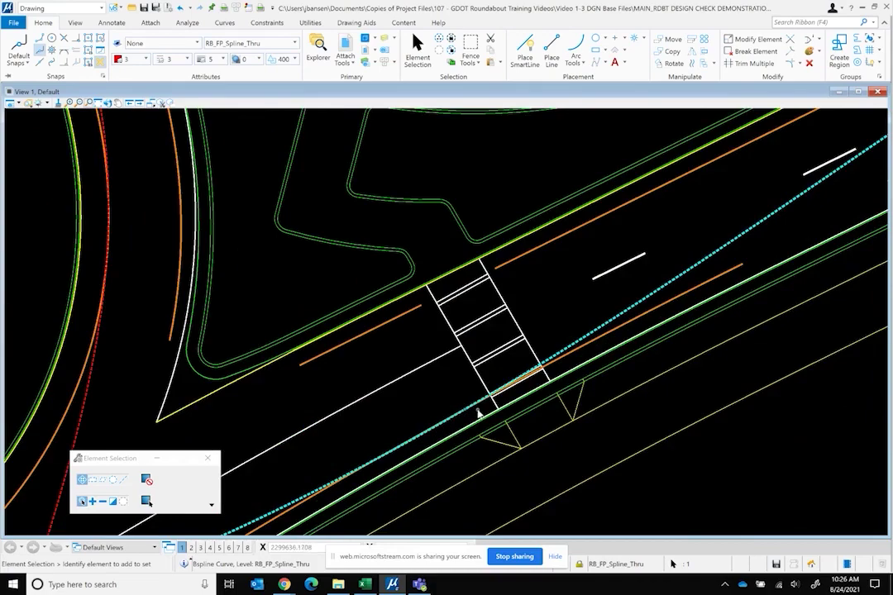
pyautogui.click(464, 410)
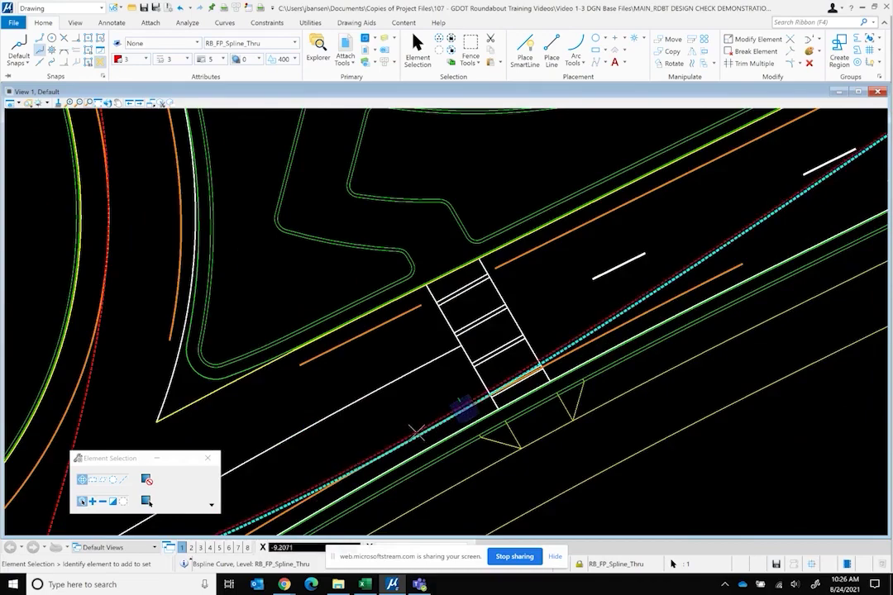
pyautogui.scroll(-3, 329, 468)
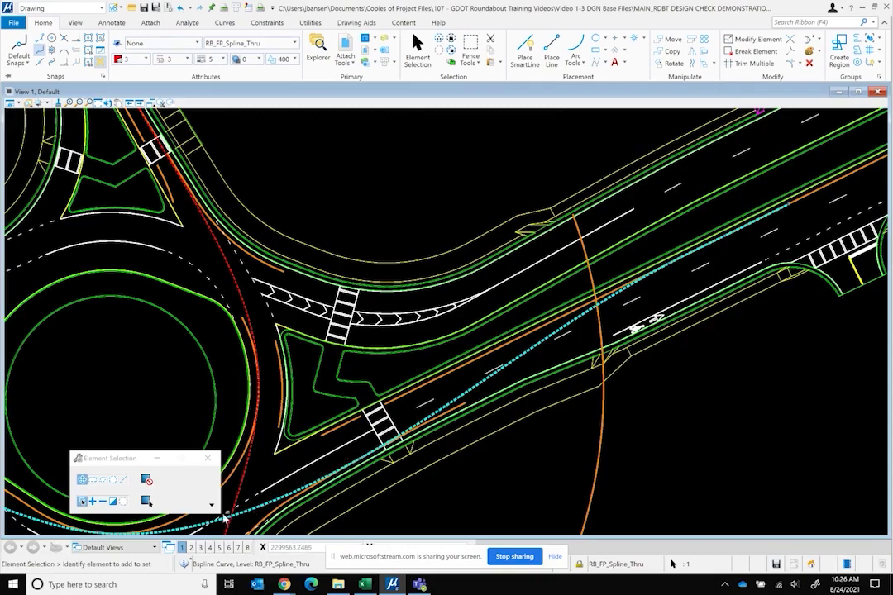
# Inspect the west-to-east B-spline against the offset guides along the east exit, the exit crosswalk and the central island
pyautogui.scroll(-2, 533, 352)
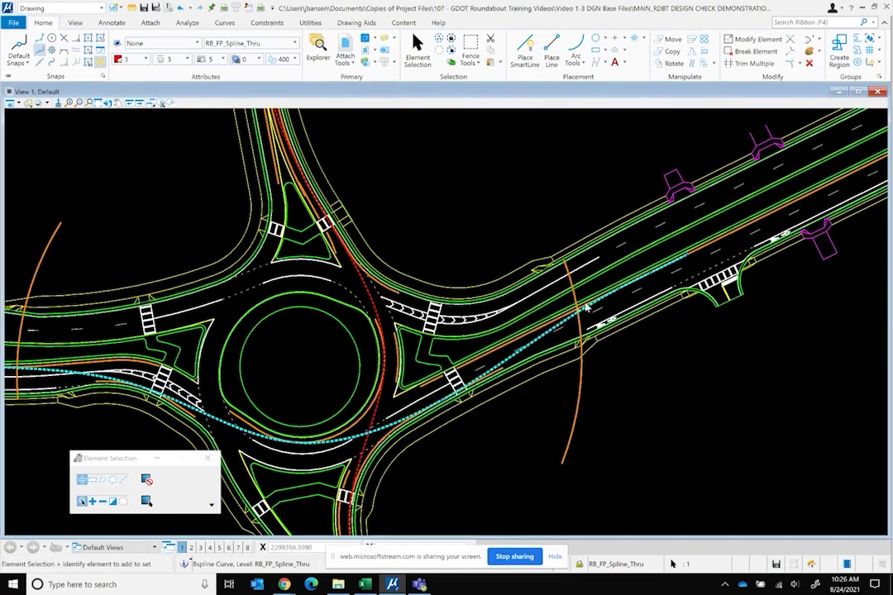
pyautogui.scroll(2, 582, 210)
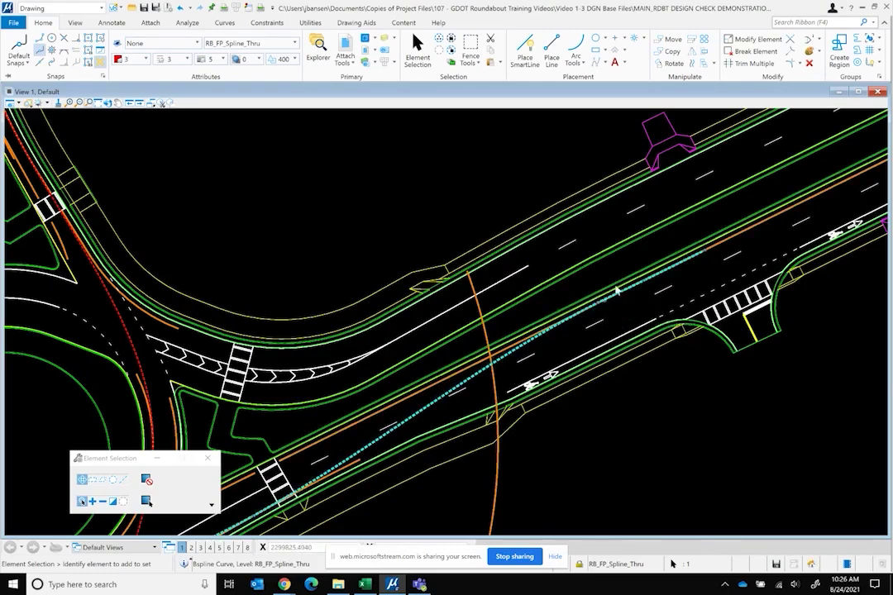
pyautogui.scroll(3, 616, 291)
pyautogui.scroll(2, 553, 337)
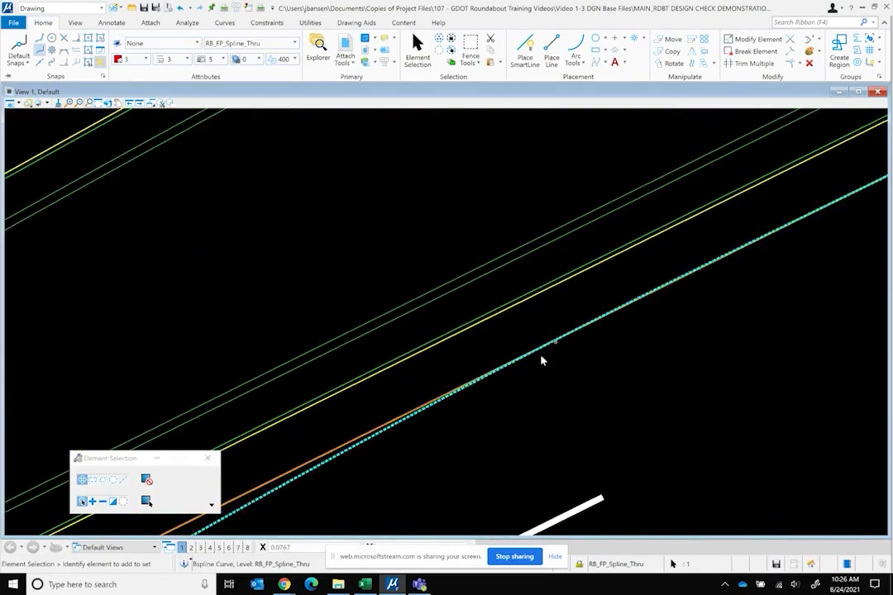
pyautogui.scroll(-3, 554, 352)
pyautogui.scroll(3, 605, 290)
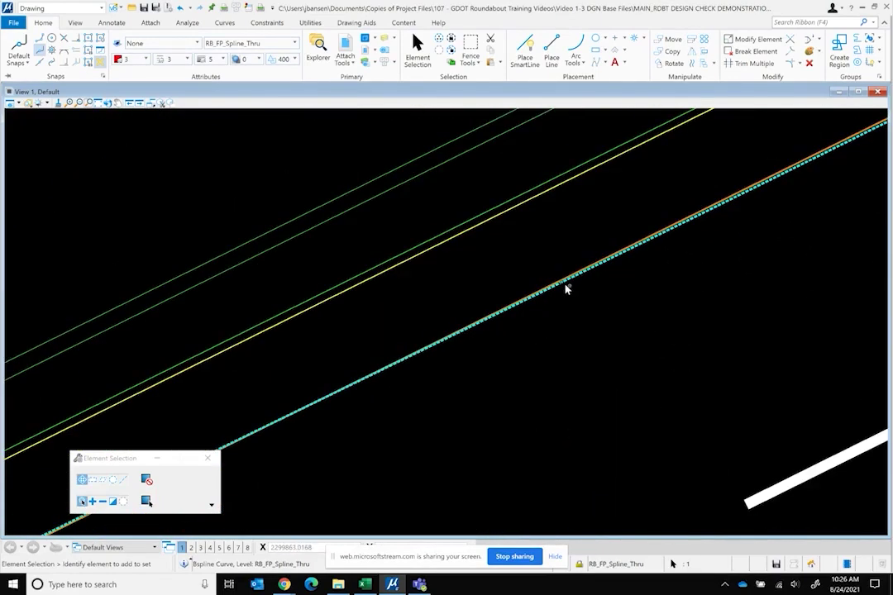
pyautogui.scroll(-3, 485, 335)
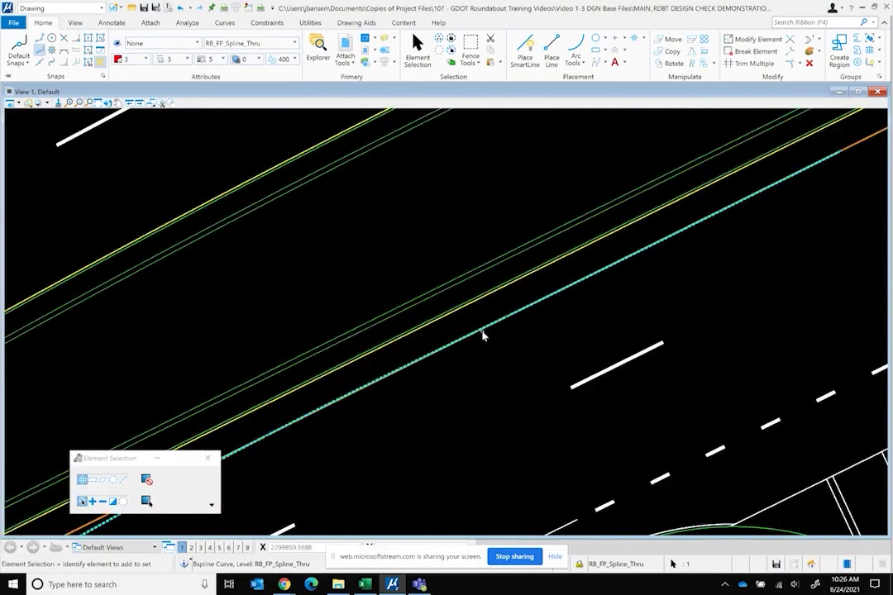
pyautogui.scroll(-3, 748, 211)
pyautogui.scroll(-2, 227, 430)
pyautogui.scroll(5, 295, 467)
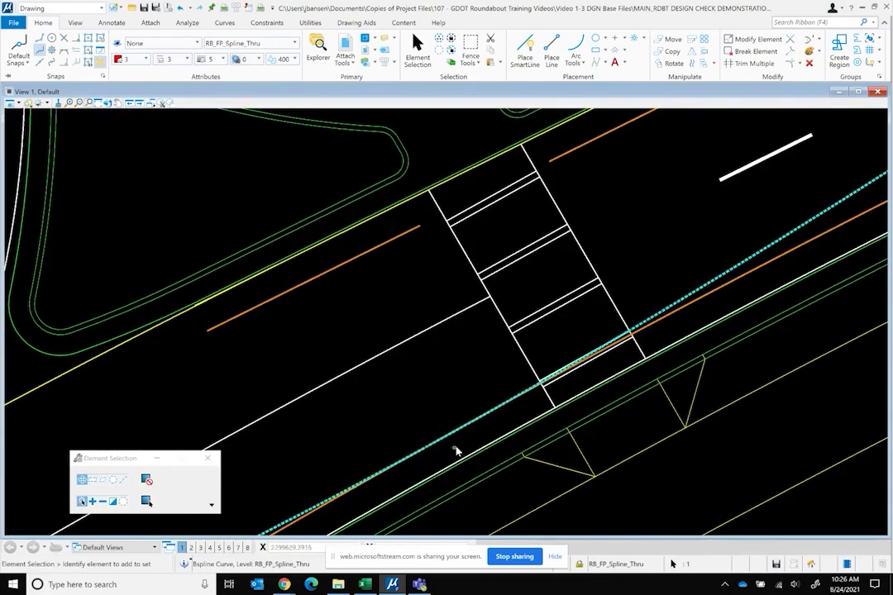
pyautogui.scroll(-5, 534, 368)
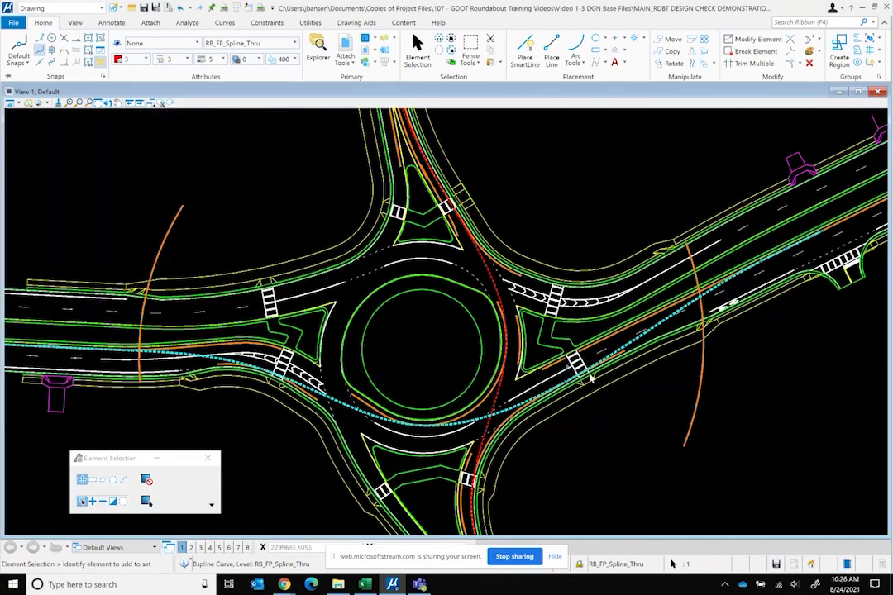
pyautogui.scroll(3, 399, 436)
pyautogui.scroll(-3, 400, 436)
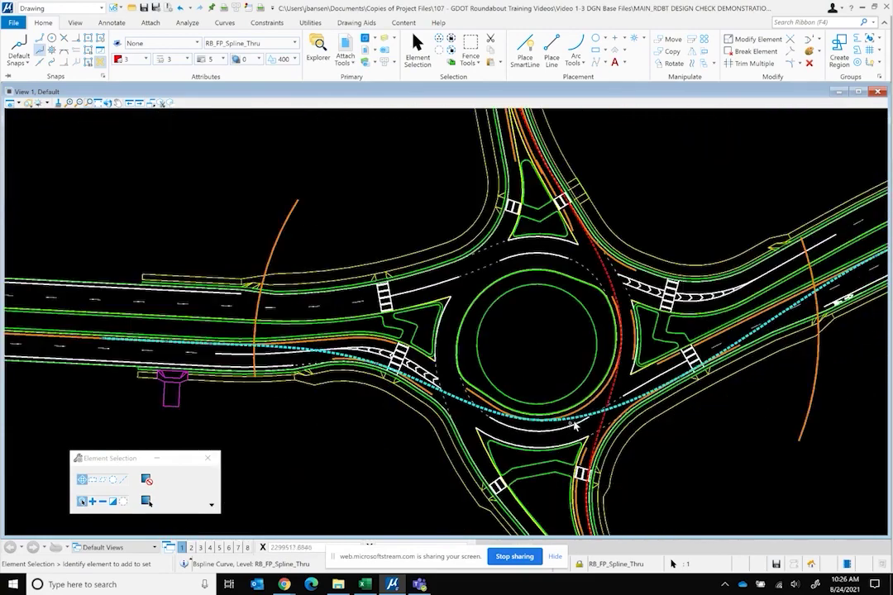
pyautogui.scroll(-1, 196, 320)
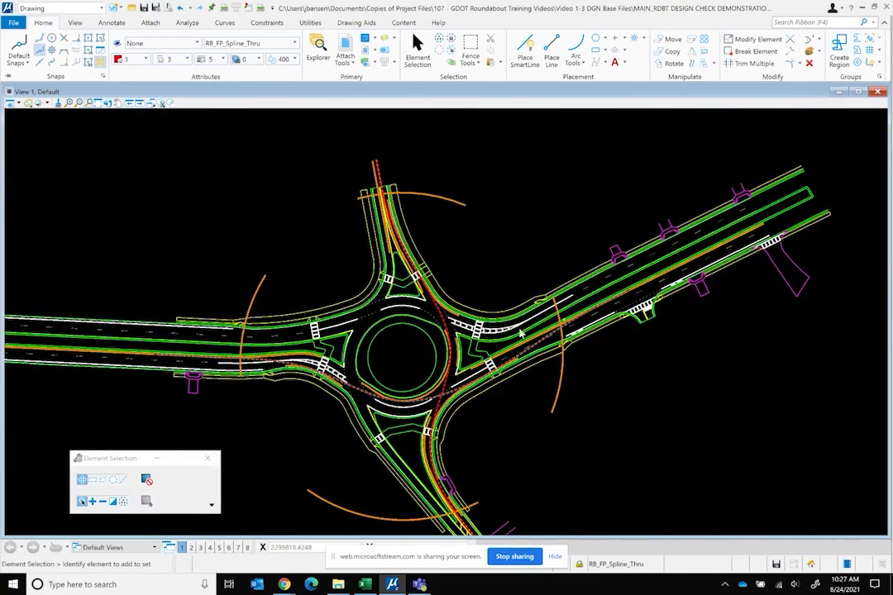
# Try a Start, End, Mid arc on level RB_FP_Radii_Thru over the B-spline's entry curve west of the west crosswalk
pyautogui.scroll(3, 310, 427)
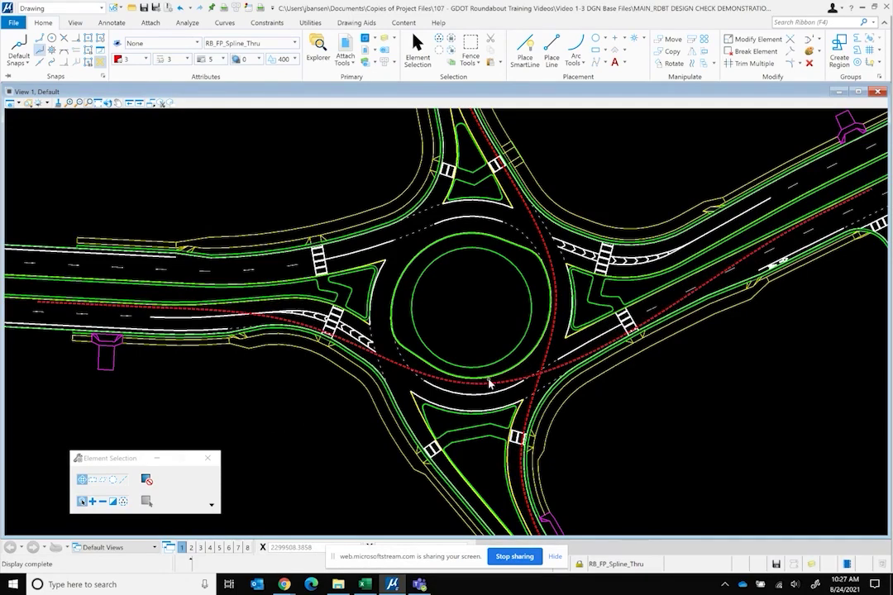
pyautogui.click(579, 45)
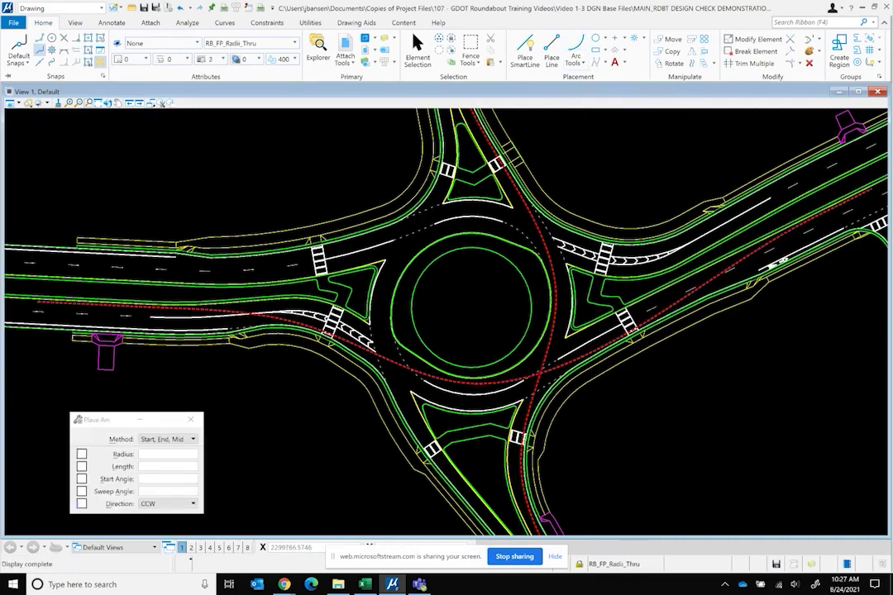
pyautogui.click(255, 310)
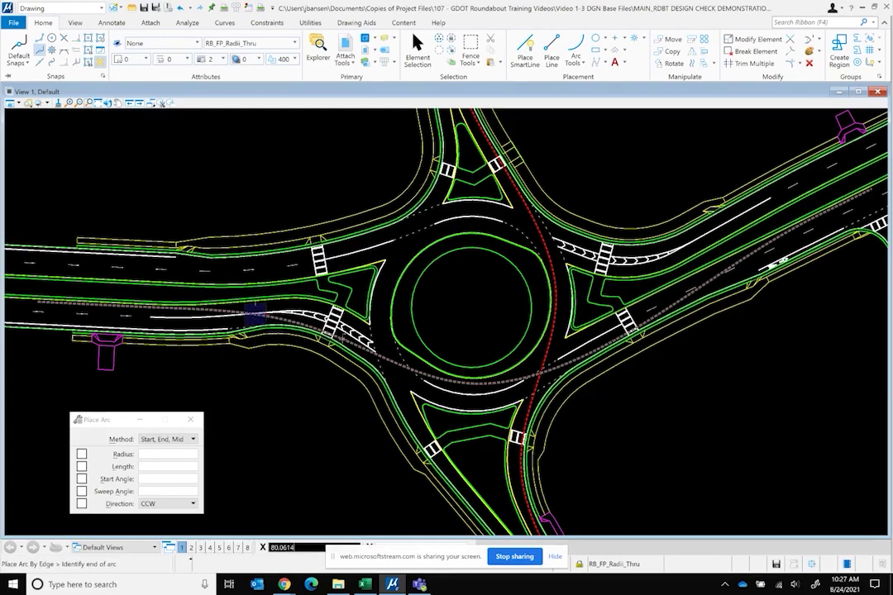
pyautogui.click(341, 340)
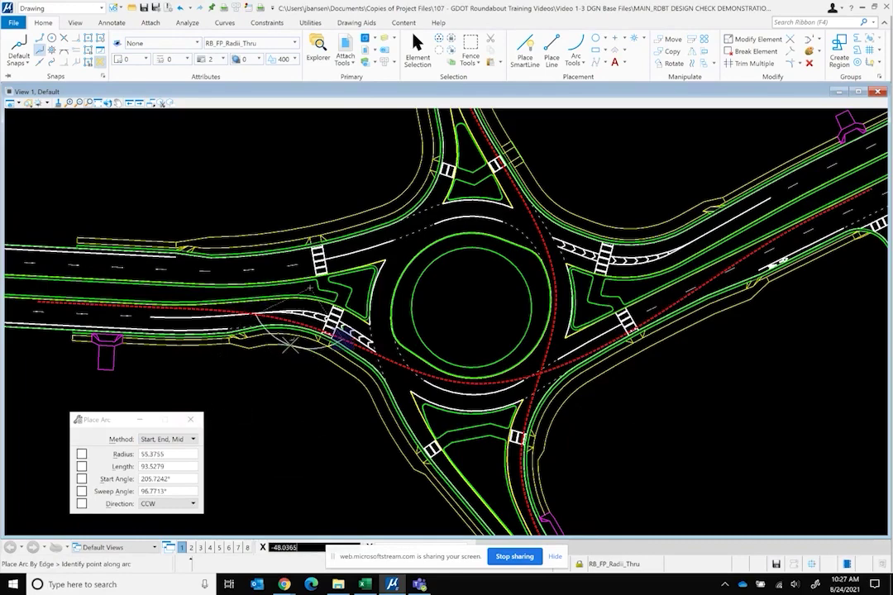
pyautogui.scroll(2, 300, 331)
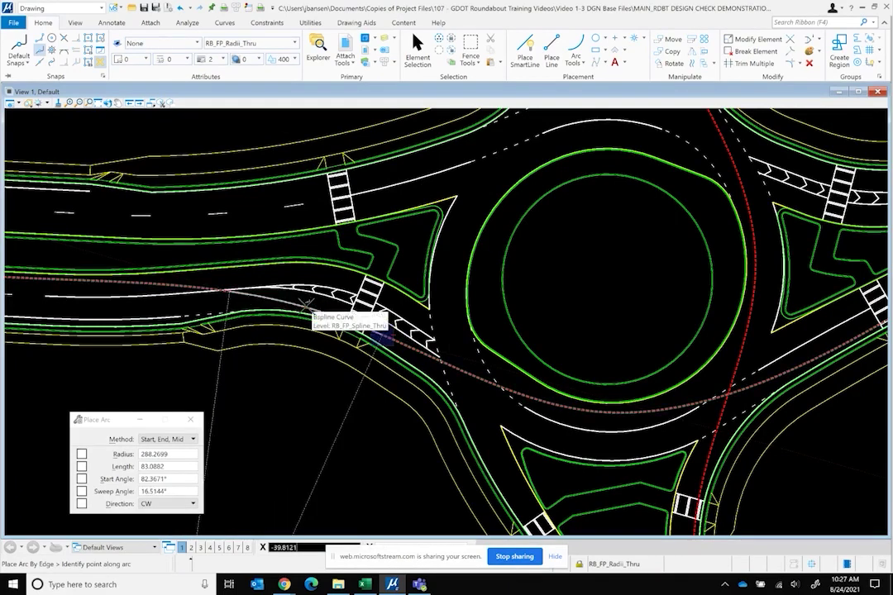
pyautogui.rightClick(306, 306)
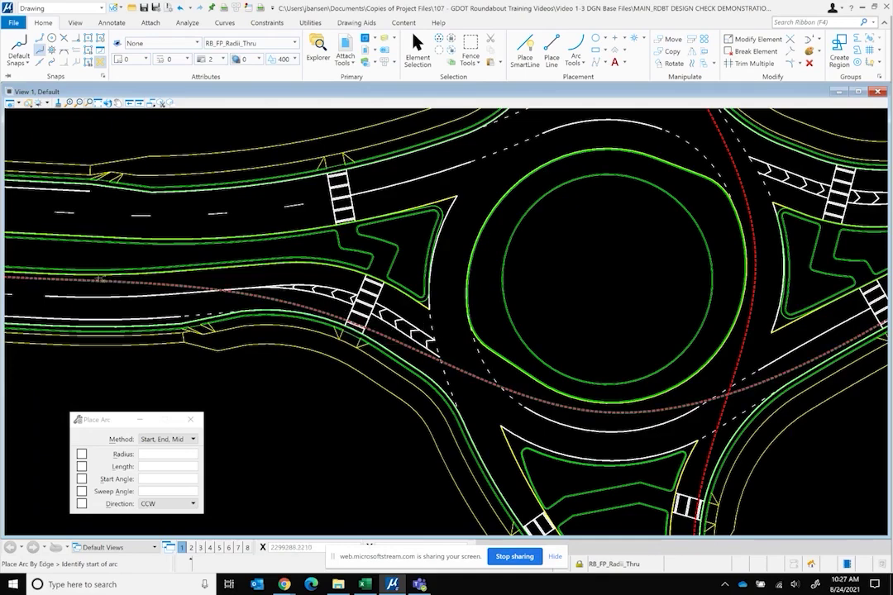
# Try a long and a short arc over the west entry section of the B-spline, and undo them
pyautogui.click(428, 355)
pyautogui.click(285, 331)
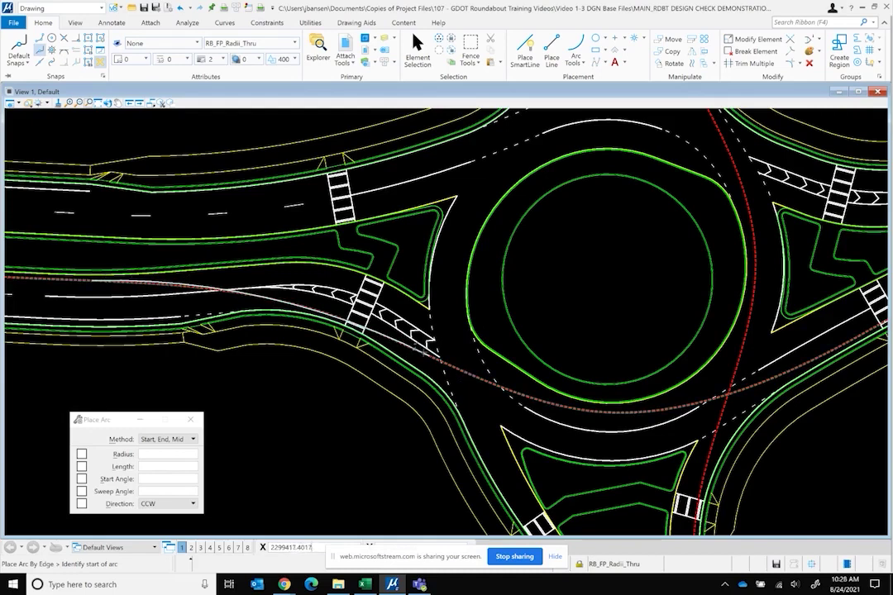
pyautogui.click(248, 298)
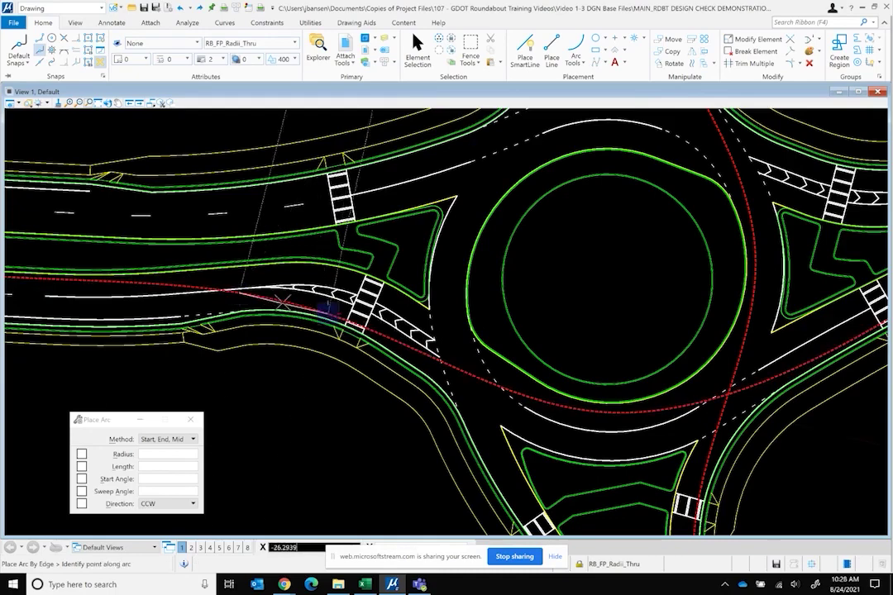
pyautogui.rightClick(246, 296)
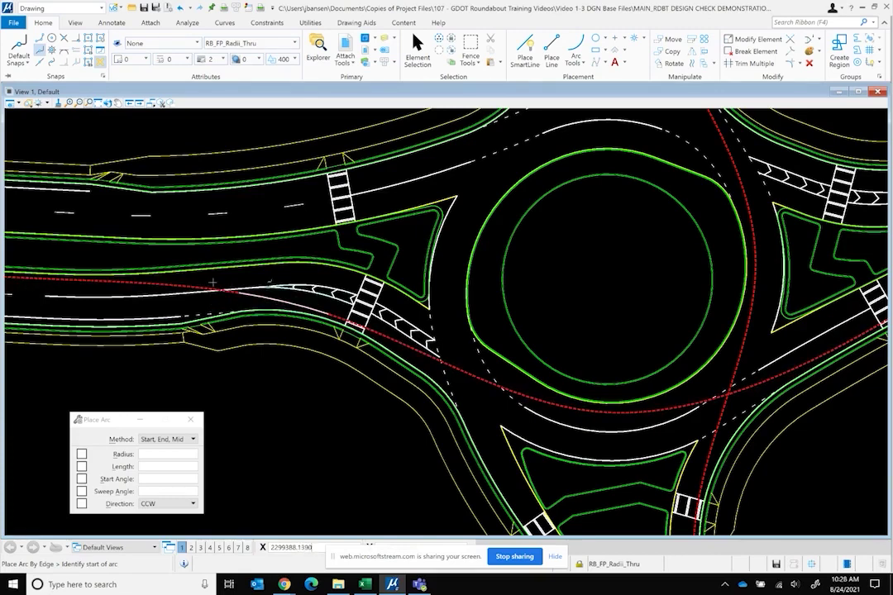
pyautogui.hotkey('ctrl', 'z')
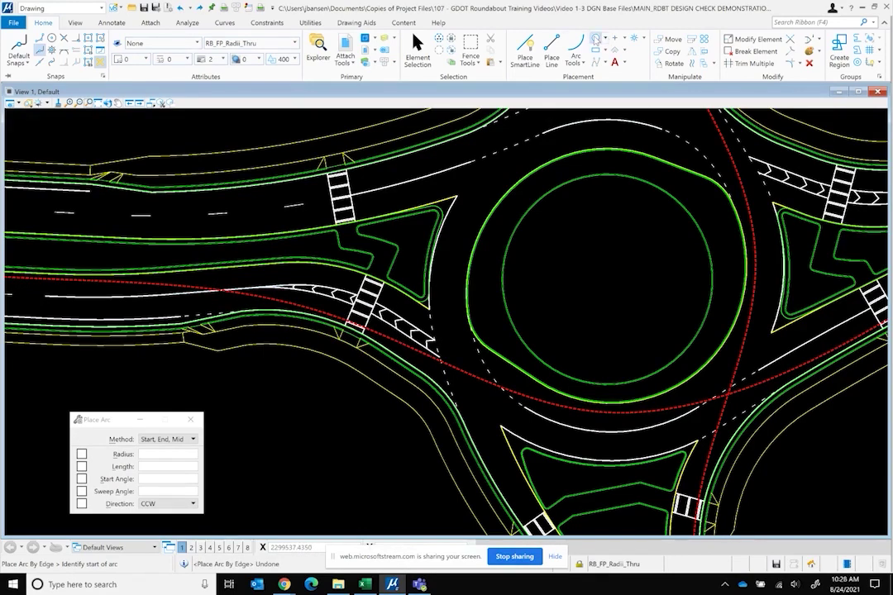
# Place a 70-diameter circle by center on the B-spline just west of the west entry crosswalk
pyautogui.click(595, 38)
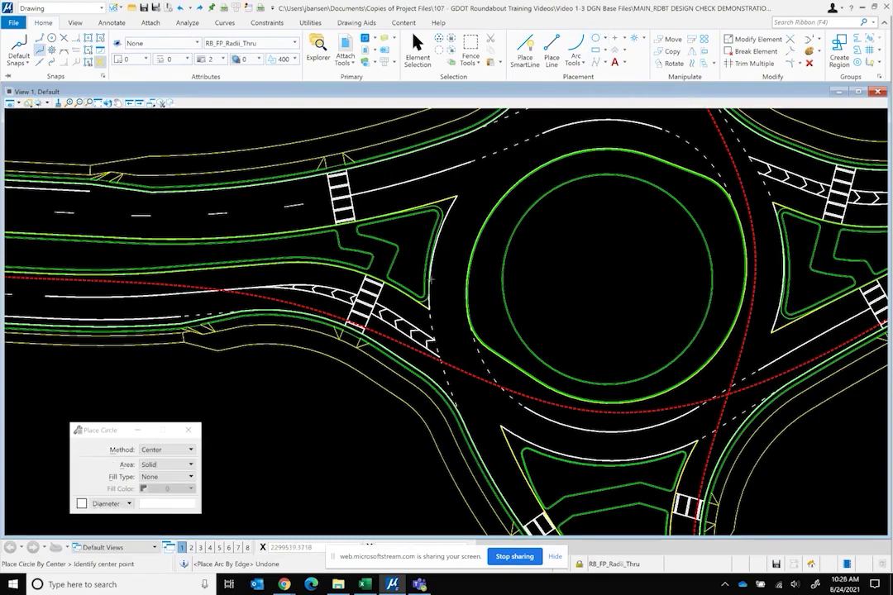
pyautogui.click(178, 506)
pyautogui.write('70')
pyautogui.press('Return')
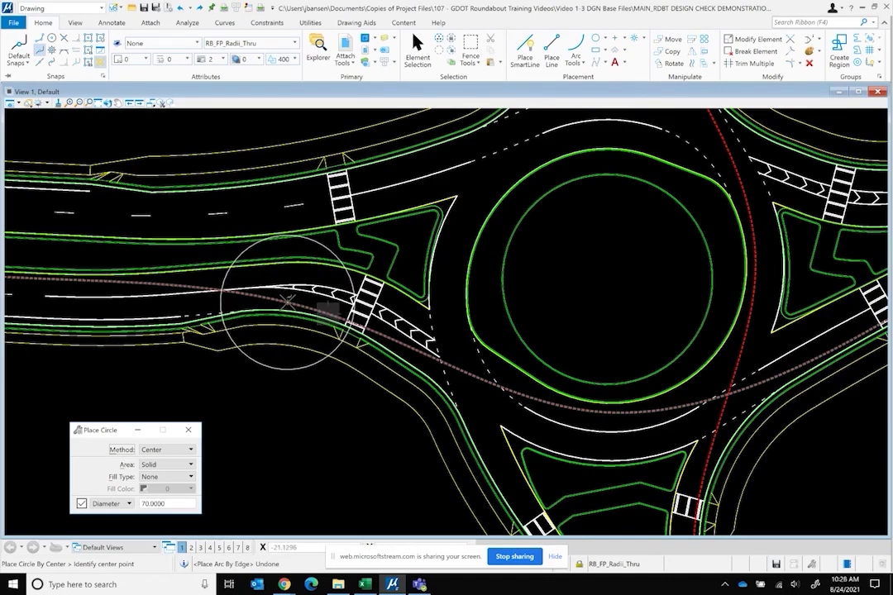
pyautogui.click(286, 302)
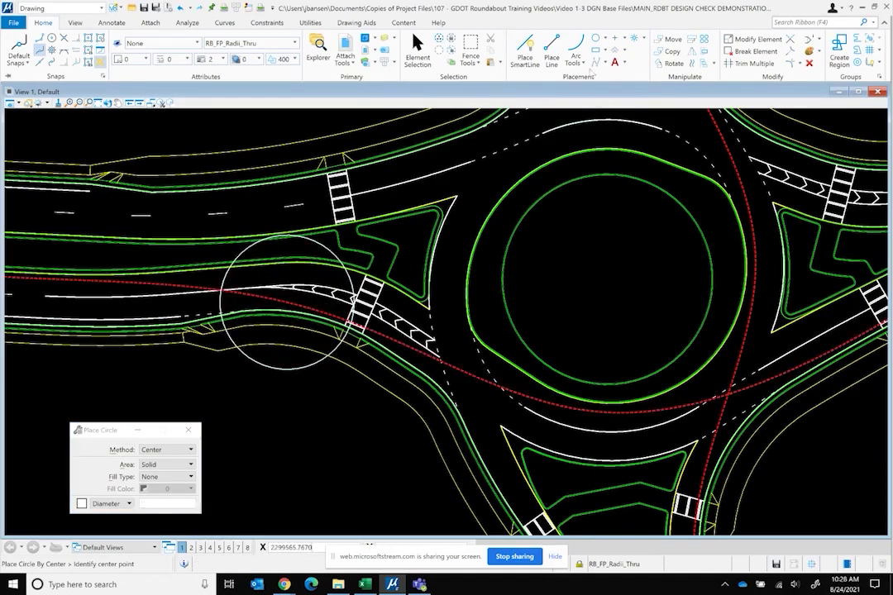
# Measure the B-spline's entry radius inside the circle with a trial arc between the circle's two crossings with the path
pyautogui.click(576, 41)
pyautogui.scroll(2, 226, 296)
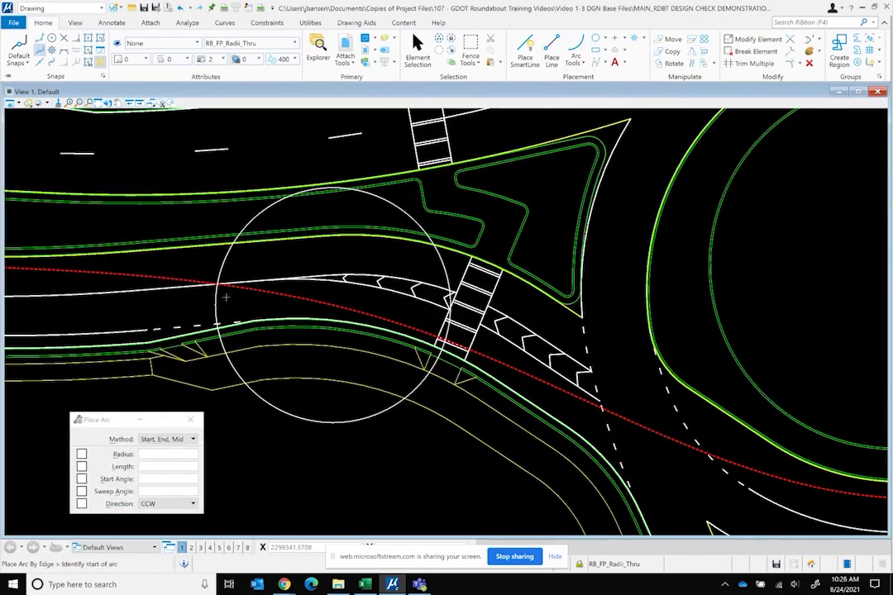
pyautogui.click(221, 283)
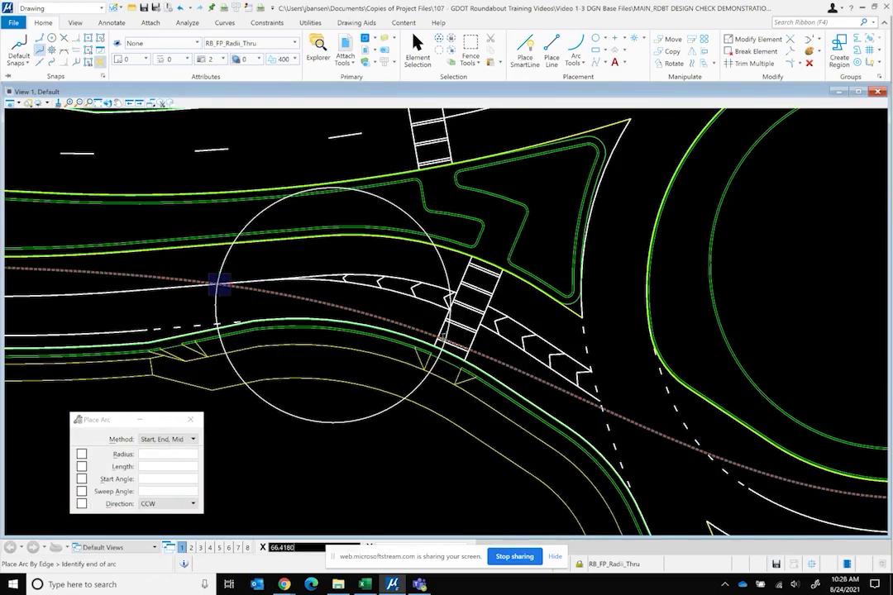
pyautogui.click(443, 339)
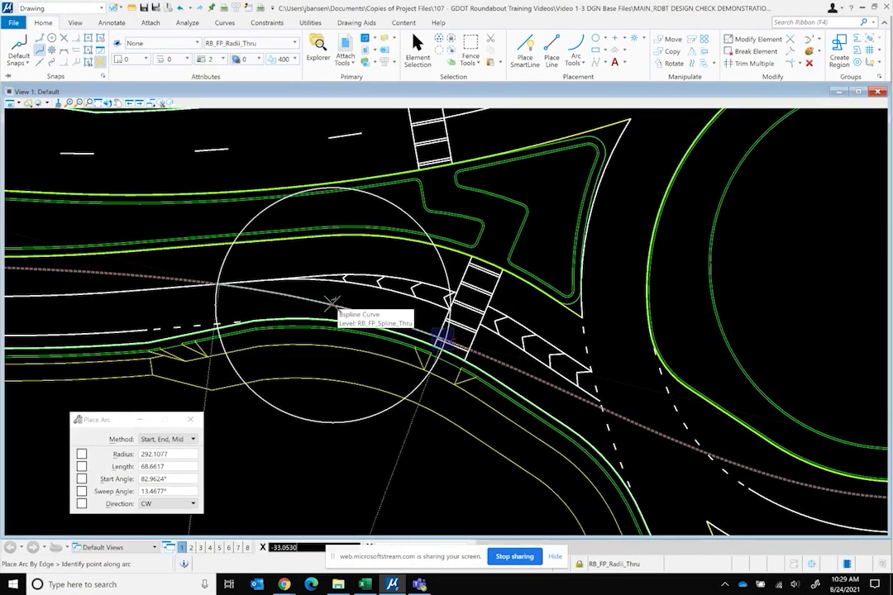
pyautogui.click(330, 302)
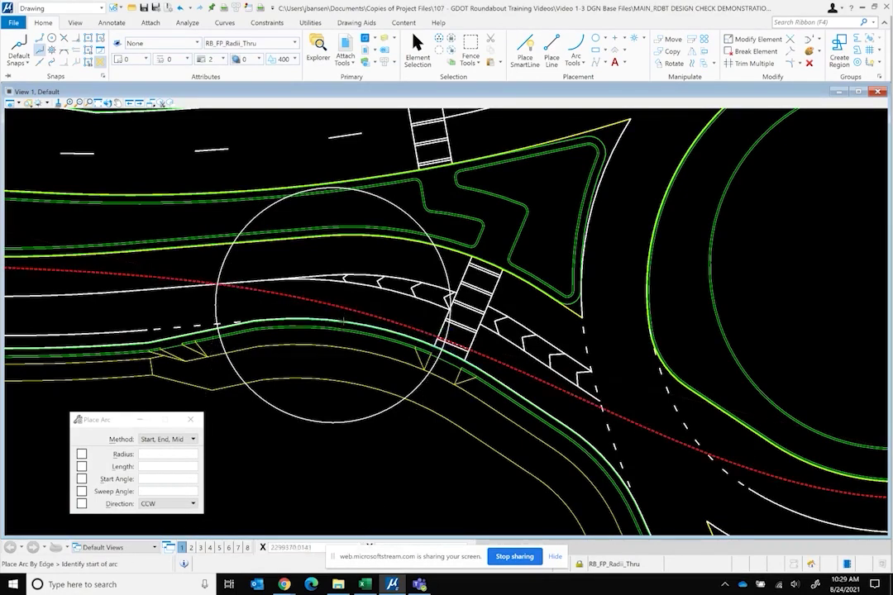
# Compare the B-spline's radius at several shifted positions along the west entry using trial arcs
pyautogui.click(181, 278)
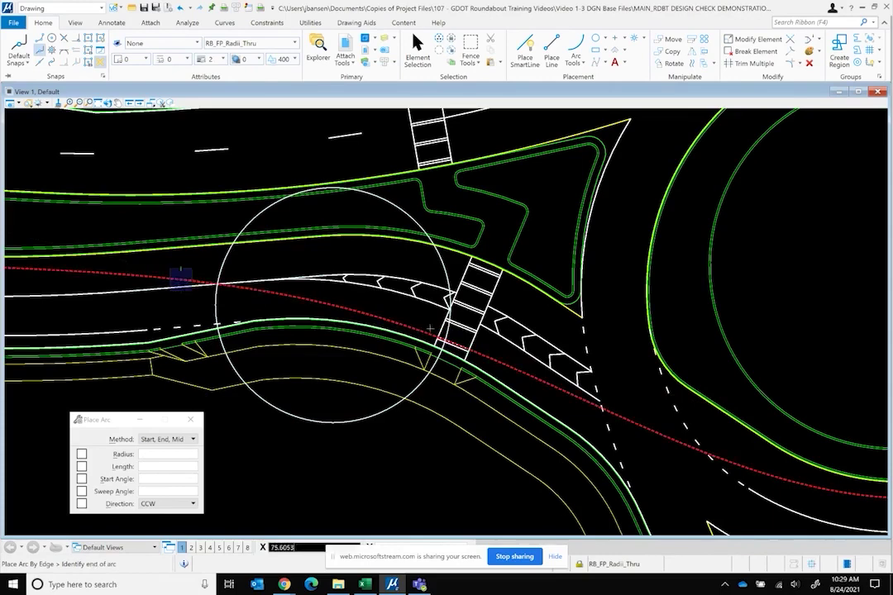
pyautogui.rightClick(301, 296)
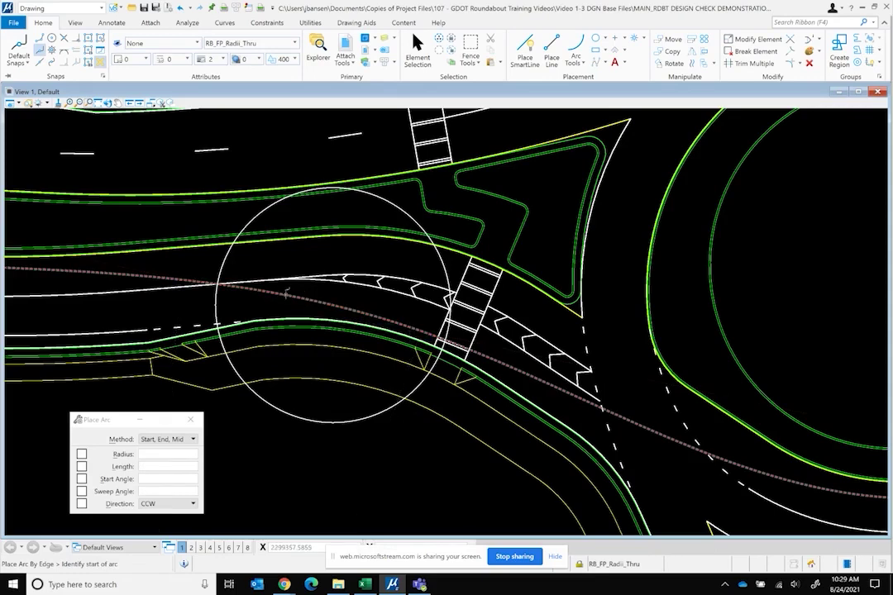
pyautogui.click(285, 295)
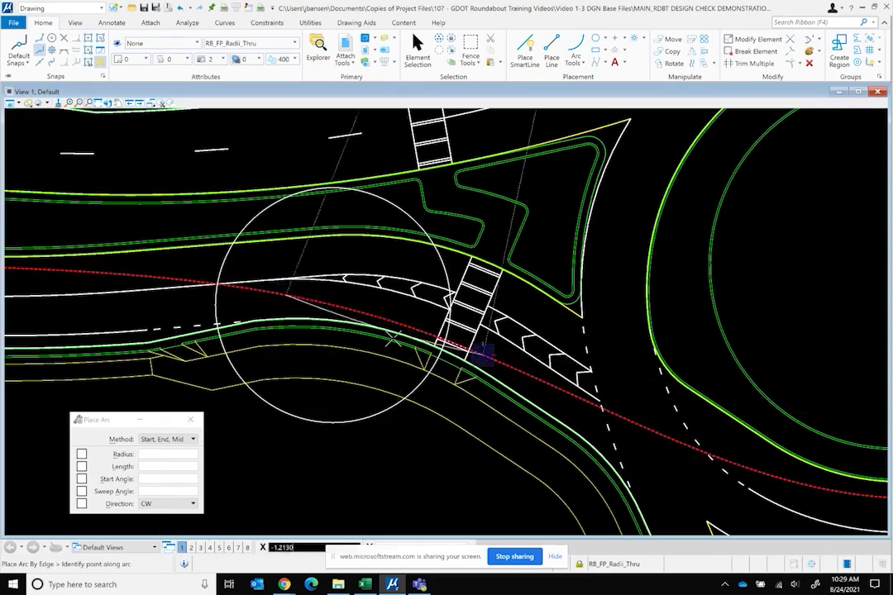
pyautogui.rightClick(389, 318)
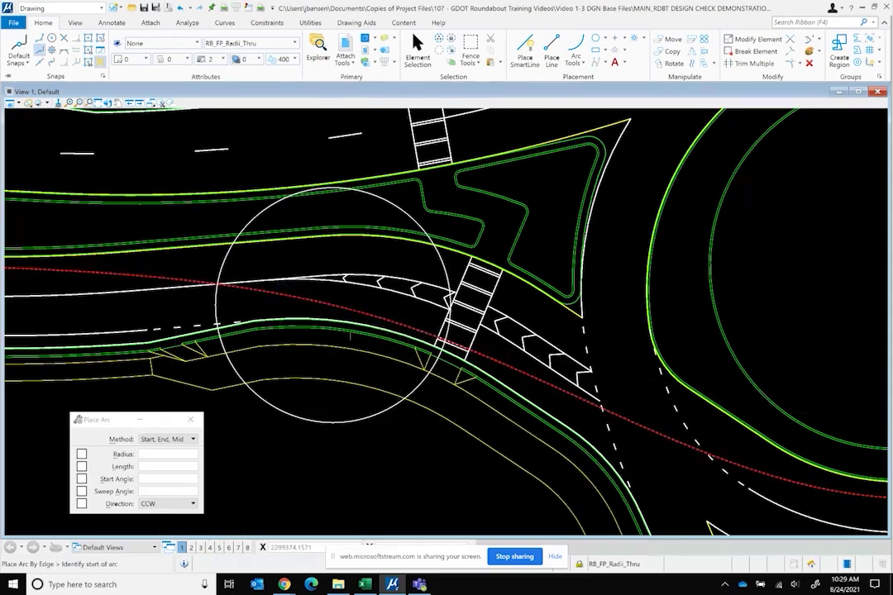
pyautogui.click(285, 295)
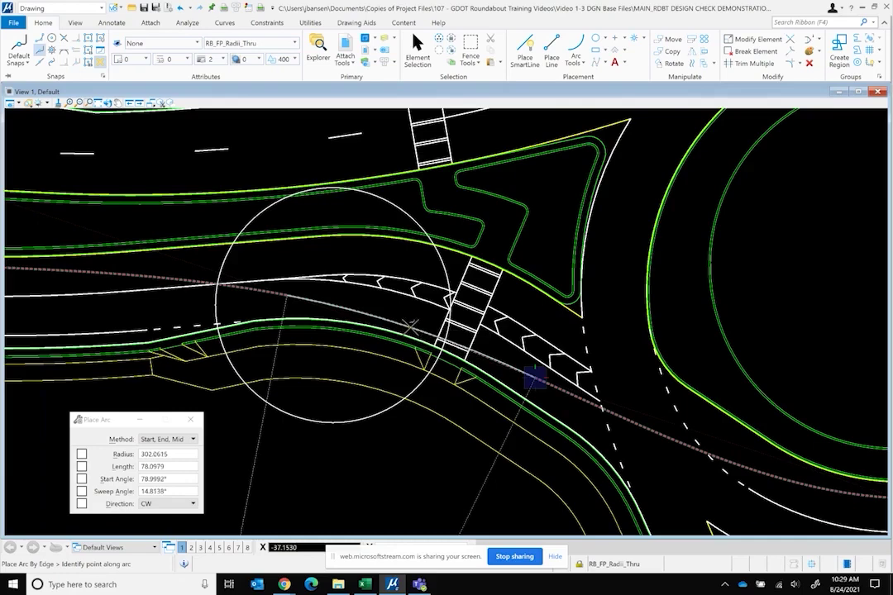
pyautogui.rightClick(411, 327)
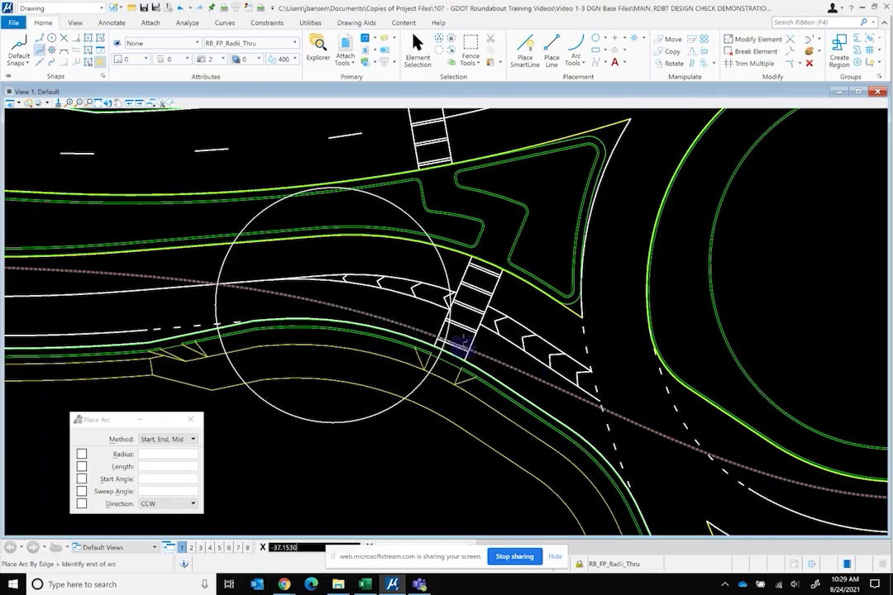
pyautogui.click(246, 287)
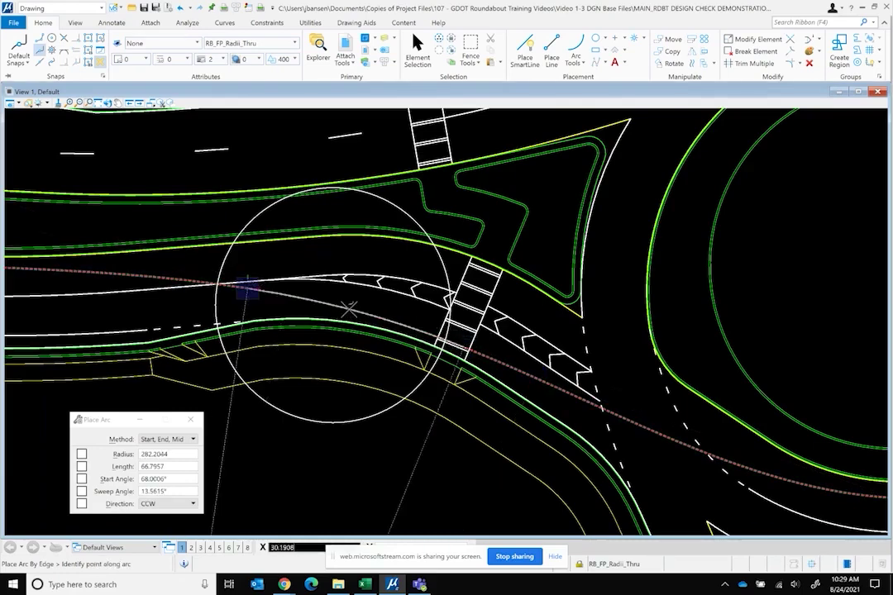
pyautogui.rightClick(348, 309)
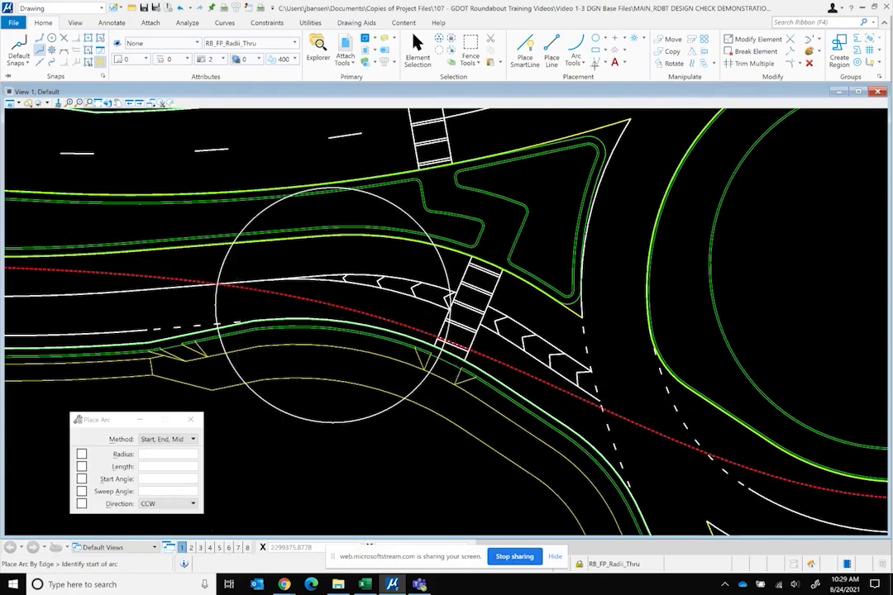
# Shift the circle slightly east along the B-spline and measure the entry radius with a trial arc between its two crossings with the path
pyautogui.click(669, 39)
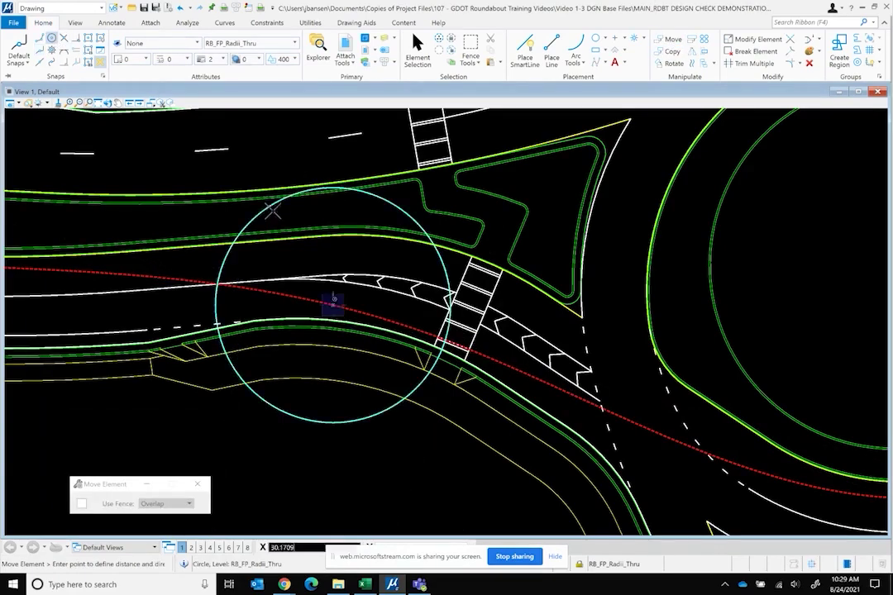
pyautogui.click(337, 304)
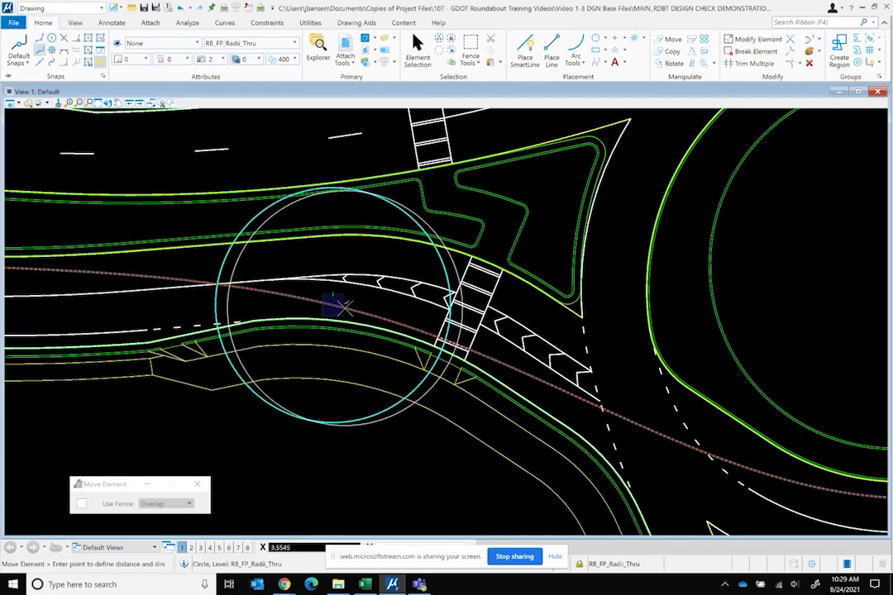
pyautogui.click(339, 303)
pyautogui.click(576, 43)
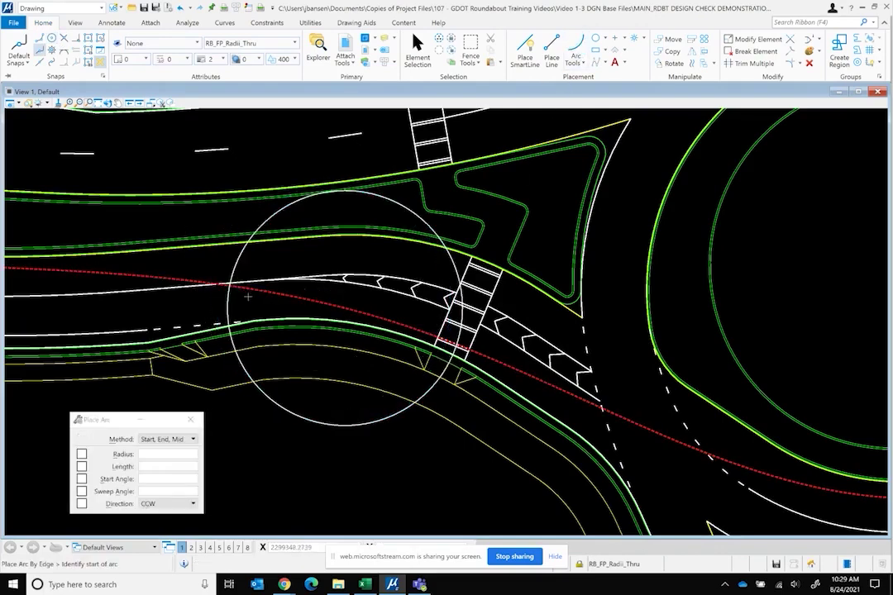
pyautogui.click(234, 287)
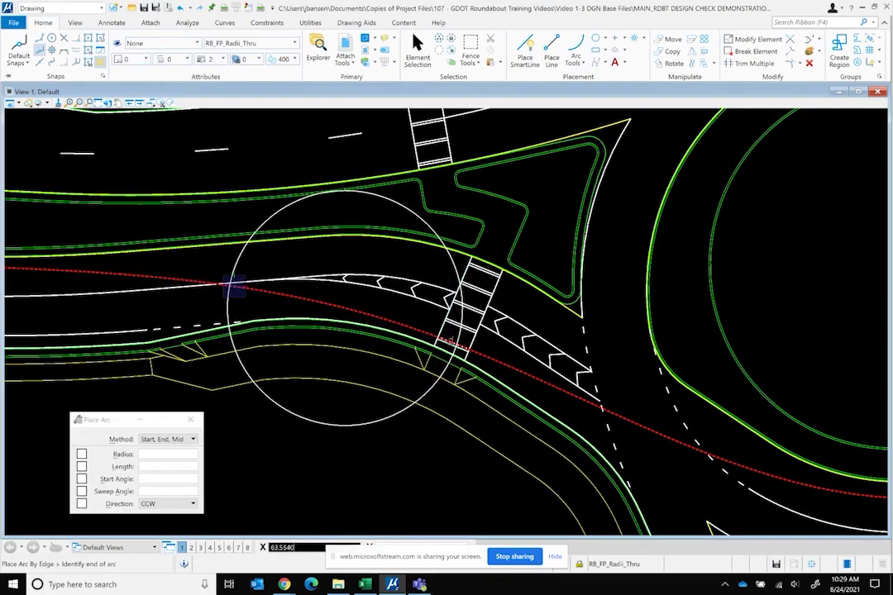
pyautogui.click(455, 342)
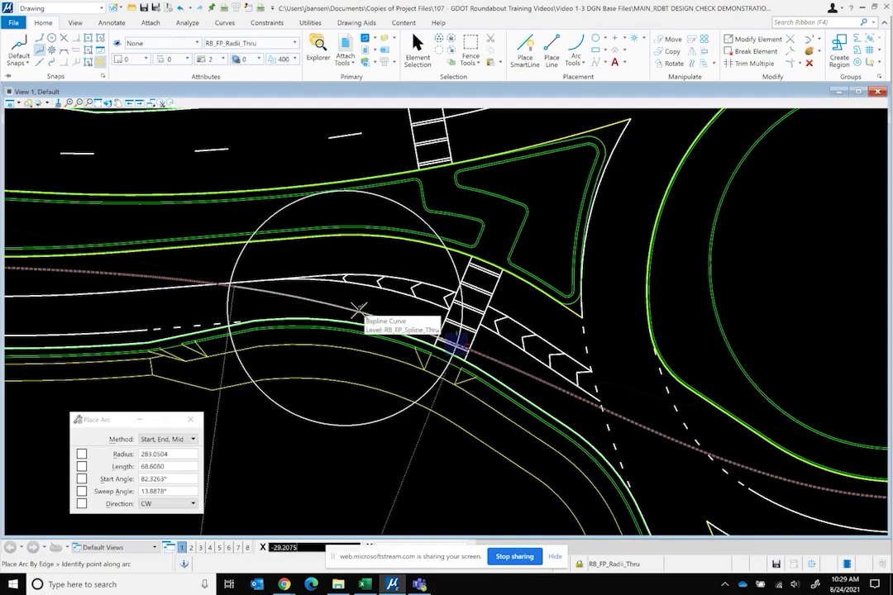
pyautogui.rightClick(358, 310)
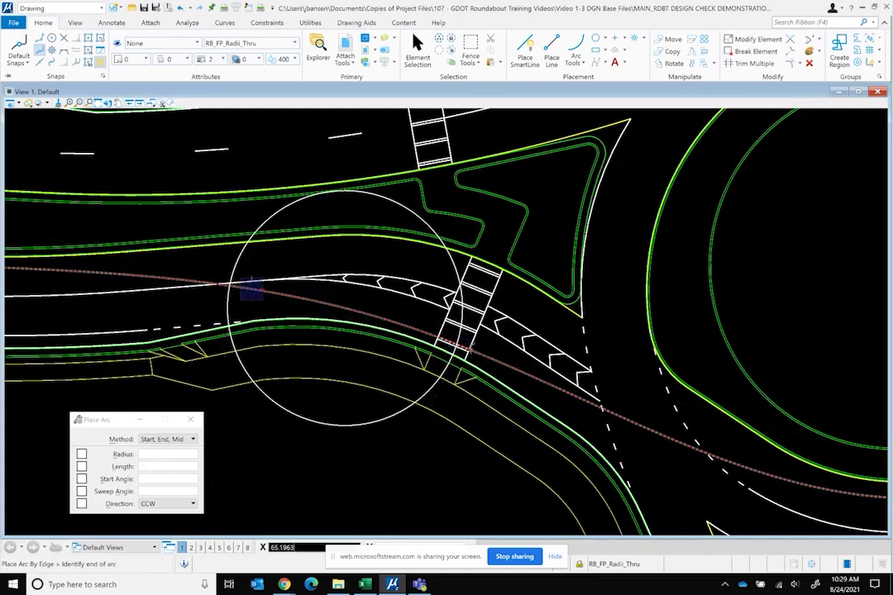
# Place an arc of about 280 radius and 68 length over the B-spline, ending just past the west entry crosswalk, and center the circle on it
pyautogui.click(469, 347)
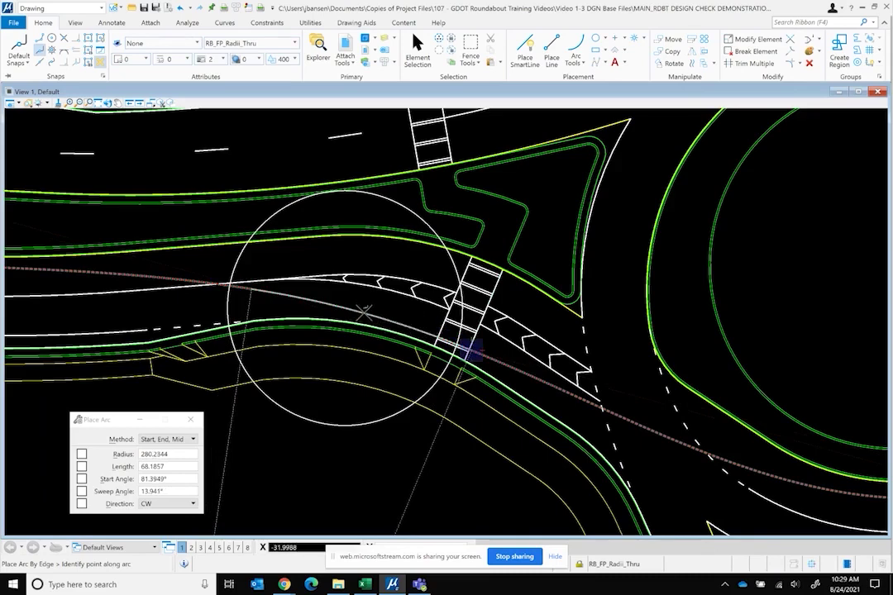
pyautogui.click(364, 313)
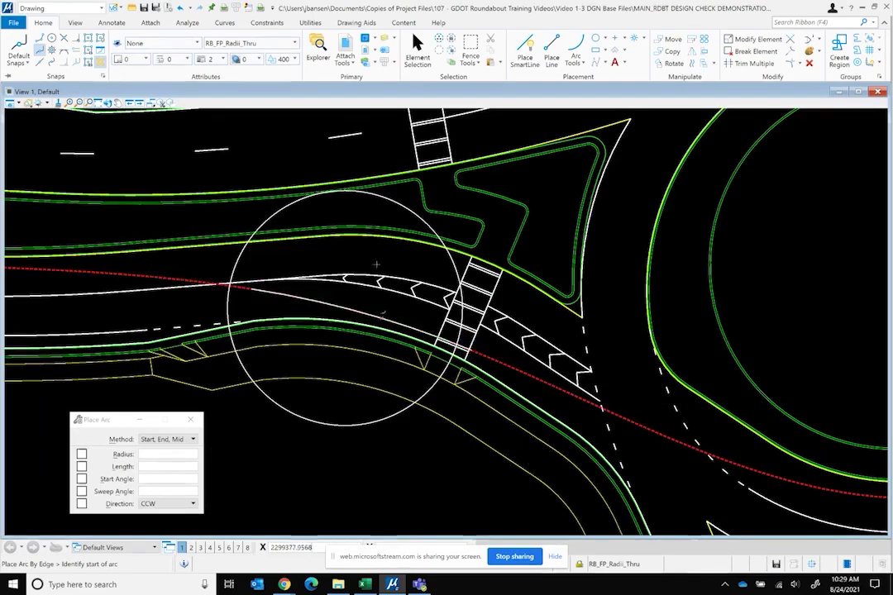
pyautogui.click(674, 40)
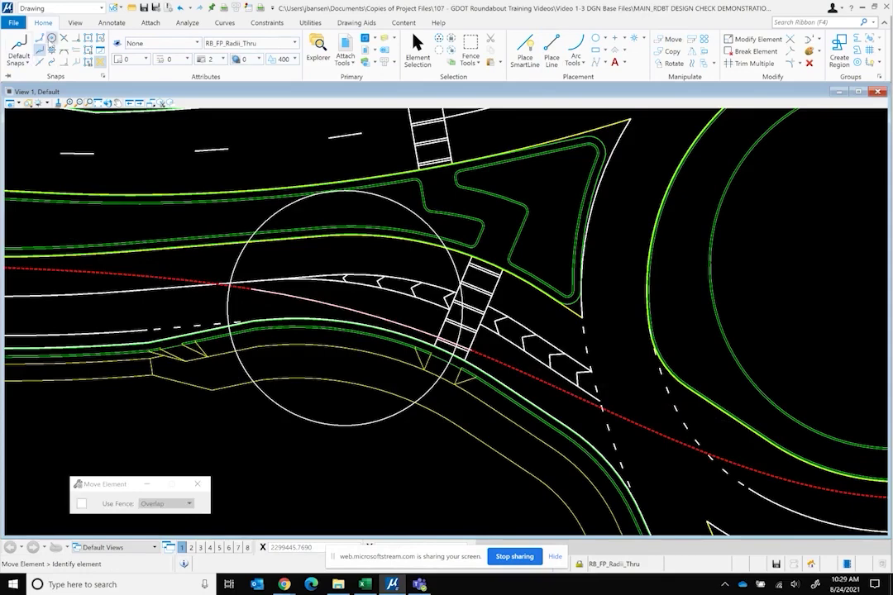
pyautogui.click(344, 307)
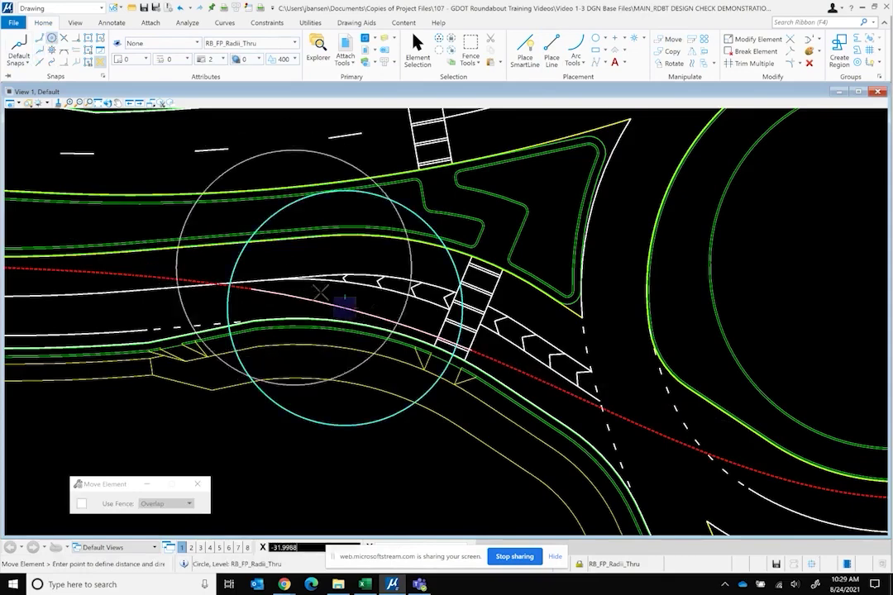
pyautogui.click(361, 329)
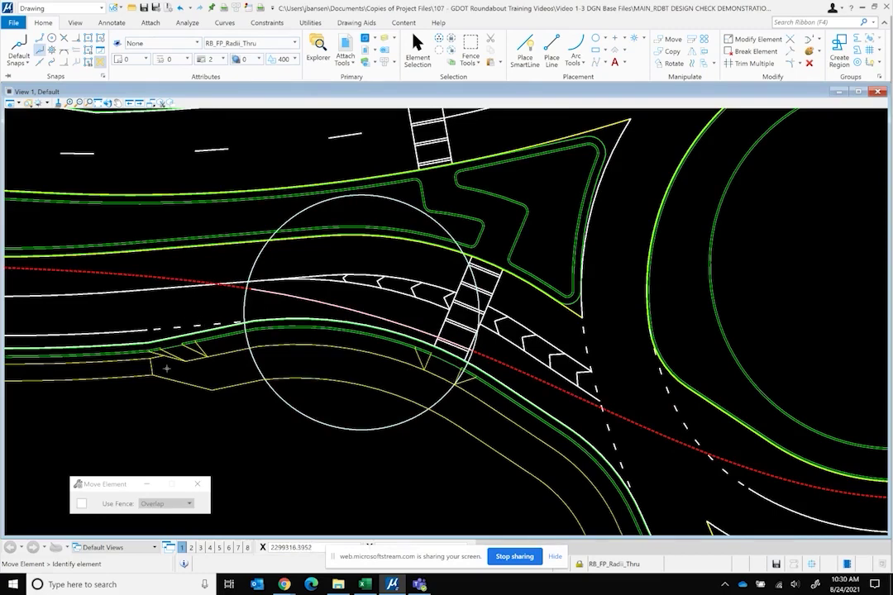
# Copy the circle by its center onto the B-spline just south of the central island
pyautogui.scroll(-3, 166, 368)
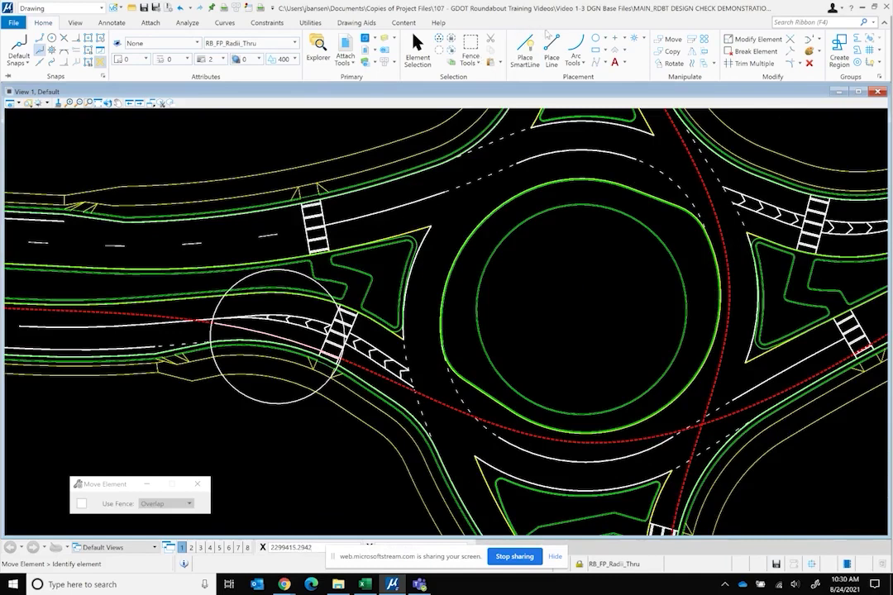
pyautogui.press('c')
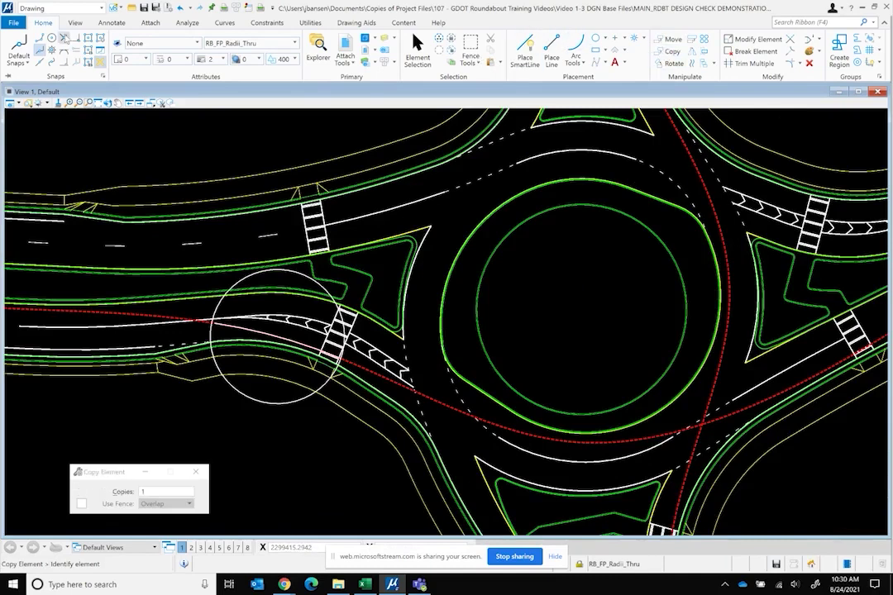
pyautogui.click(305, 266)
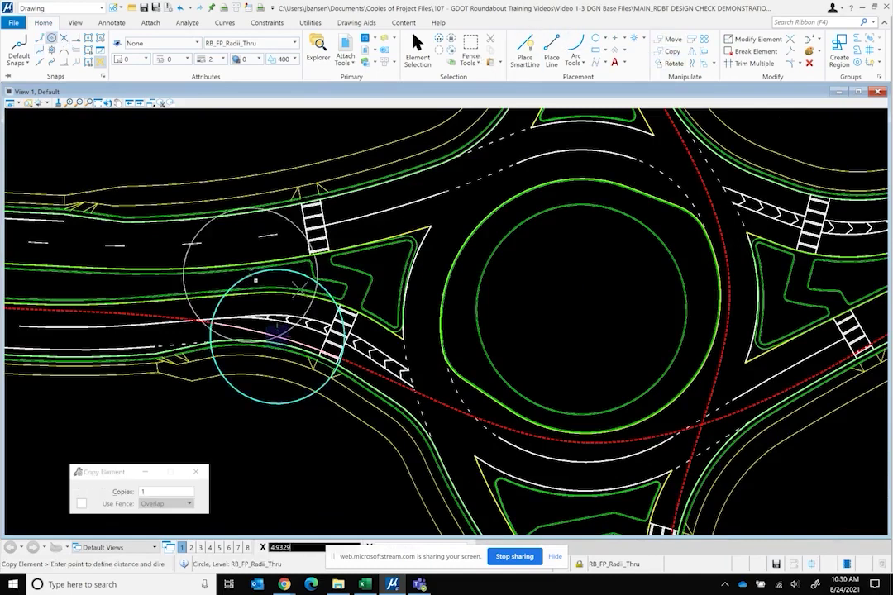
pyautogui.click(580, 439)
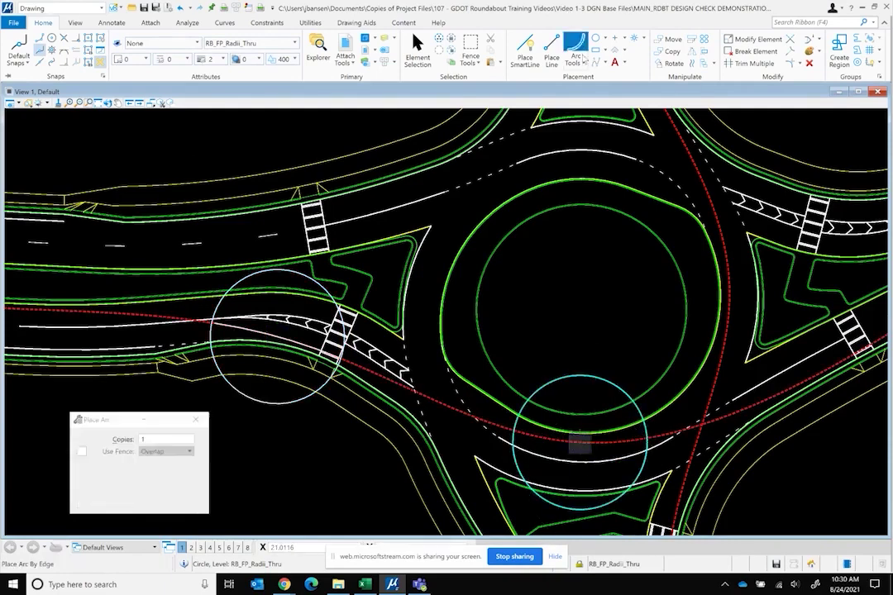
# Compare the B-spline's circulating radius south of the central island using trial arcs at the circle's crossings and at positions shifted along the path
pyautogui.press('F2')
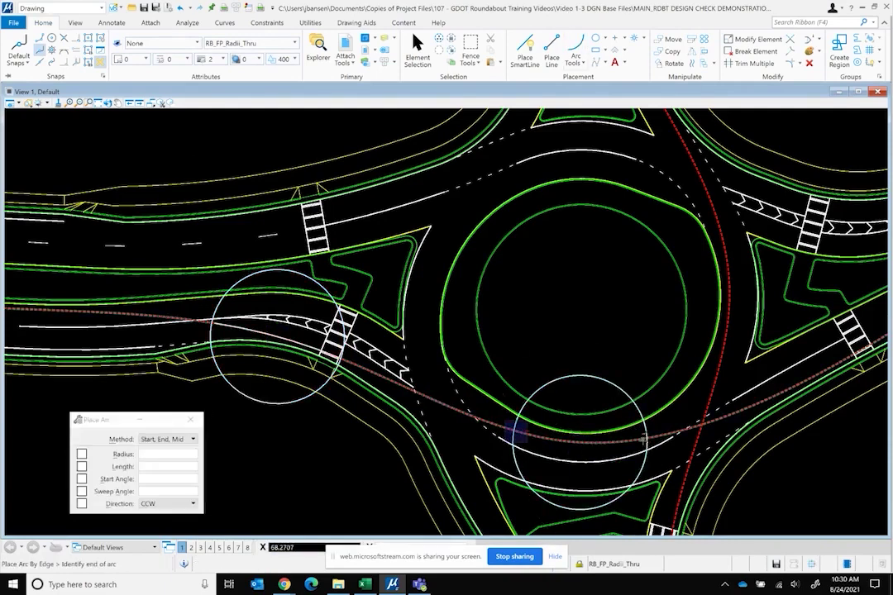
pyautogui.click(643, 439)
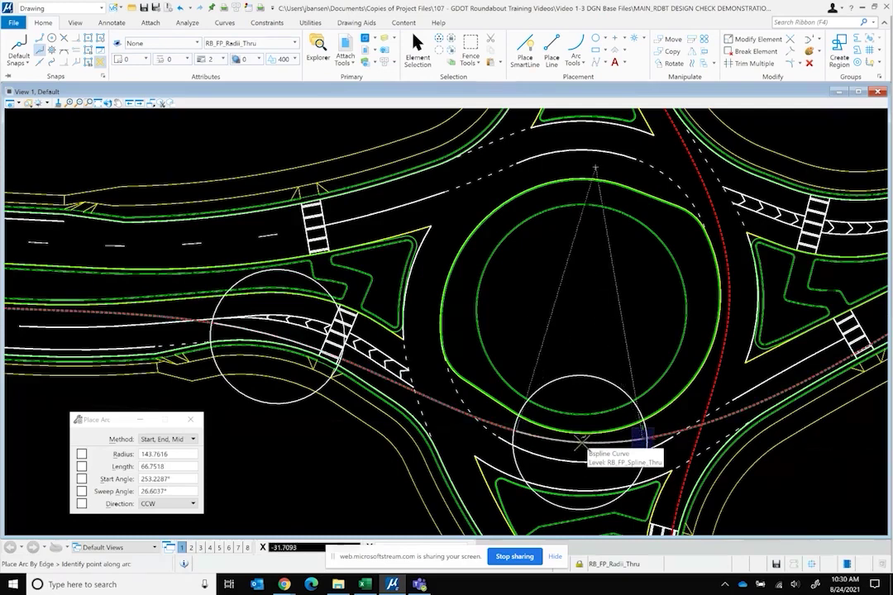
pyautogui.click(582, 442)
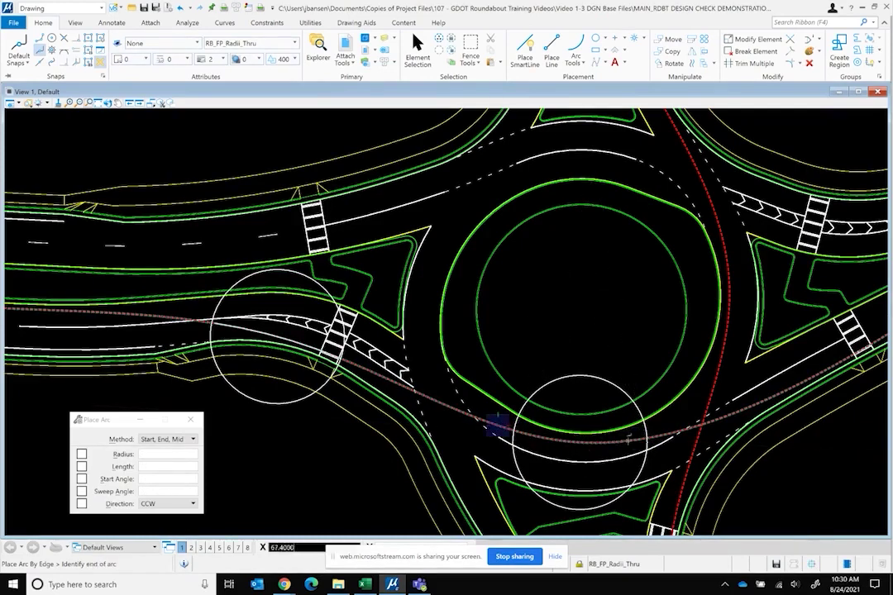
pyautogui.click(629, 440)
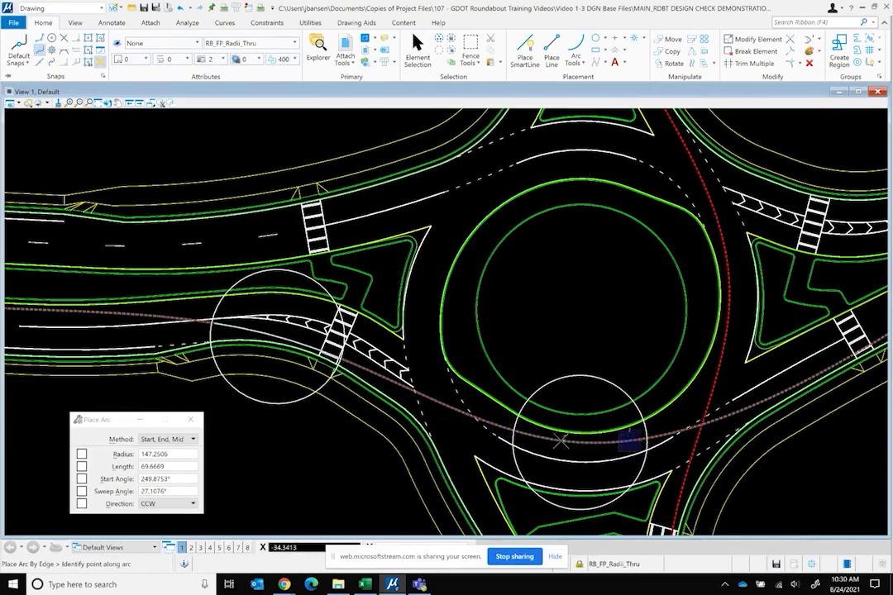
pyautogui.click(532, 434)
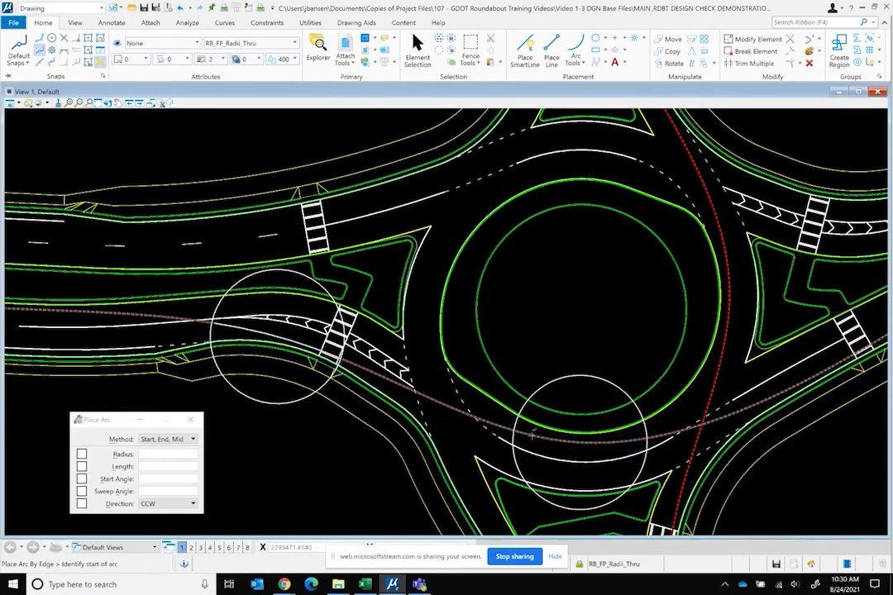
pyautogui.click(664, 433)
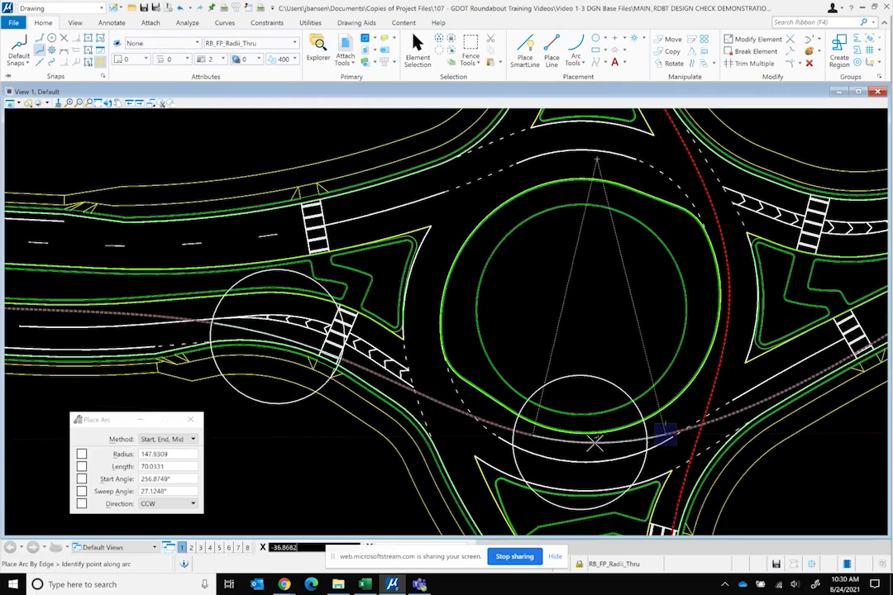
pyautogui.click(588, 443)
# Place the circulating-radius arc over the B-spline between the copied circle's two crossings south of the central island
pyautogui.click(514, 429)
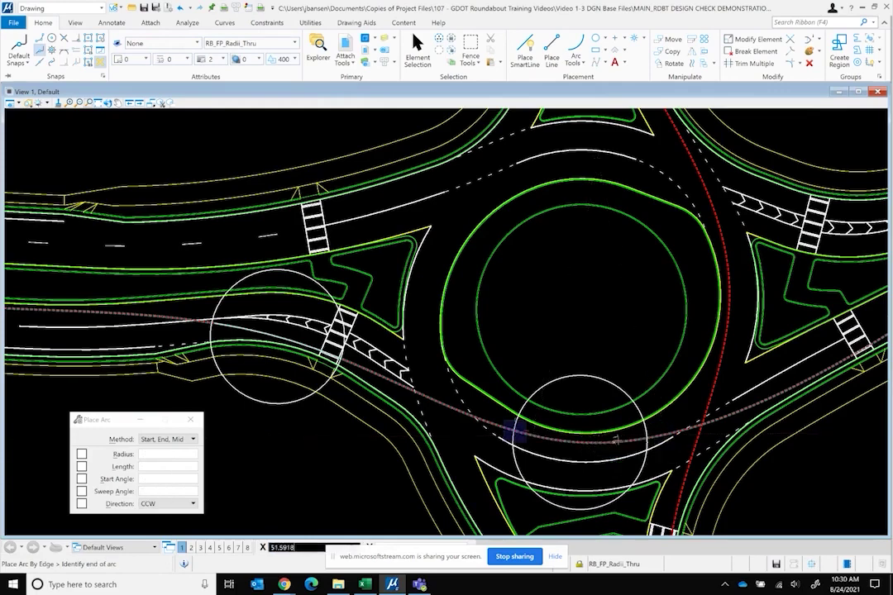
pyautogui.click(644, 438)
pyautogui.click(579, 443)
# Compare the B-spline's radii near the east exit crosswalk and farther along the exit leg using trial arcs
pyautogui.scroll(-2, 266, 332)
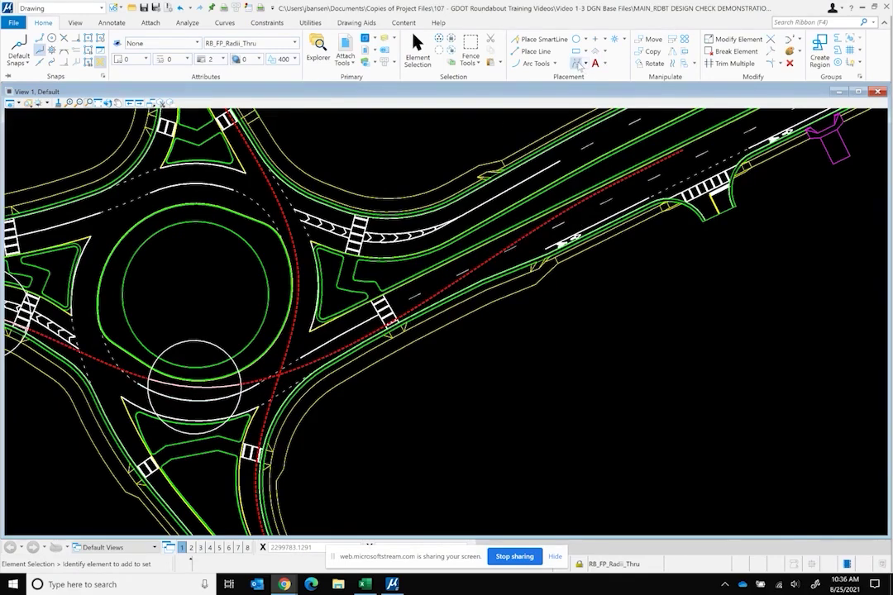
pyautogui.click(521, 65)
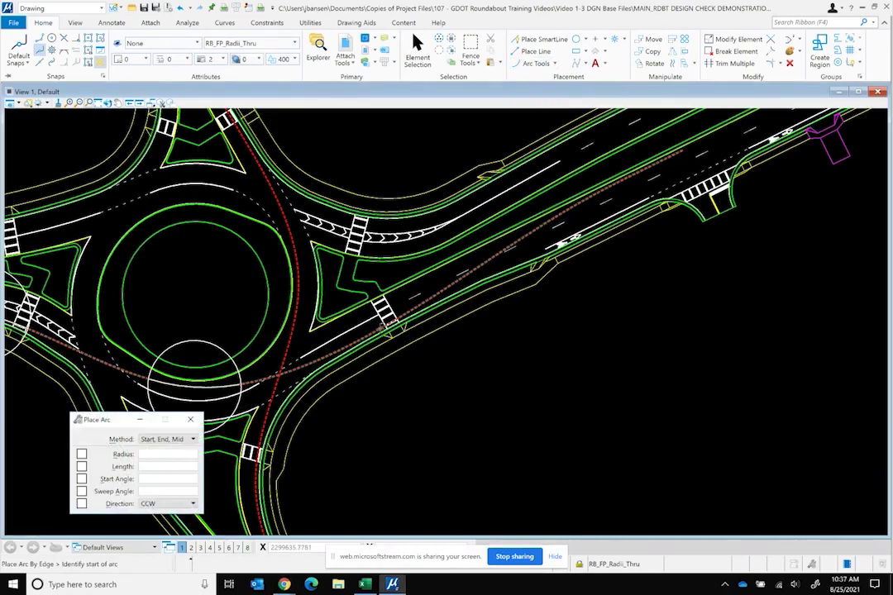
pyautogui.click(296, 366)
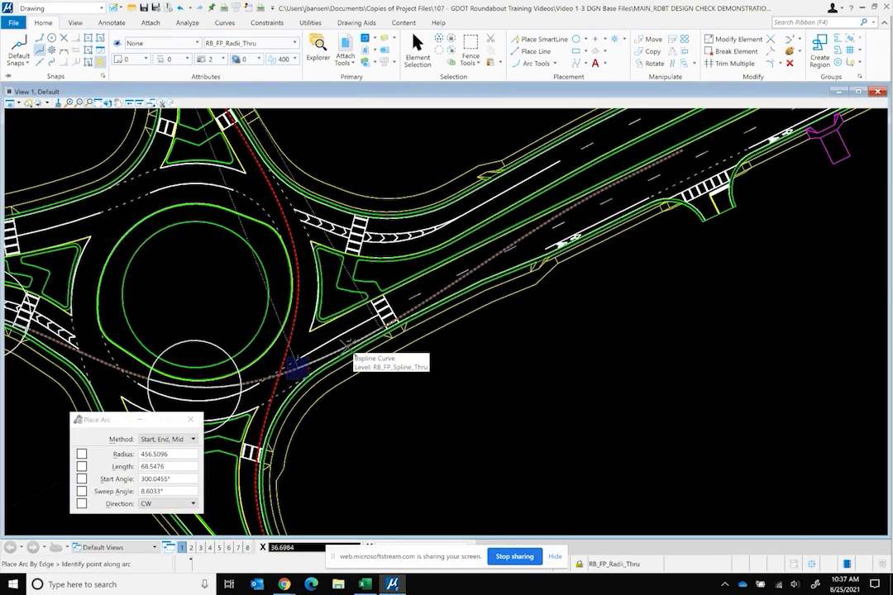
pyautogui.click(354, 354)
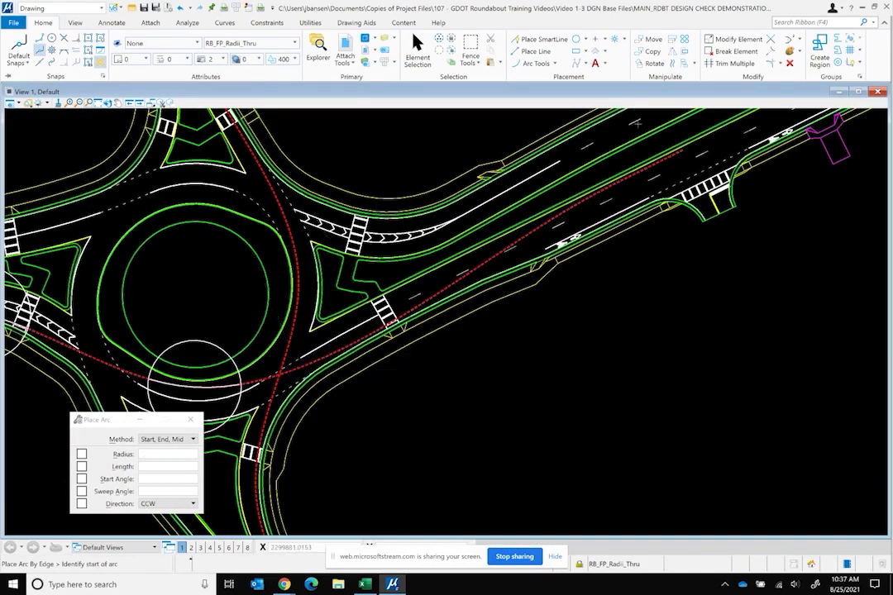
pyautogui.click(630, 177)
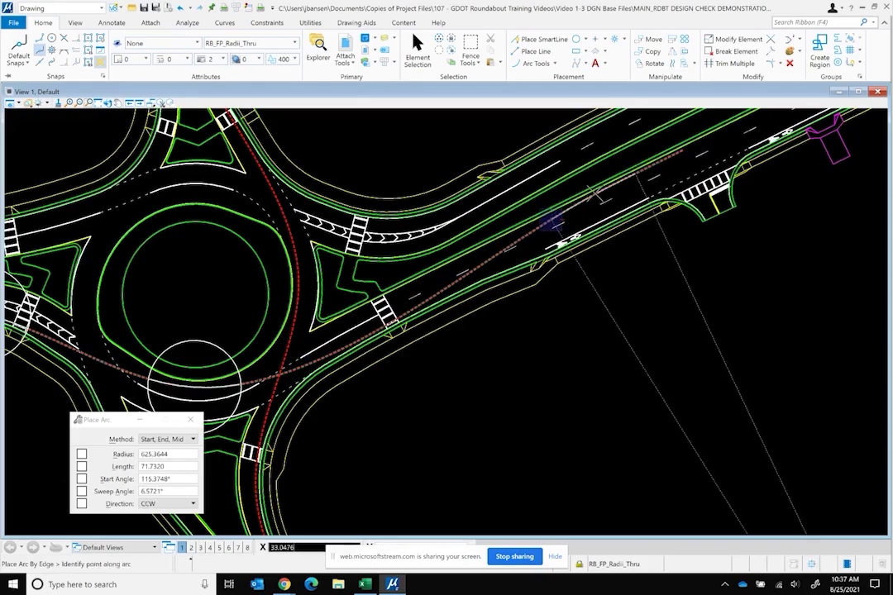
pyautogui.click(559, 234)
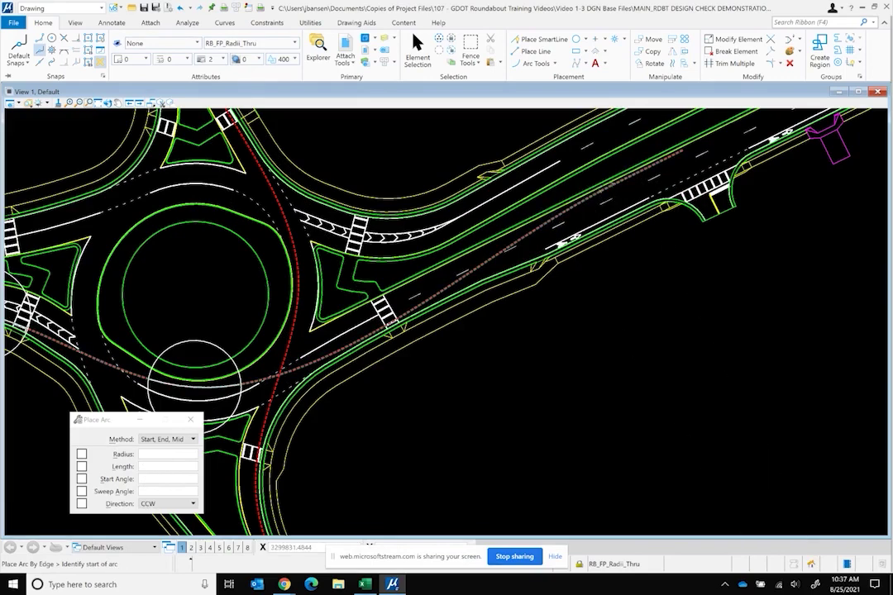
pyautogui.click(539, 231)
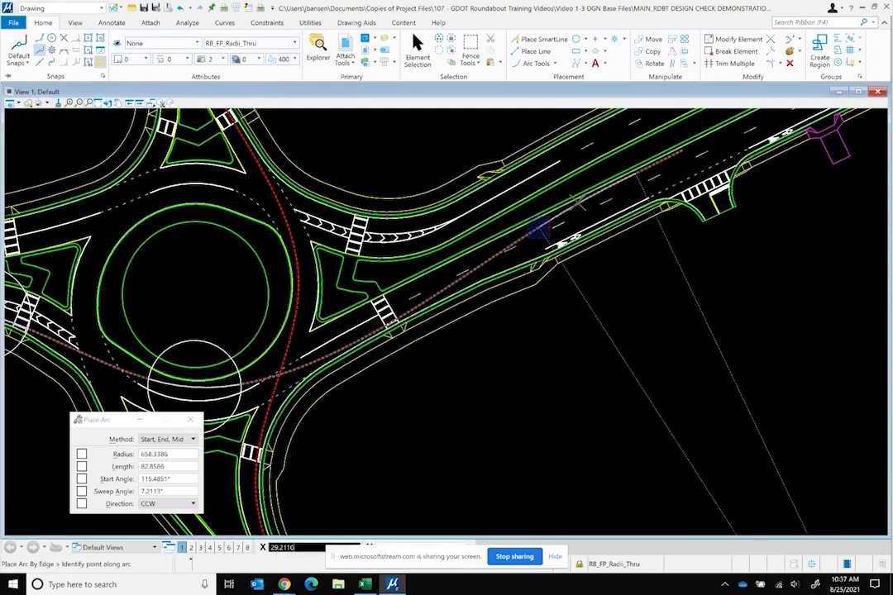
pyautogui.rightClick(539, 232)
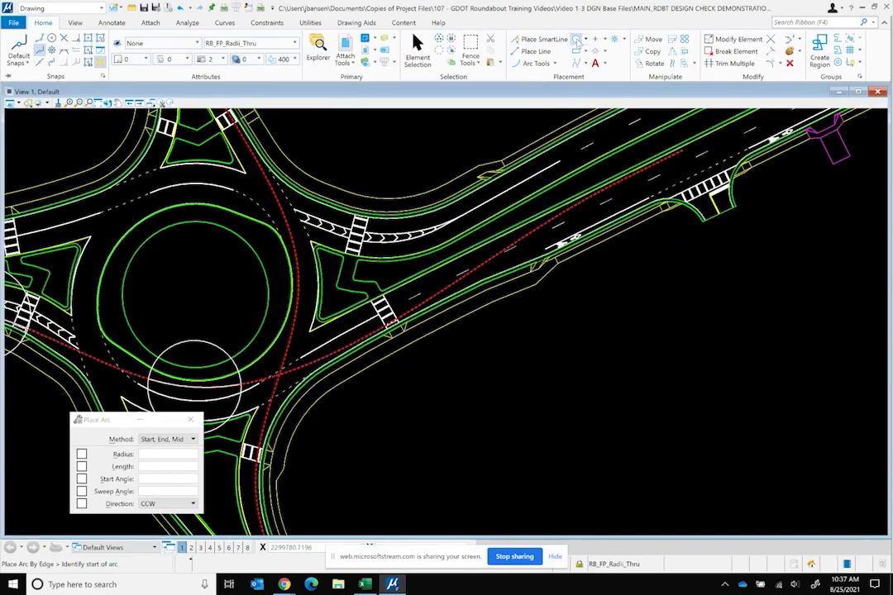
# Copy the circulating circle by its center onto the B-spline just west of the east exit crosswalk
pyautogui.click(652, 52)
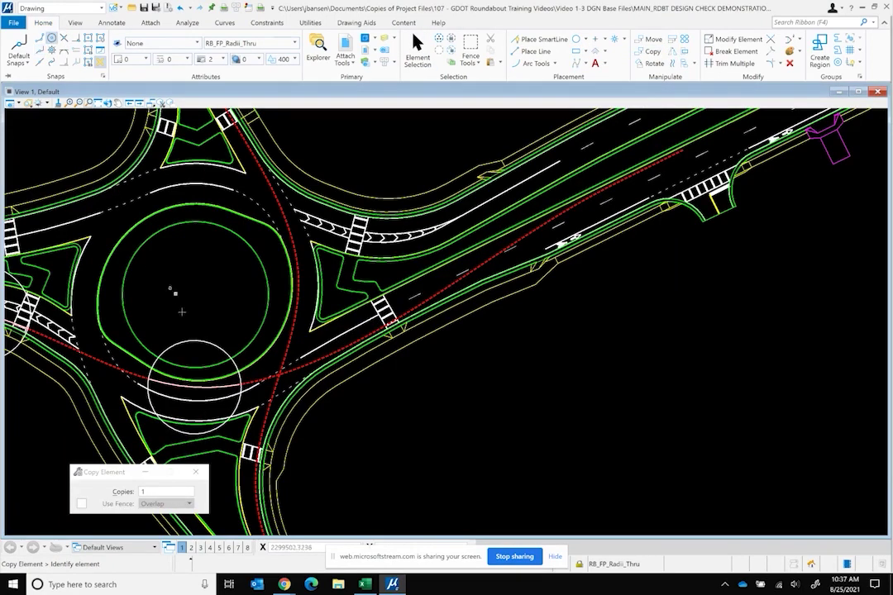
pyautogui.click(203, 337)
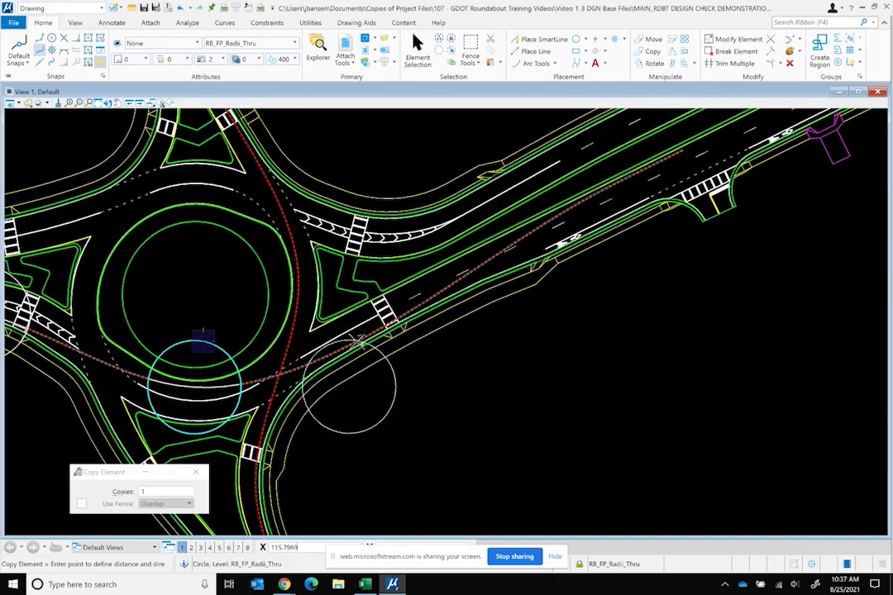
pyautogui.rightClick(361, 346)
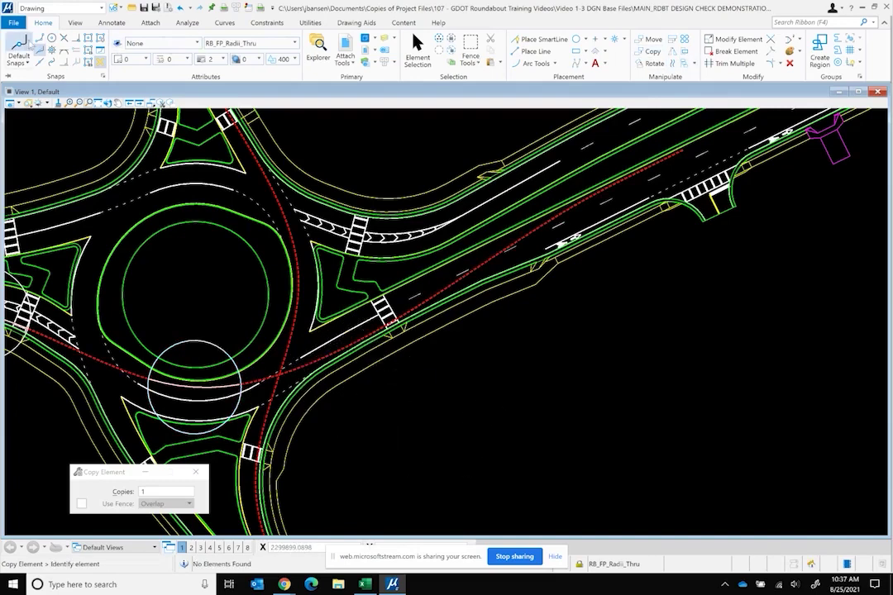
pyautogui.click(196, 342)
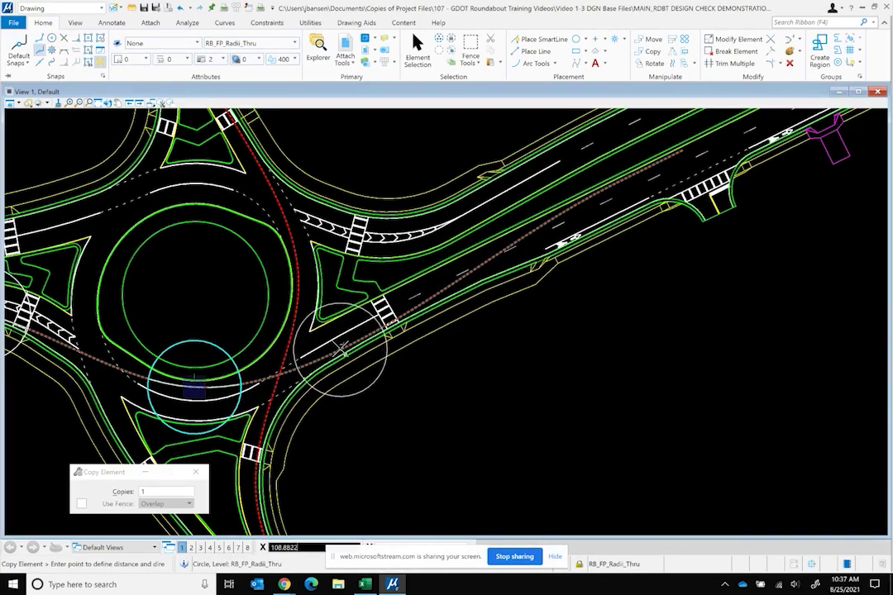
pyautogui.click(341, 347)
# Place the exit-radius arc over the B-spline between the copied circle's two crossings just west of the east exit crosswalk
pyautogui.click(525, 64)
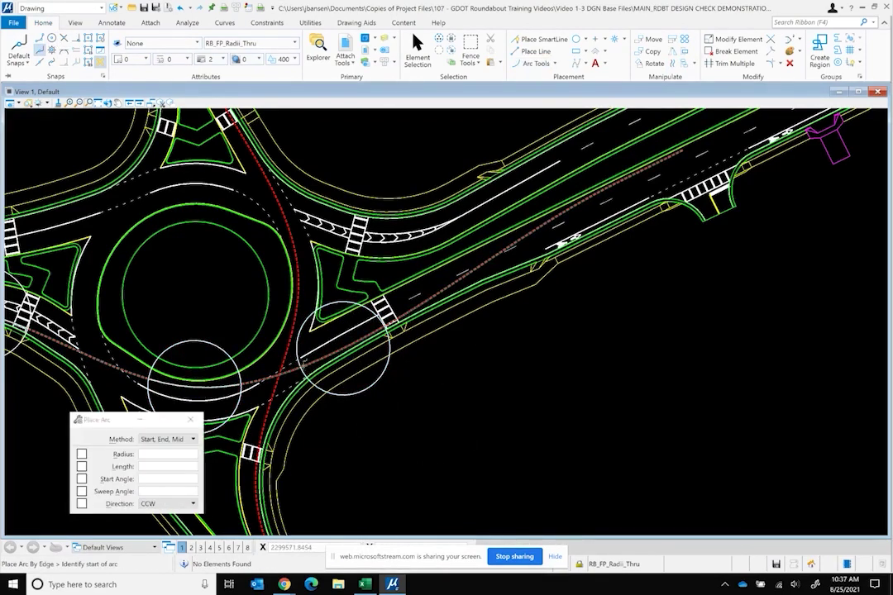
pyautogui.click(341, 344)
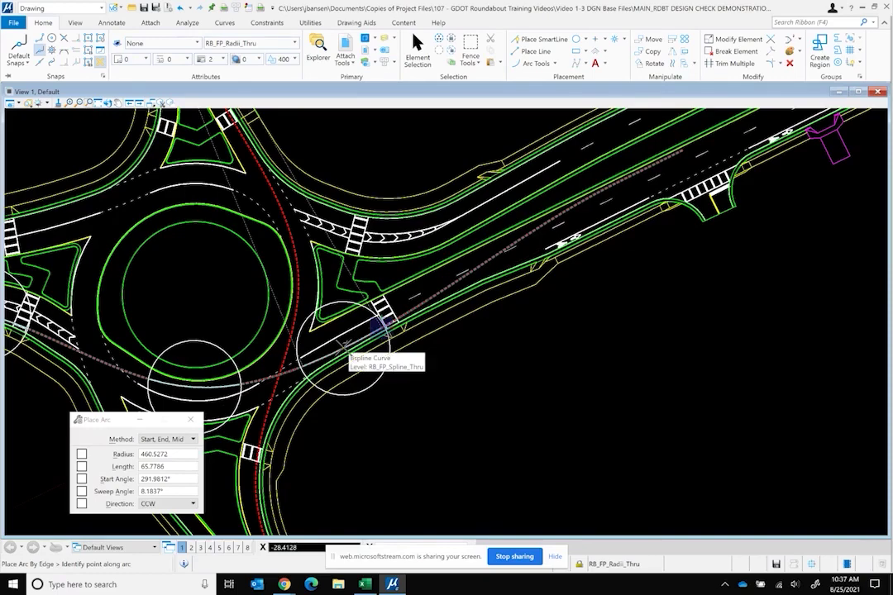
pyautogui.click(345, 344)
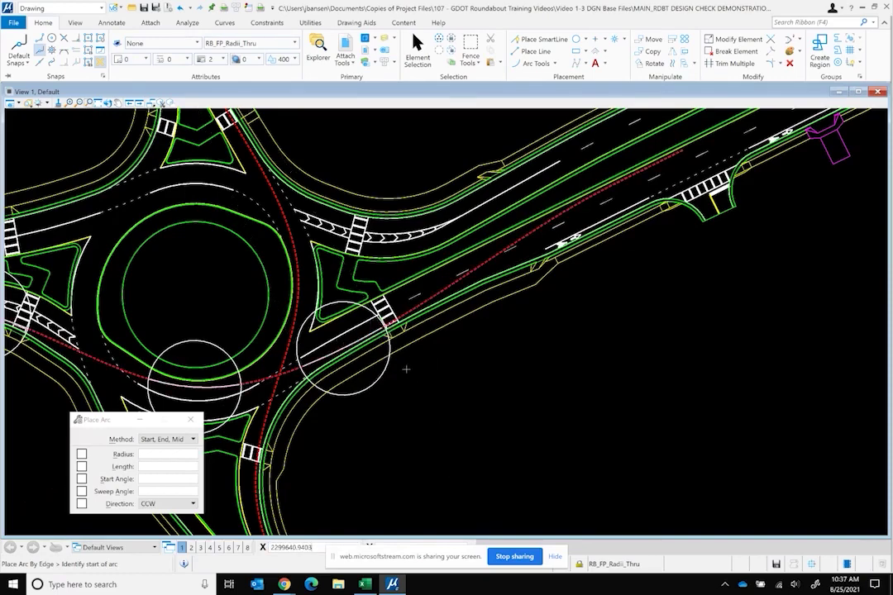
pyautogui.scroll(-3, 509, 284)
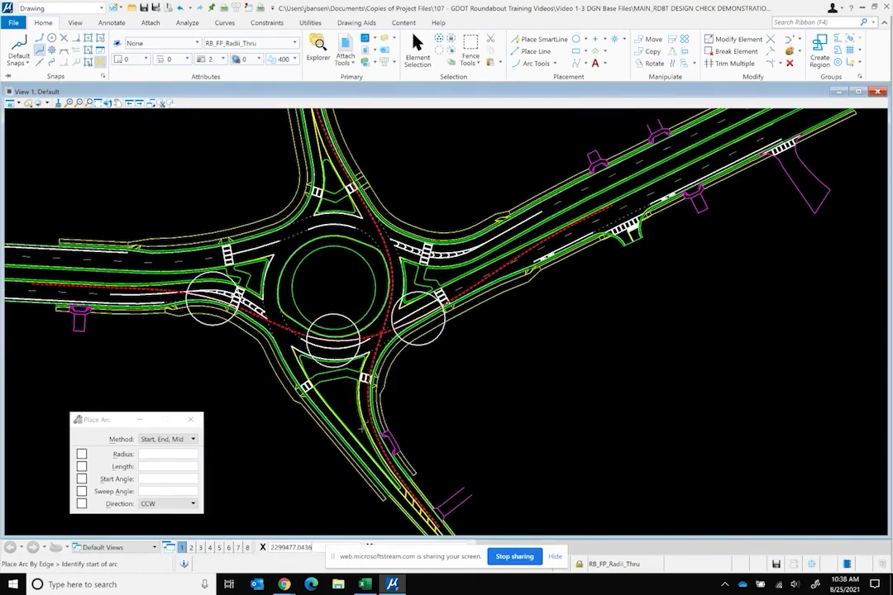
# Open the Fastest Path Speed Calculations workbook in Excel and examine its speed equations for the 2% and -2% slopes
pyautogui.scroll(2, 361, 427)
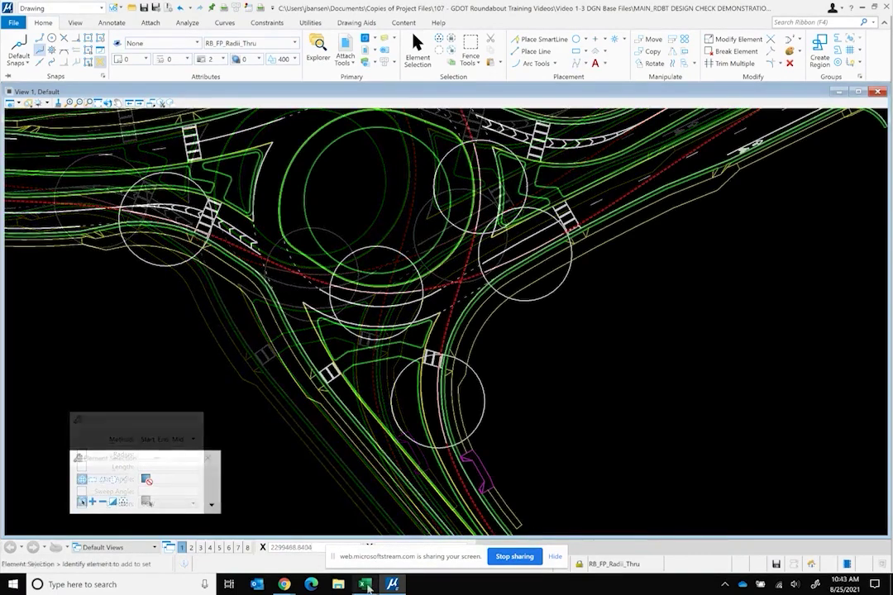
pyautogui.scroll(-3, 524, 394)
pyautogui.scroll(2, 388, 329)
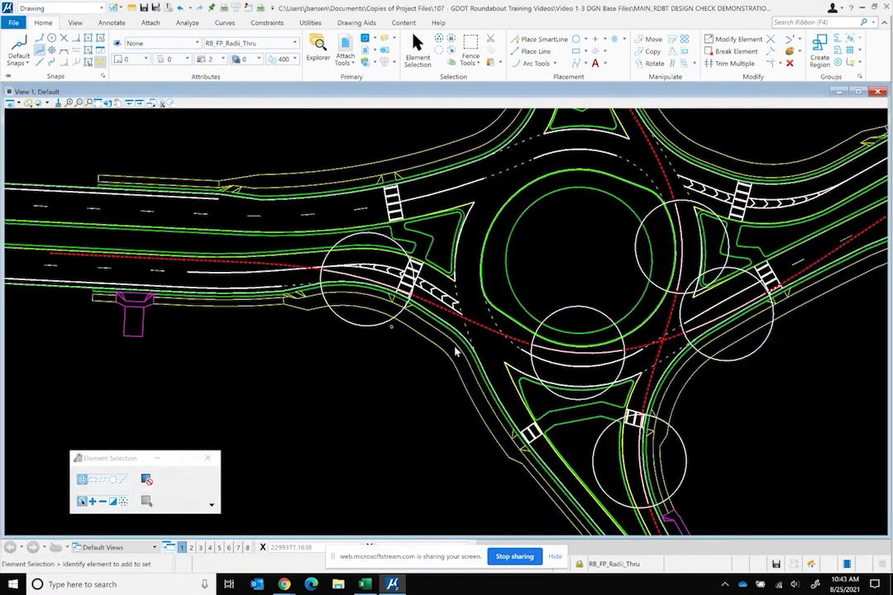
pyautogui.click(364, 584)
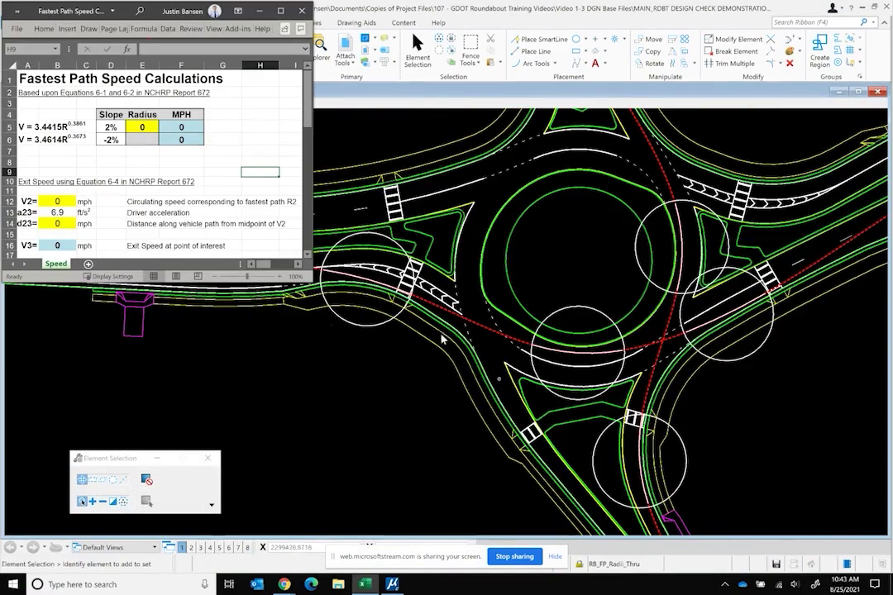
pyautogui.scroll(-2, 526, 372)
pyautogui.scroll(3, 386, 193)
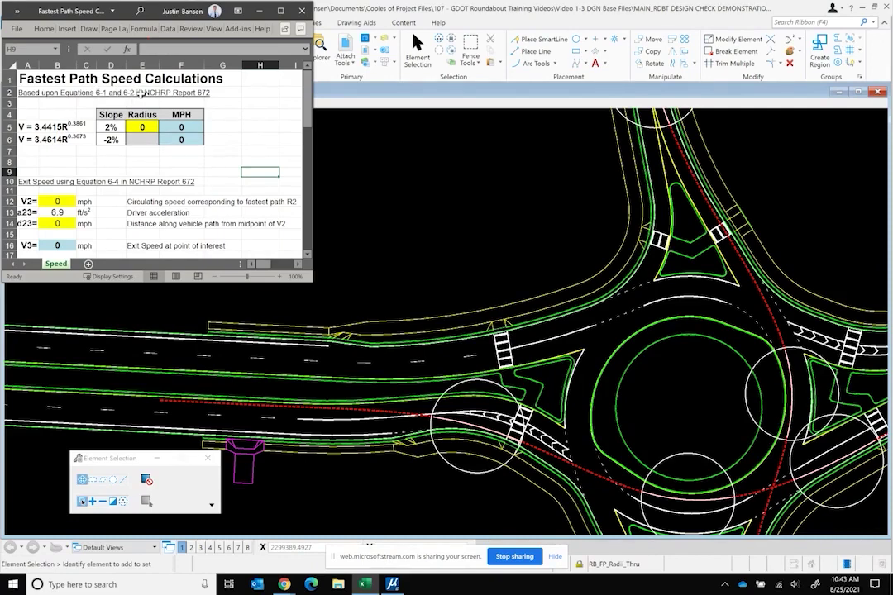
pyautogui.click(53, 124)
pyautogui.press('Down')
pyautogui.click(70, 124)
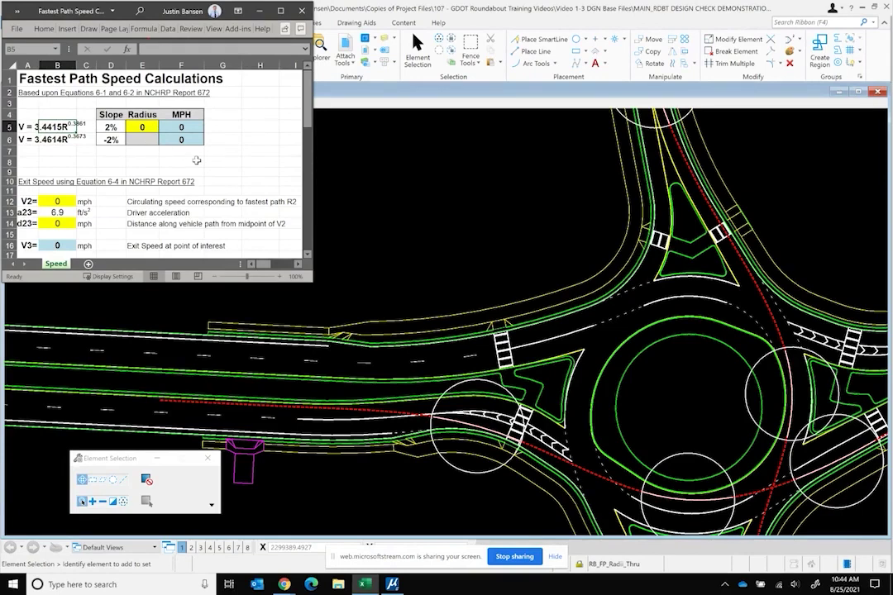
pyautogui.click(265, 138)
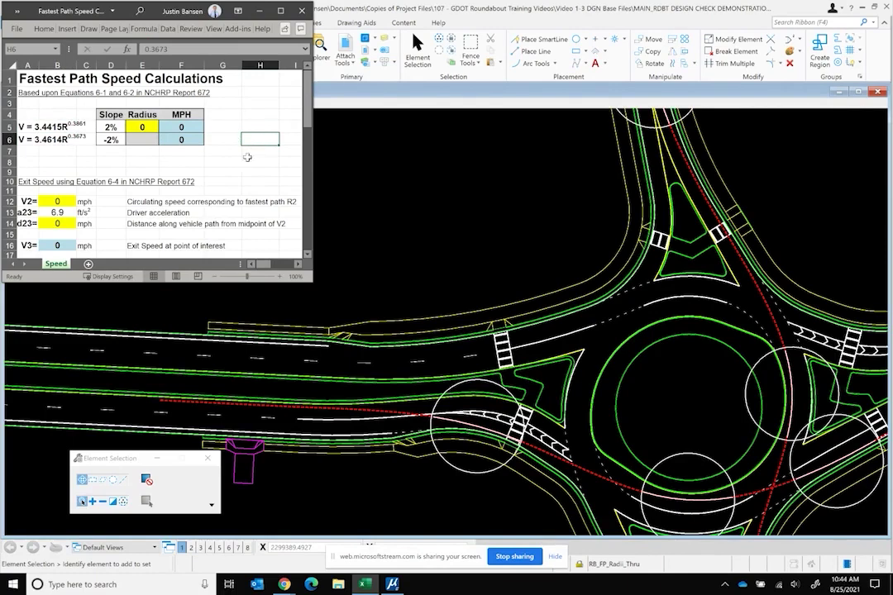
# Switch back to MicroStation and display the properties of the west entry arc to read its radius
pyautogui.click(467, 427)
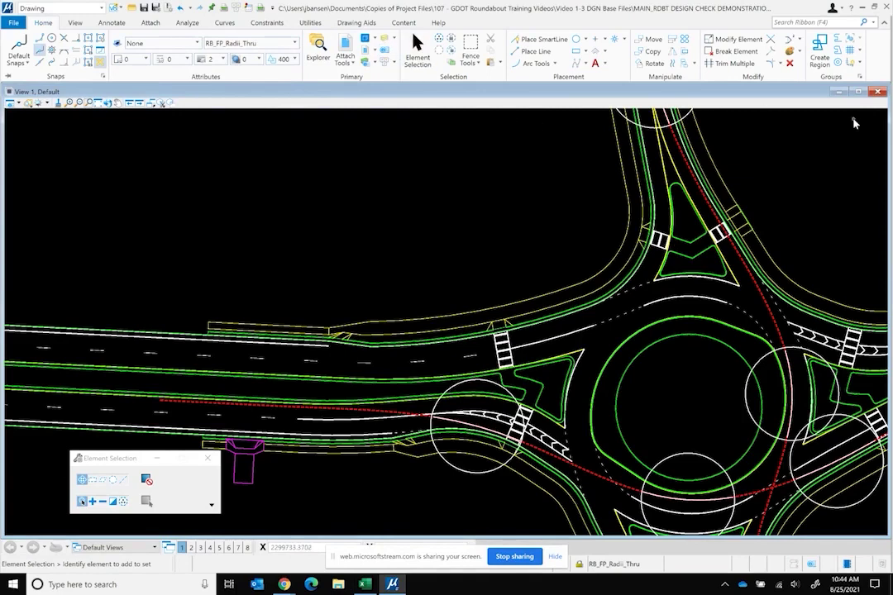
pyautogui.moveTo(753, 142); pyautogui.dragTo(748, 64)
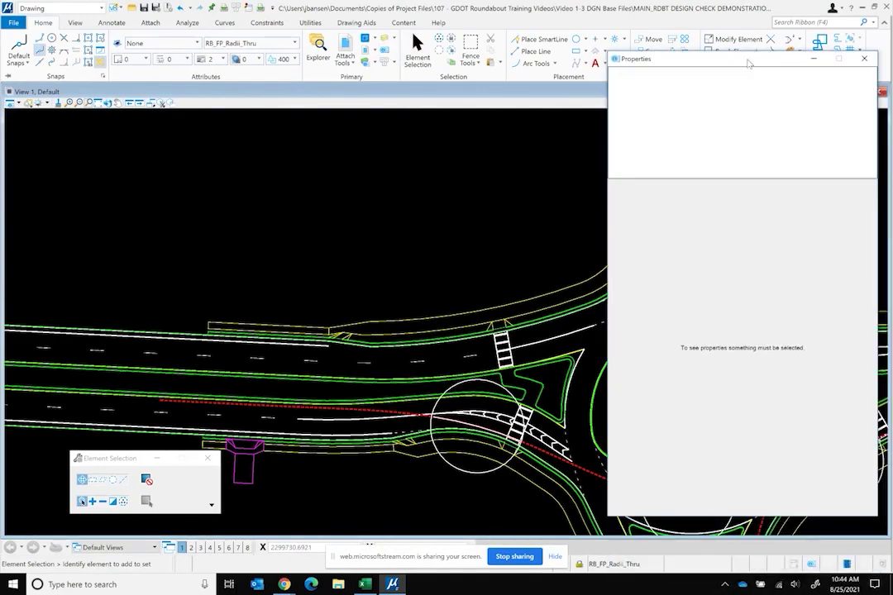
pyautogui.click(445, 419)
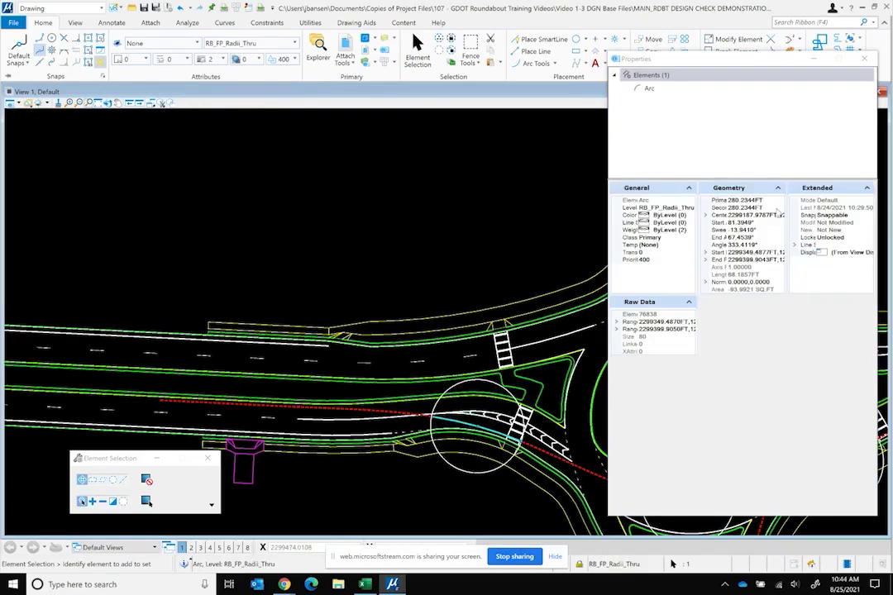
# Switch to the Excel speed workbook and set the radius for the west entry arc to 280
pyautogui.click(365, 585)
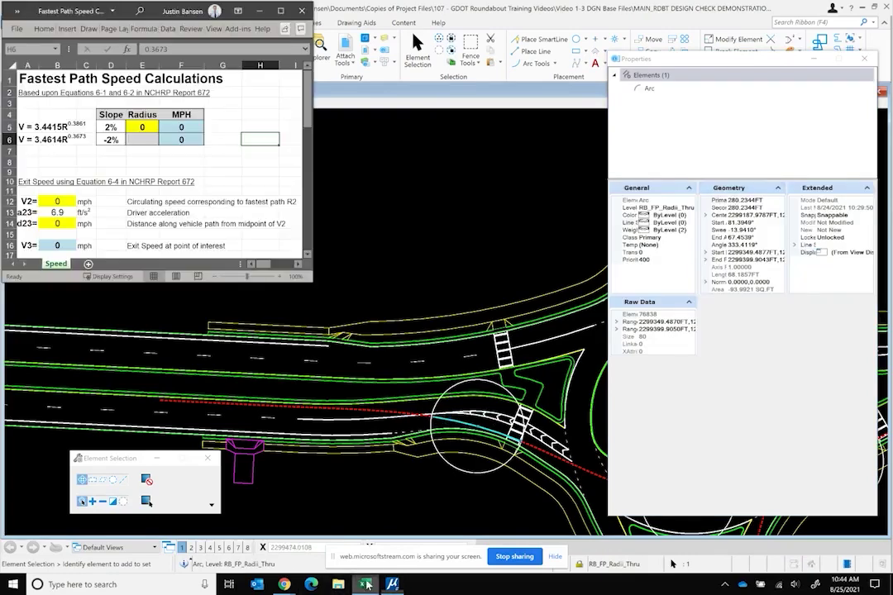
pyautogui.click(141, 126)
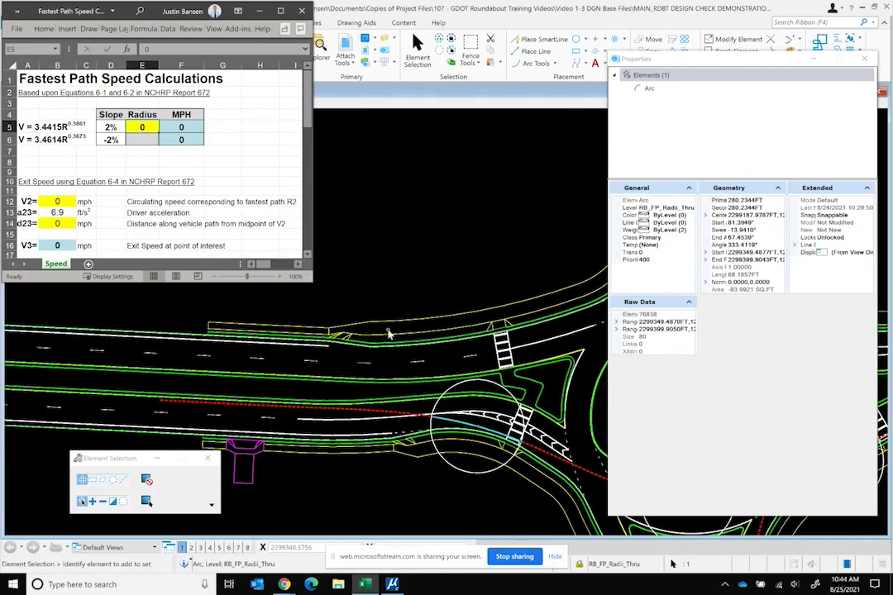
pyautogui.scroll(-2, 116, 386)
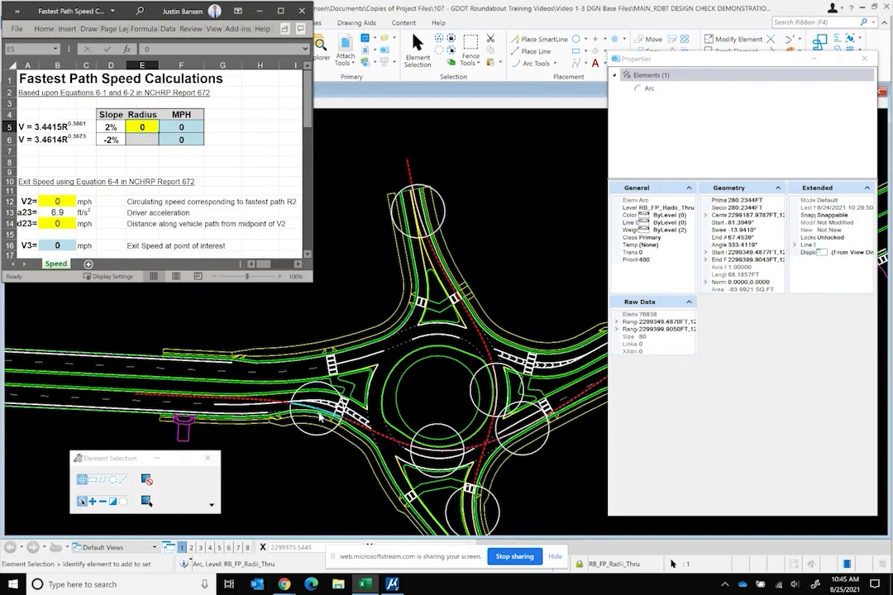
pyautogui.scroll(2, 320, 424)
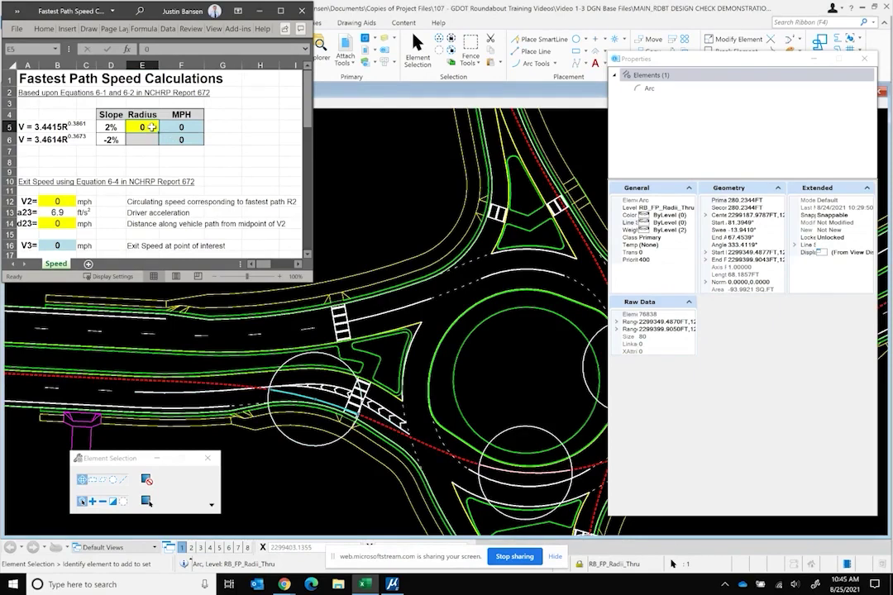
pyautogui.write('280')
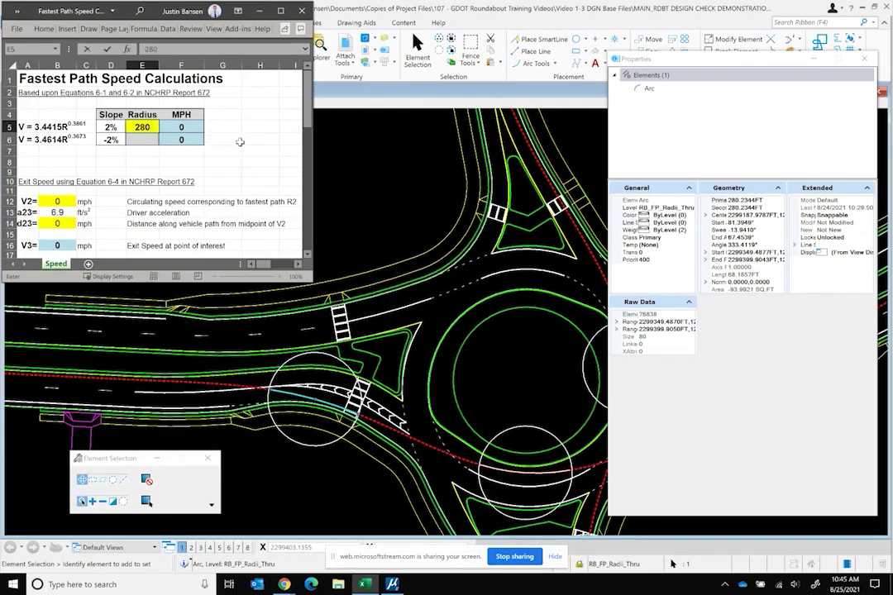
pyautogui.click(220, 139)
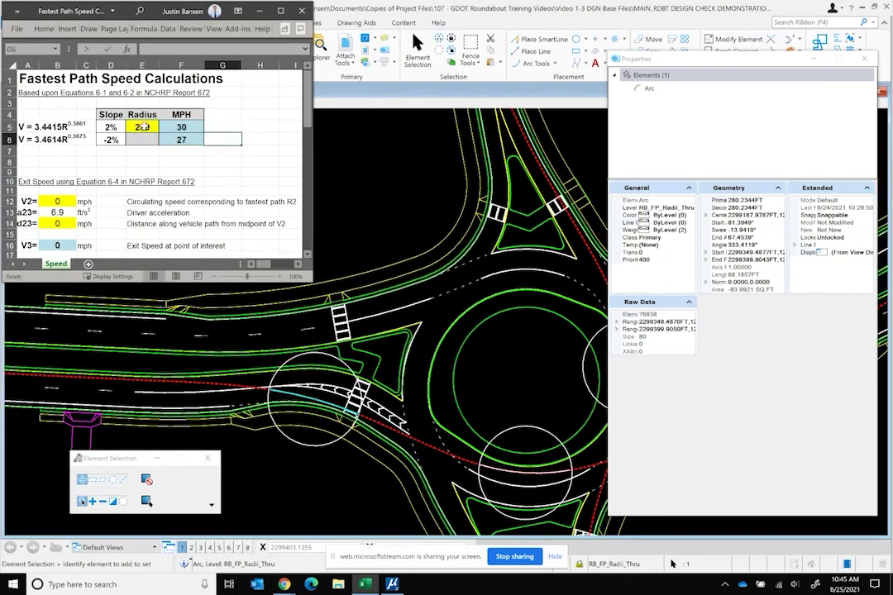
# Compare the calculated speed for the 2% slope with the west entry arc it applies to
pyautogui.click(142, 126)
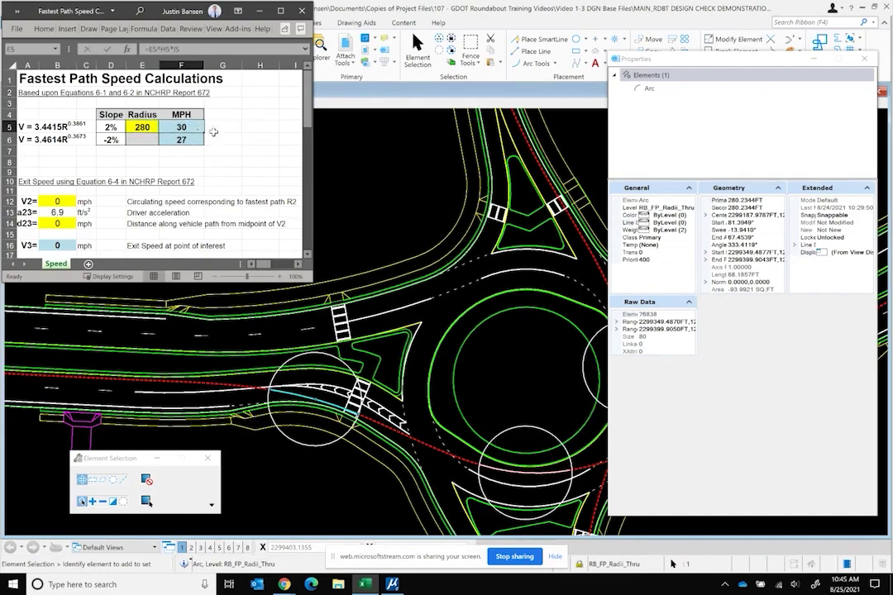
pyautogui.click(259, 150)
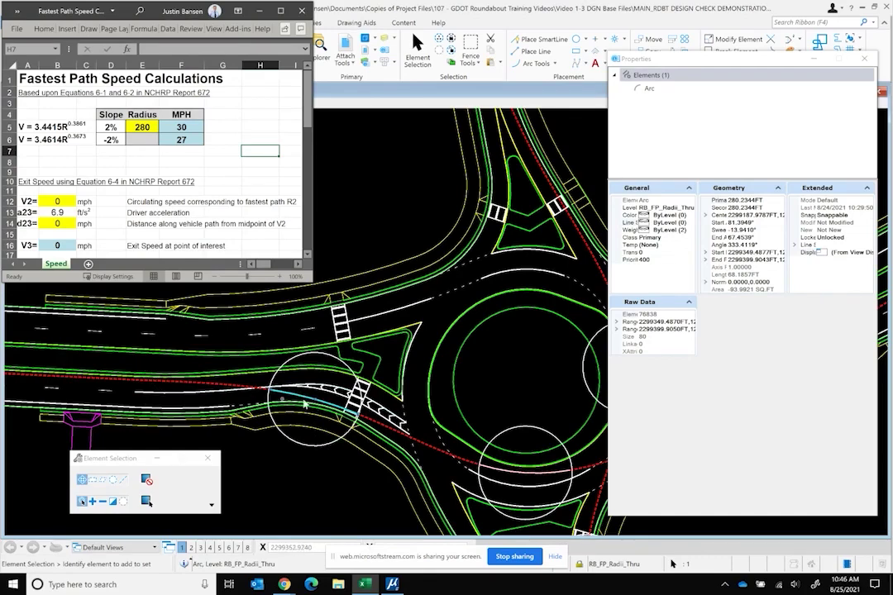
pyautogui.click(183, 126)
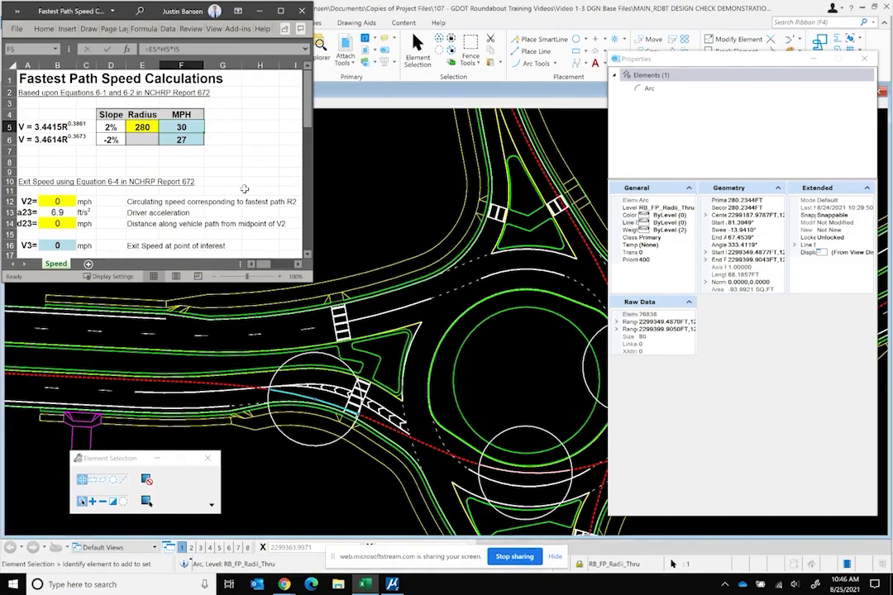
pyautogui.click(260, 172)
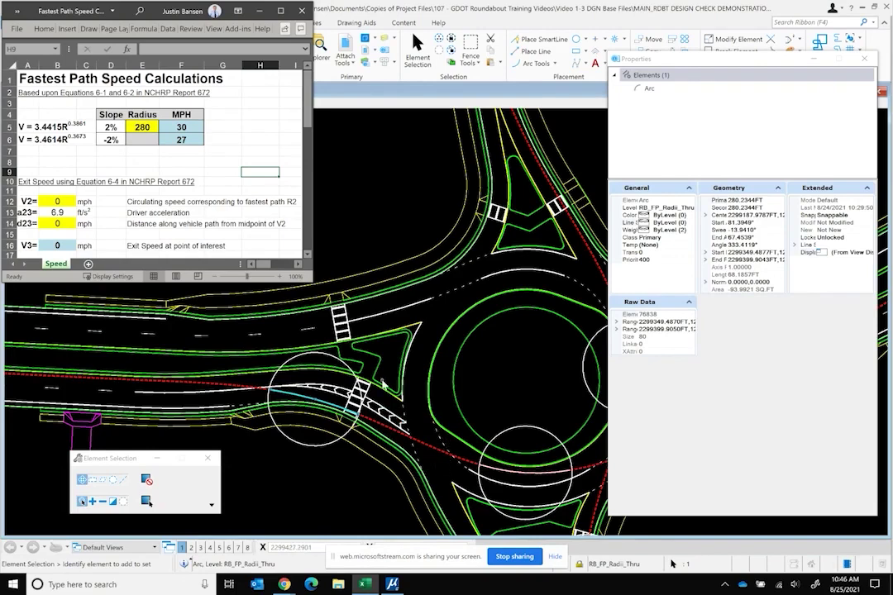
pyautogui.scroll(-2, 219, 319)
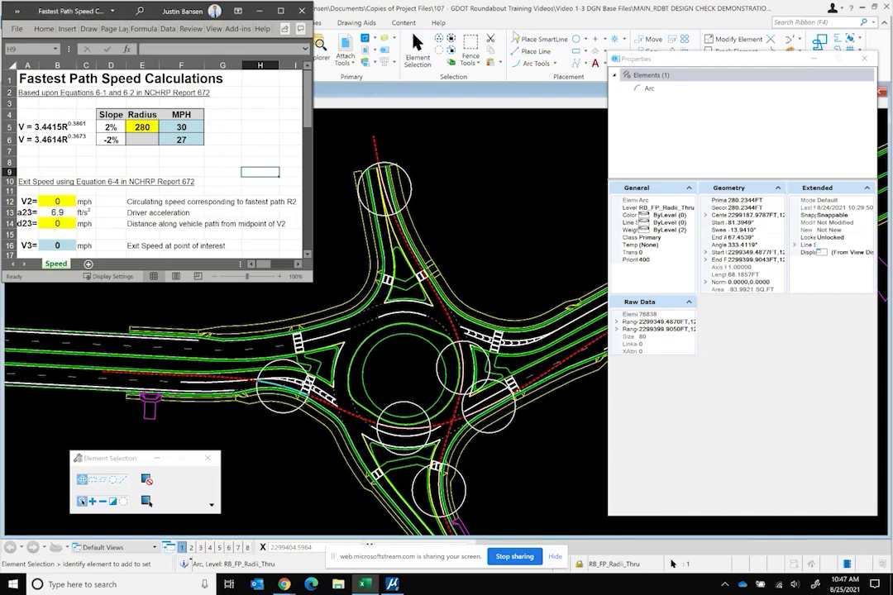
# Switch back to MicroStation and try to edit text on the west entry arc
pyautogui.click(433, 15)
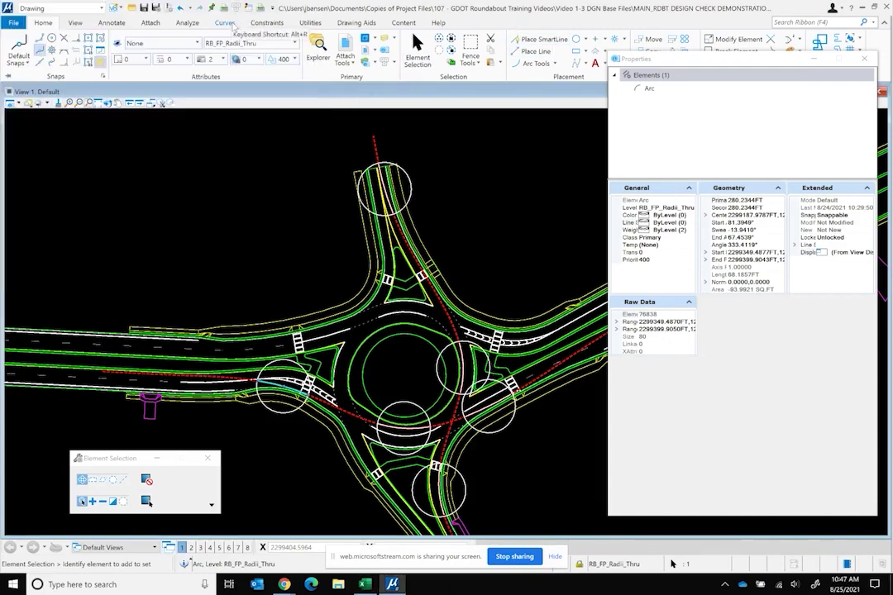
pyautogui.click(112, 22)
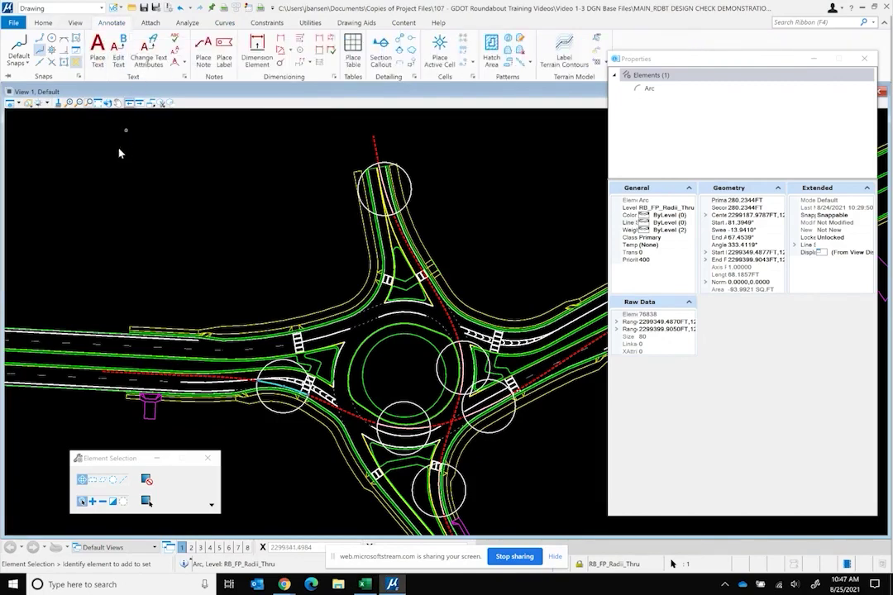
pyautogui.click(119, 51)
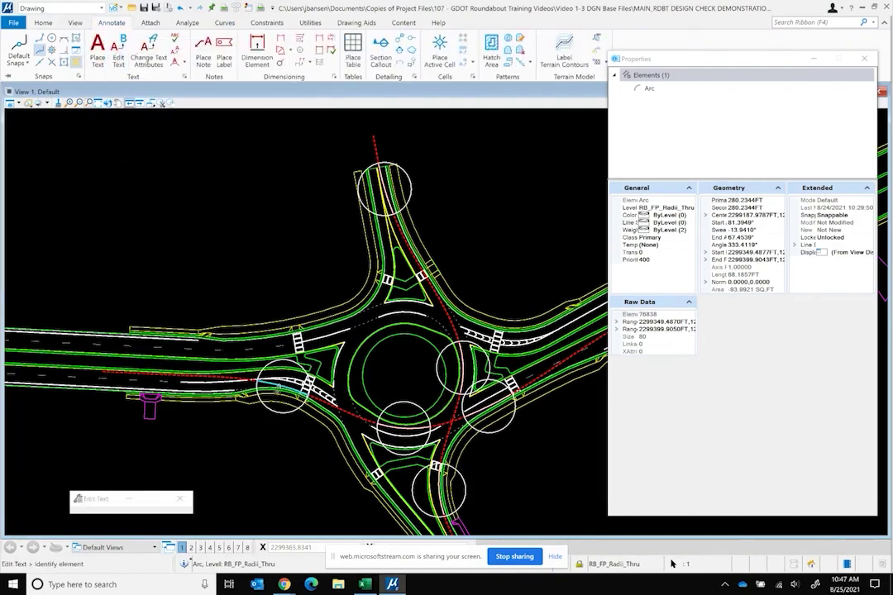
pyautogui.scroll(3, 280, 380)
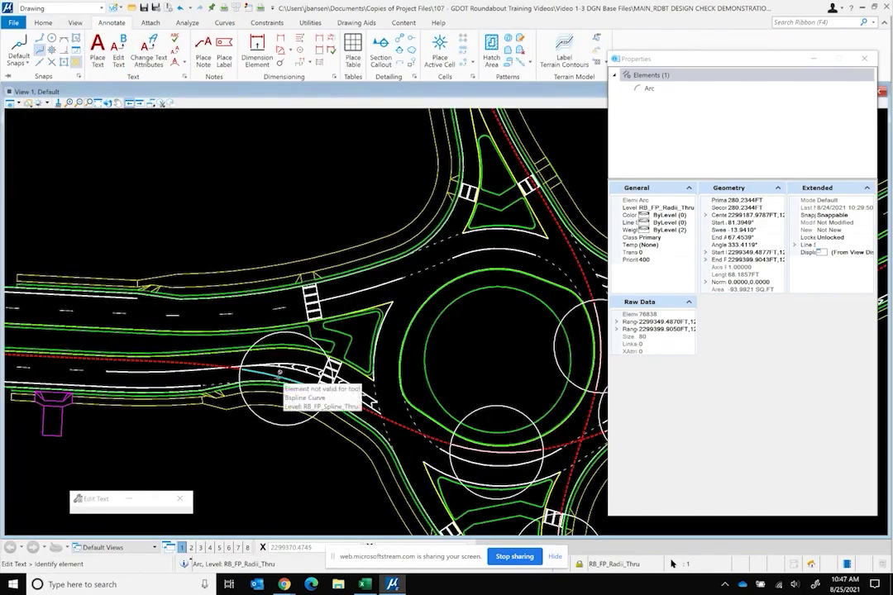
pyautogui.click(282, 374)
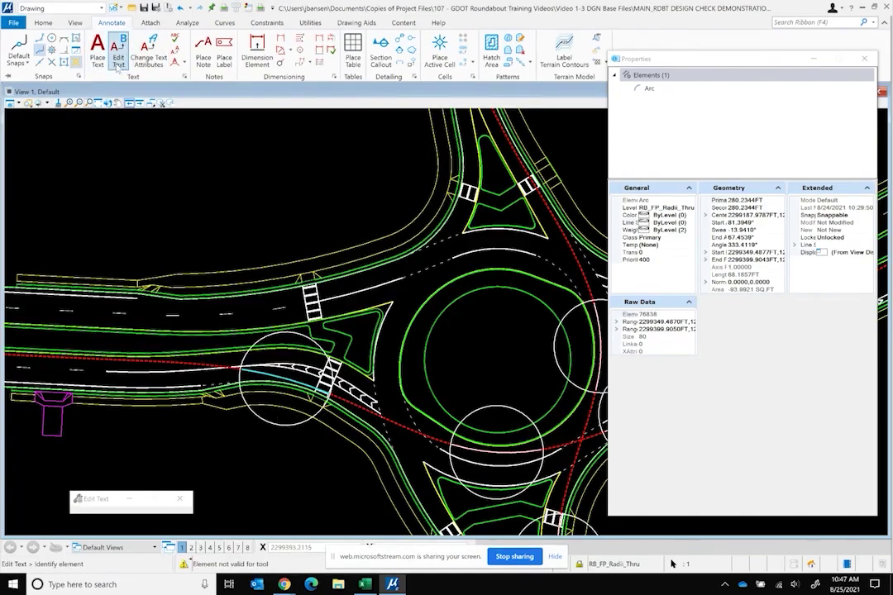
# Place a two-line note reading "R=280 ft" and "V=30 mph" just south of the west entry circle, with its leader pointing at the entry arc
pyautogui.click(203, 51)
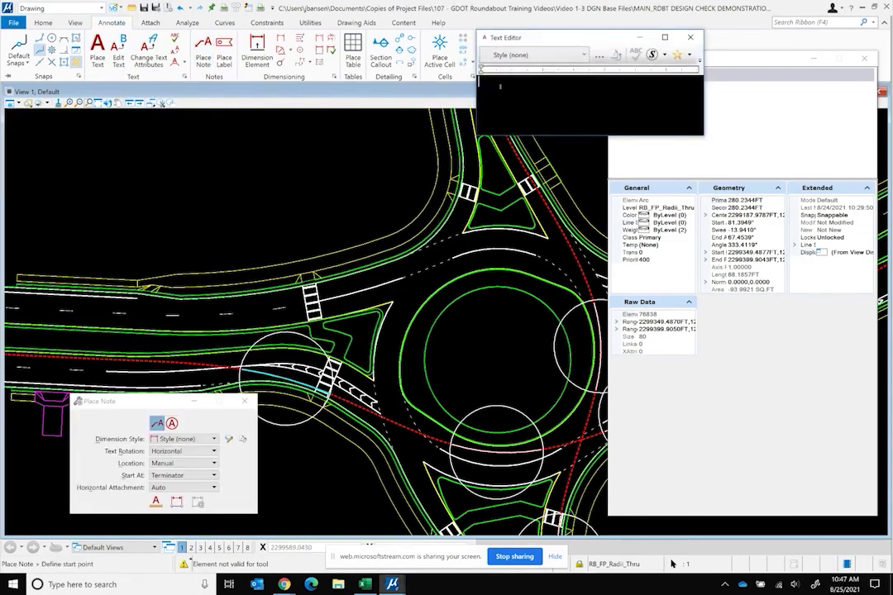
pyautogui.write('R=280 ft')
pyautogui.press('Return')
pyautogui.write('V=30 mph')
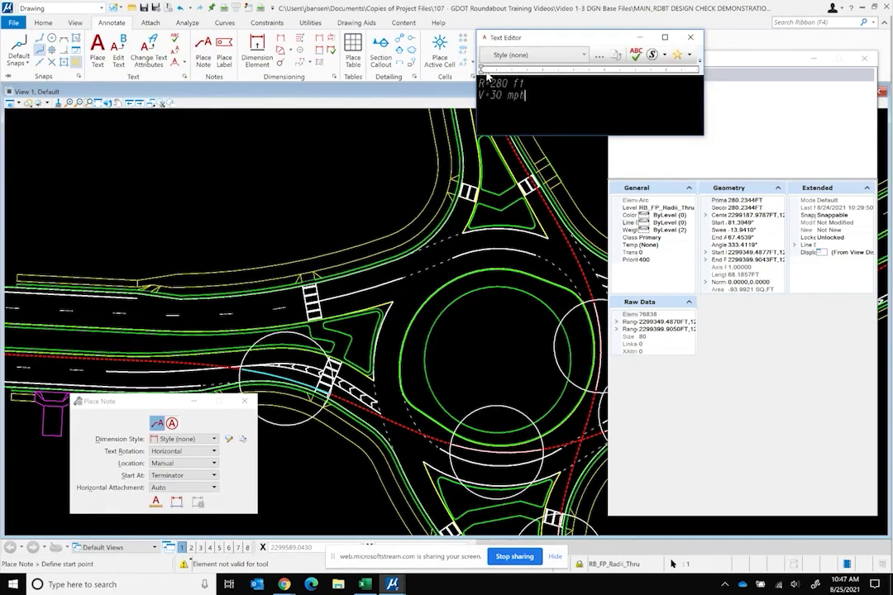
pyautogui.click(285, 381)
pyautogui.scroll(-5, 306, 436)
pyautogui.scroll(3, 297, 437)
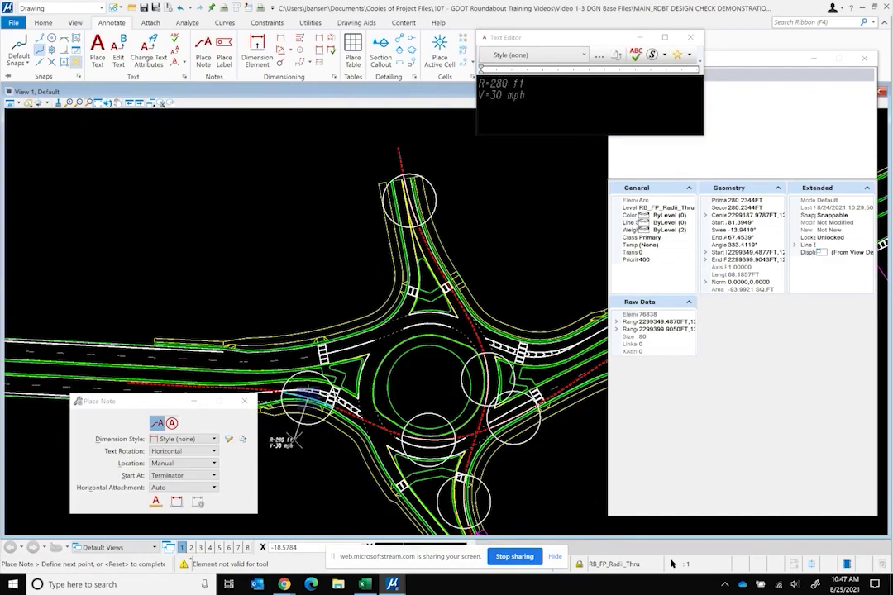
pyautogui.click(299, 438)
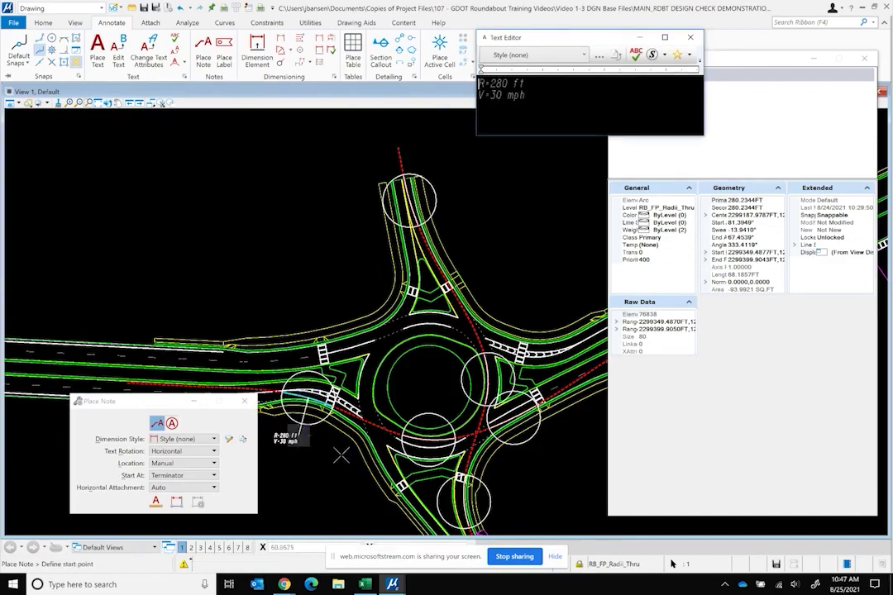
pyautogui.scroll(2, 256, 362)
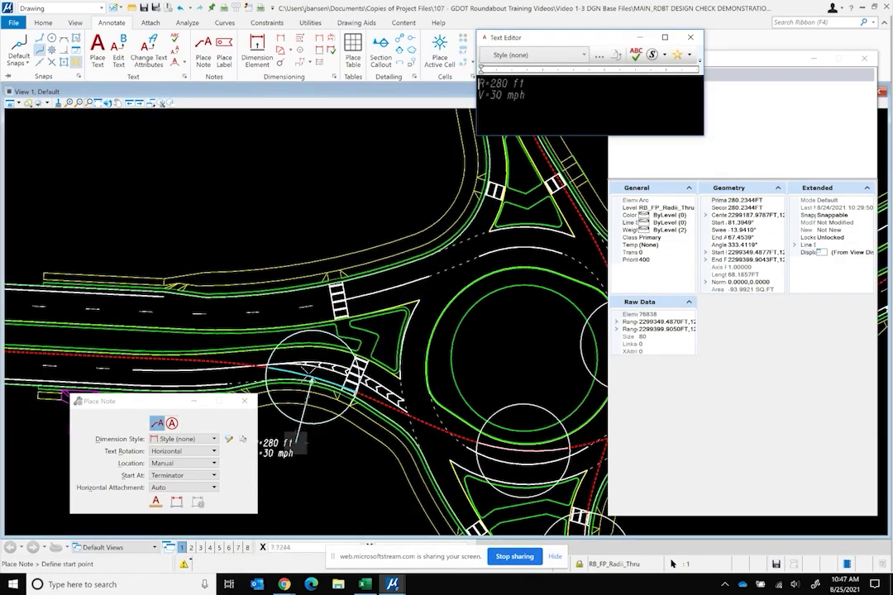
pyautogui.moveTo(165, 401); pyautogui.dragTo(139, 409)
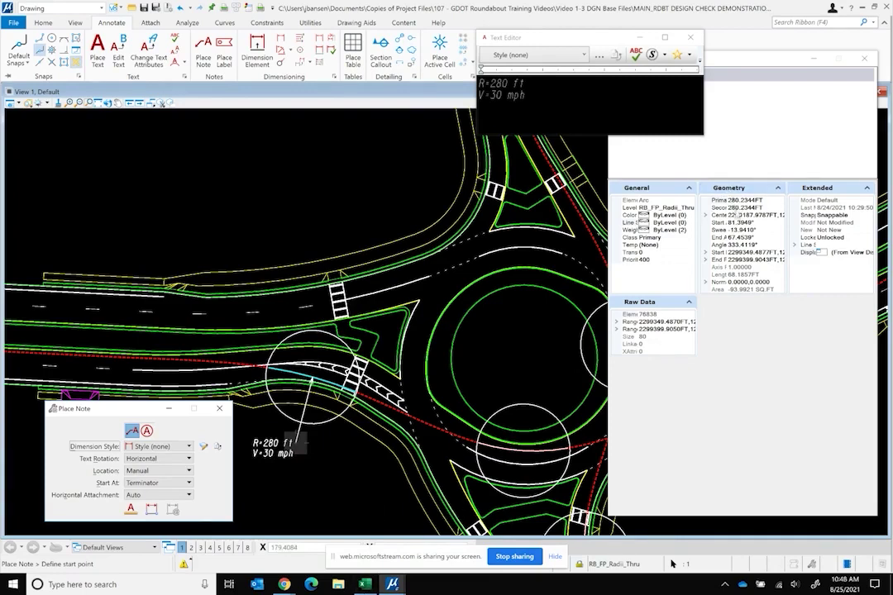
# Finish the west entry arc's note, close the text editor and exit note placement
pyautogui.moveTo(277, 586)
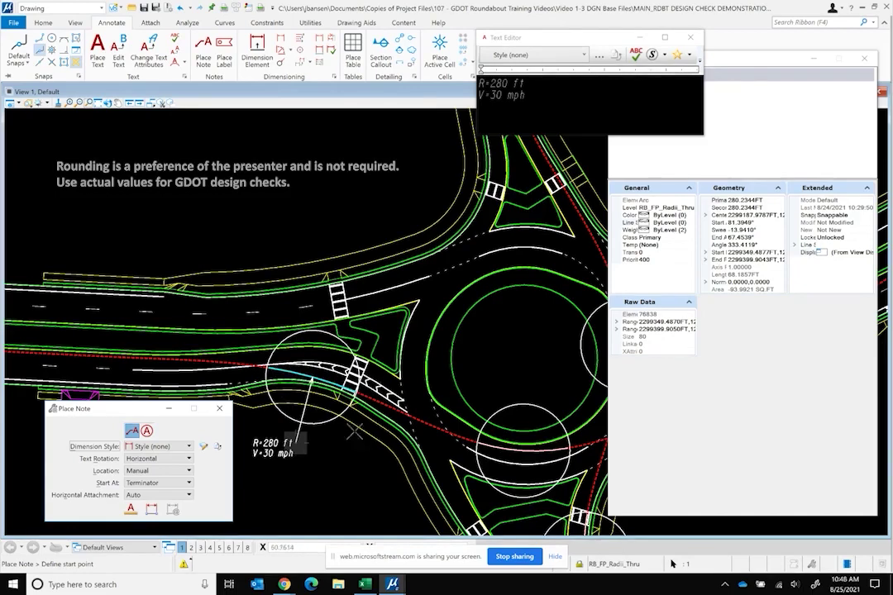
pyautogui.click(294, 377)
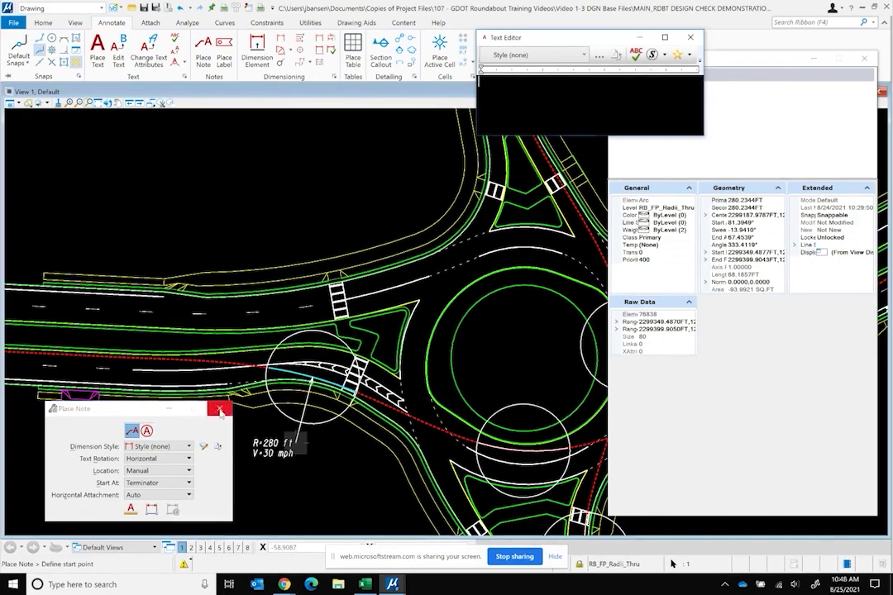
pyautogui.click(368, 586)
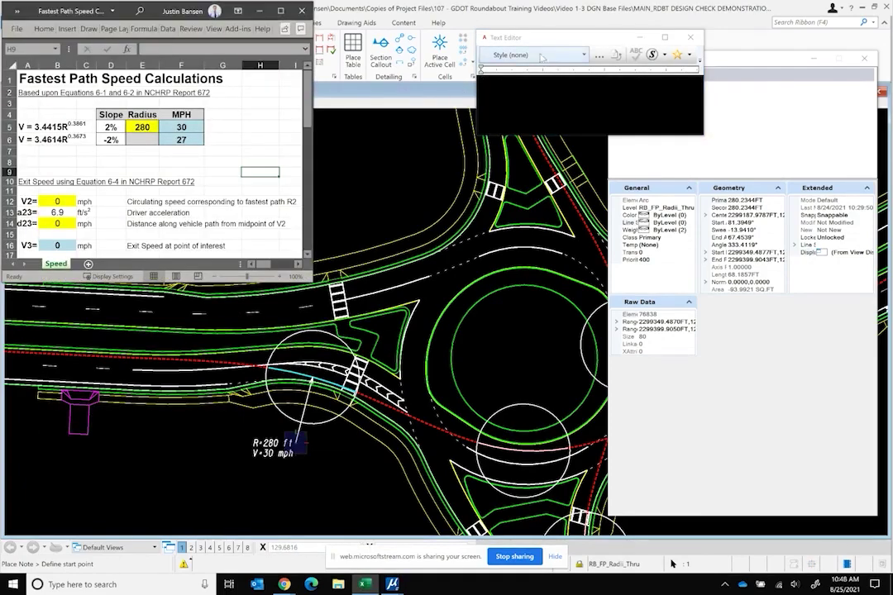
pyautogui.hotkey('alt', 'Tab')
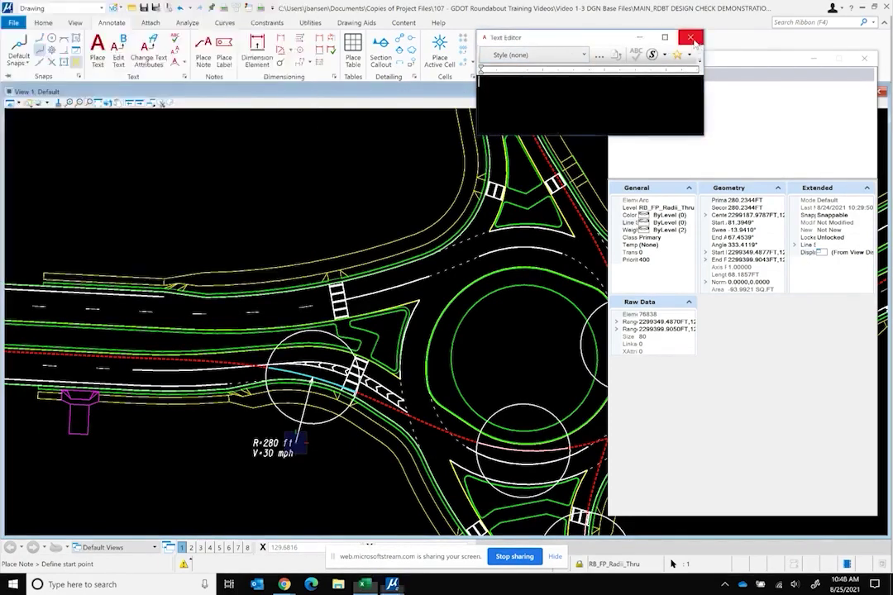
pyautogui.press('Escape')
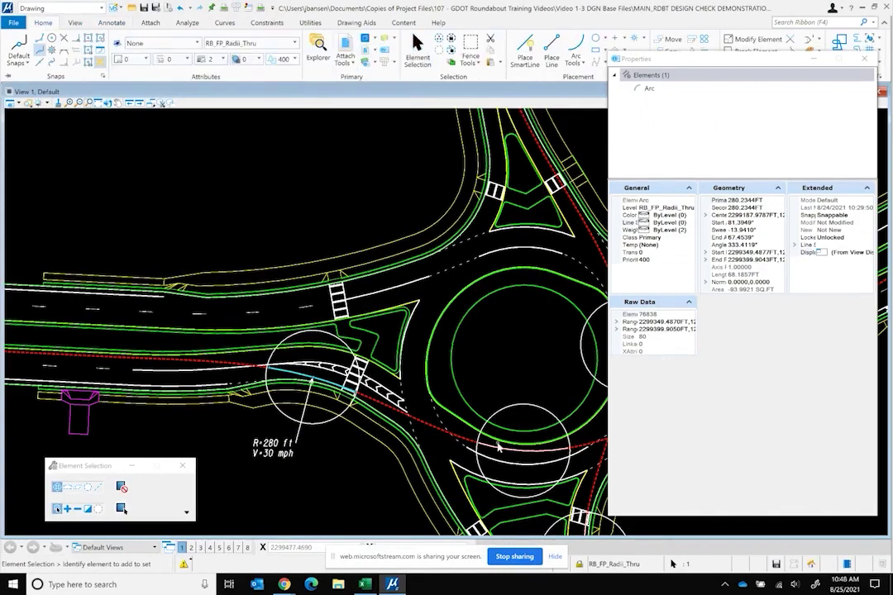
# Read the radius of the circulating arc south of the central island and set the radius in the Excel speed workbook to 145
pyautogui.click(533, 473)
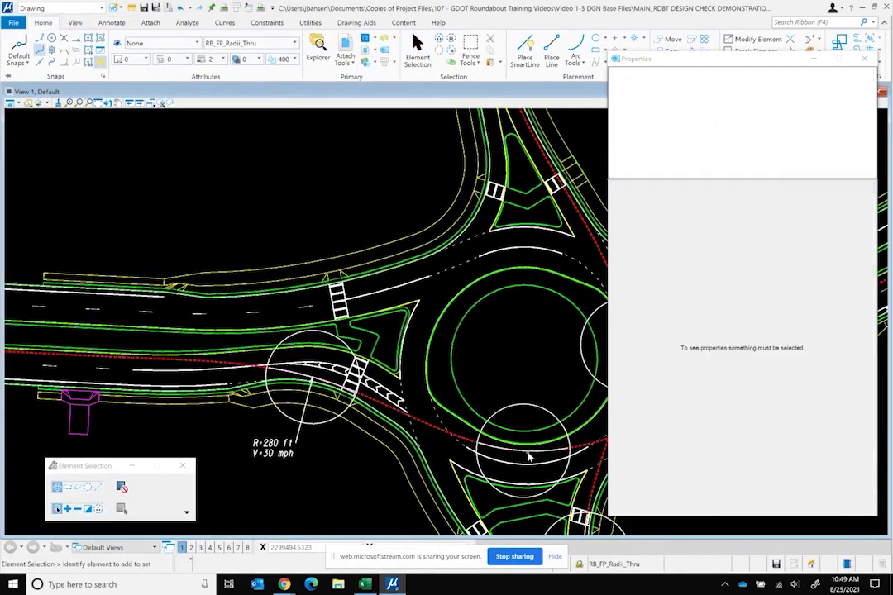
pyautogui.click(541, 476)
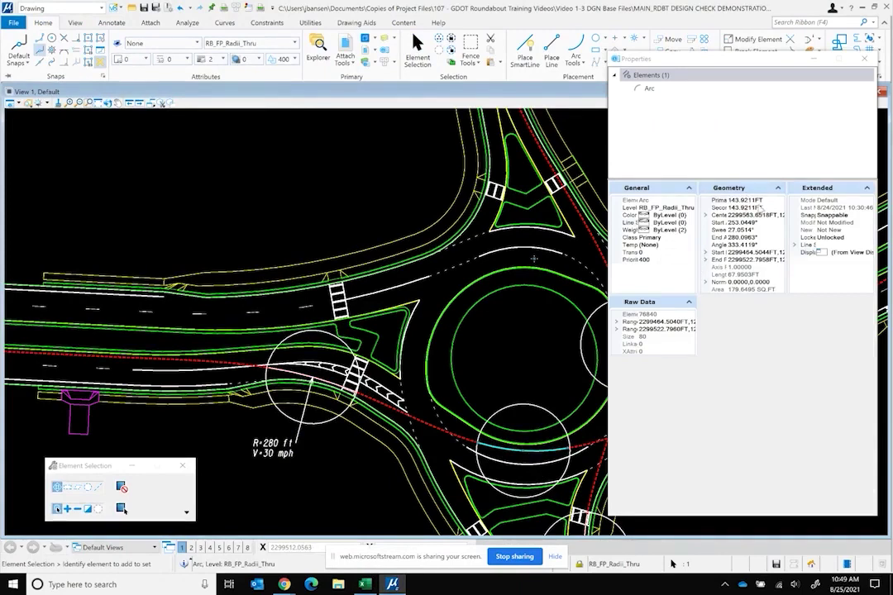
pyautogui.click(365, 585)
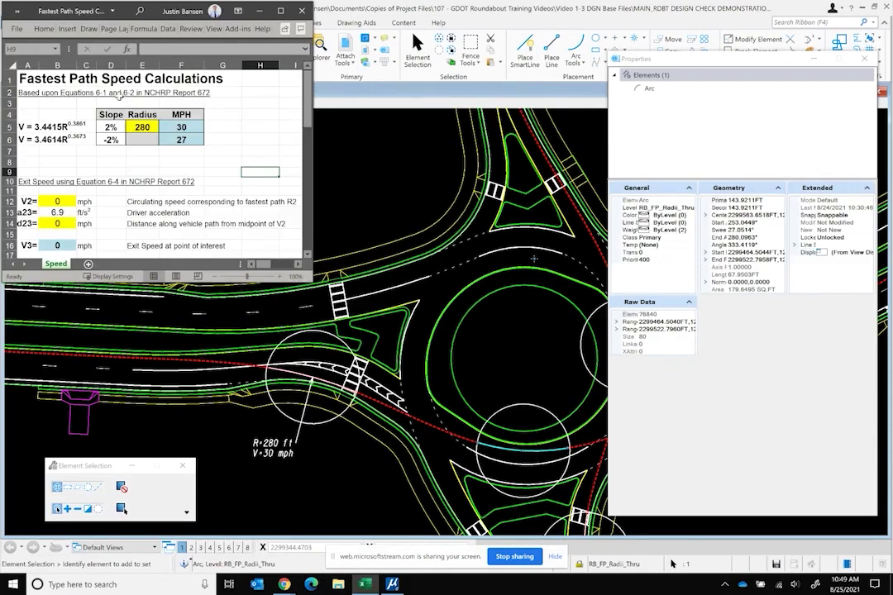
pyautogui.click(145, 127)
pyautogui.write('145')
pyautogui.press('Tab')
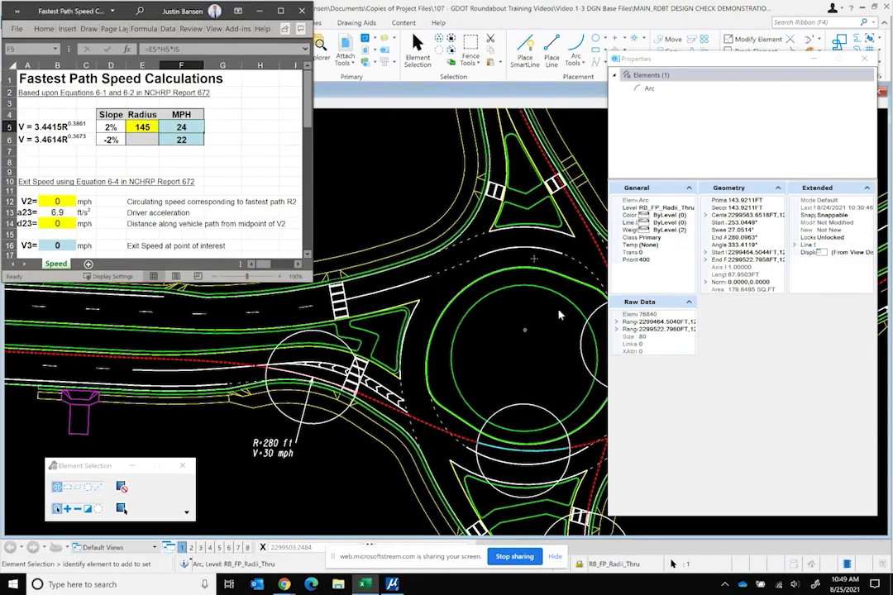
pyautogui.moveTo(542, 469)
pyautogui.mouseDown(button='middle')
pyautogui.moveTo(366, 488)
pyautogui.moveTo(389, 447)
pyautogui.mouseUp(button='middle')
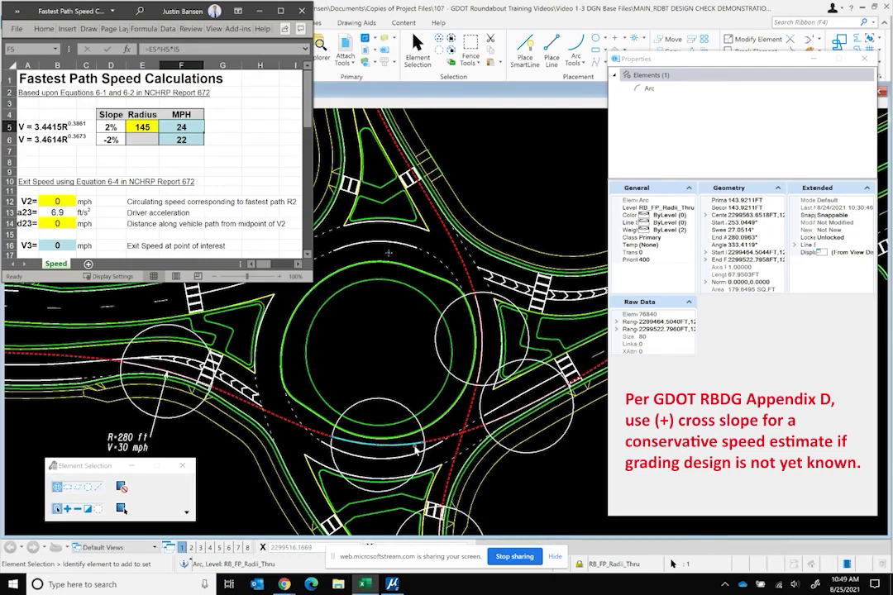
# Start a note in the drawing with the two-line text "R=145 ft" and "V=22 mph"
pyautogui.click(202, 145)
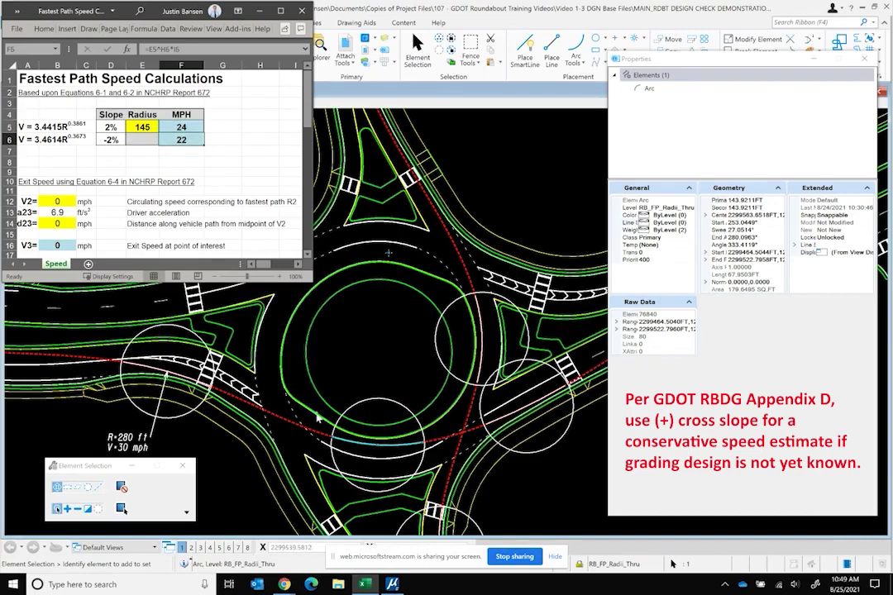
pyautogui.click(387, 16)
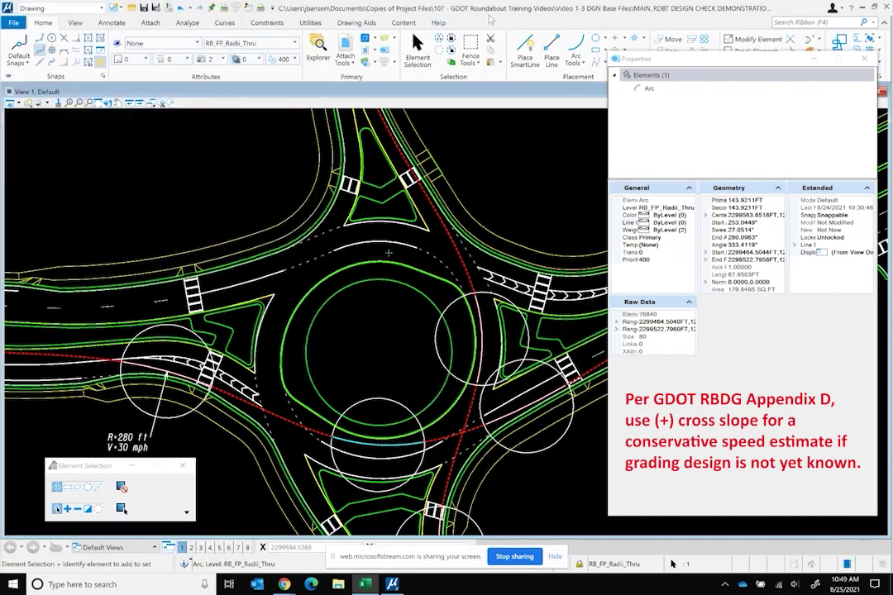
pyautogui.click(114, 23)
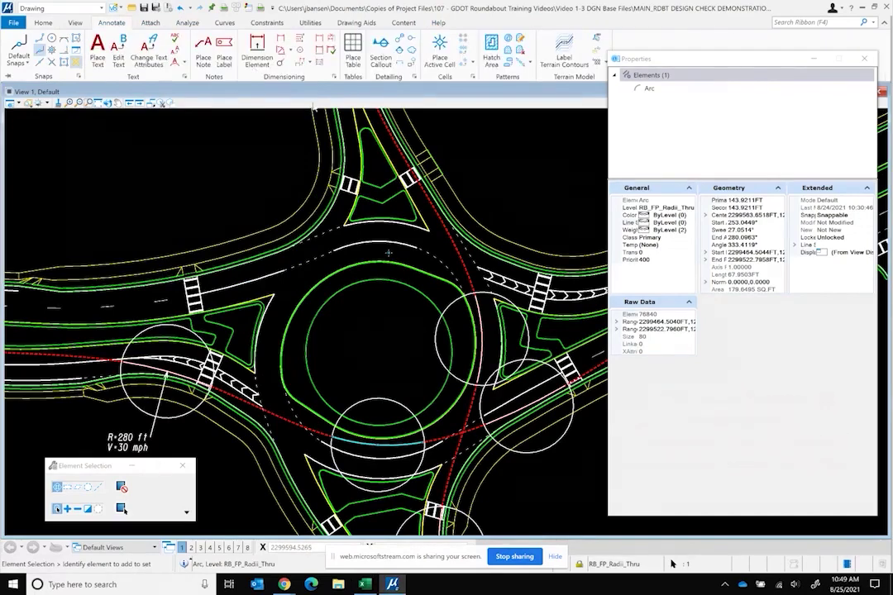
pyautogui.click(203, 52)
pyautogui.write('V')
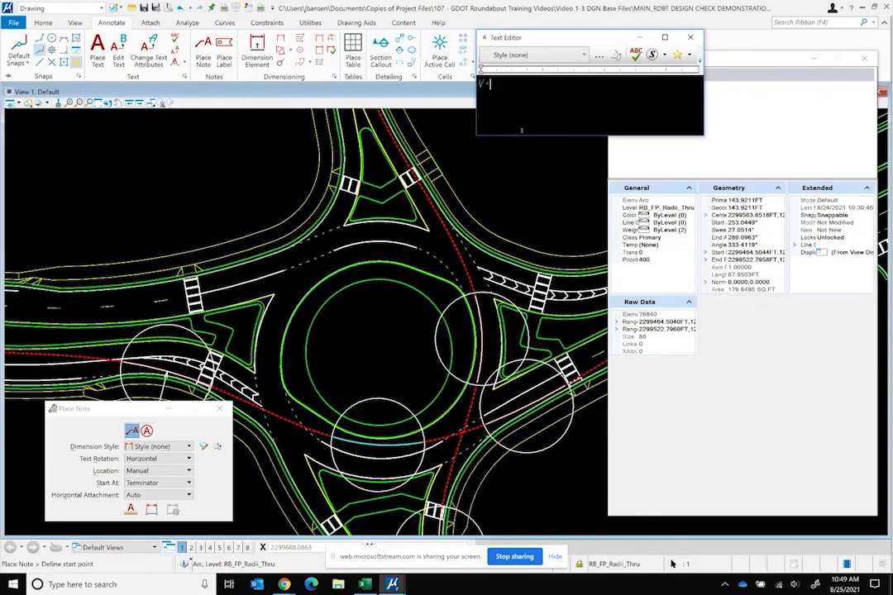
pyautogui.write('=145 ft')
pyautogui.press('Return')
pyautogui.write('V=22mph')
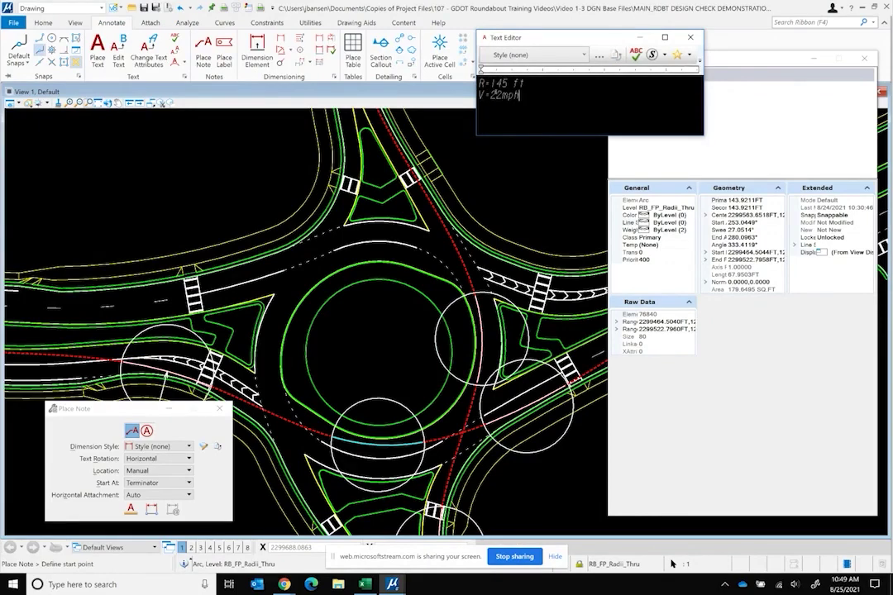
pyautogui.click(503, 95)
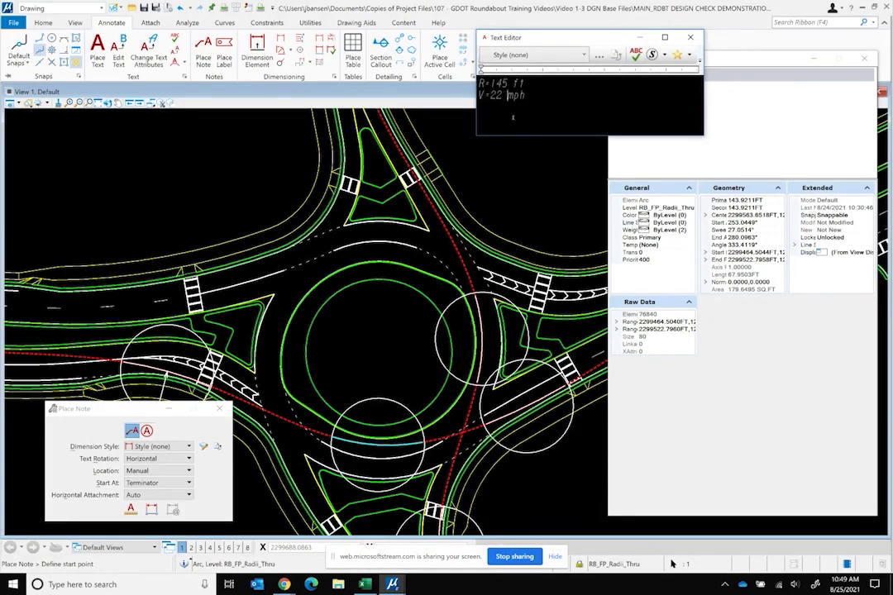
# Place the note with its leader pointing at the circulating arc below the central island, then finish note placement
pyautogui.click(366, 443)
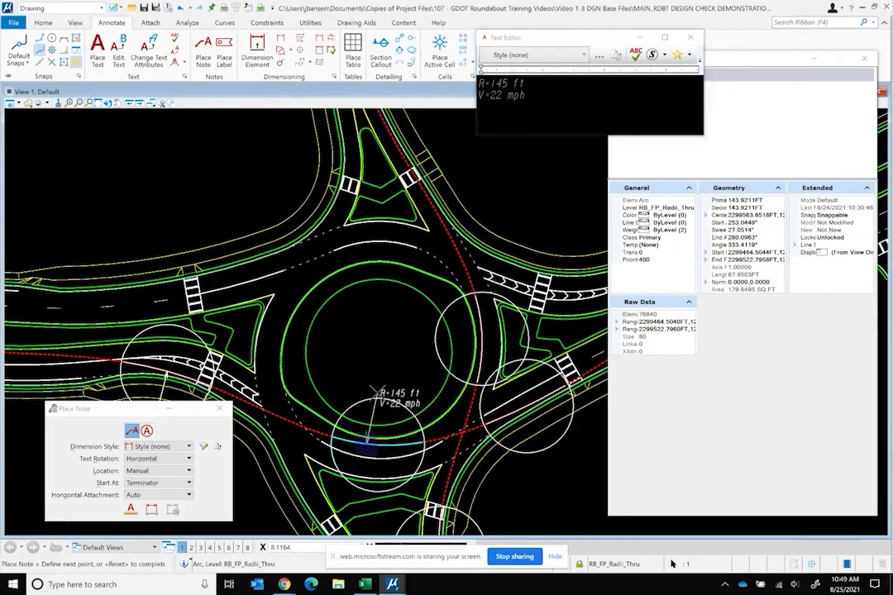
pyautogui.click(378, 382)
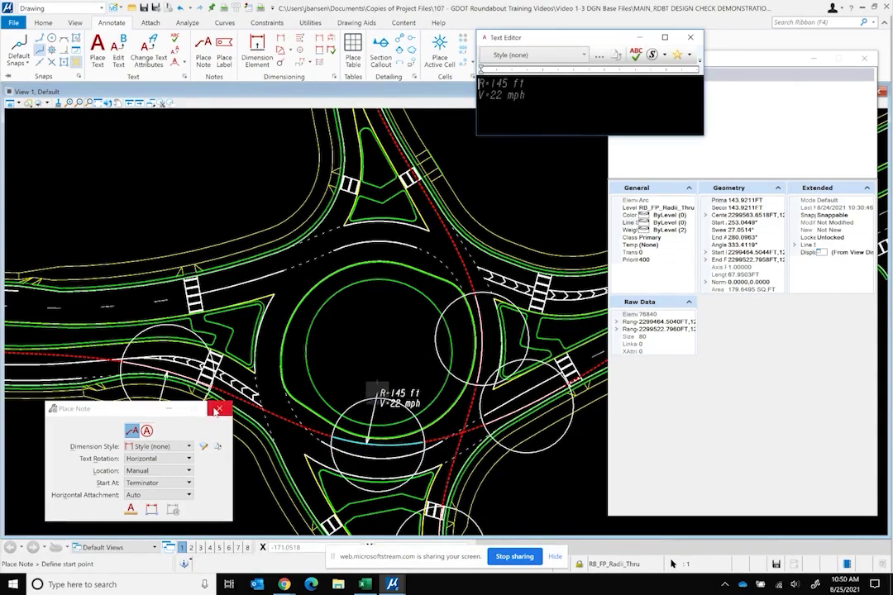
pyautogui.click(217, 410)
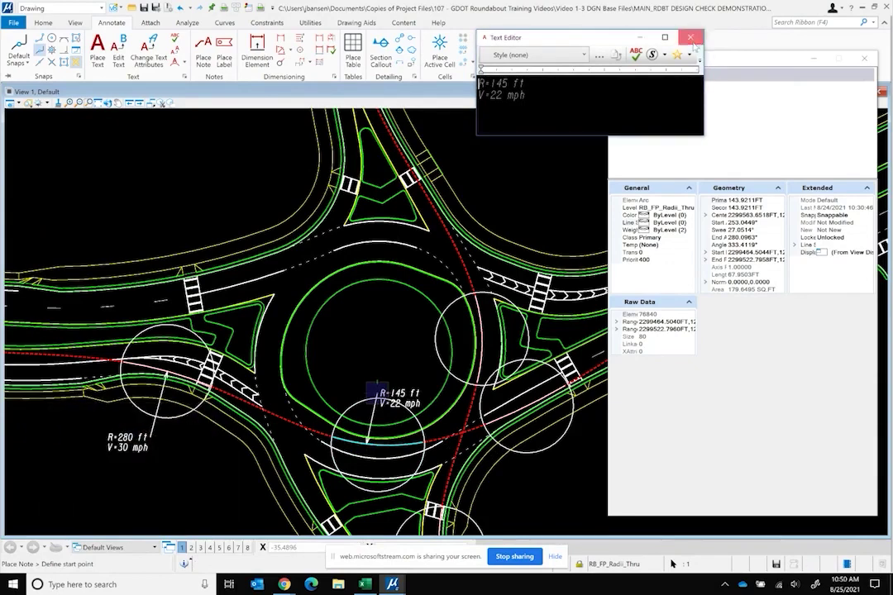
# Check the radius of the through-path exit arc near the right-hand crosswalk and enter 460 as the radius in the speed workbook
pyautogui.hotkey('alt', 'Tab')
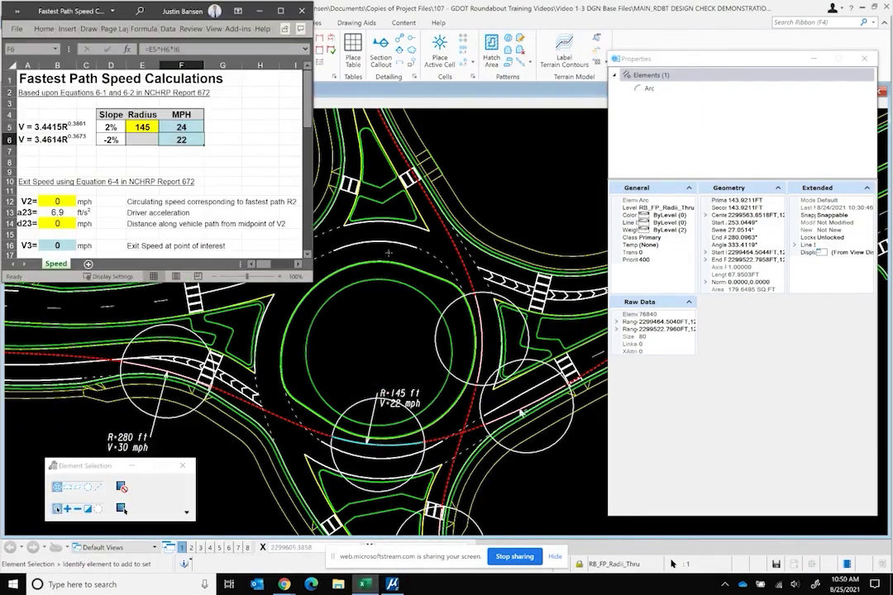
pyautogui.hotkey('alt', 'Tab')
pyautogui.click(521, 416)
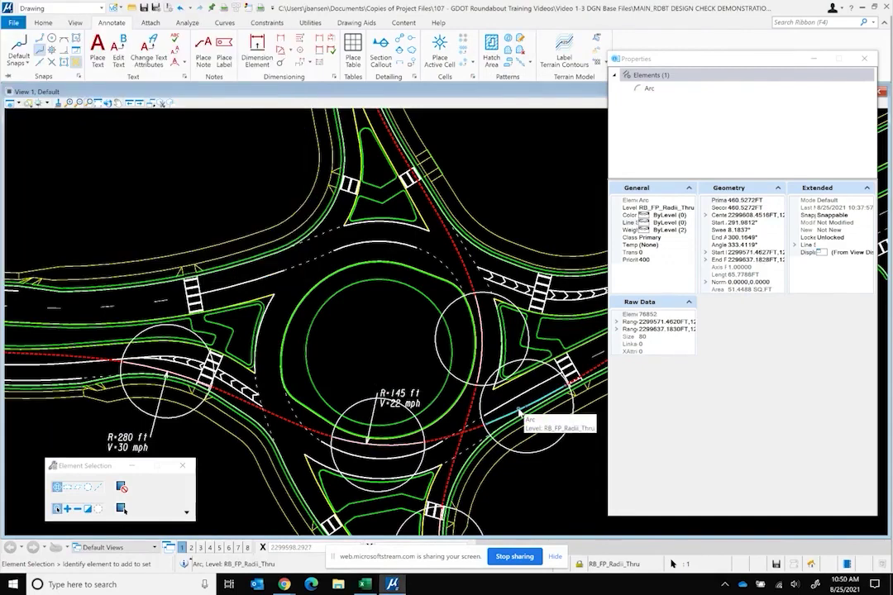
pyautogui.hotkey('alt', 'Tab')
pyautogui.click(142, 127)
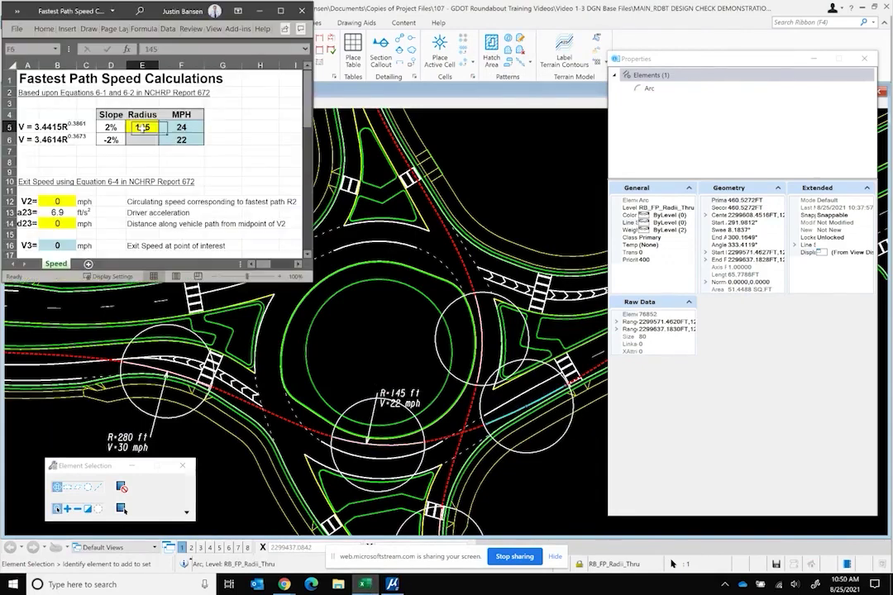
pyautogui.write('460-')
pyautogui.press('BackSpace')
pyautogui.click(248, 138)
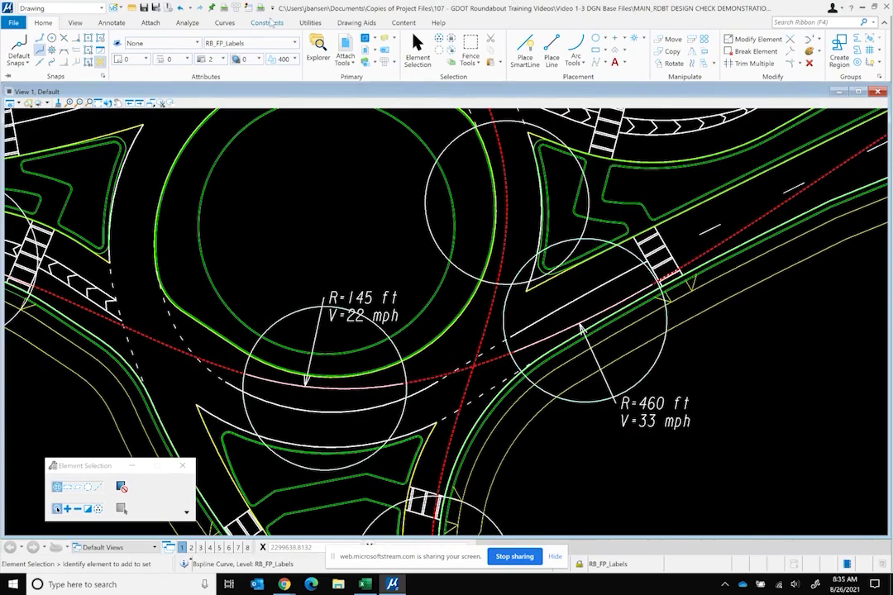
# Draw an open through-points B-spline along the fastest path from the 145 ft arc's midpoint to the exit crosswalk
pyautogui.click(229, 23)
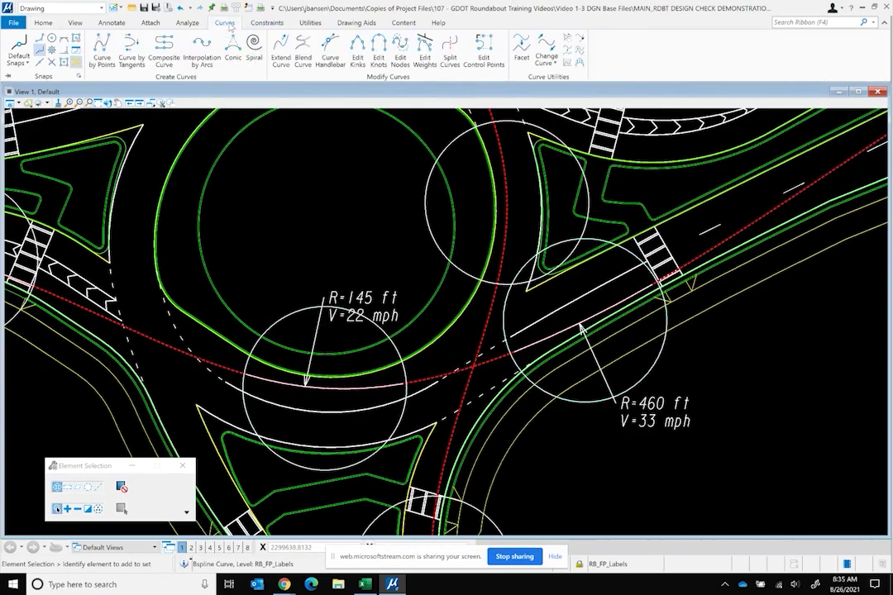
pyautogui.click(95, 41)
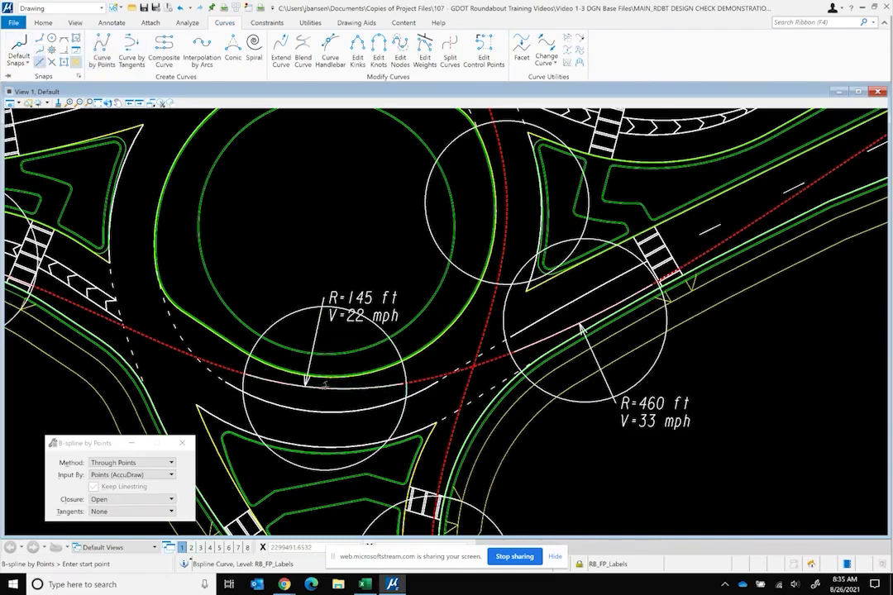
pyautogui.click(321, 382)
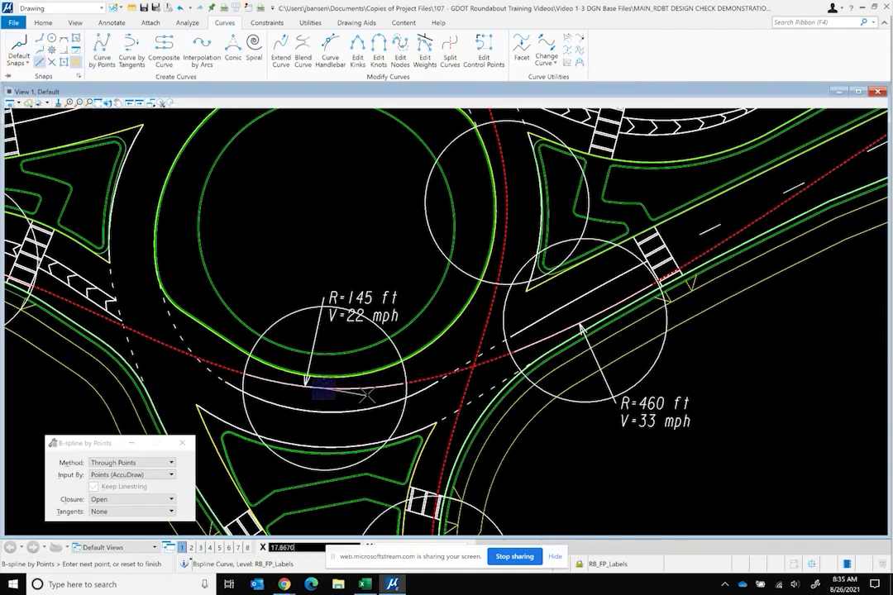
pyautogui.click(378, 386)
pyautogui.click(419, 380)
pyautogui.click(488, 361)
pyautogui.click(542, 333)
pyautogui.click(599, 311)
pyautogui.click(641, 286)
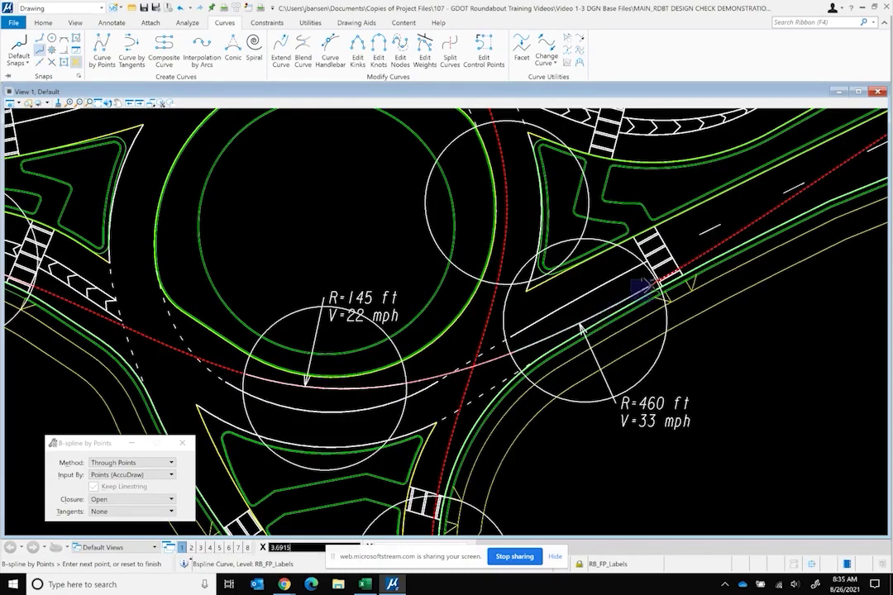
pyautogui.rightClick(753, 370)
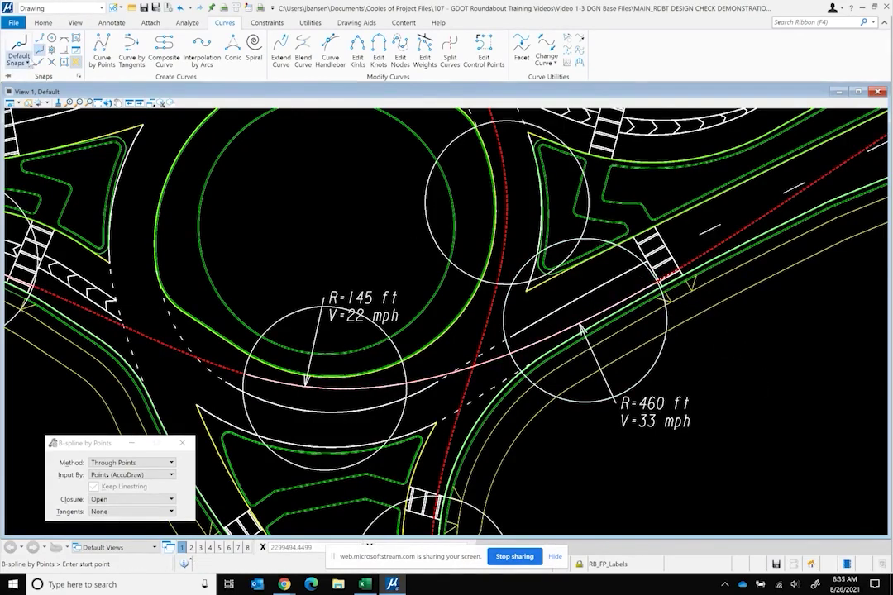
# Select the new B-spline curve, check its end at the crosswalk, and open its properties to read its length
pyautogui.click(45, 24)
pyautogui.click(418, 48)
pyautogui.scroll(5, 693, 287)
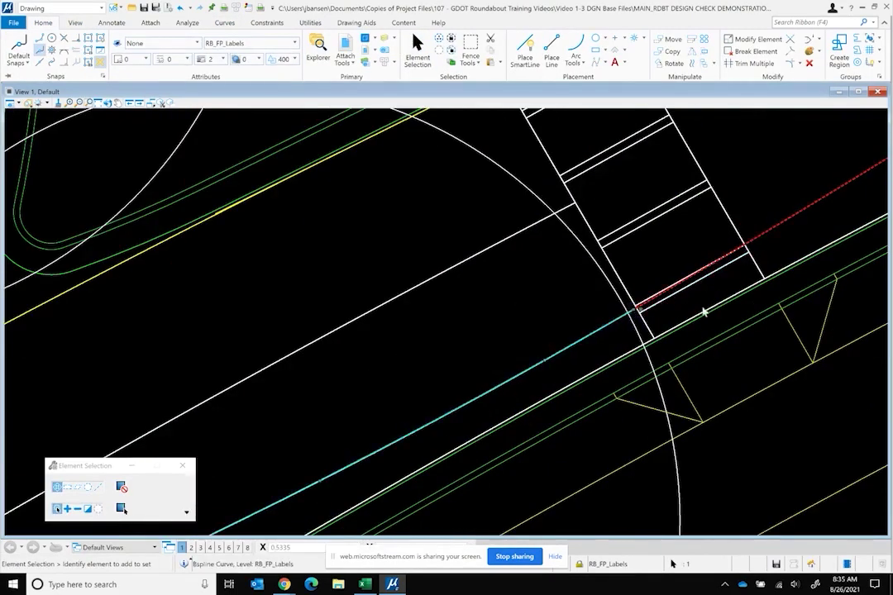
pyautogui.scroll(-6, 704, 312)
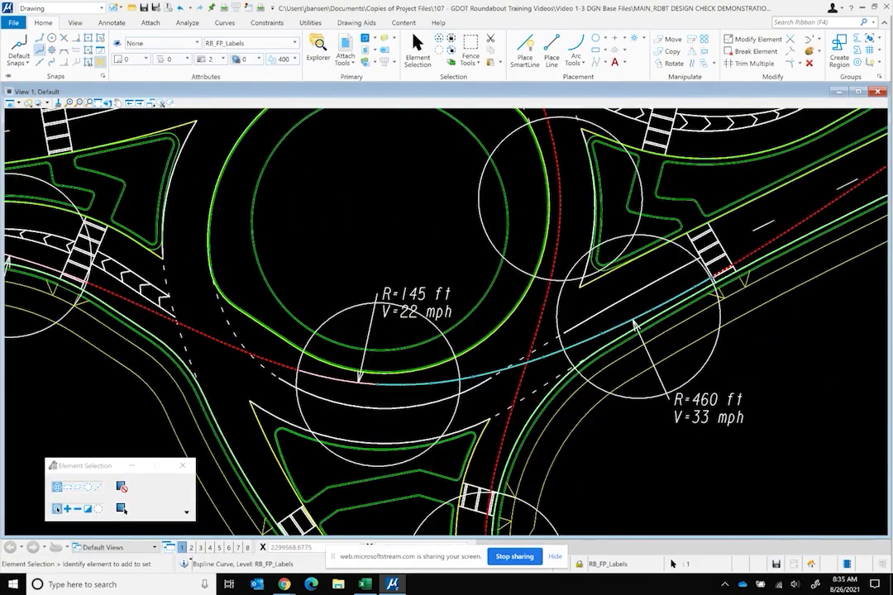
pyautogui.doubleClick(368, 382)
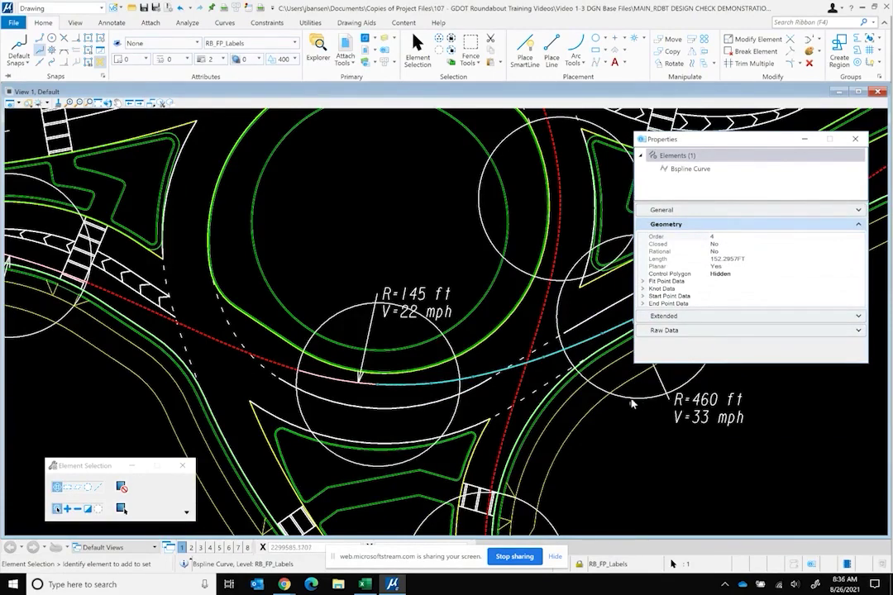
# In the Excel exit speed calculation, set V2 to 22 and the distance d23 to 152
pyautogui.click(363, 585)
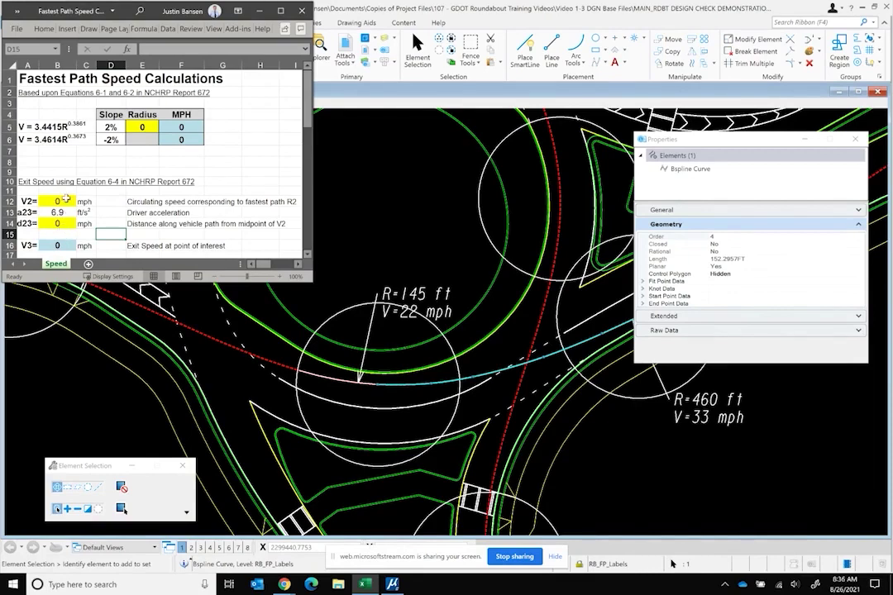
pyautogui.click(62, 202)
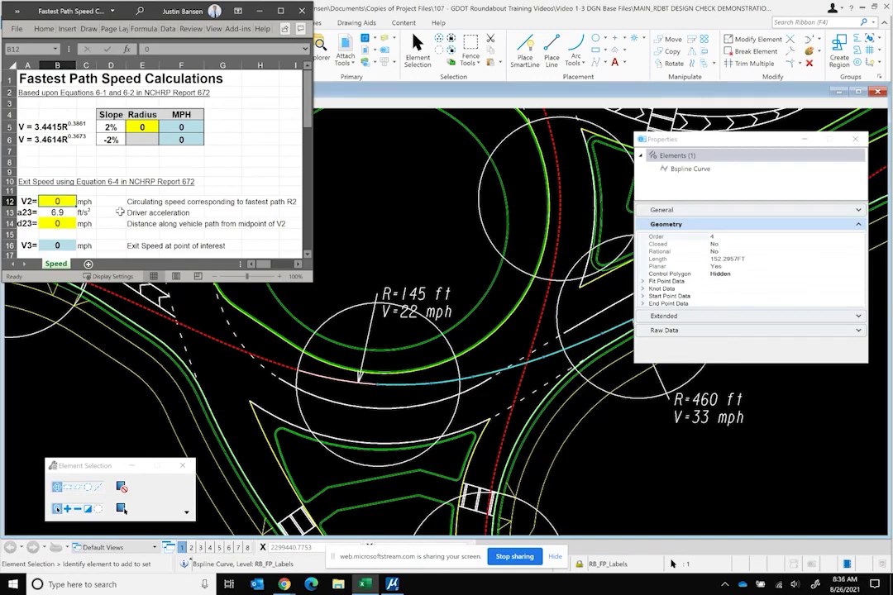
pyautogui.write('22')
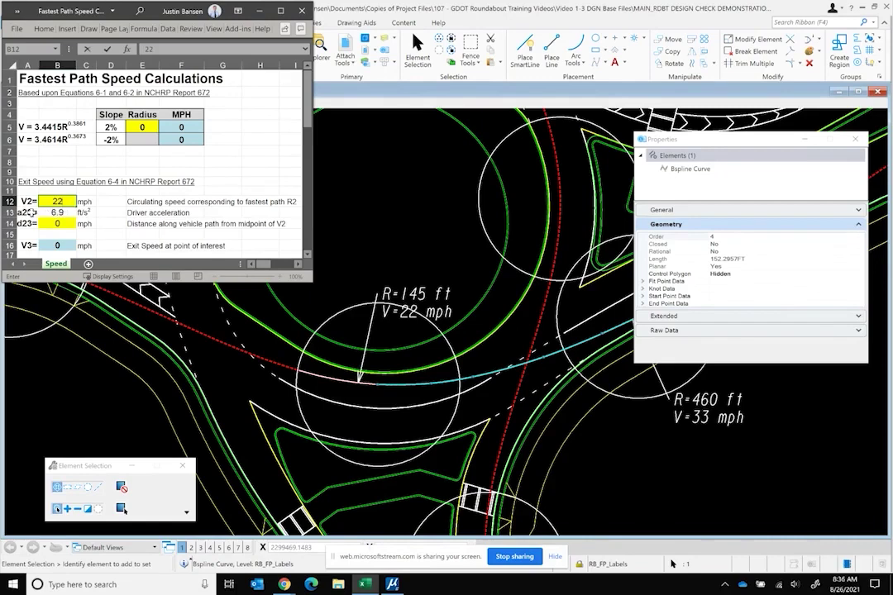
pyautogui.click(69, 224)
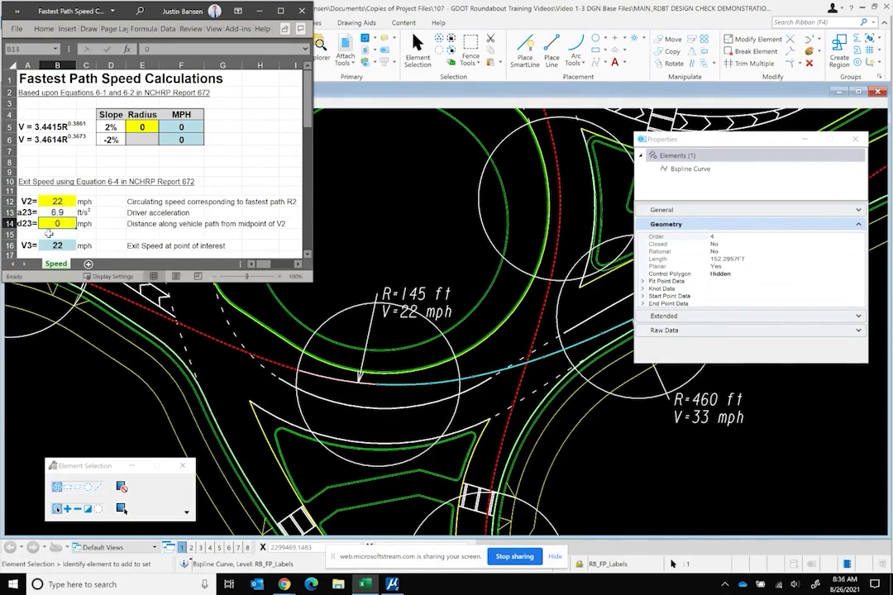
pyautogui.write('153')
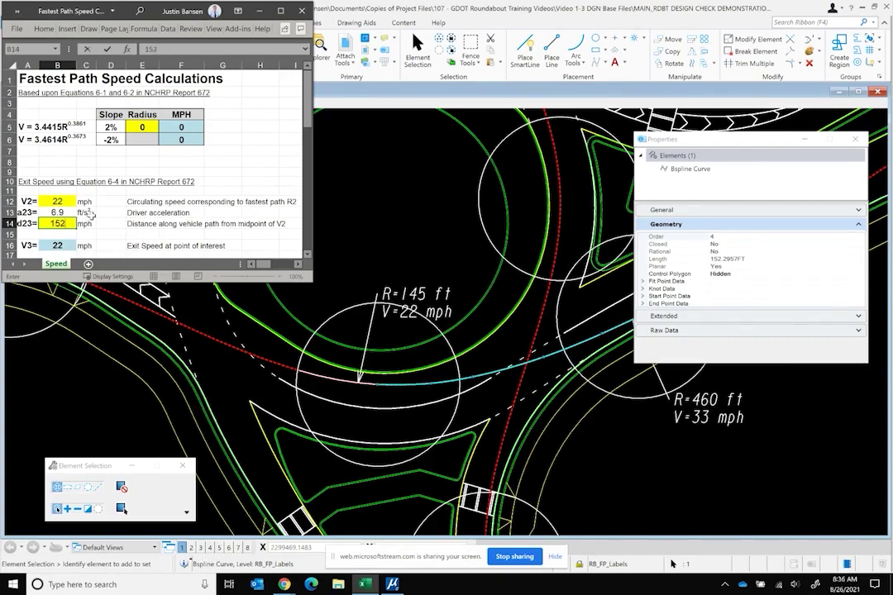
pyautogui.click(110, 234)
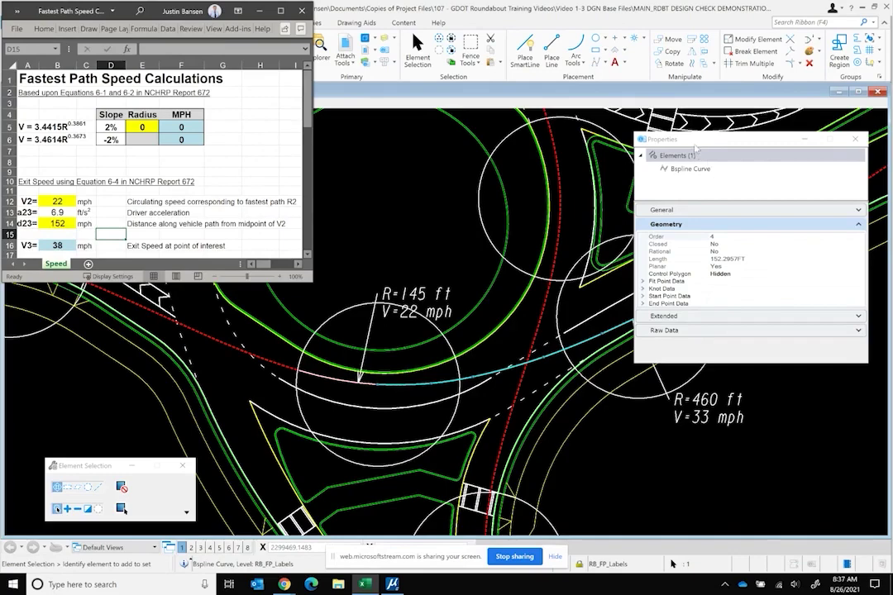
# Close the curve's properties and delete the measuring B-spline along the exit path
pyautogui.click(855, 139)
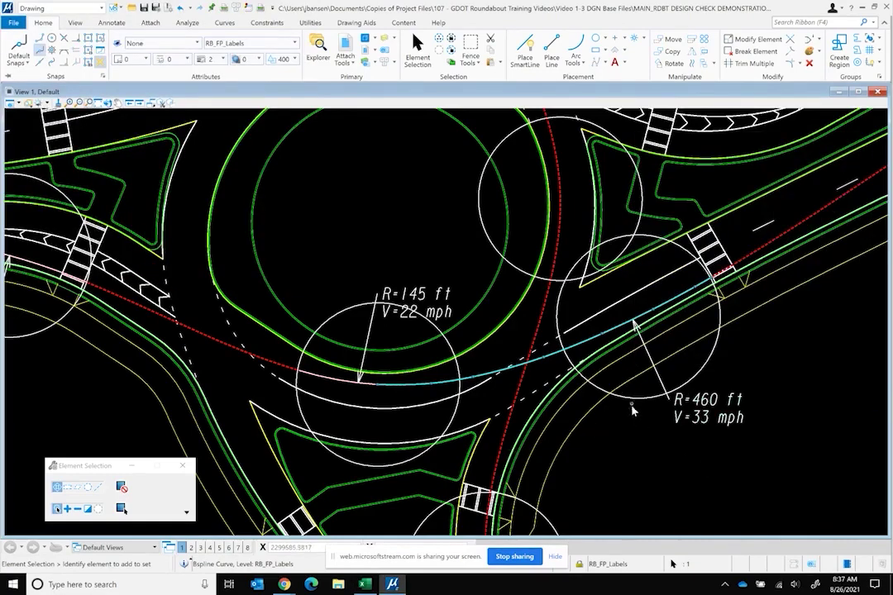
pyautogui.click(548, 360)
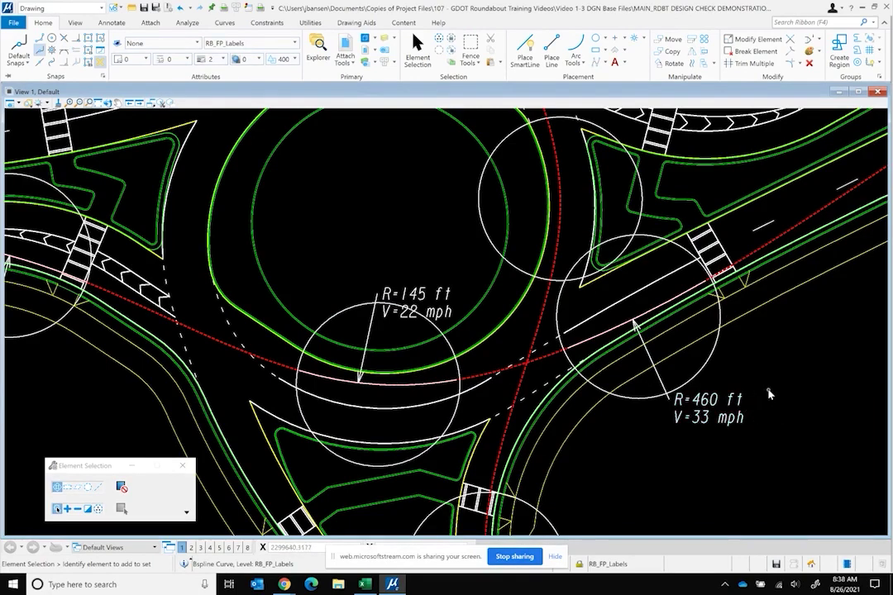
pyautogui.scroll(-2, 660, 351)
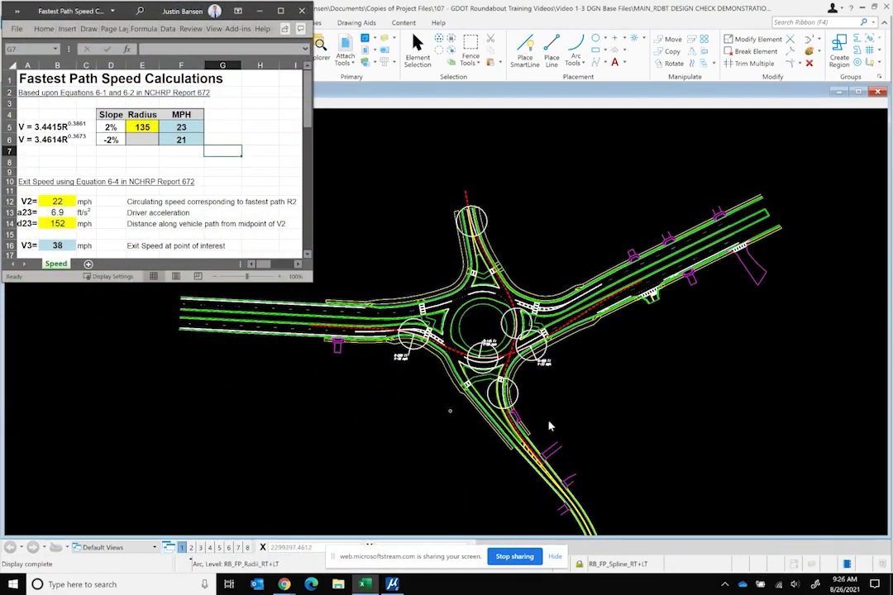
# Switch to the MicroStation roundabout drawing, showing the orange offset lines and hiding the existing fastest-path radii and splines
pyautogui.click(379, 301)
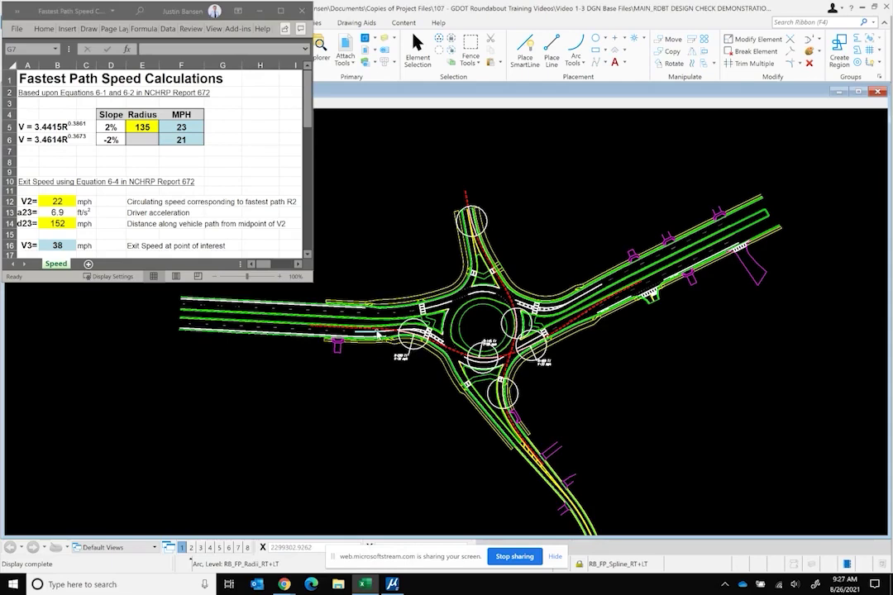
pyautogui.click(468, 15)
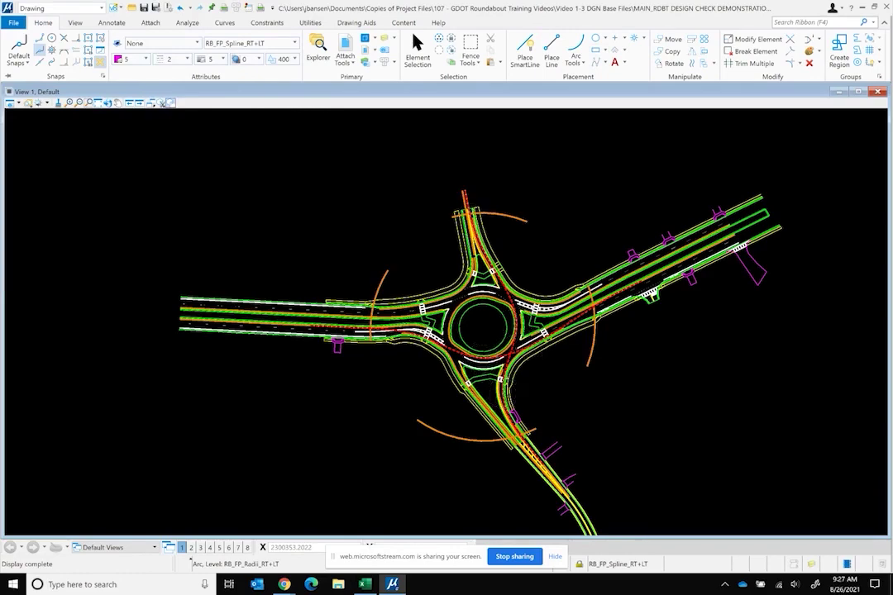
pyautogui.scroll(2, 430, 415)
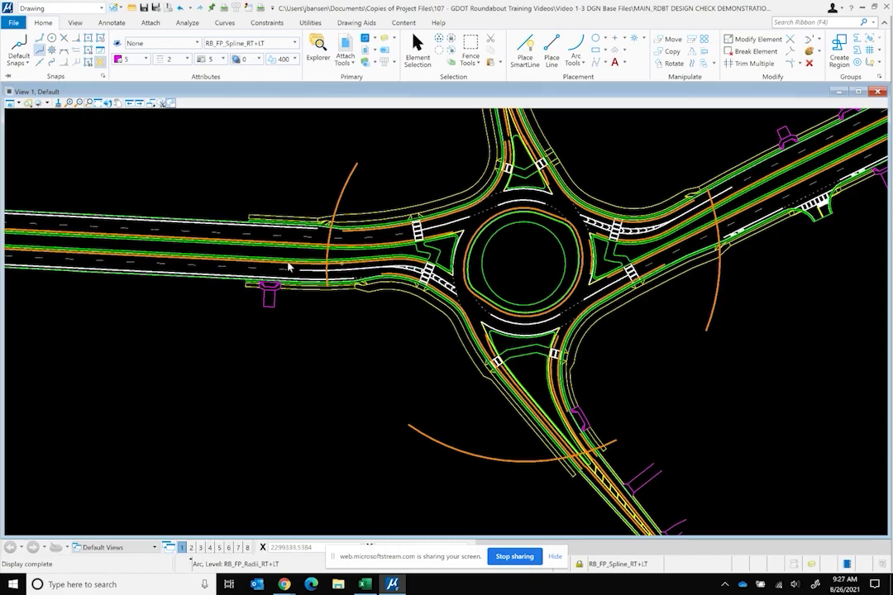
# Draw an open through-points B-spline for the right-turn path from the west approach to the south exit leg, following the offset lines
pyautogui.click(224, 22)
pyautogui.click(104, 50)
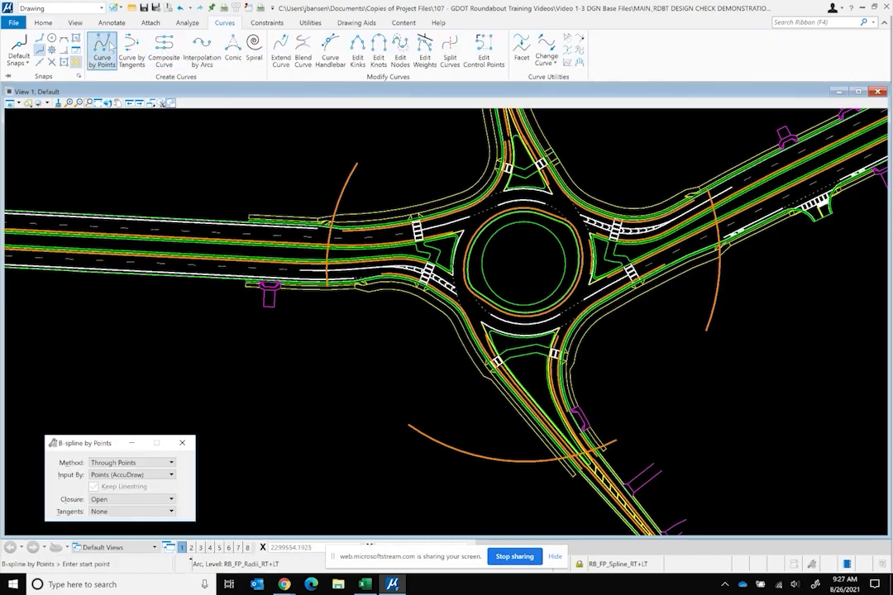
pyautogui.scroll(3, 257, 266)
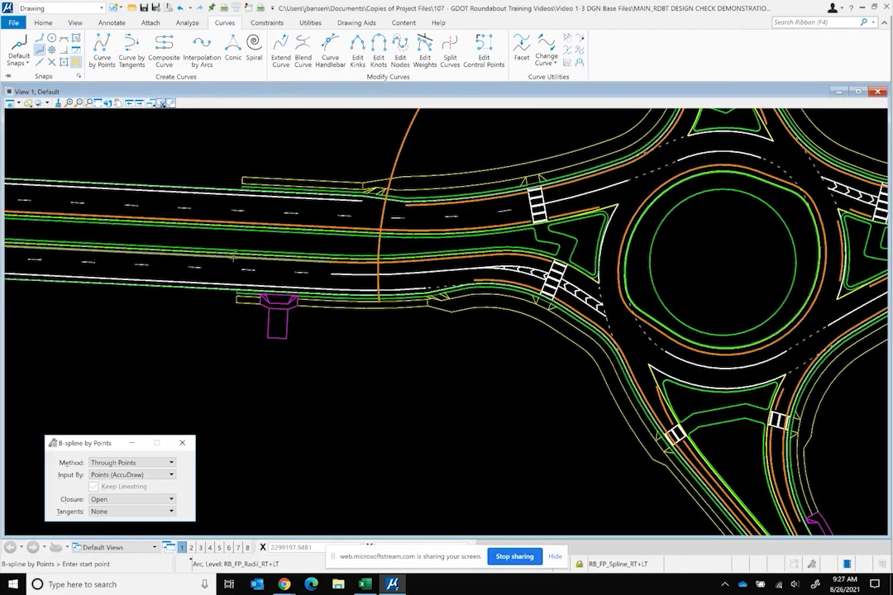
pyautogui.click(236, 259)
pyautogui.click(296, 262)
pyautogui.click(337, 262)
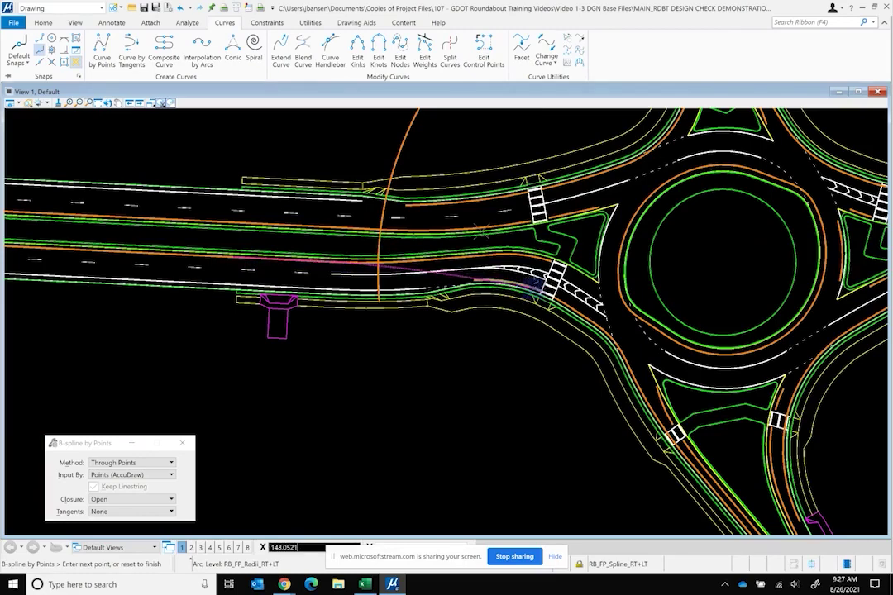
pyautogui.scroll(-2, 444, 262)
pyautogui.scroll(4, 604, 430)
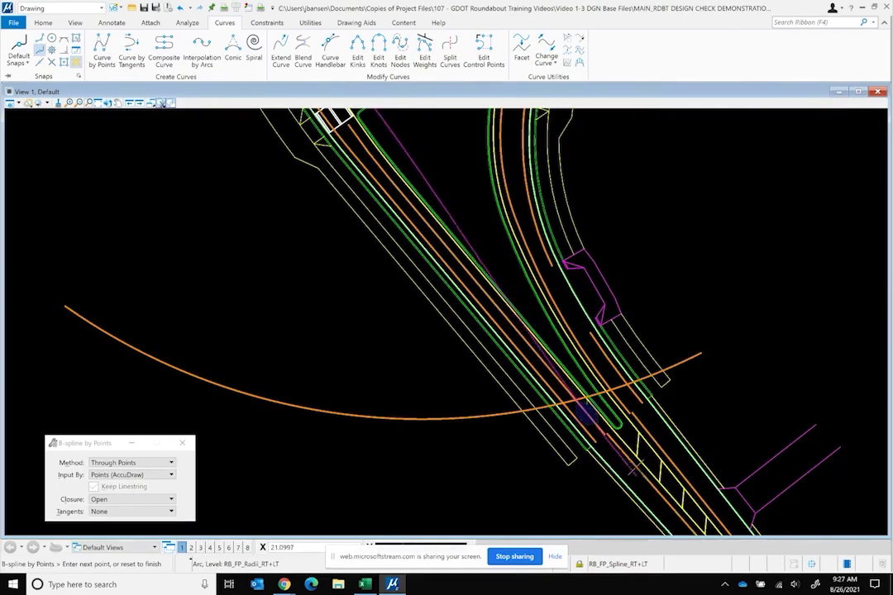
pyautogui.click(585, 412)
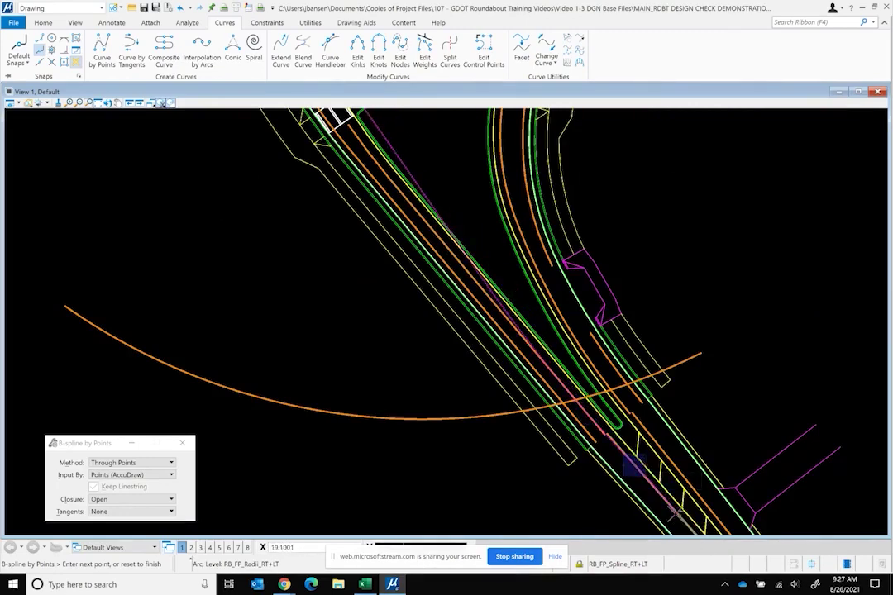
pyautogui.rightClick(601, 428)
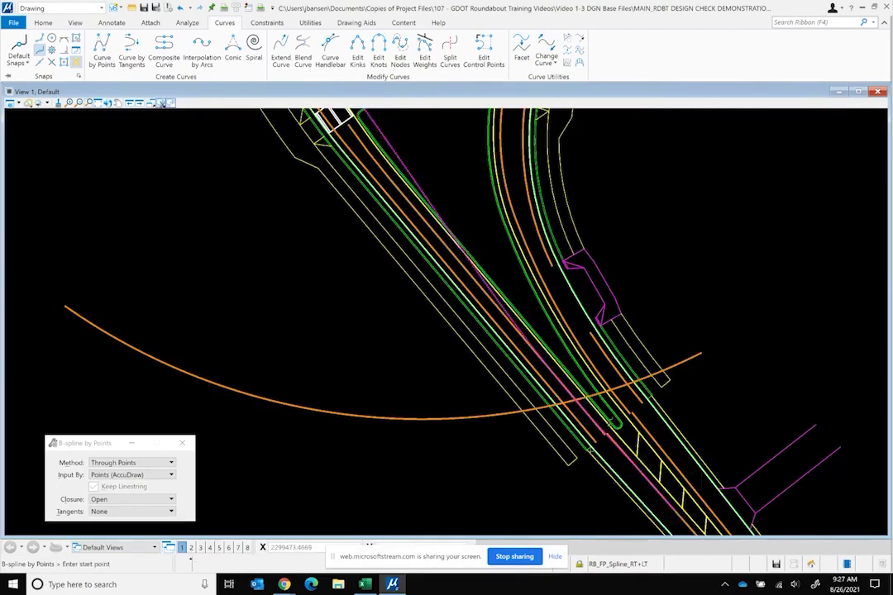
# Select the new right-turn B-spline and adjust its control point near the west entry crosswalk to follow the offset line
pyautogui.scroll(-2, 576, 460)
pyautogui.scroll(-2, 465, 343)
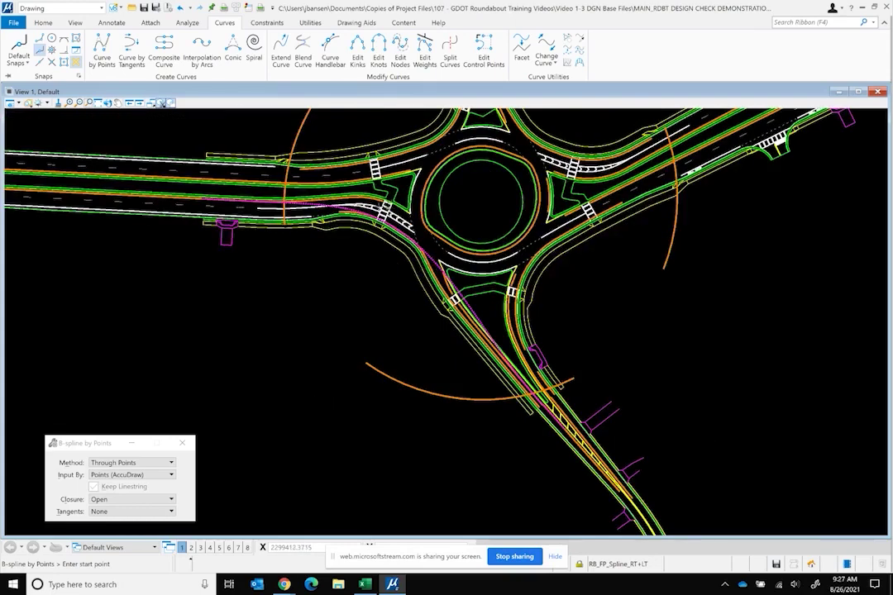
pyautogui.scroll(2, 377, 189)
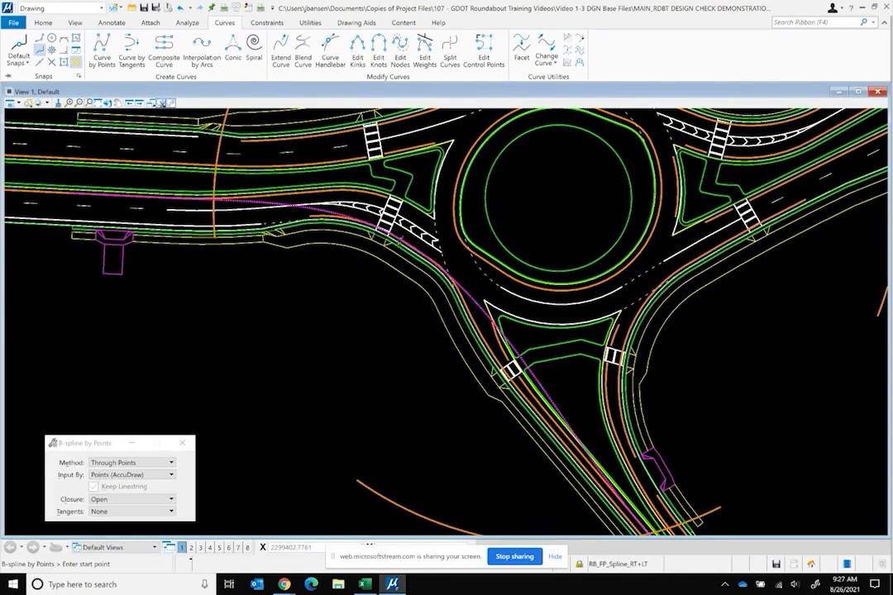
pyautogui.scroll(-2, 334, 198)
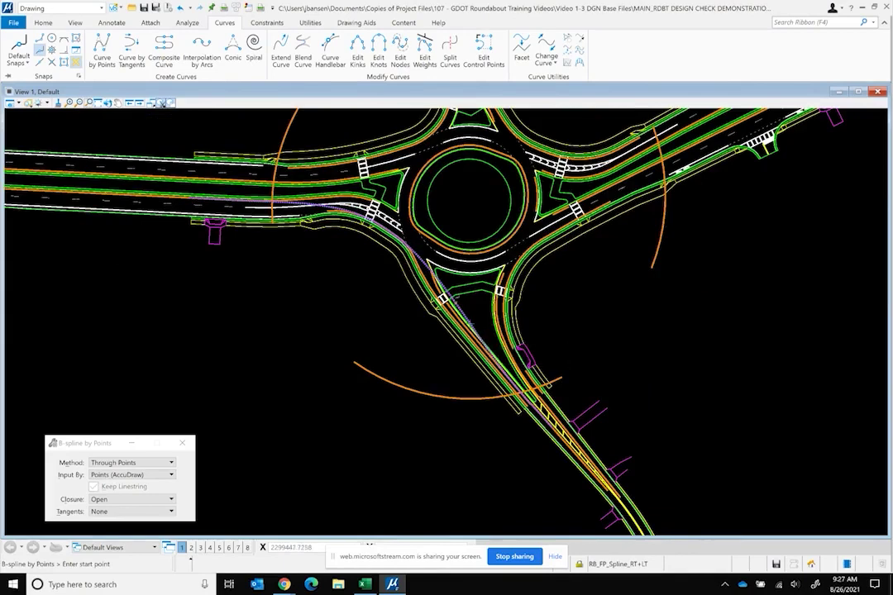
pyautogui.click(45, 23)
pyautogui.click(418, 49)
pyautogui.scroll(2, 363, 223)
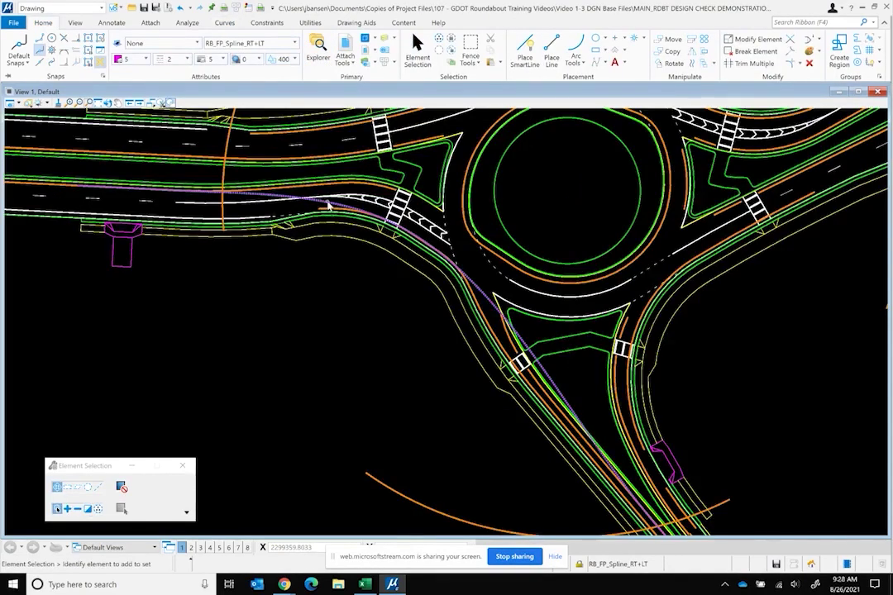
pyautogui.moveTo(382, 223)
pyautogui.mouseDown()
pyautogui.moveTo(370, 196)
pyautogui.moveTo(417, 252)
pyautogui.moveTo(401, 235)
pyautogui.moveTo(372, 240)
pyautogui.mouseUp()
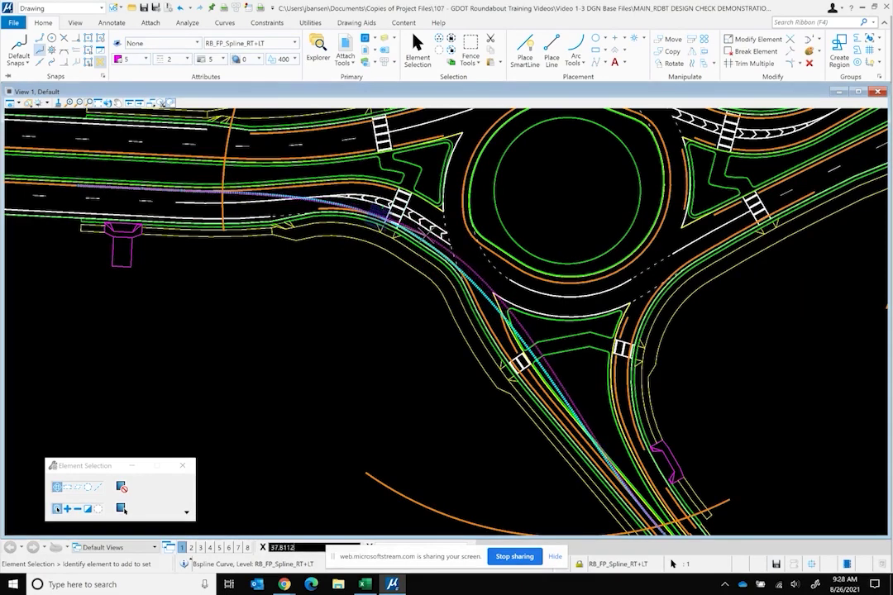
pyautogui.scroll(2, 385, 209)
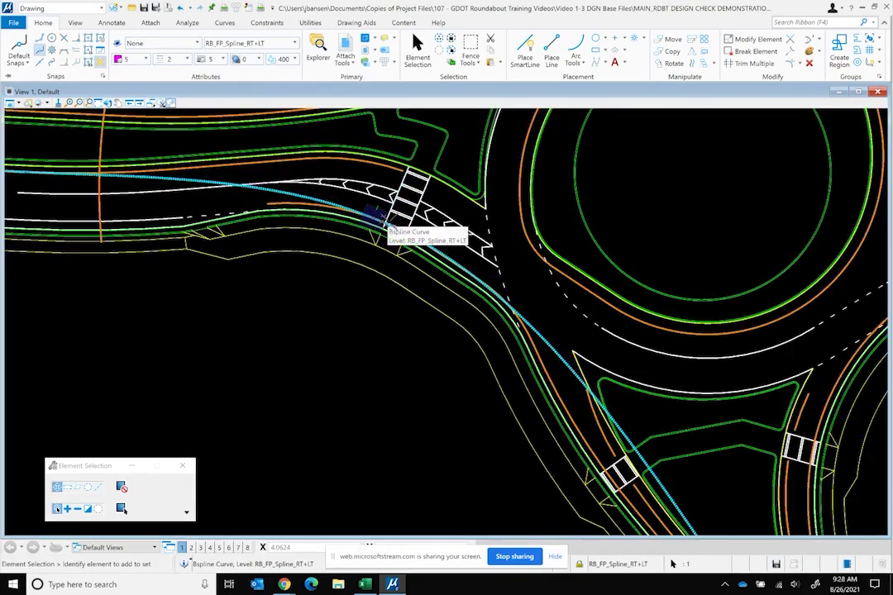
pyautogui.scroll(-2, 437, 293)
pyautogui.scroll(-2, 348, 289)
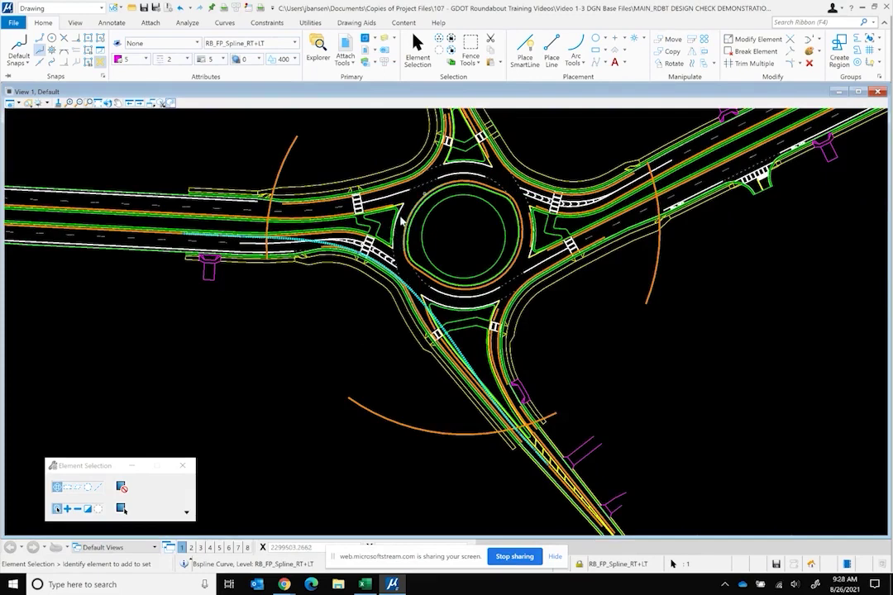
# Toggle the snap lock and reshape the B-spline's south exit portion to follow the offset line through the crosswalk
pyautogui.scroll(2, 406, 190)
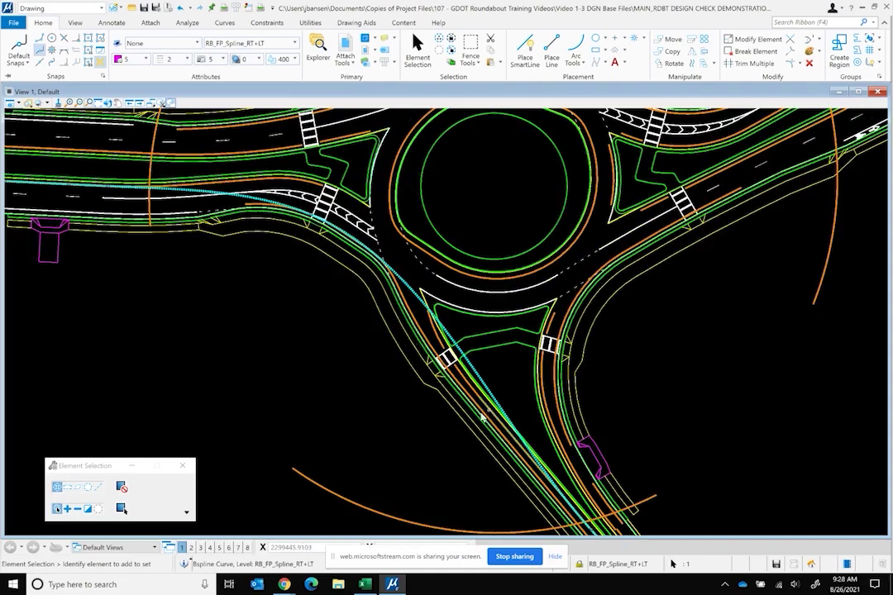
pyautogui.scroll(-2, 354, 224)
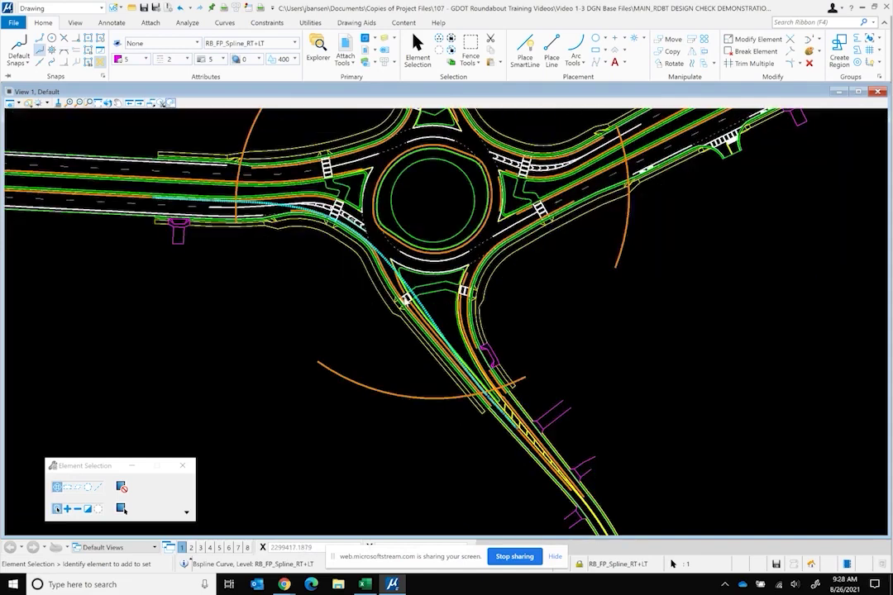
pyautogui.scroll(2, 522, 428)
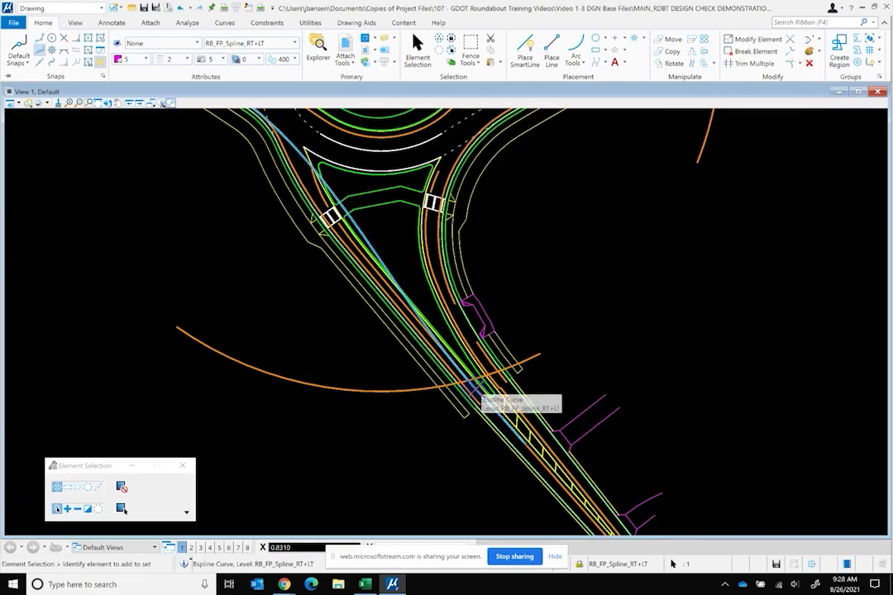
pyautogui.scroll(2, 358, 248)
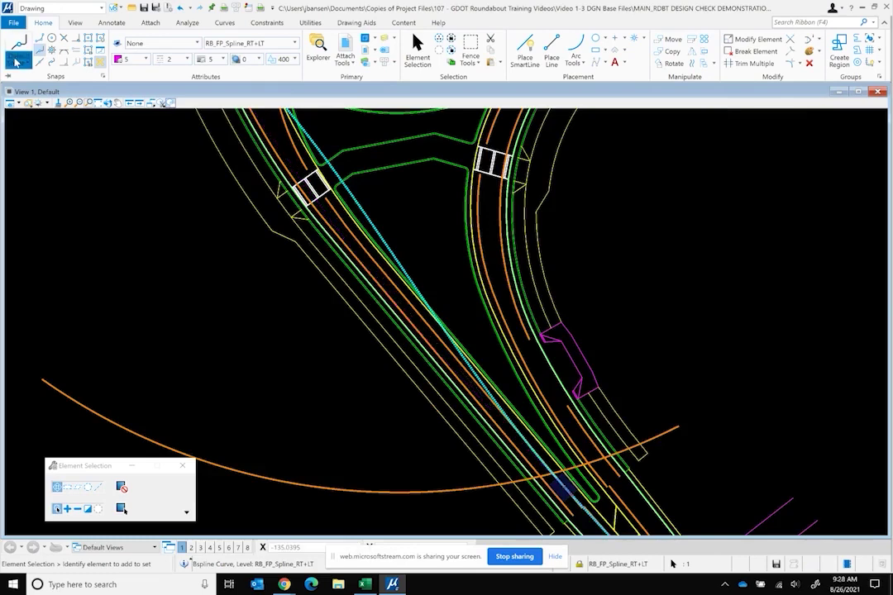
pyautogui.click(17, 60)
pyautogui.click(33, 78)
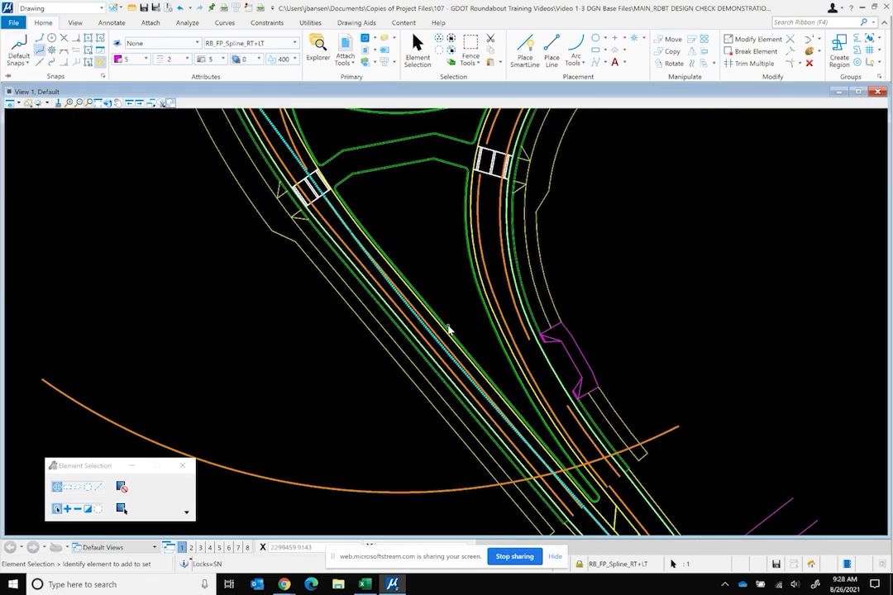
pyautogui.scroll(-3, 450, 380)
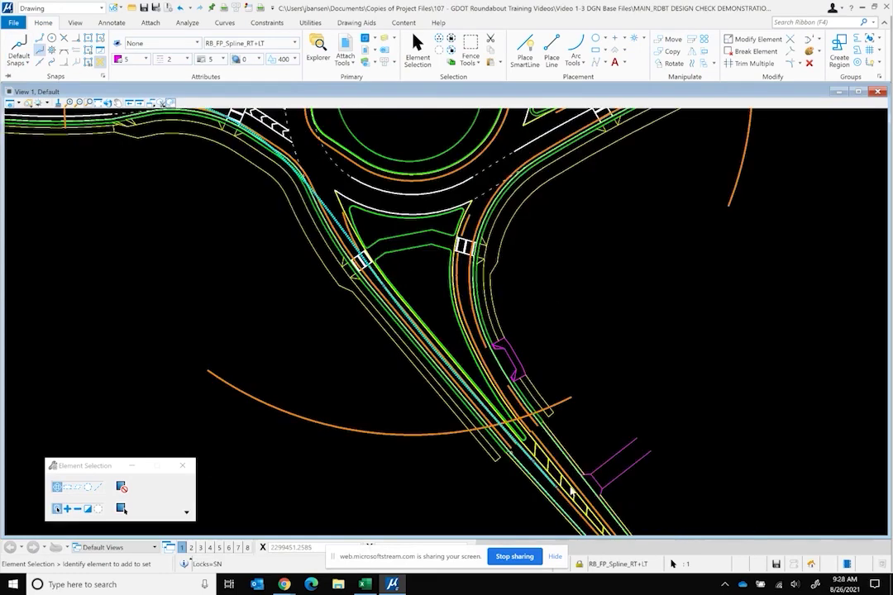
# Shorten the B-spline by moving its south end back along the exit lane to a point beside the splitter island
pyautogui.scroll(2, 416, 328)
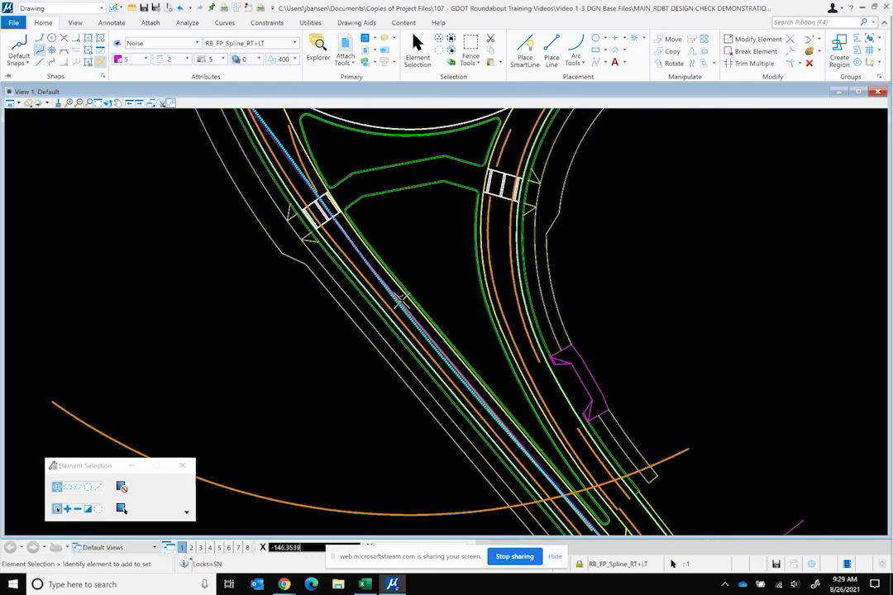
pyautogui.scroll(-2, 405, 290)
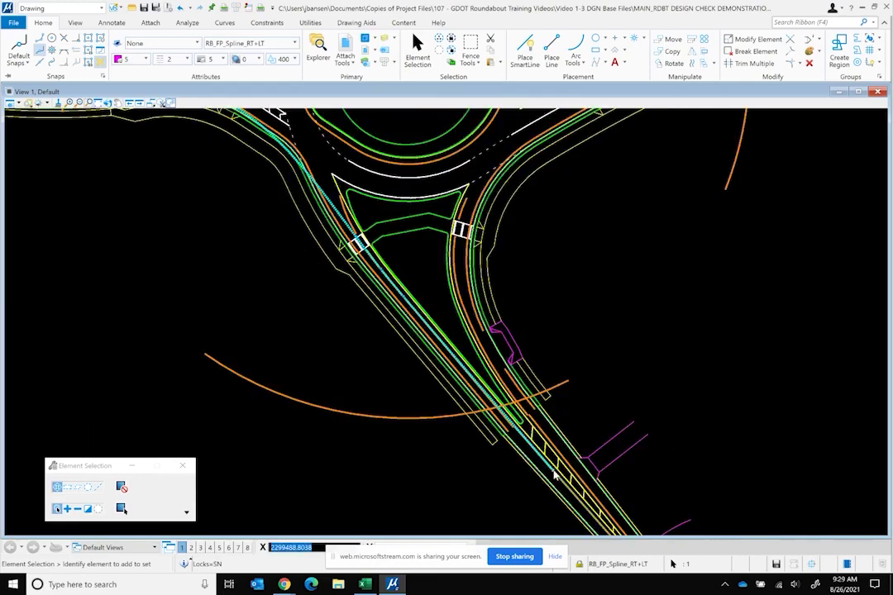
pyautogui.scroll(2, 428, 328)
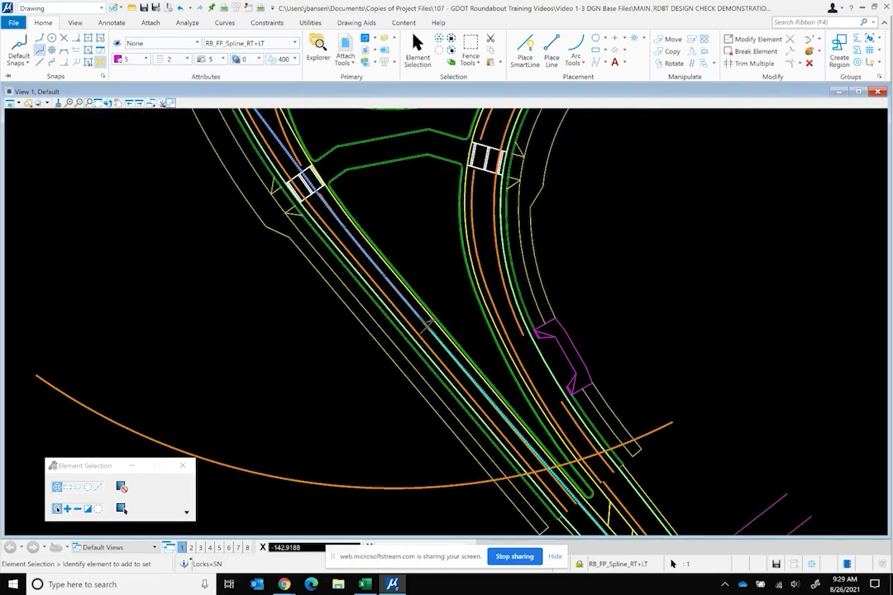
pyautogui.scroll(-2, 443, 351)
pyautogui.scroll(-3, 443, 351)
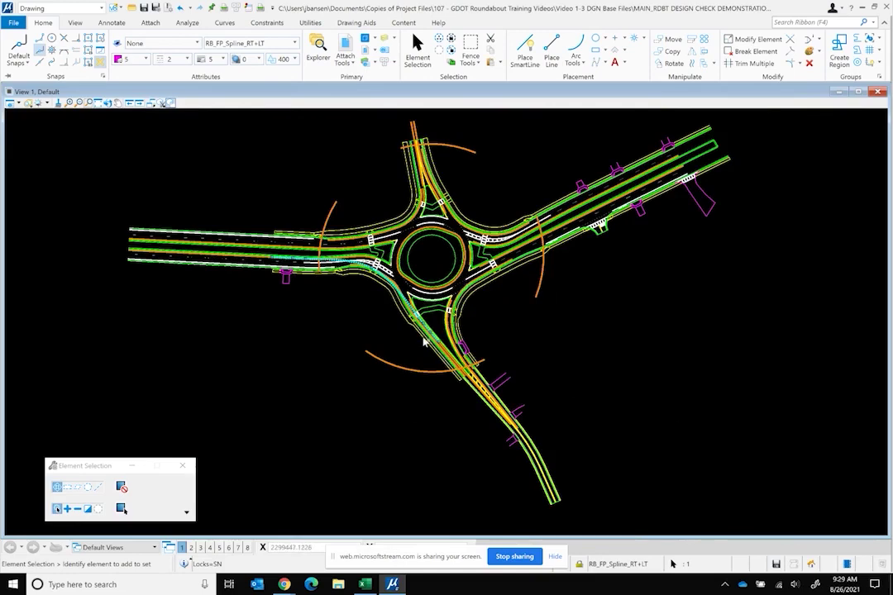
# Examine the B-spline at the south exit crosswalk against the short offset arc just beyond it
pyautogui.scroll(2, 443, 358)
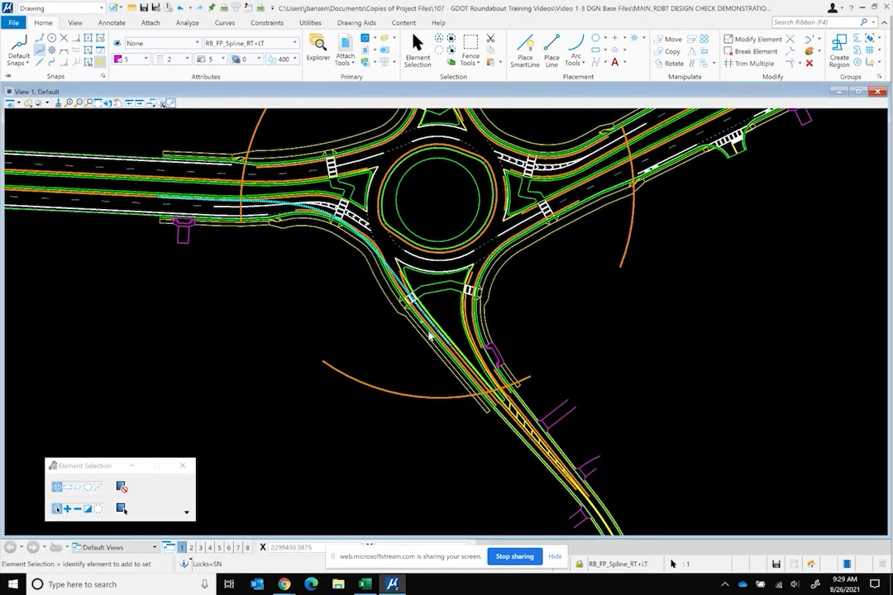
pyautogui.scroll(2, 425, 328)
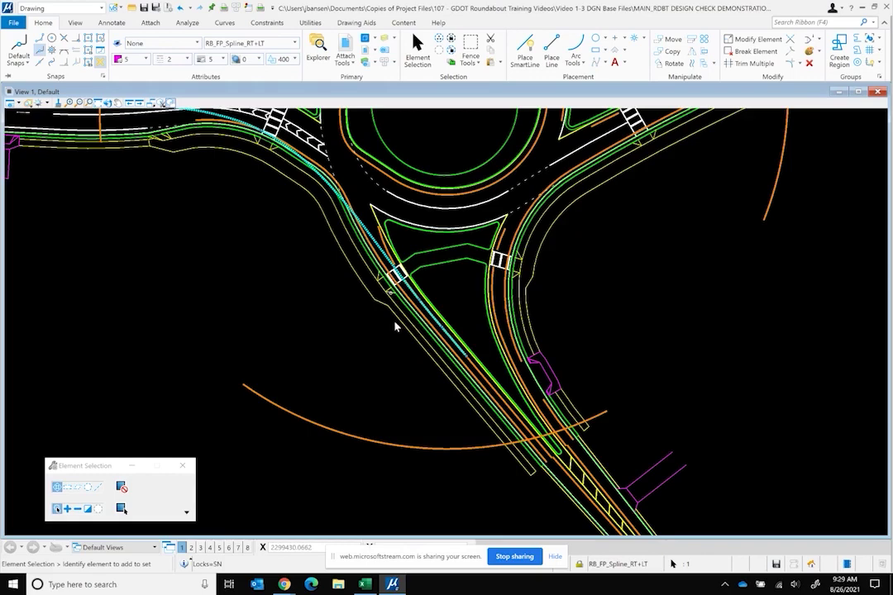
pyautogui.scroll(1, 413, 315)
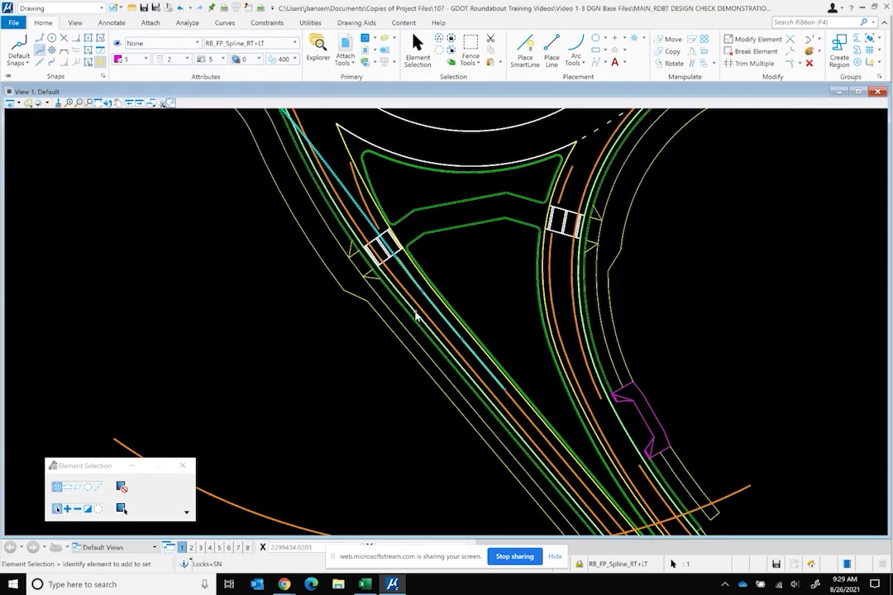
pyautogui.scroll(2, 415, 287)
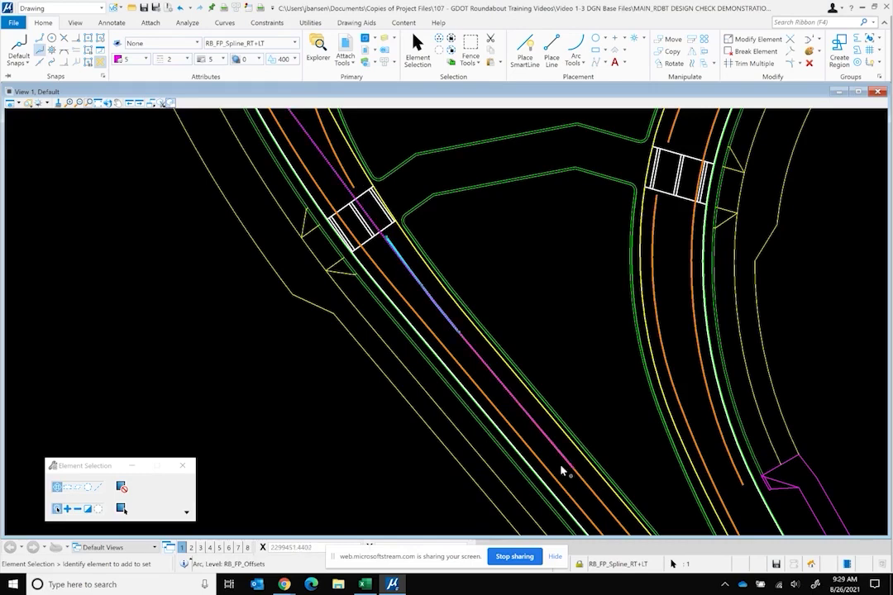
pyautogui.scroll(-2, 455, 354)
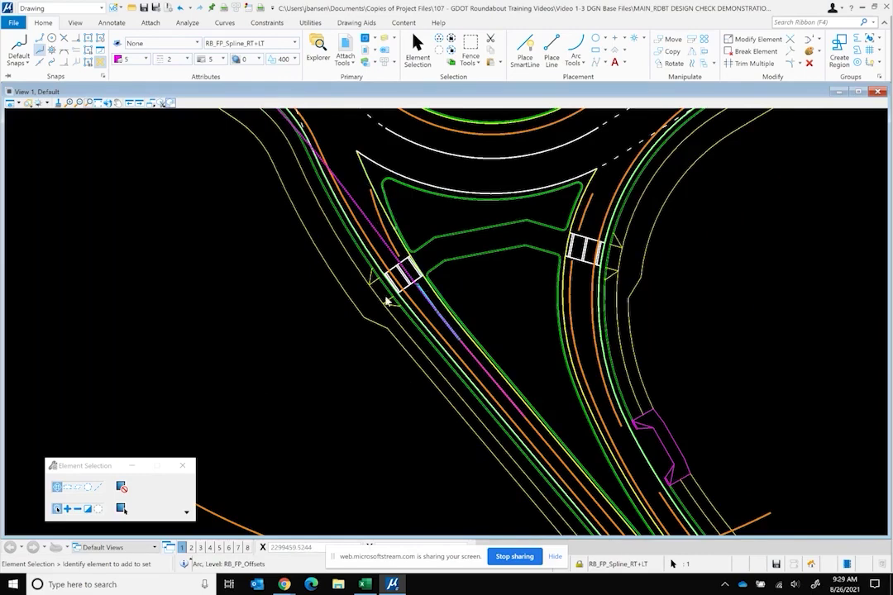
pyautogui.scroll(2, 456, 338)
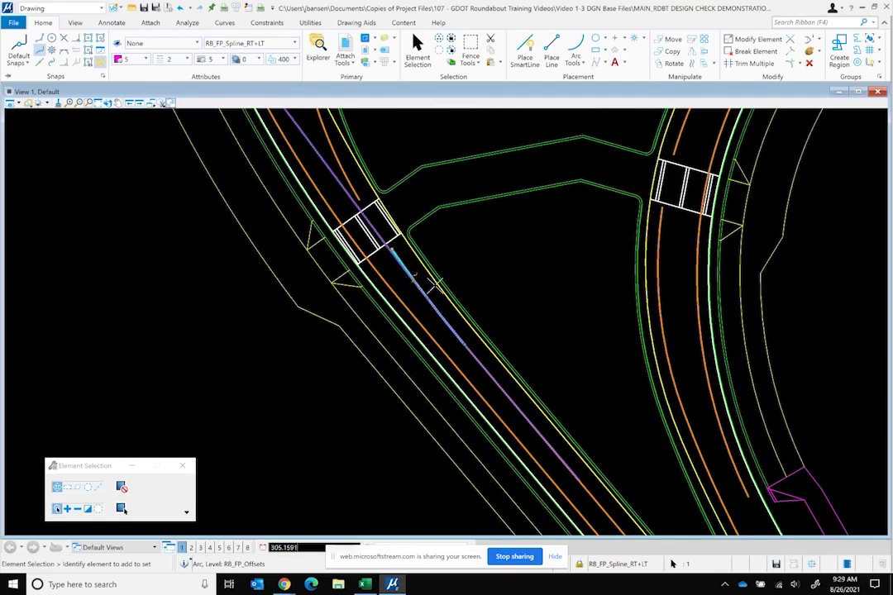
# Reselect the right-turn B-spline and fine-tune its south end point on the exit lane's offset line
pyautogui.click(389, 252)
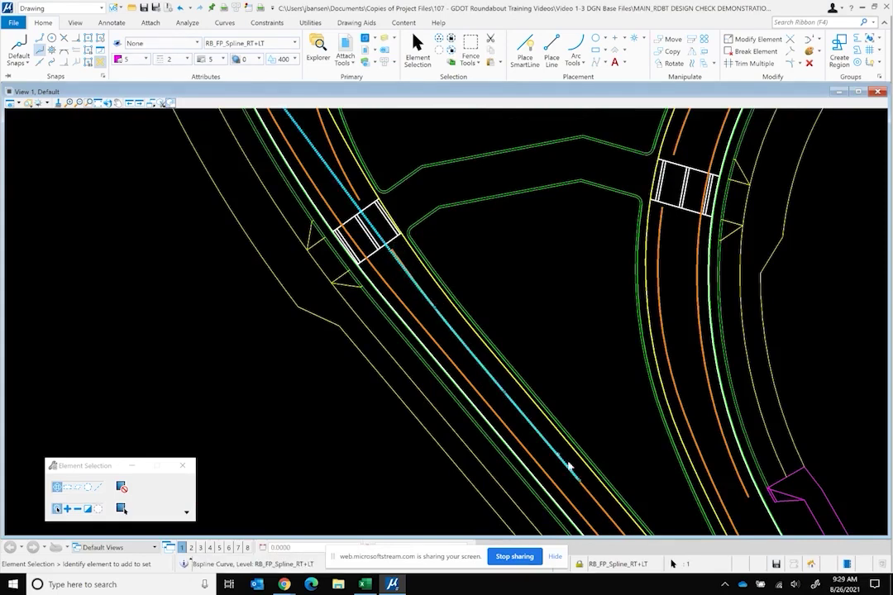
pyautogui.scroll(2, 585, 488)
pyautogui.scroll(2, 573, 478)
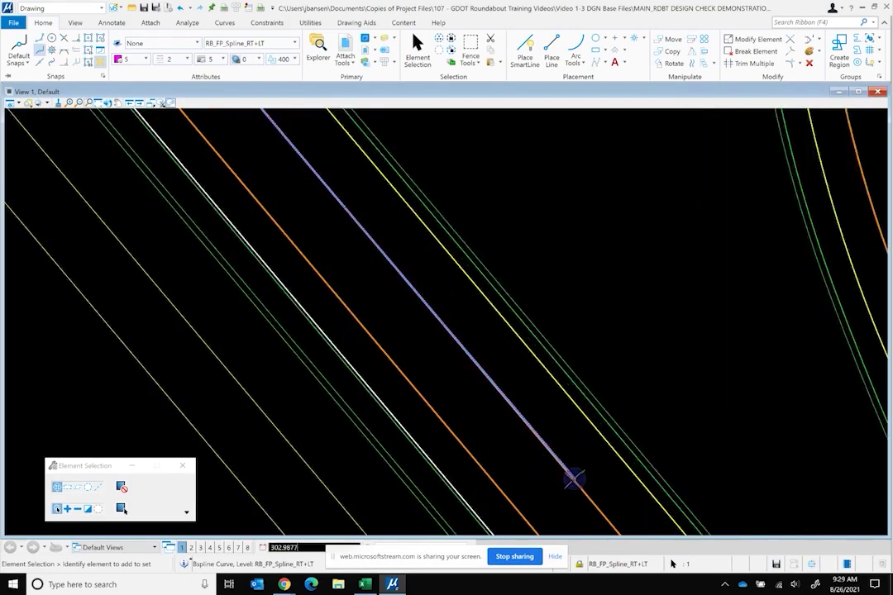
pyautogui.scroll(-4, 570, 455)
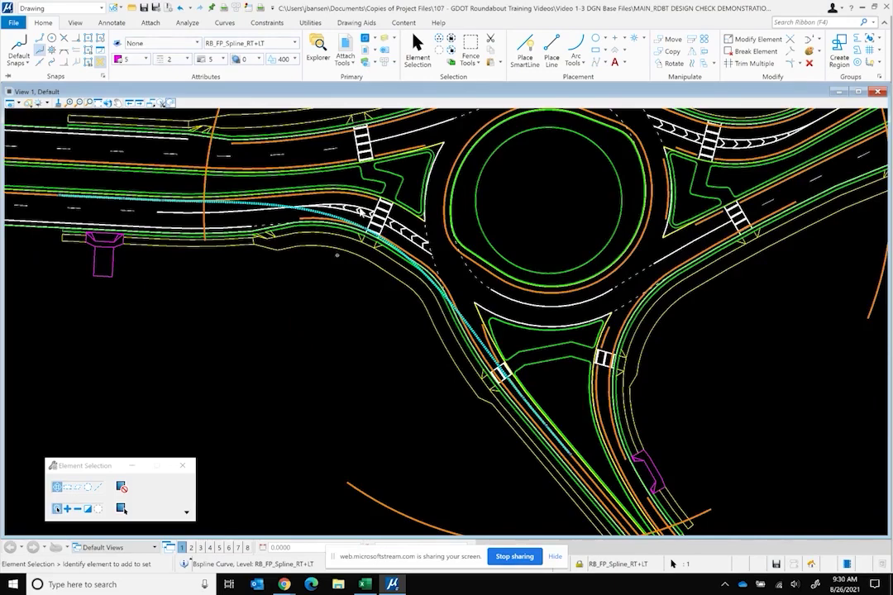
# Try to reshape the right-turn B-spline along the offset line on the west approach, and undo the attempt
pyautogui.scroll(3, 164, 200)
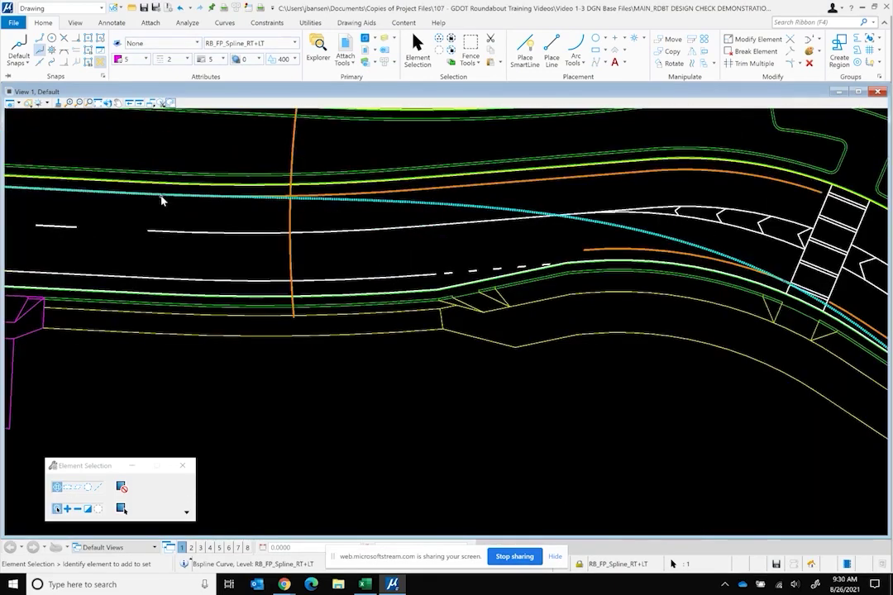
pyautogui.moveTo(164, 199); pyautogui.dragTo(124, 191)
pyautogui.moveTo(40, 191); pyautogui.dragTo(212, 197)
pyautogui.click(212, 197)
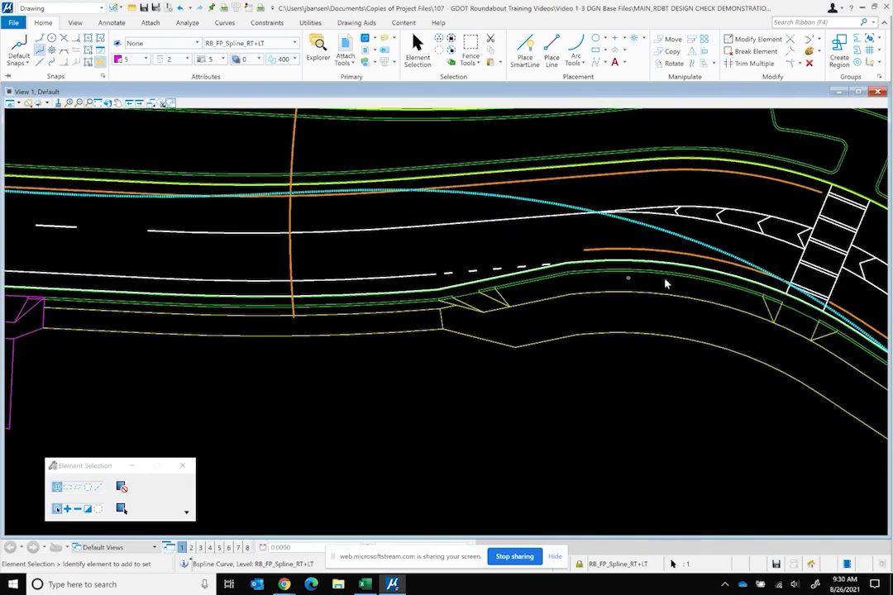
pyautogui.hotkey('ctrl', 'z')
pyautogui.hotkey('ctrl', 'z')
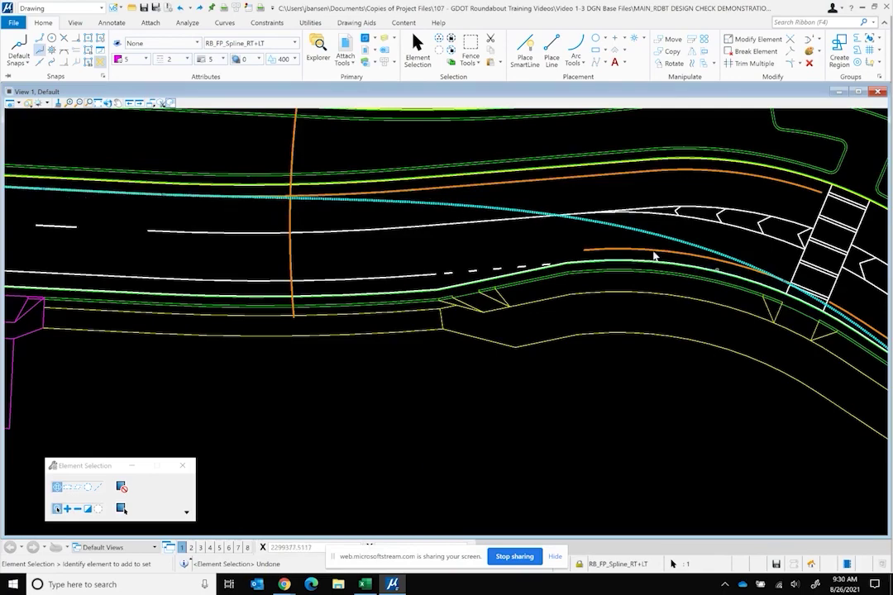
# Reshape the B-spline at the west entry crosswalk so it runs along the roadway side of the outer offset lines
pyautogui.hscroll(5, 493, 248)
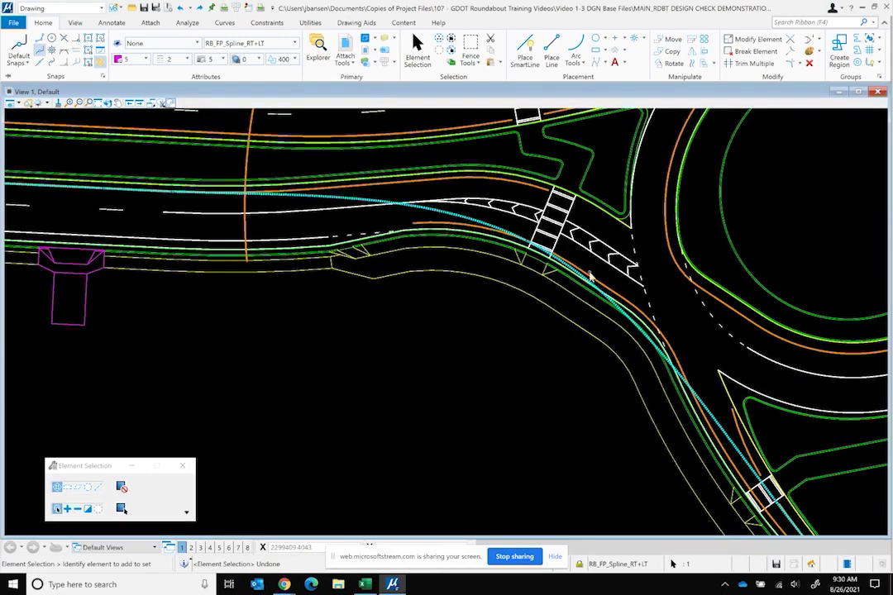
pyautogui.scroll(-1, 492, 227)
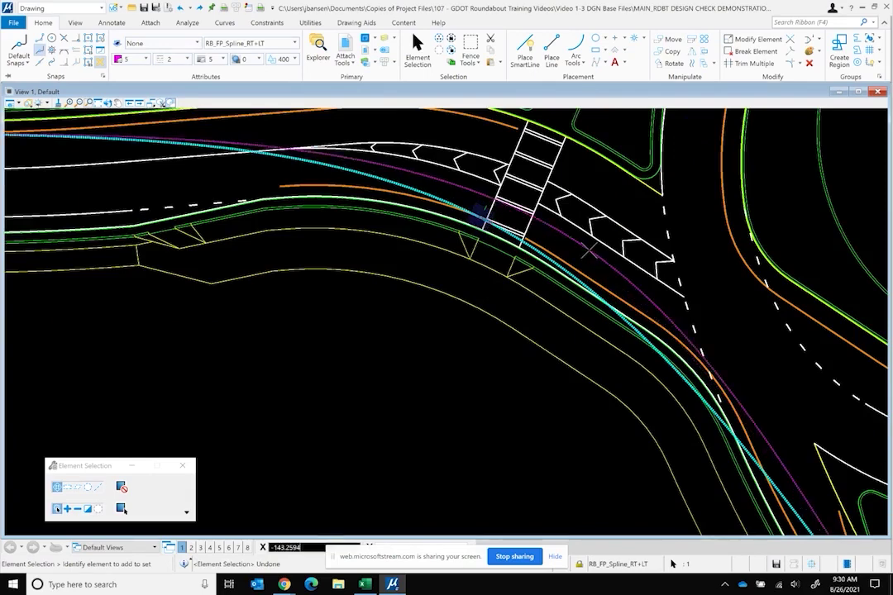
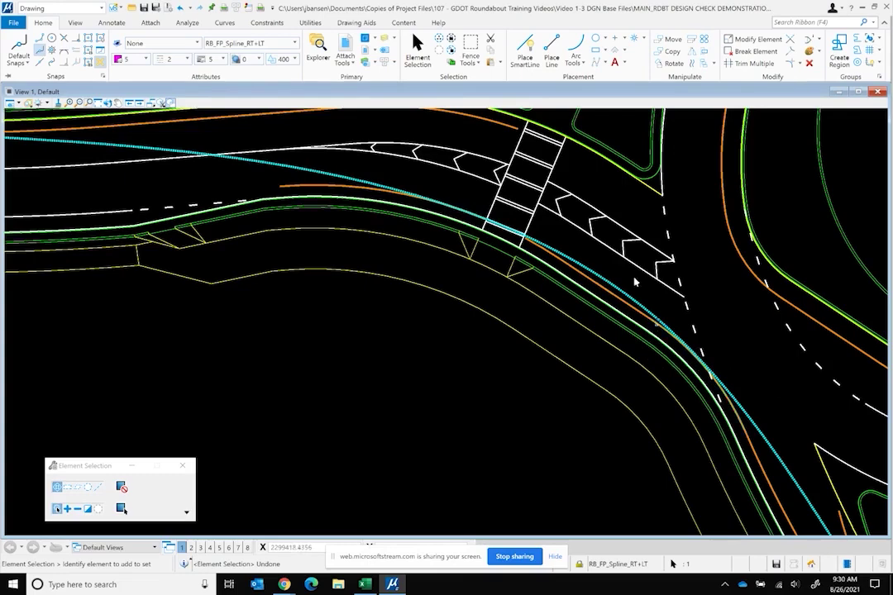
pyautogui.click(657, 320)
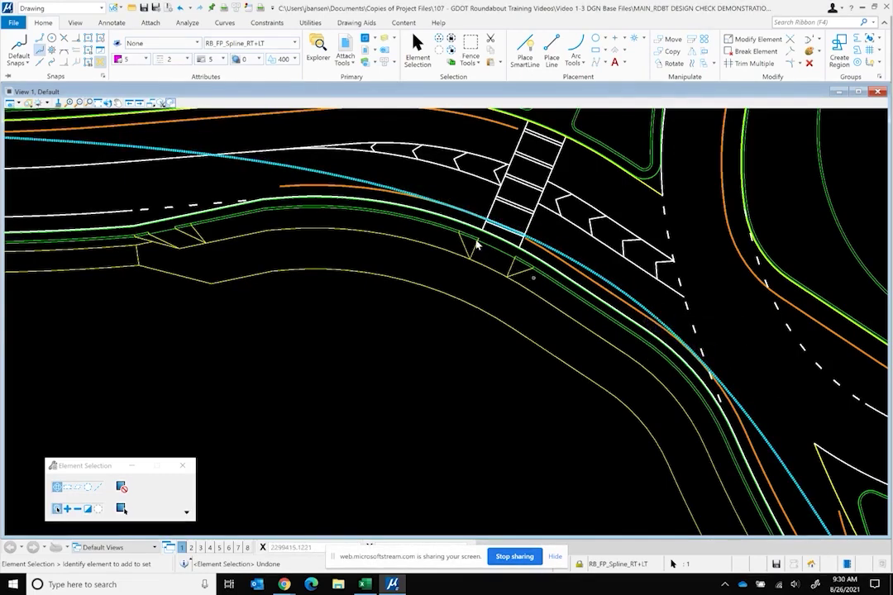
pyautogui.scroll(3, 455, 217)
pyautogui.scroll(-1, 416, 189)
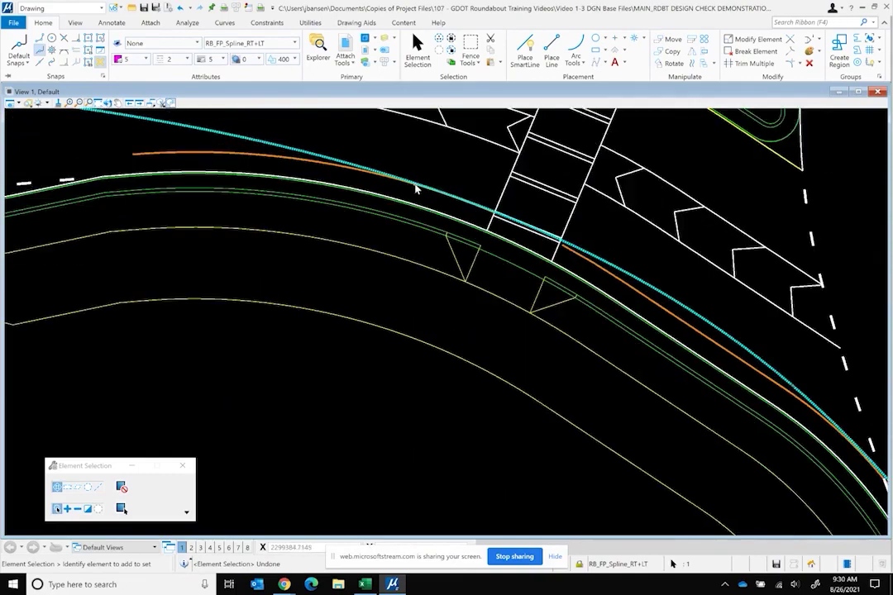
pyautogui.scroll(-3, 810, 424)
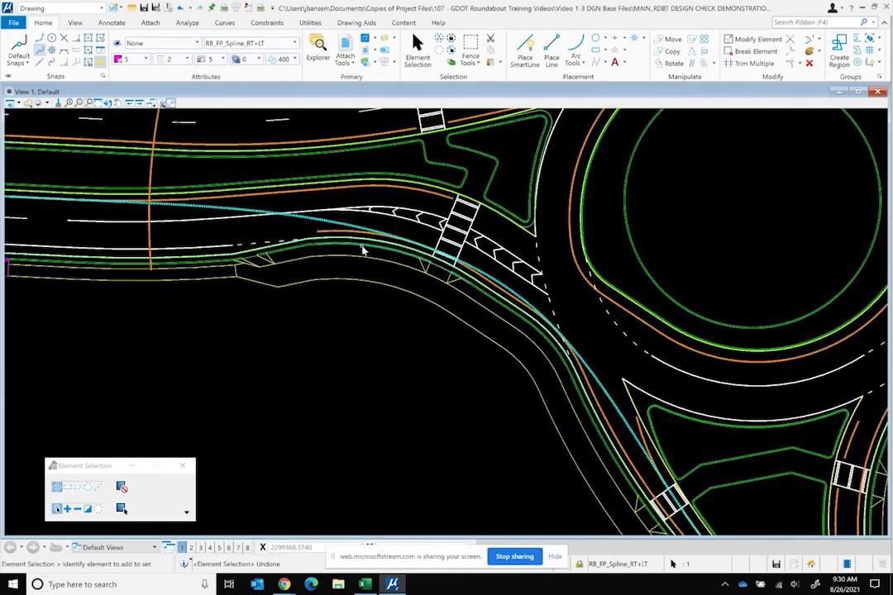
# Fine-tune the B-spline's point just past the south exit crosswalk so the curve meets the short offset arc, and deselect it
pyautogui.scroll(3, 537, 387)
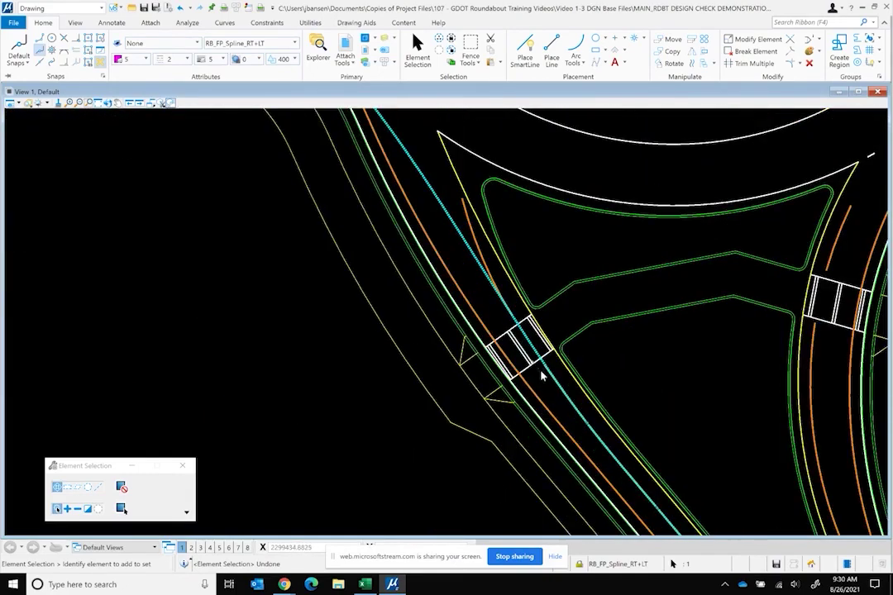
pyautogui.scroll(2, 544, 376)
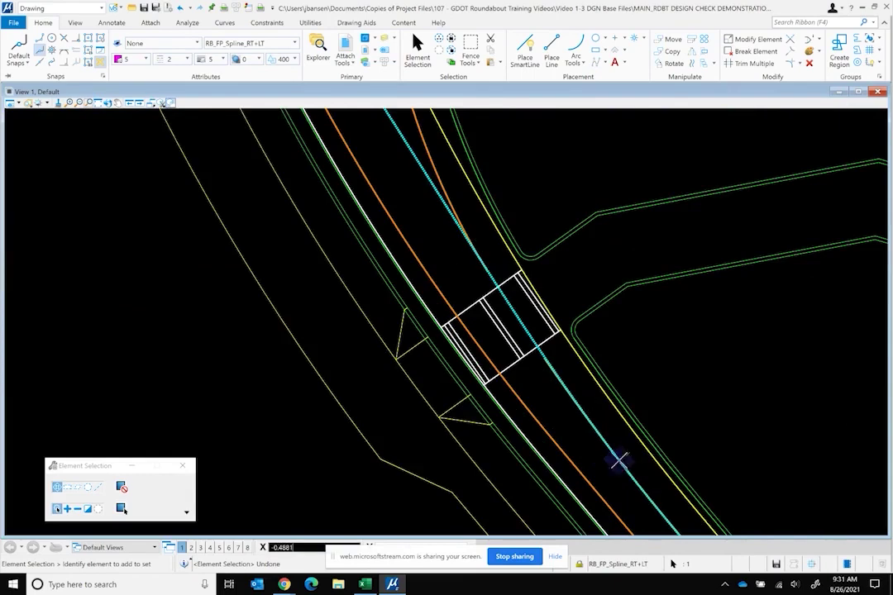
pyautogui.scroll(1, 612, 456)
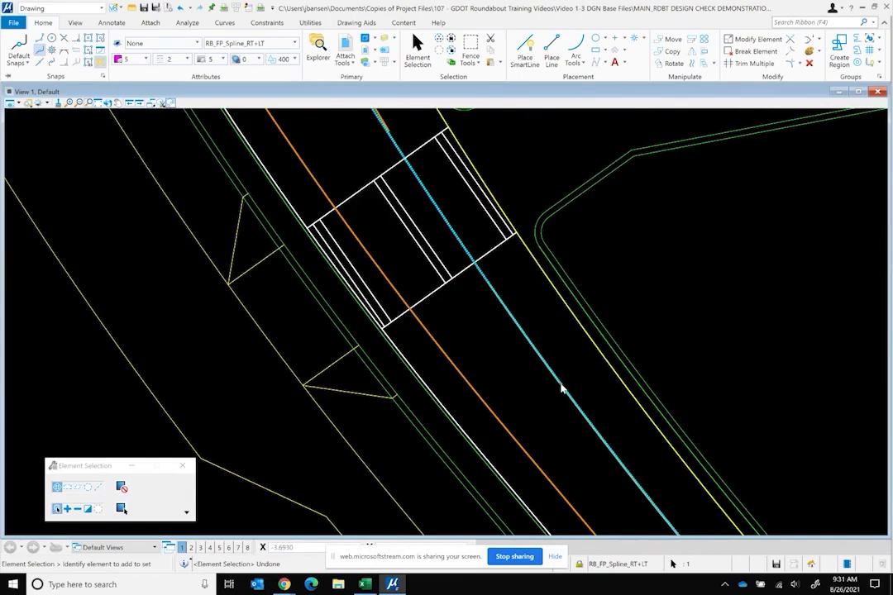
pyautogui.scroll(1, 563, 384)
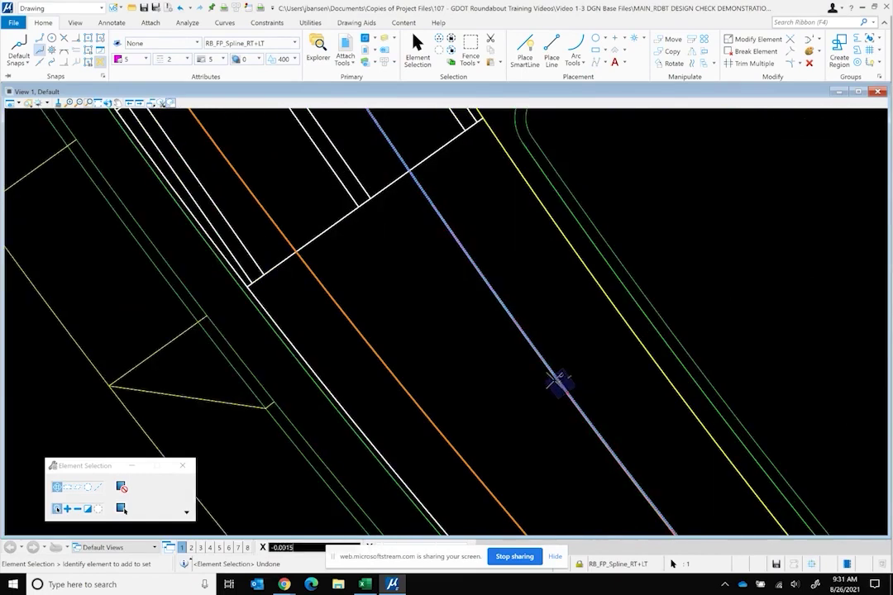
pyautogui.scroll(-2, 403, 315)
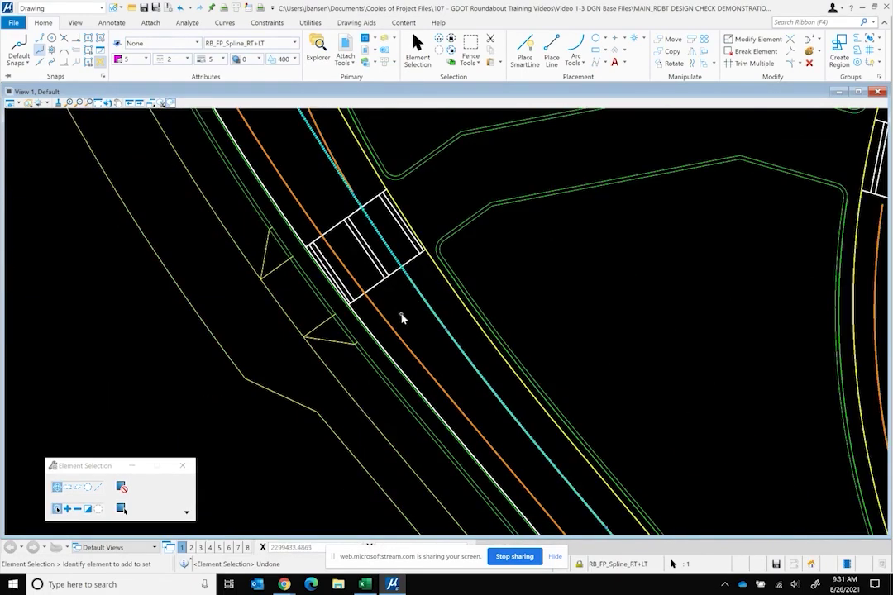
pyautogui.scroll(-3, 579, 347)
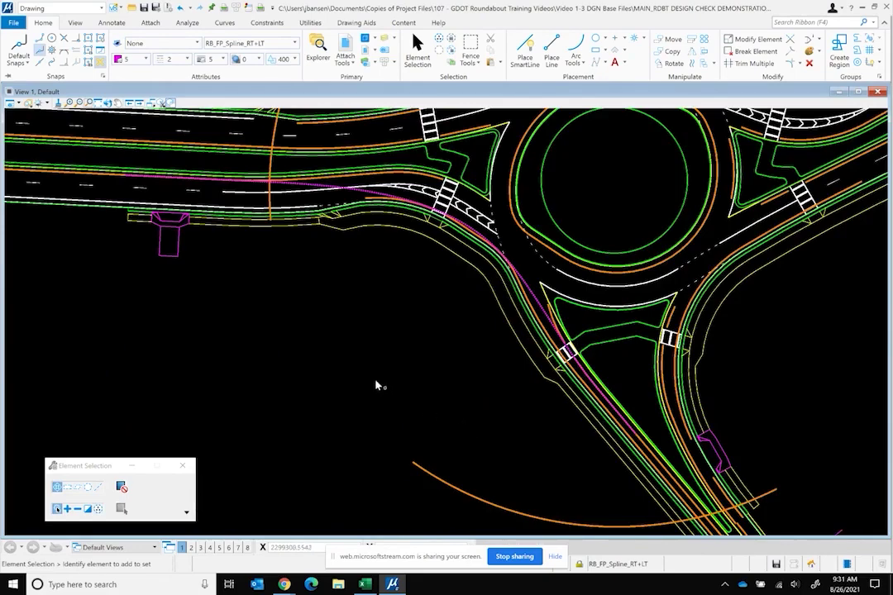
# Start a new through-points B-spline on the south approach, placing its first points on the offset line beside the painted median
pyautogui.scroll(-2, 303, 348)
pyautogui.scroll(2, 529, 361)
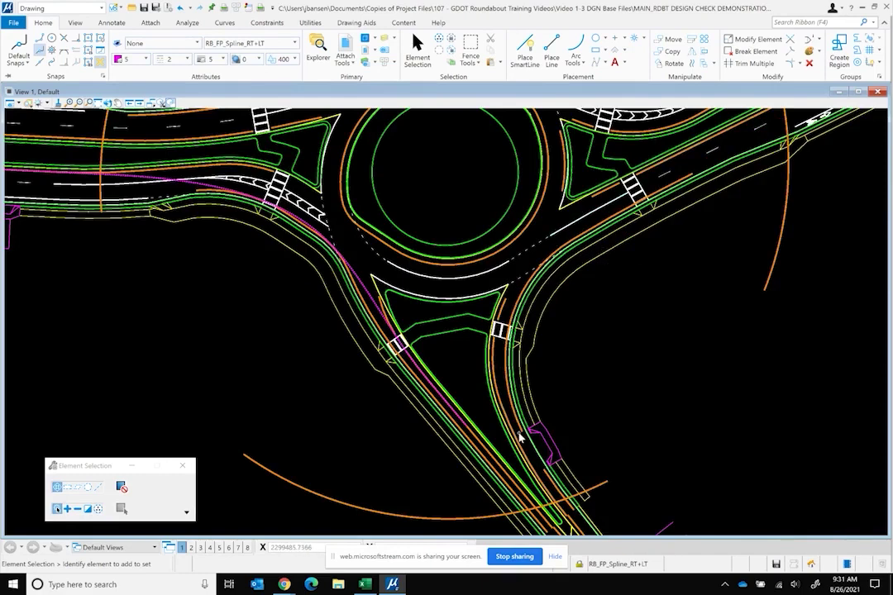
pyautogui.click(224, 23)
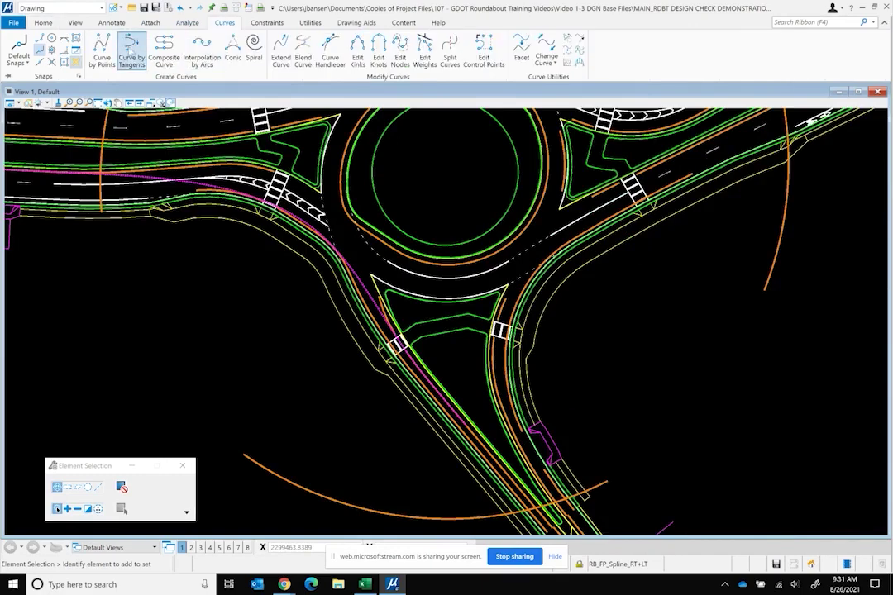
pyautogui.click(103, 51)
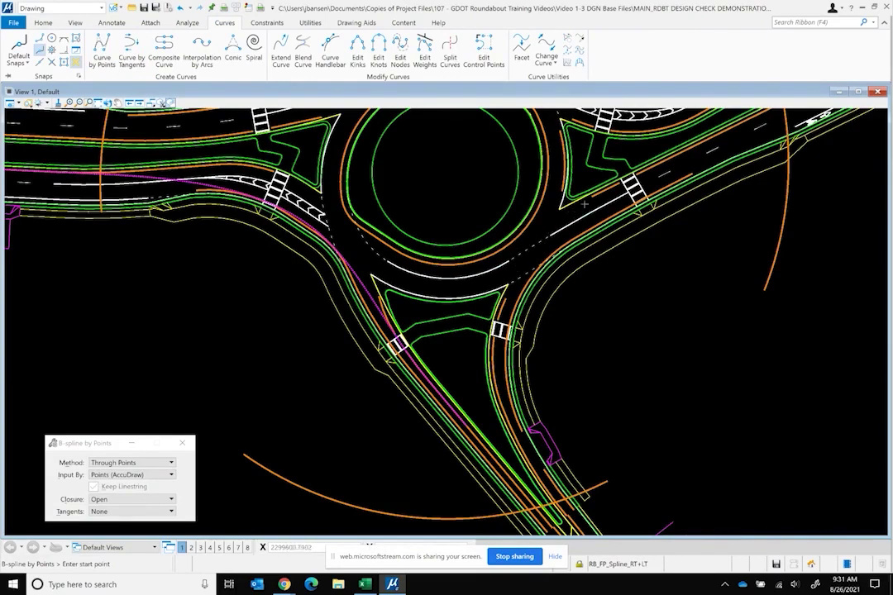
pyautogui.scroll(-2, 418, 118)
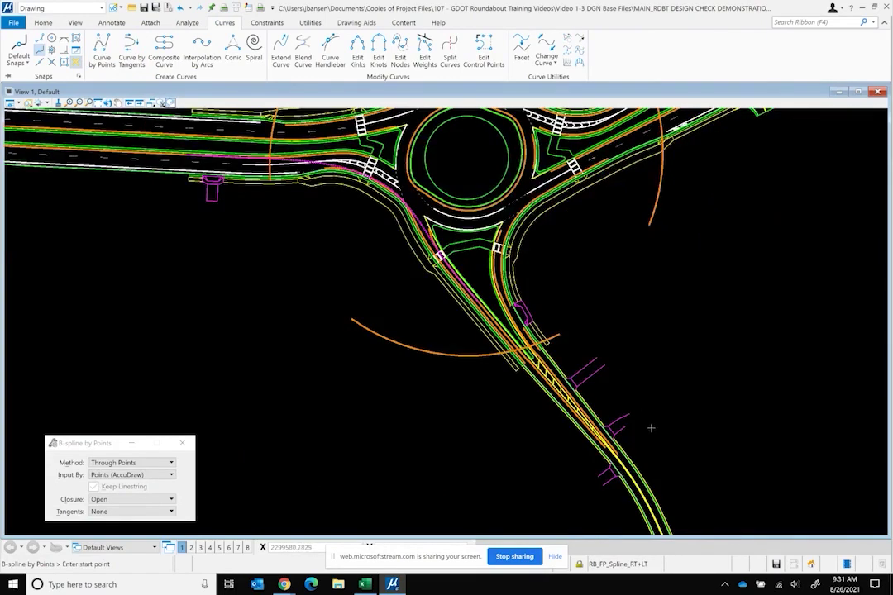
pyautogui.scroll(3, 533, 351)
pyautogui.click(542, 365)
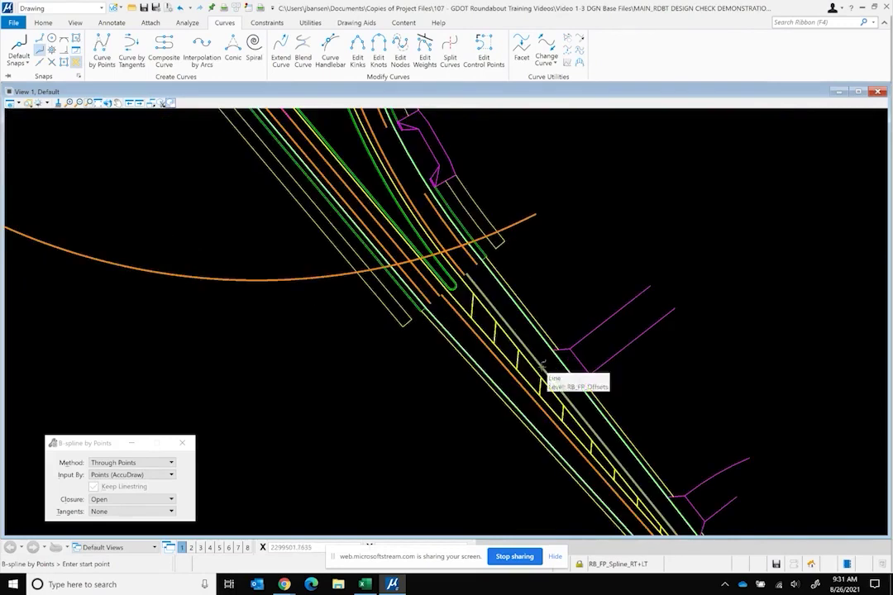
pyautogui.click(469, 277)
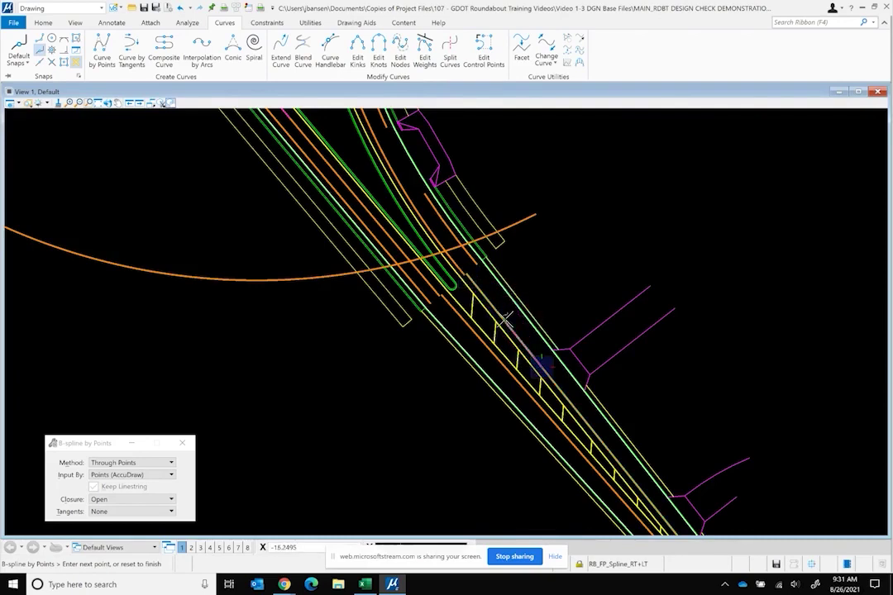
pyautogui.click(479, 282)
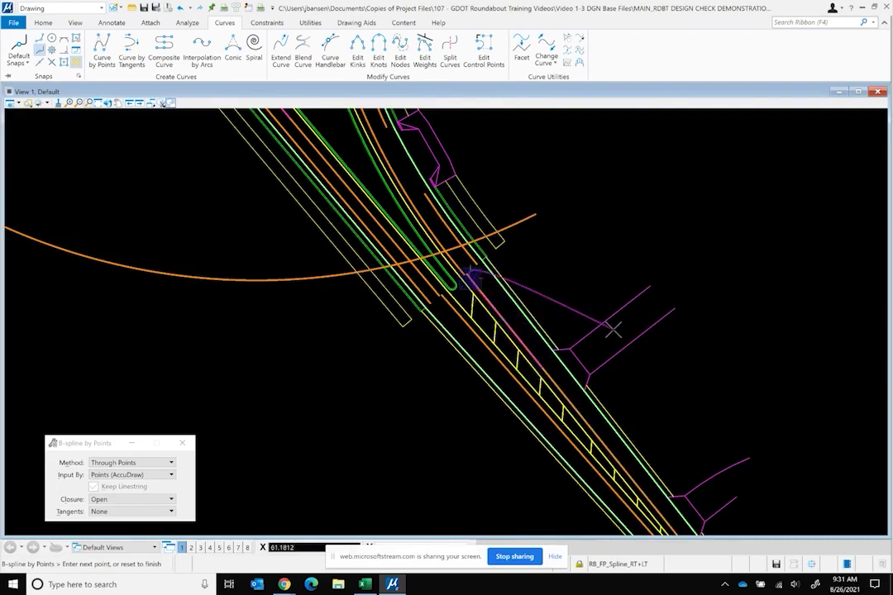
# Continue the B-spline along the offset arc at the south entry crosswalk to the east exit's median-side offset line, and finish it
pyautogui.scroll(-4, 613, 330)
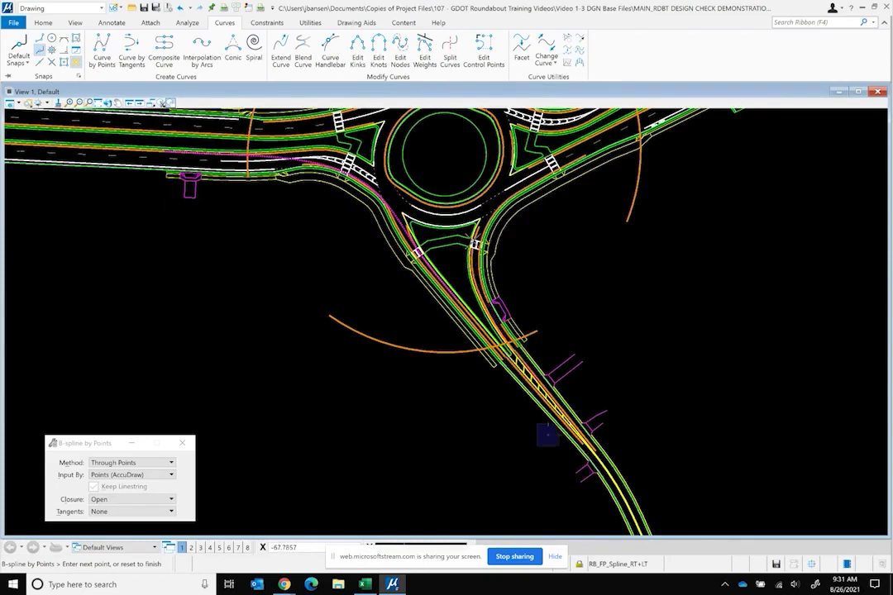
pyautogui.scroll(3, 478, 246)
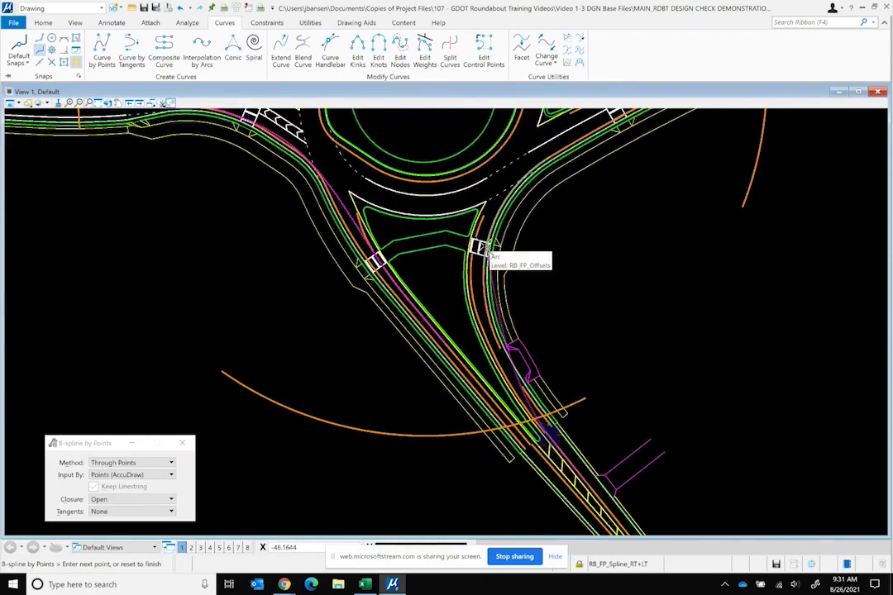
pyautogui.click(487, 248)
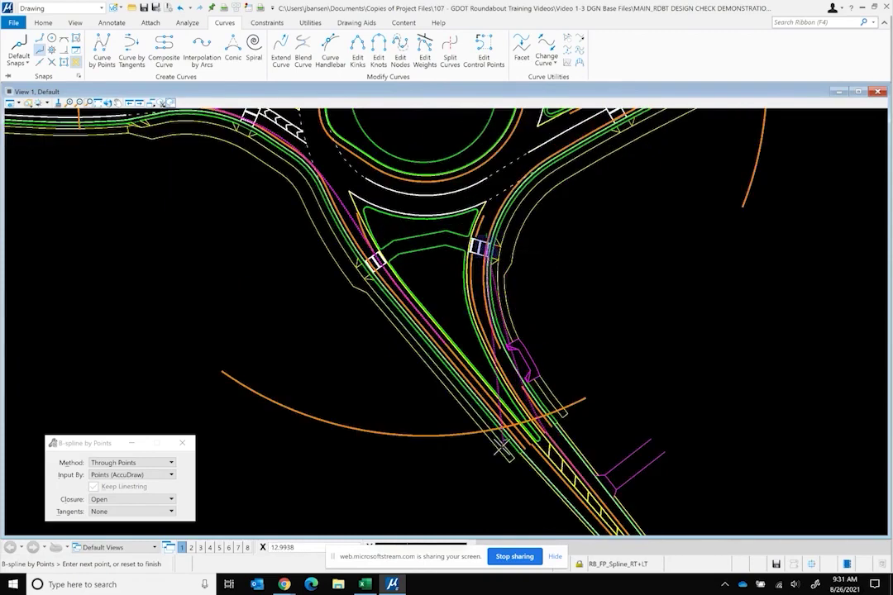
pyautogui.scroll(-3, 499, 239)
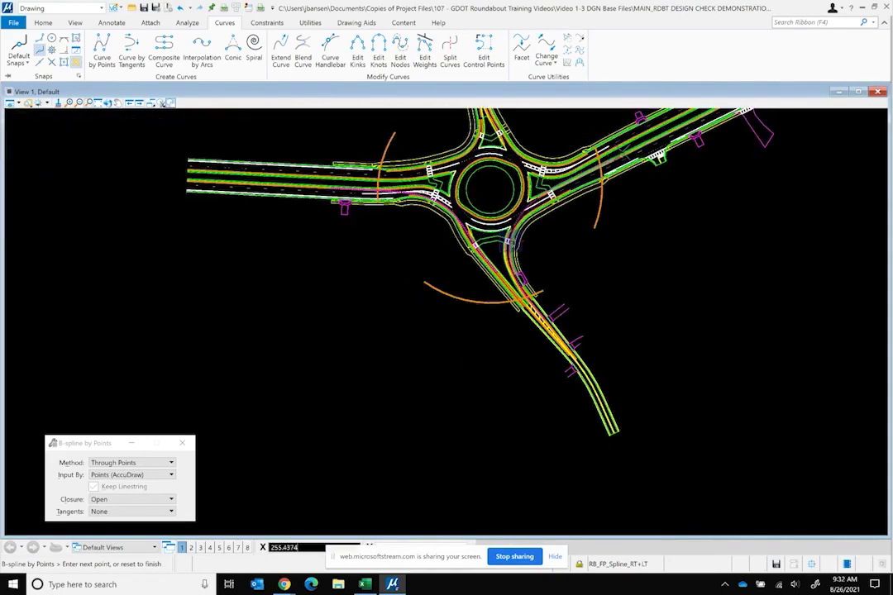
pyautogui.scroll(3, 616, 155)
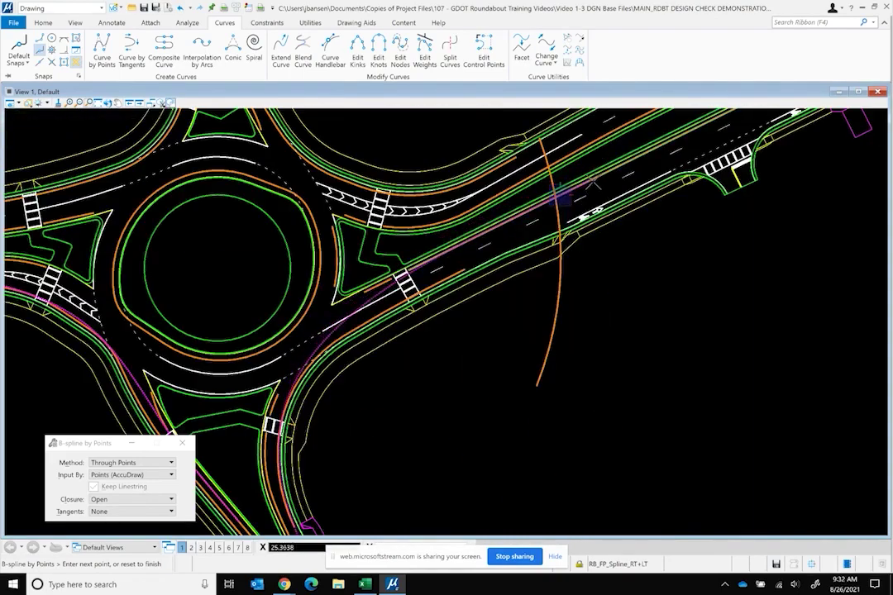
pyautogui.rightClick(592, 182)
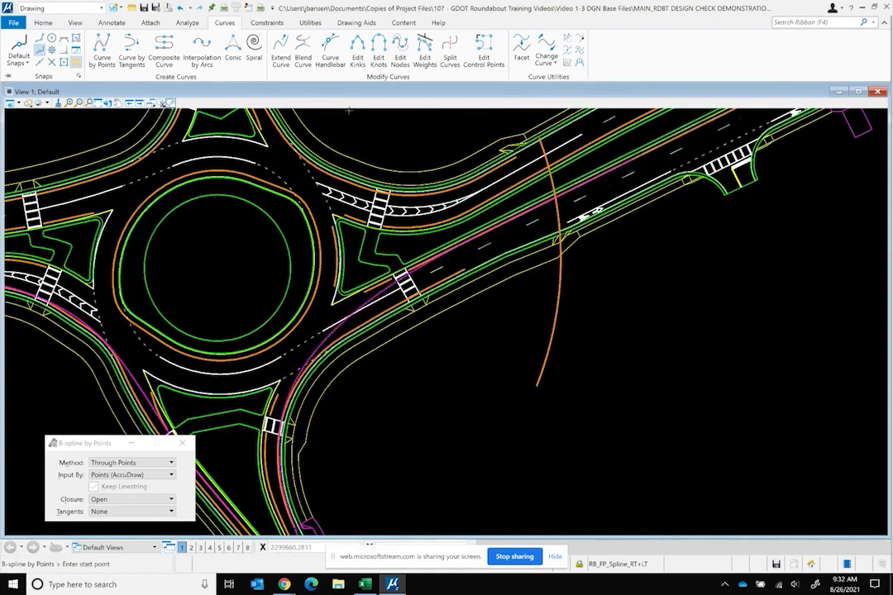
# Select the new south-to-east B-spline and nudge its point just before the south entry crosswalk slightly toward the lane's centre
pyautogui.click(43, 23)
pyautogui.click(418, 48)
pyautogui.scroll(-2, 410, 112)
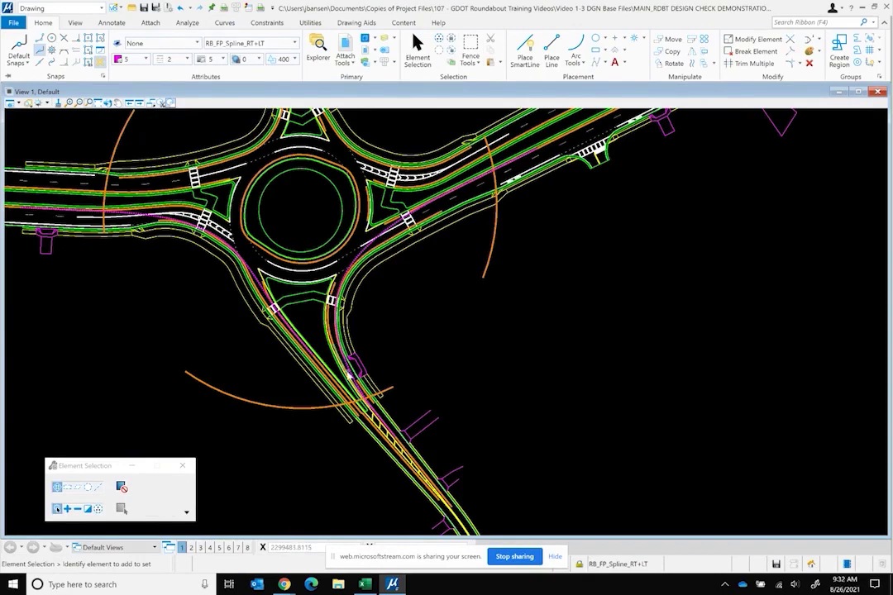
pyautogui.scroll(3, 323, 339)
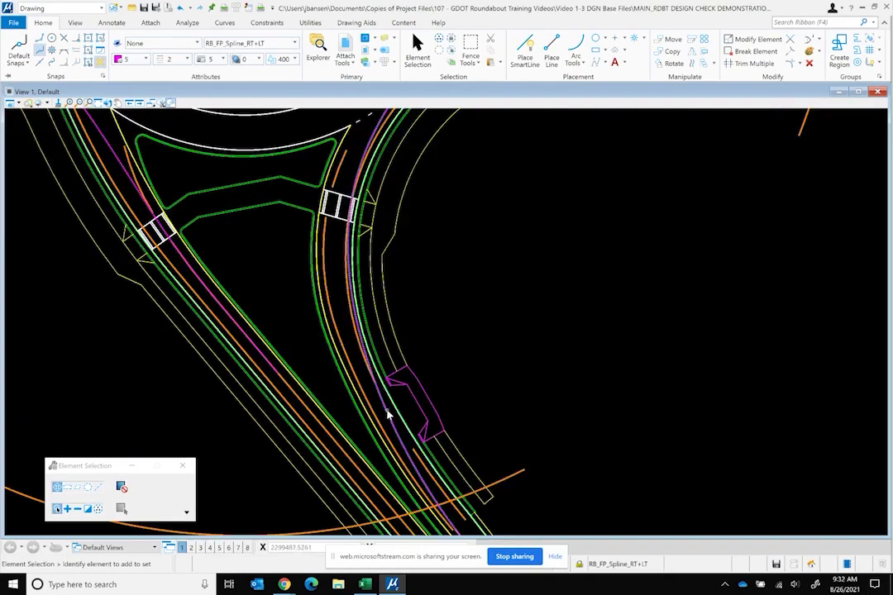
pyautogui.click(345, 214)
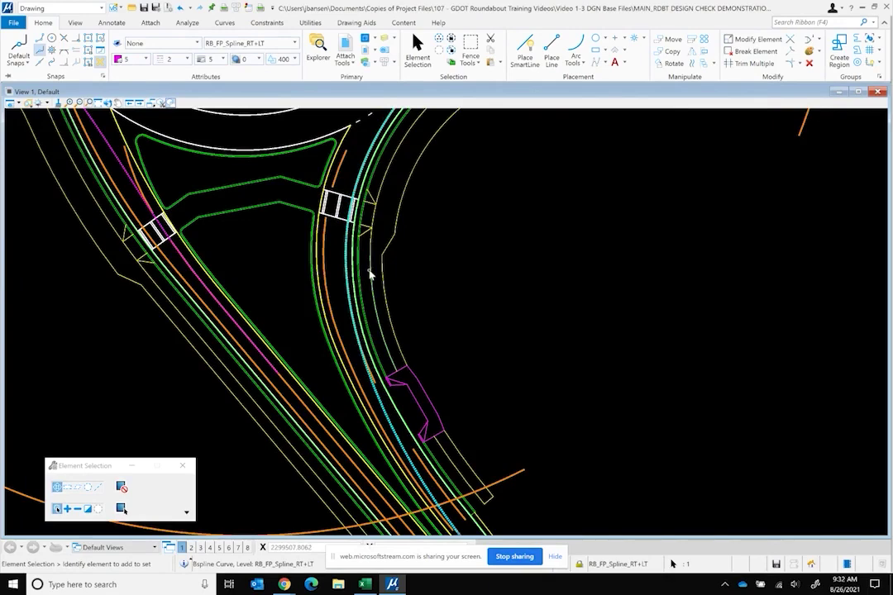
pyautogui.scroll(3, 364, 205)
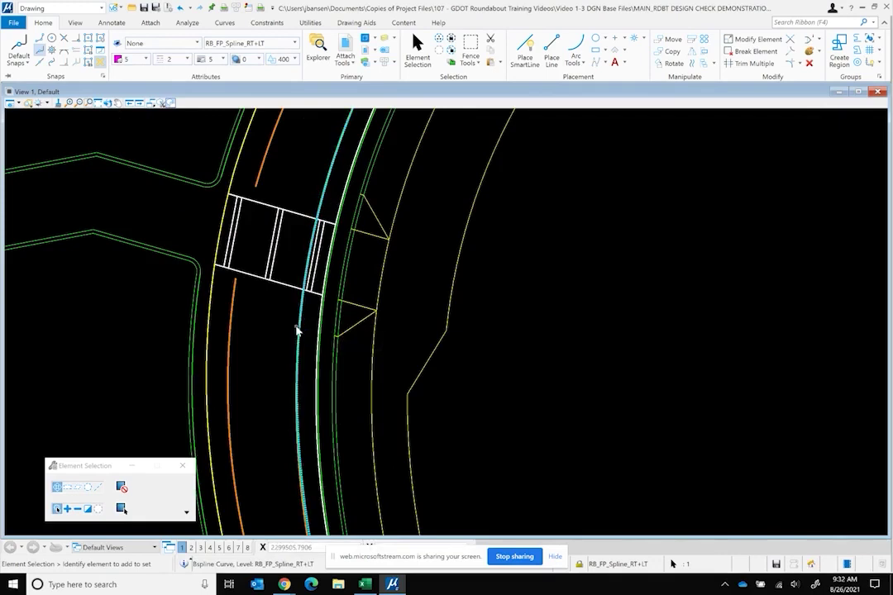
pyautogui.click(294, 334)
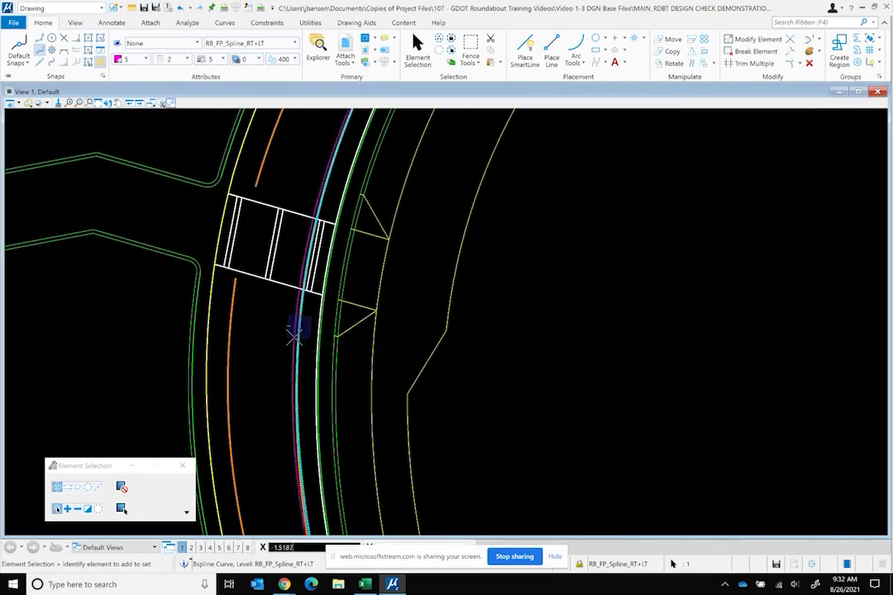
# Fine-tune the south-to-east B-spline's points just before the south entry crosswalk and along the east exit's median-side offset line
pyautogui.scroll(-3, 297, 350)
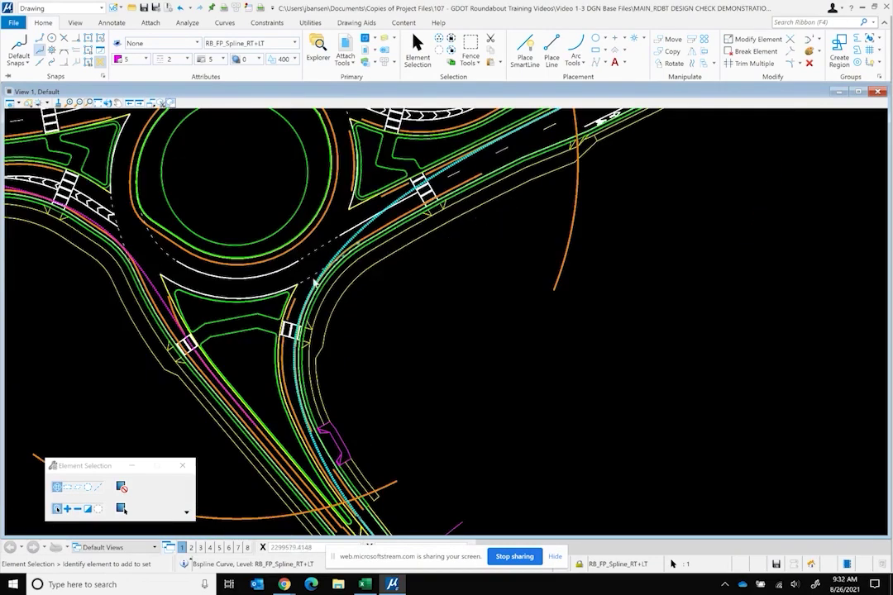
pyautogui.scroll(-2, 484, 210)
pyautogui.scroll(4, 517, 170)
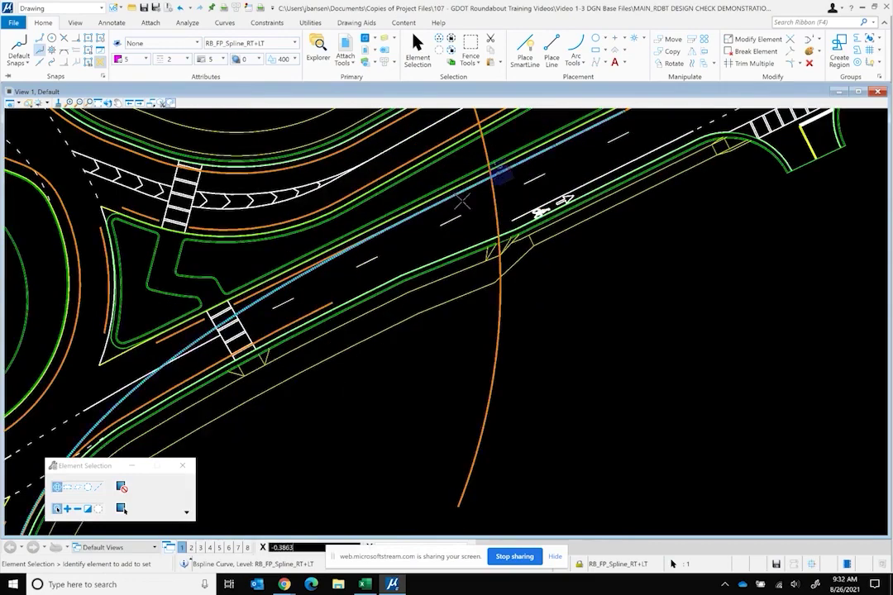
pyautogui.scroll(2, 455, 199)
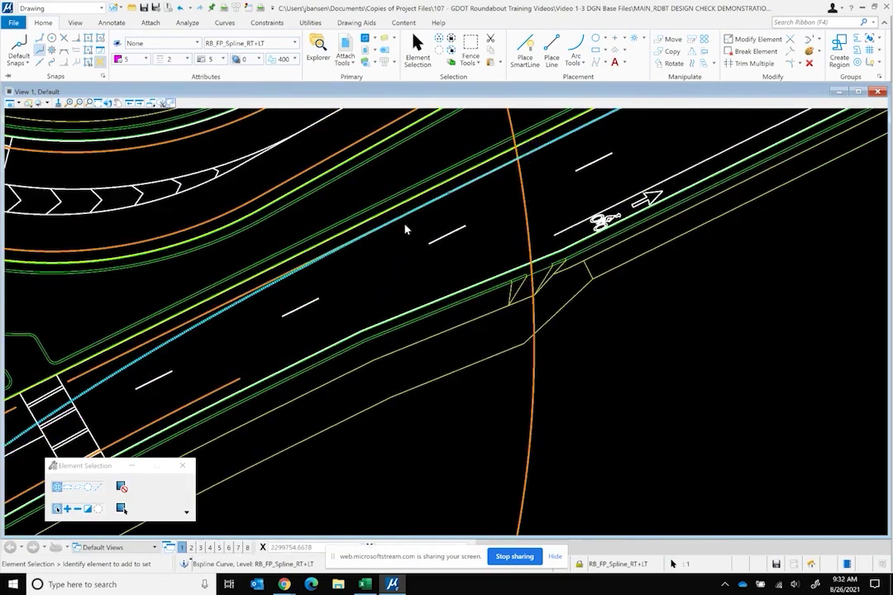
pyautogui.scroll(-2, 405, 229)
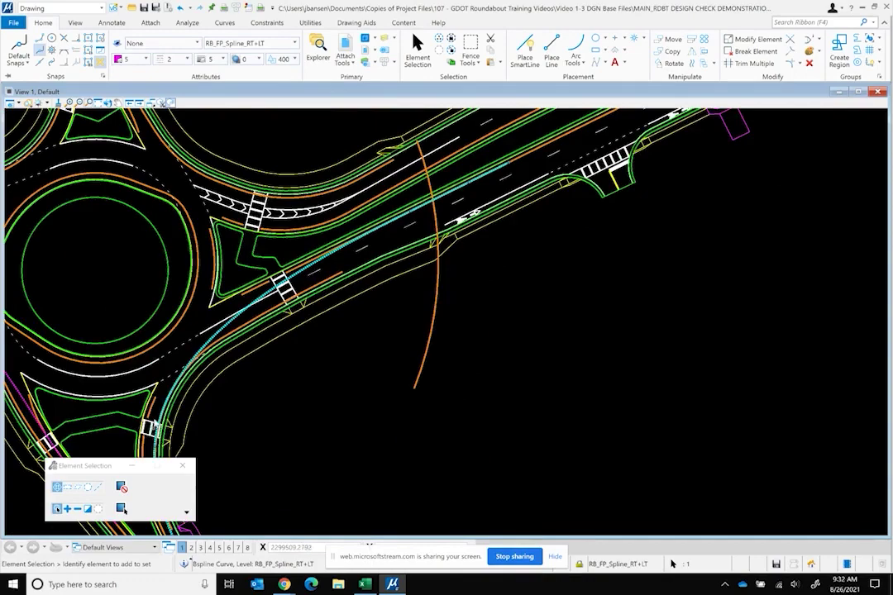
pyautogui.scroll(2, 472, 187)
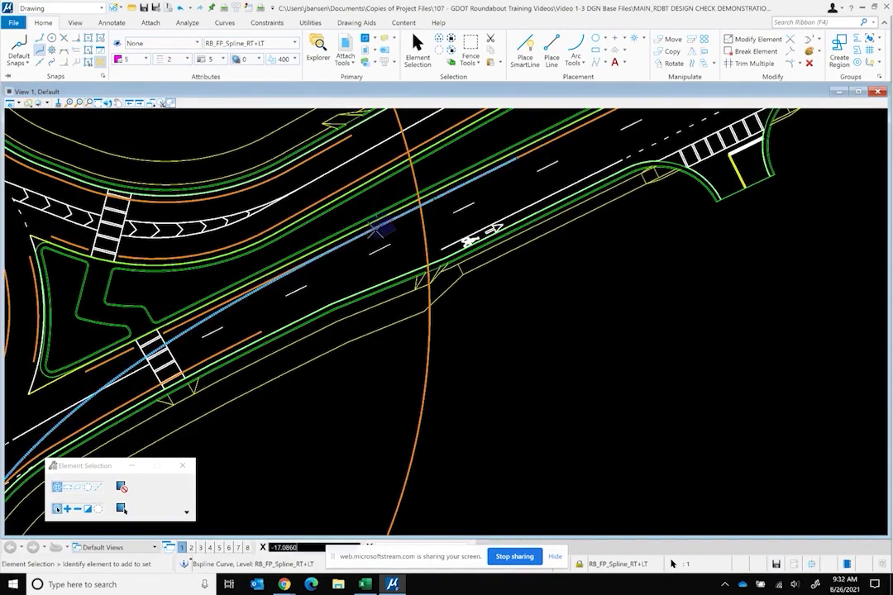
pyautogui.scroll(-3, 382, 231)
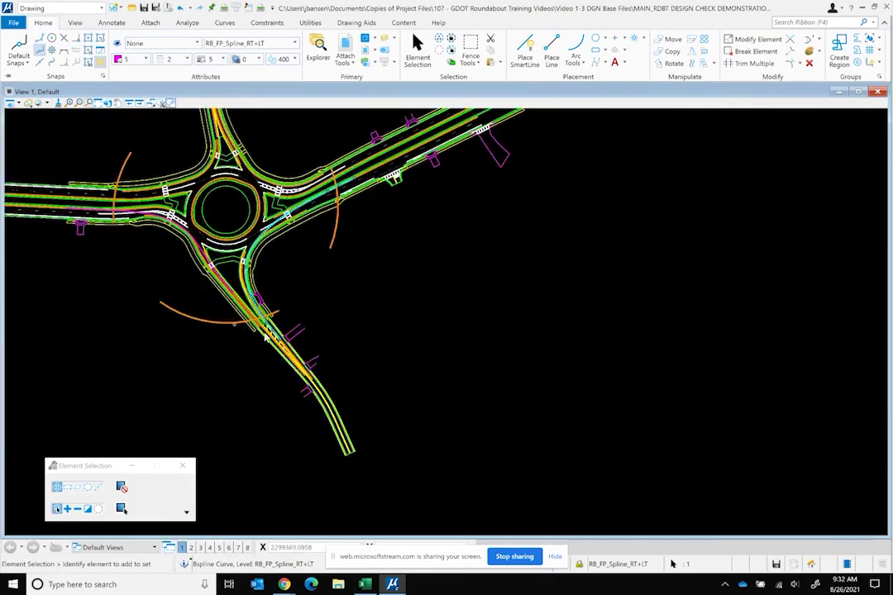
# Check the B-spline against the offset lines from the south approach through the entry crosswalk to the east exit, and deselect it
pyautogui.scroll(3, 226, 286)
pyautogui.scroll(-4, 280, 312)
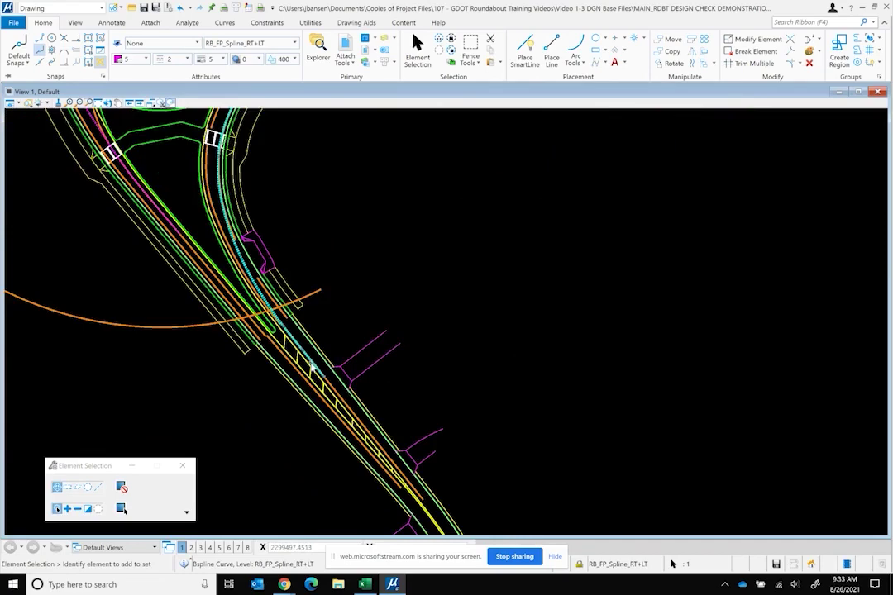
pyautogui.scroll(3, 256, 253)
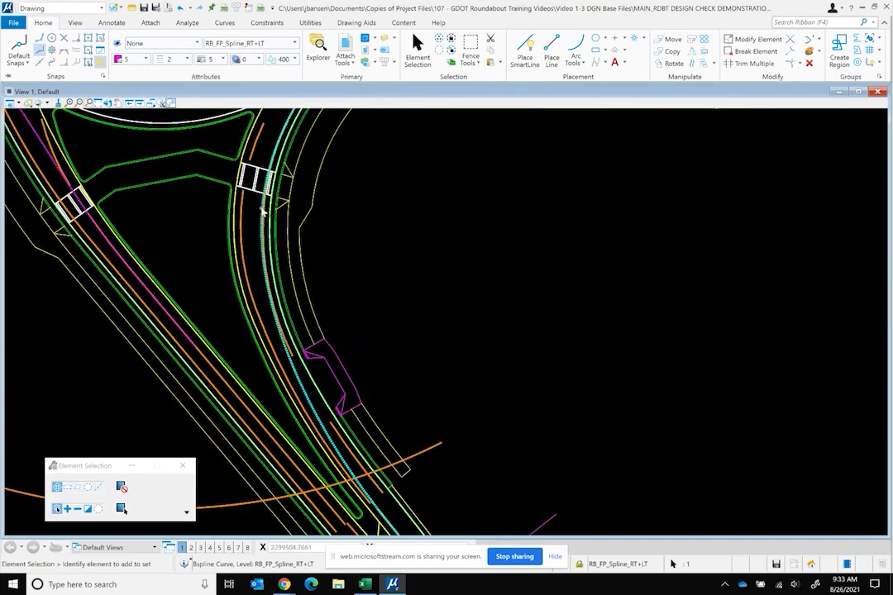
pyautogui.scroll(2, 261, 211)
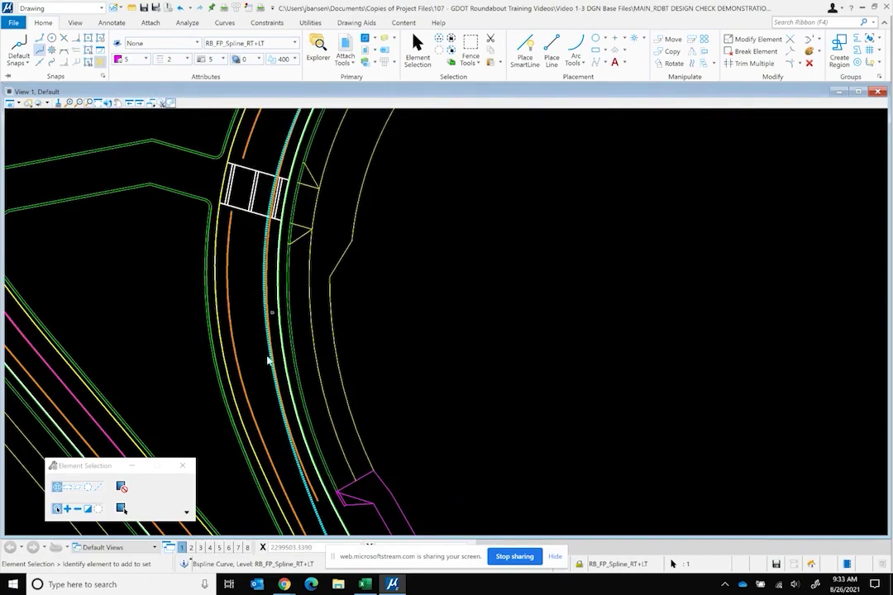
pyautogui.scroll(2, 267, 380)
pyautogui.scroll(-4, 290, 446)
pyautogui.scroll(3, 308, 397)
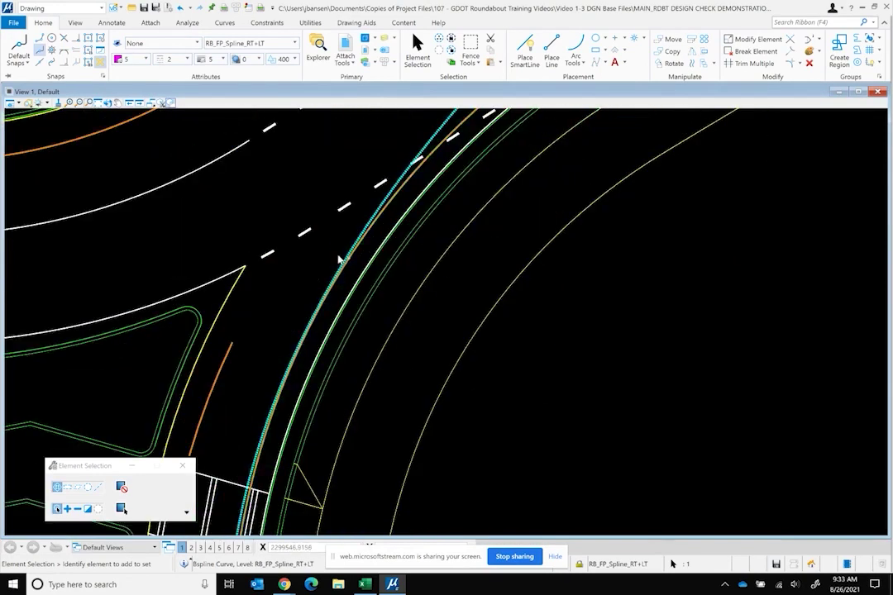
pyautogui.scroll(-1, 339, 260)
pyautogui.scroll(3, 277, 451)
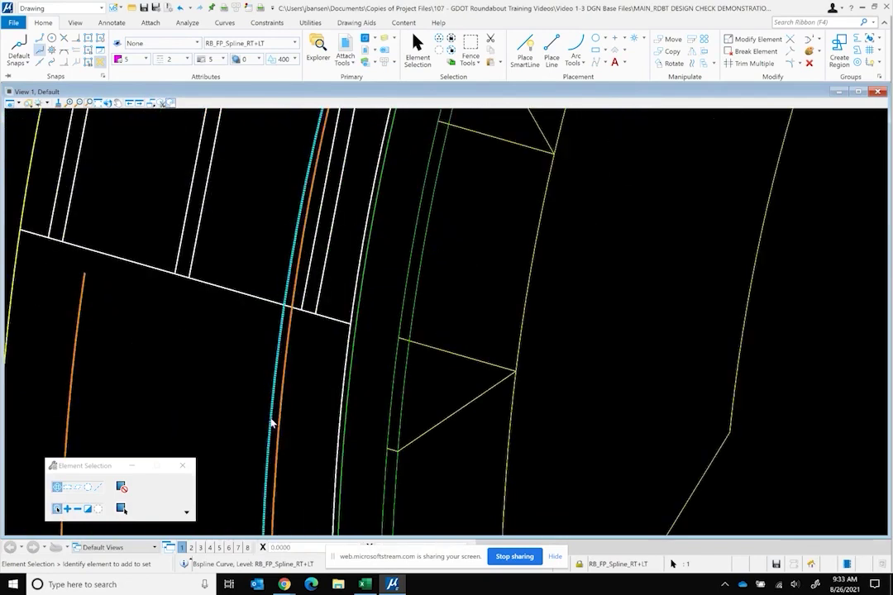
pyautogui.scroll(-3, 244, 295)
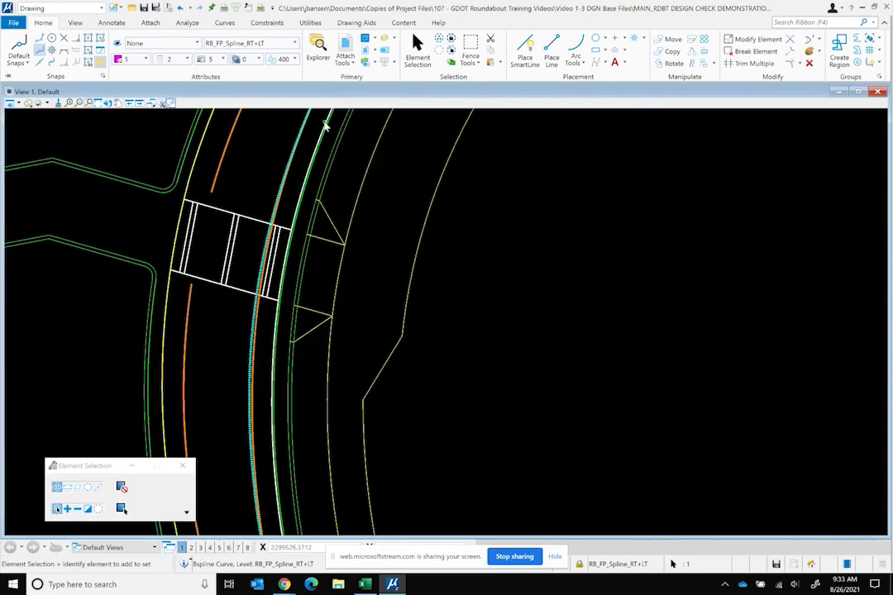
pyautogui.scroll(2, 312, 117)
pyautogui.scroll(-2, 298, 132)
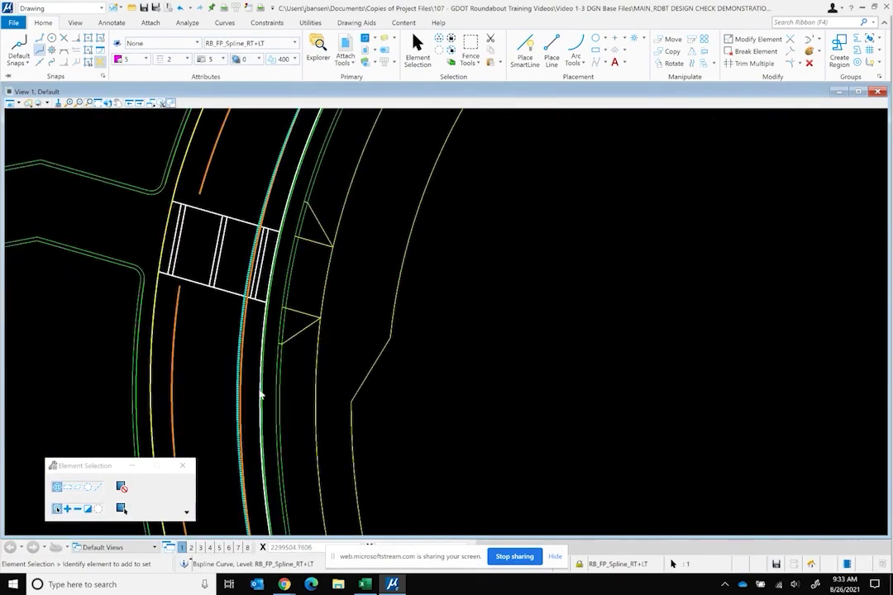
pyautogui.scroll(-1, 269, 490)
pyautogui.scroll(3, 261, 527)
pyautogui.scroll(-3, 268, 519)
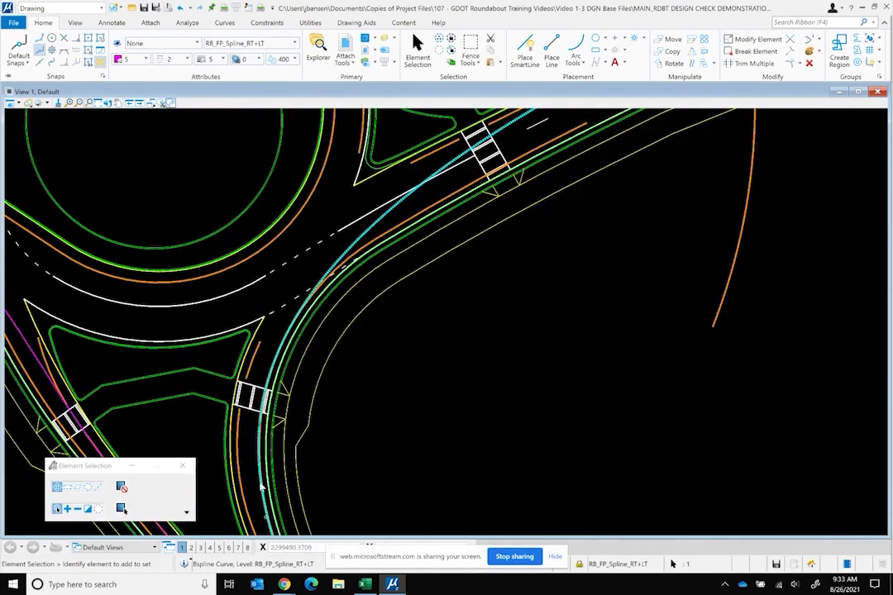
pyautogui.scroll(-1, 315, 281)
pyautogui.scroll(-1, 488, 142)
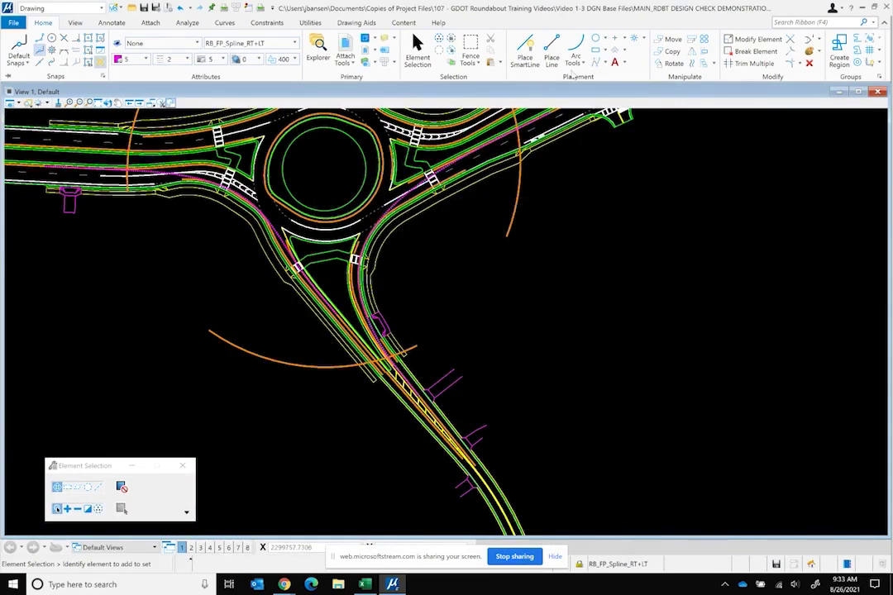
# Begin a Start, End, Mid arc using the Tangent snap, with its start tangent to the south approach's median-side offset line
pyautogui.click(576, 47)
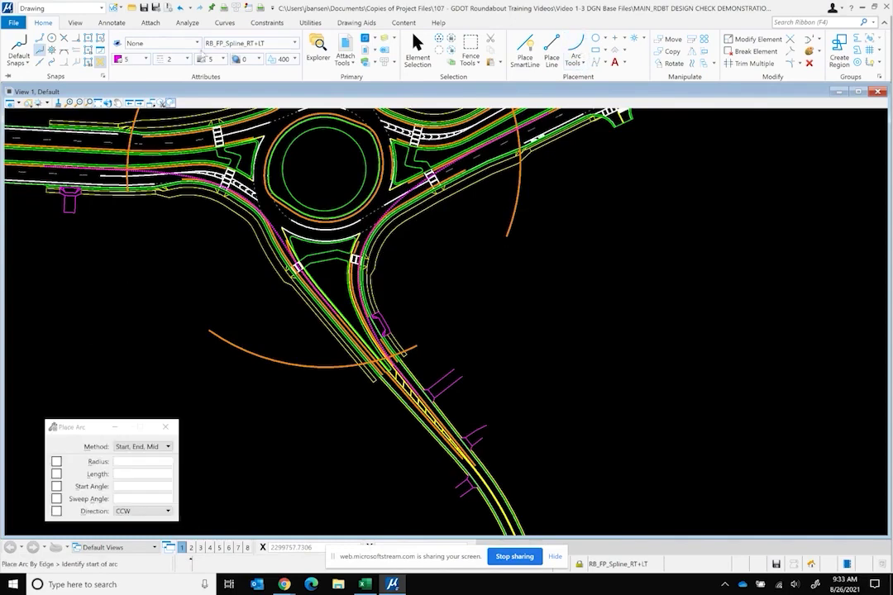
pyautogui.click(19, 56)
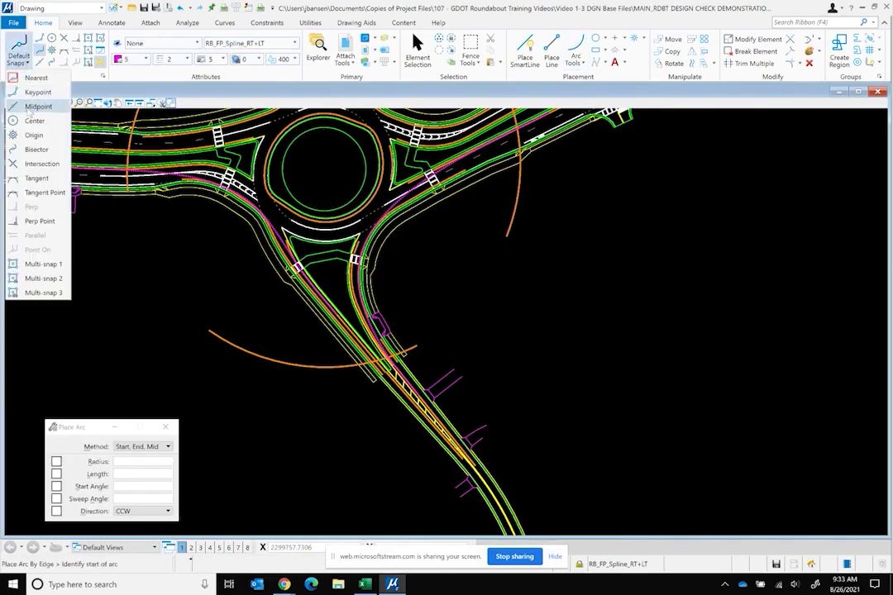
pyautogui.click(36, 178)
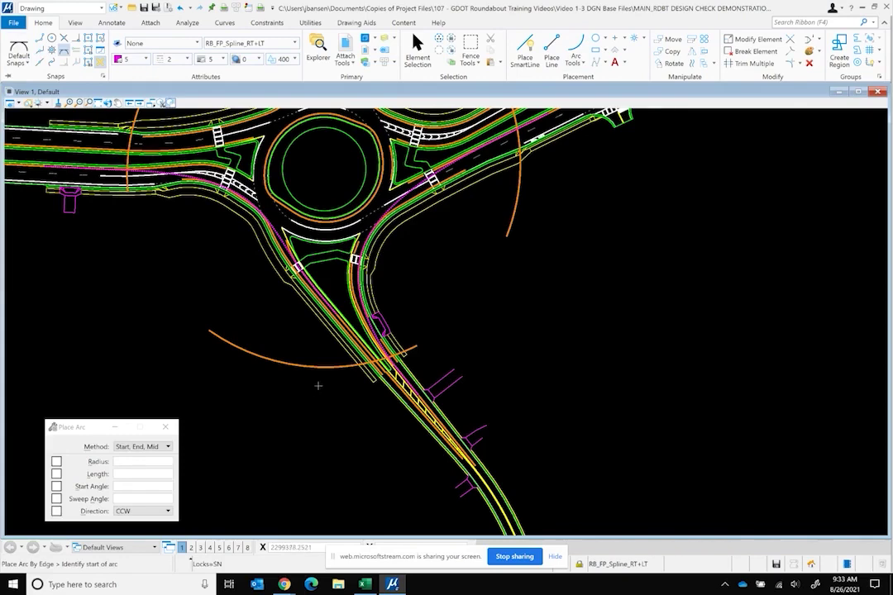
pyautogui.scroll(3, 348, 330)
pyautogui.scroll(2, 356, 312)
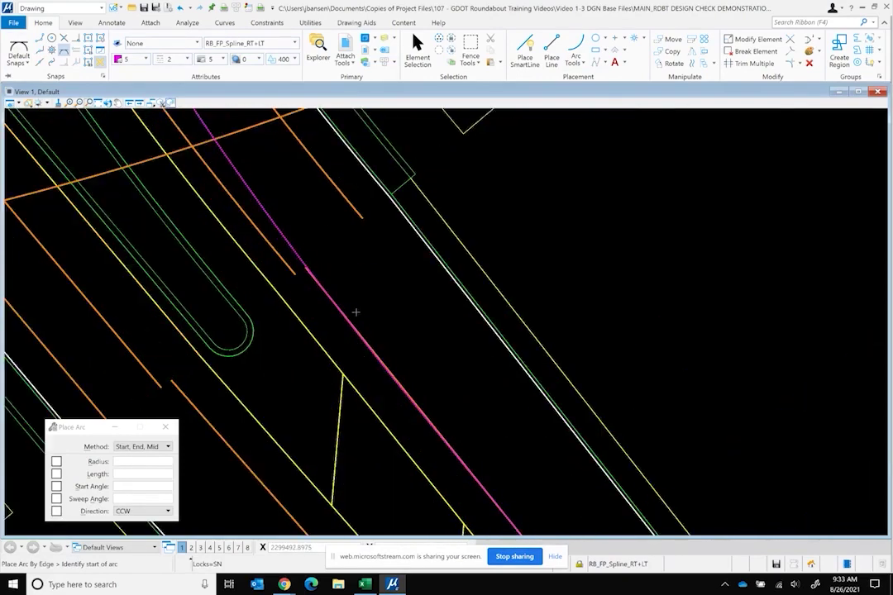
pyautogui.scroll(2, 293, 285)
pyautogui.click(331, 239)
# Complete the arc with its end tangent to the east exit's median-side offset line and its midpoint tangent to the south entry crosswalk's offset arc
pyautogui.scroll(-3, 335, 244)
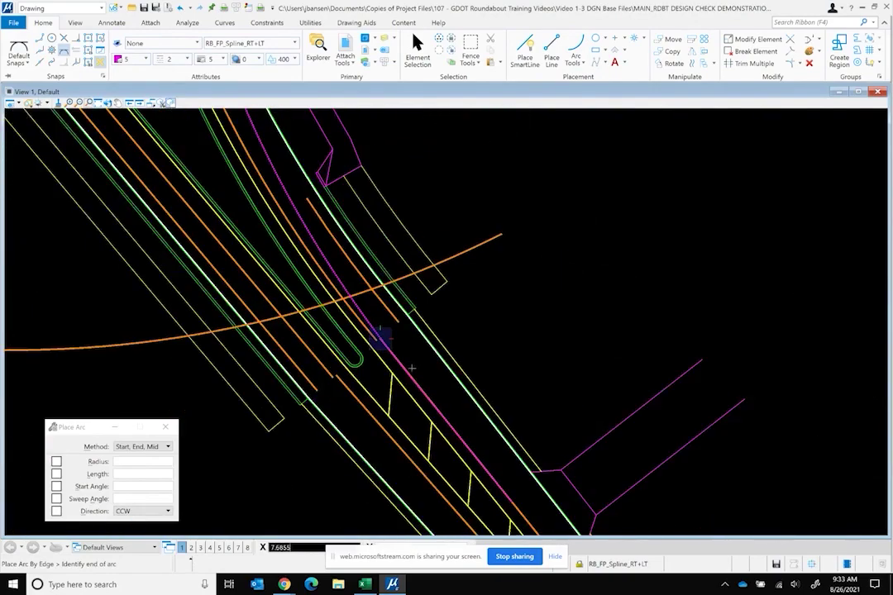
pyautogui.scroll(-4, 412, 367)
pyautogui.scroll(2, 443, 172)
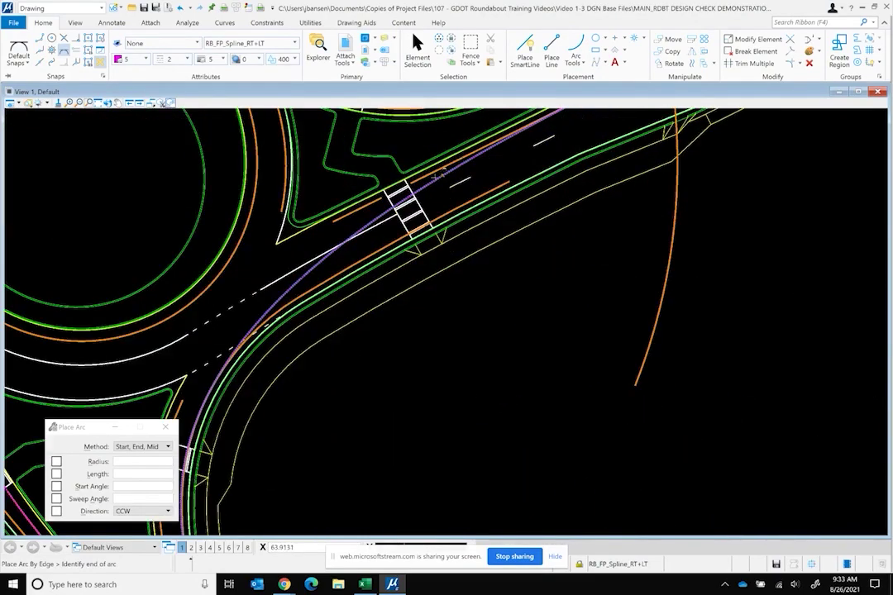
pyautogui.click(369, 315)
pyautogui.scroll(-2, 370, 315)
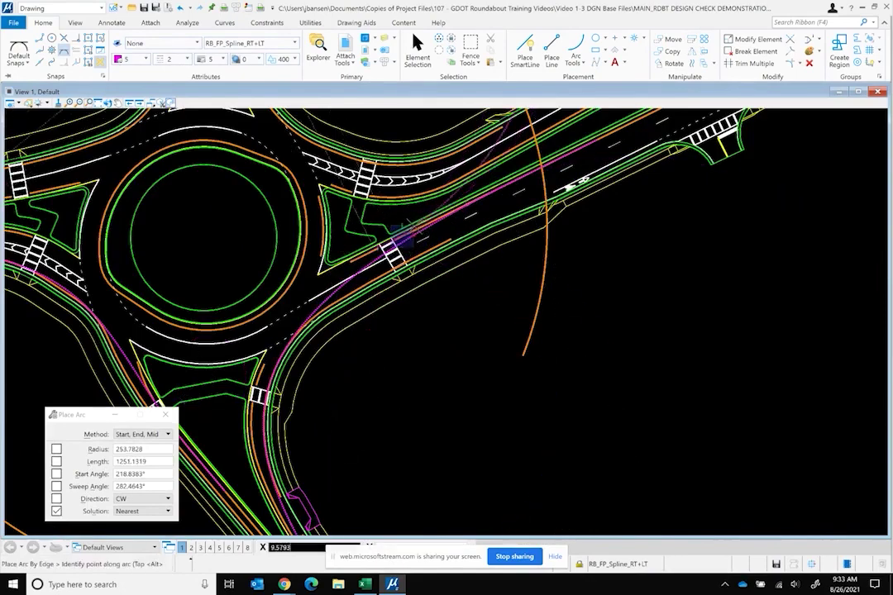
pyautogui.scroll(-2, 396, 217)
pyautogui.scroll(3, 333, 283)
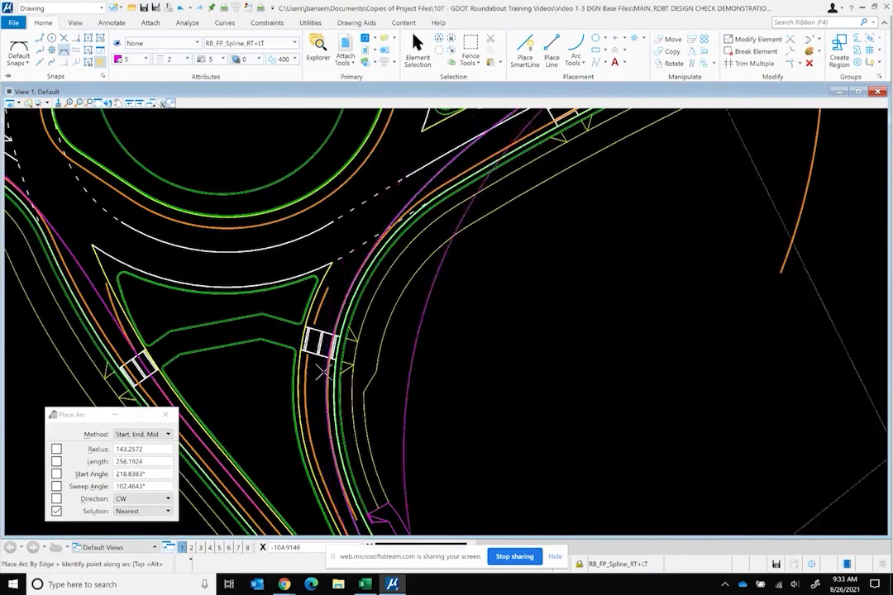
pyautogui.scroll(3, 323, 373)
pyautogui.scroll(2, 335, 369)
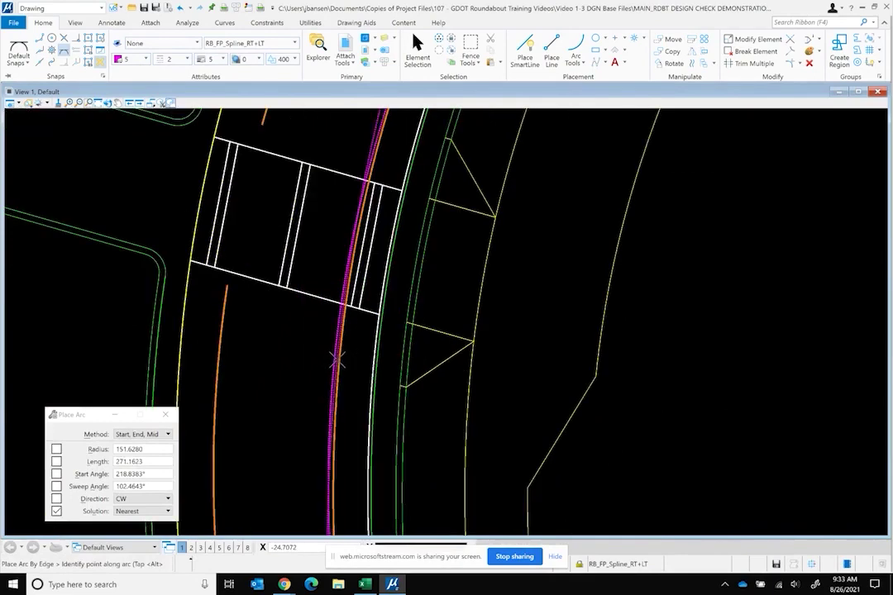
pyautogui.rightClick(370, 167)
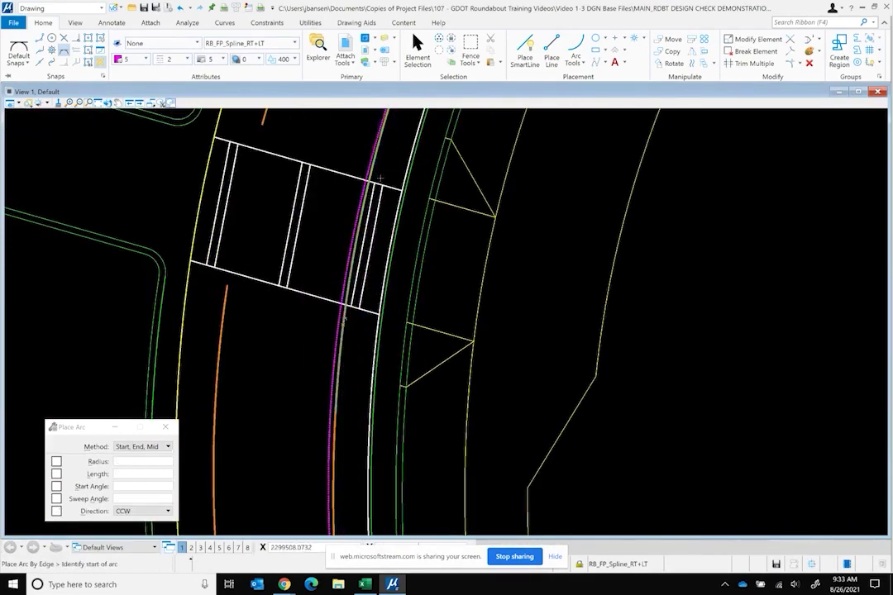
# Select the new south-to-east arc, change its color to red (3), and deselect it
pyautogui.scroll(-6, 298, 307)
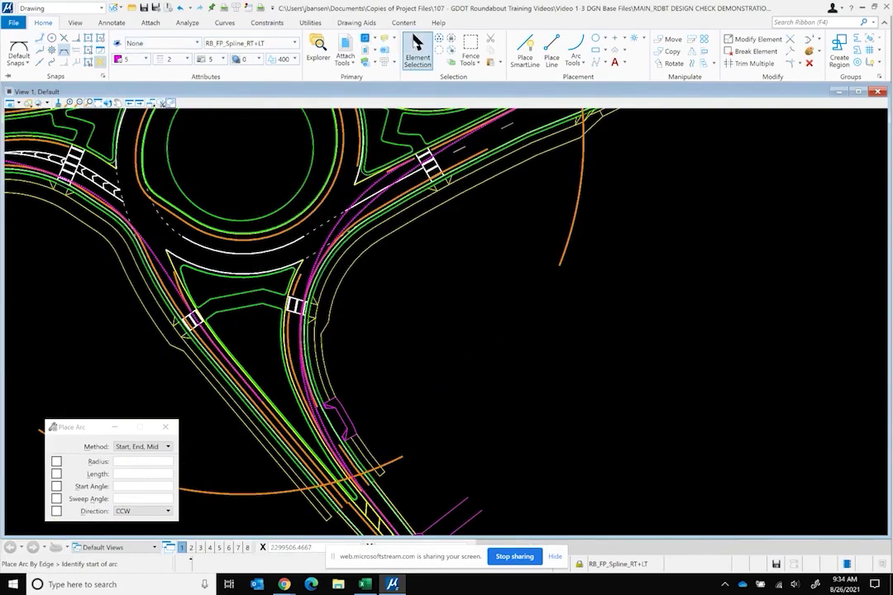
pyautogui.click(416, 43)
pyautogui.click(371, 189)
pyautogui.click(144, 62)
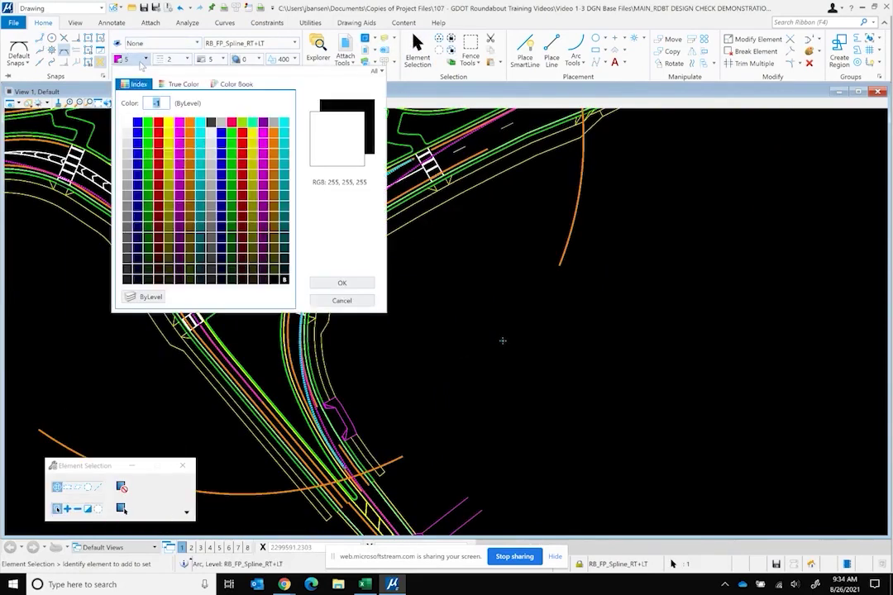
pyautogui.click(157, 122)
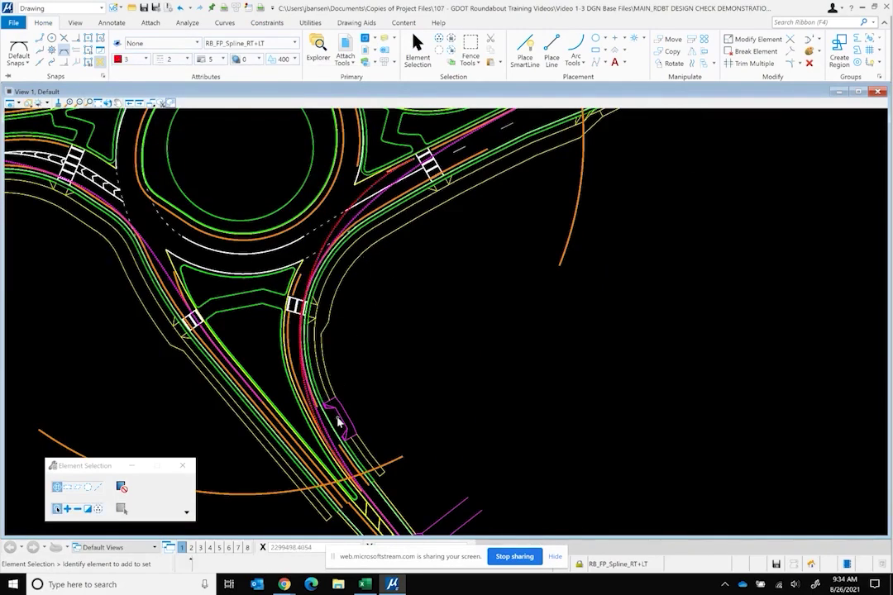
# Compare the red arc with the B-spline, assign the arc to level RB_FP_Radii_RT+LT, and show its geometry properties
pyautogui.scroll(4, 328, 477)
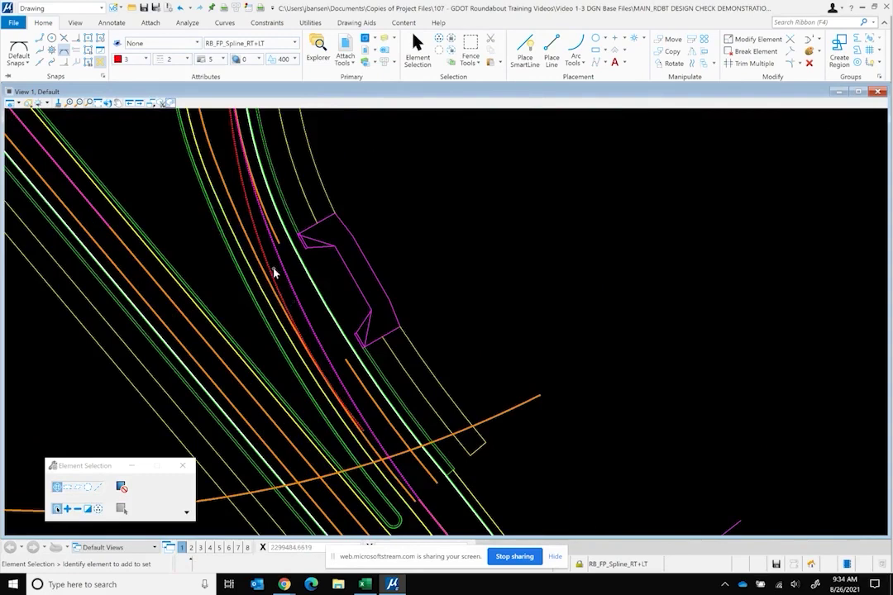
pyautogui.scroll(-2, 273, 273)
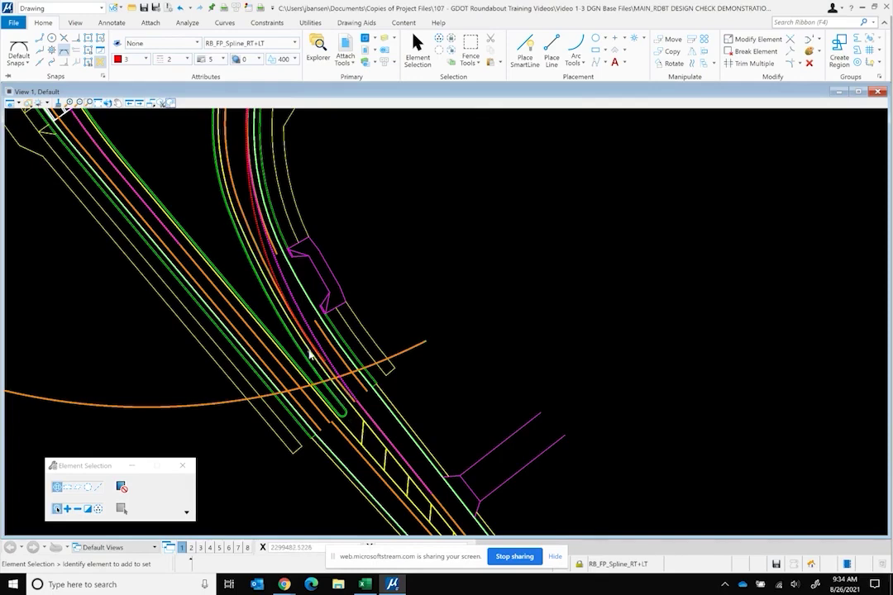
pyautogui.scroll(-1, 316, 388)
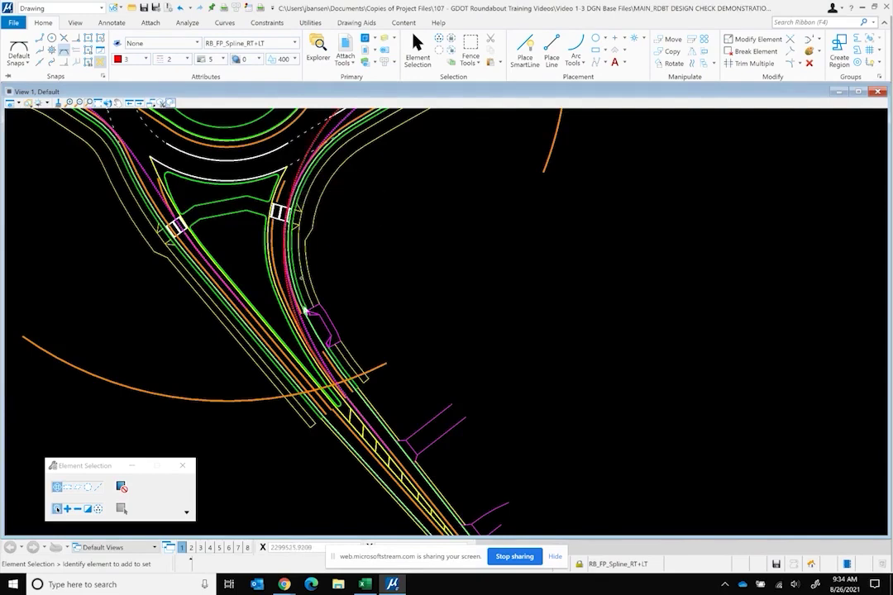
pyautogui.scroll(-2, 294, 189)
pyautogui.scroll(2, 336, 177)
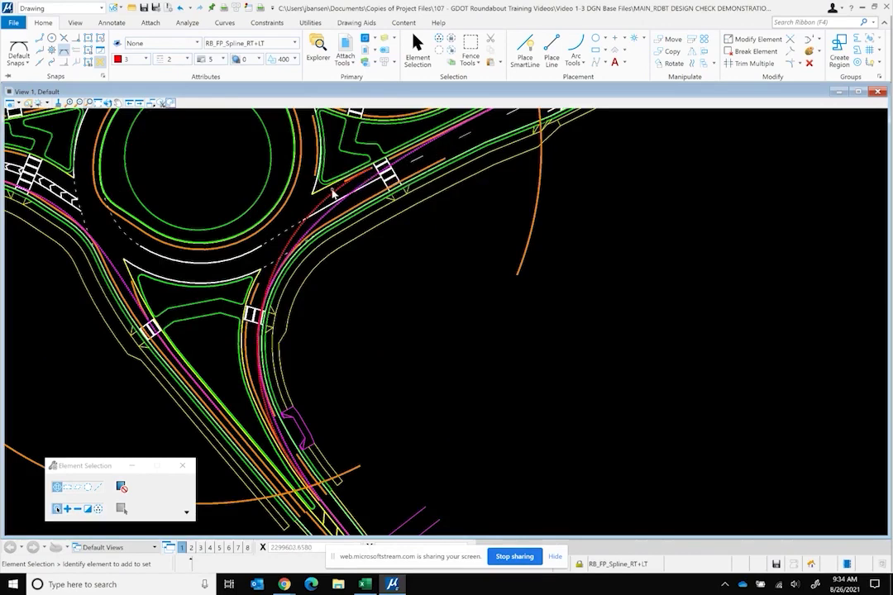
pyautogui.click(282, 163)
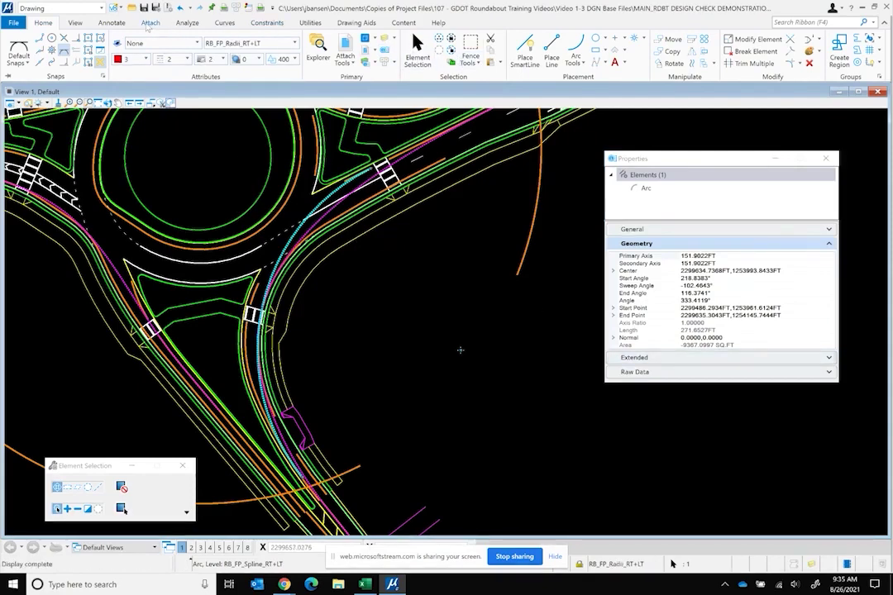
# Start a Place Note annotation, set the active color to white (0), and enter "R=150 ft" with "V=" on a second line
pyautogui.click(106, 22)
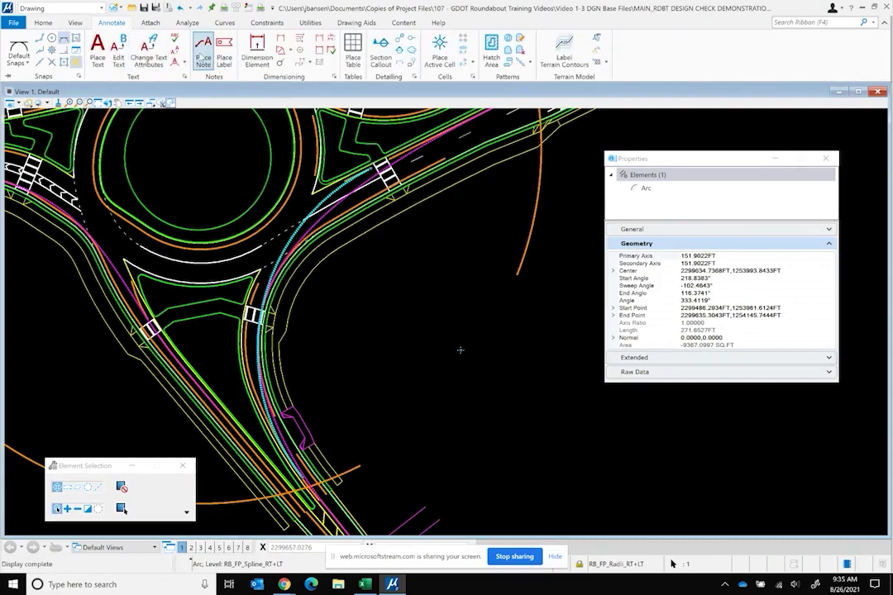
pyautogui.click(202, 53)
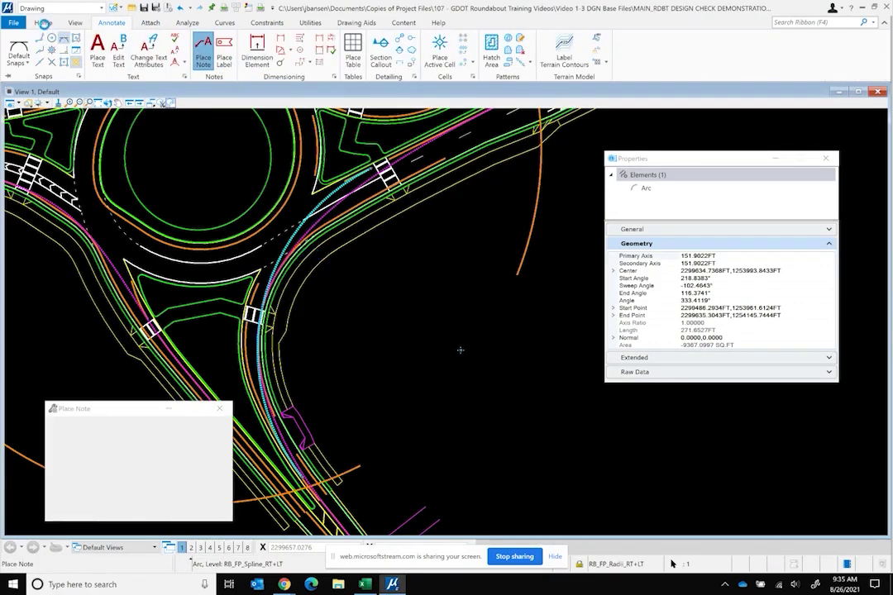
pyautogui.click(43, 22)
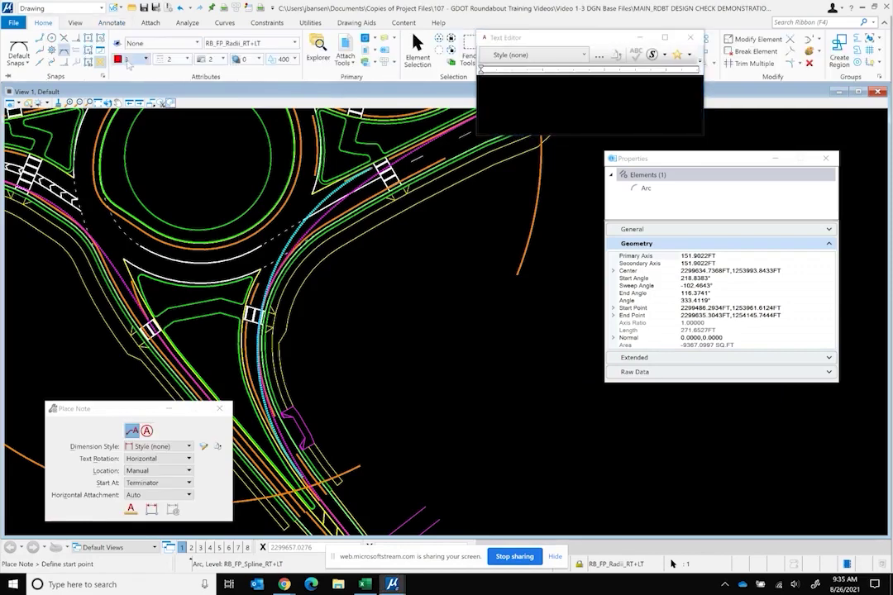
pyautogui.click(126, 61)
pyautogui.click(115, 111)
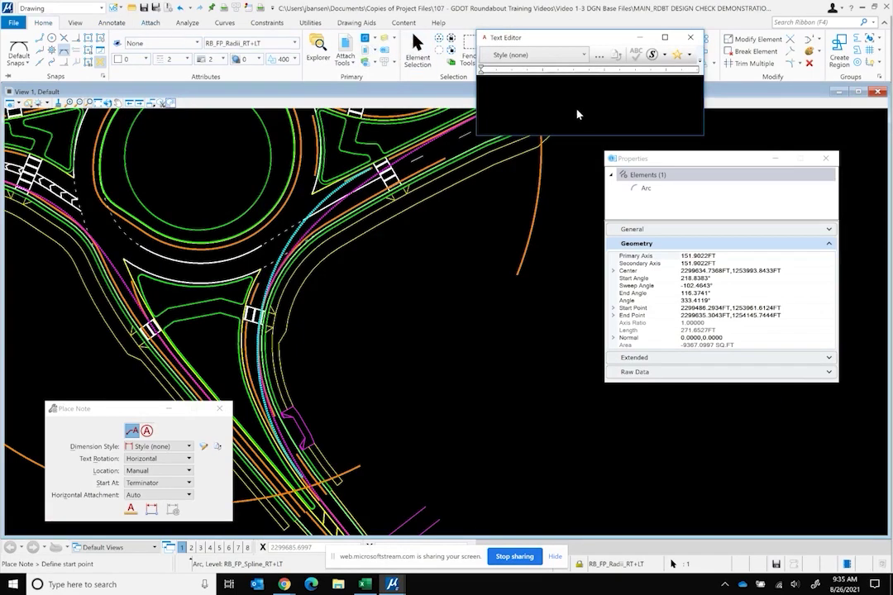
pyautogui.write('R=150 FT')
pyautogui.press('Return')
pyautogui.write('V=')
# Switch to the Fastest Path Speed Calculations workbook in Excel and set the radius for the 2% slope to 150
pyautogui.click(365, 584)
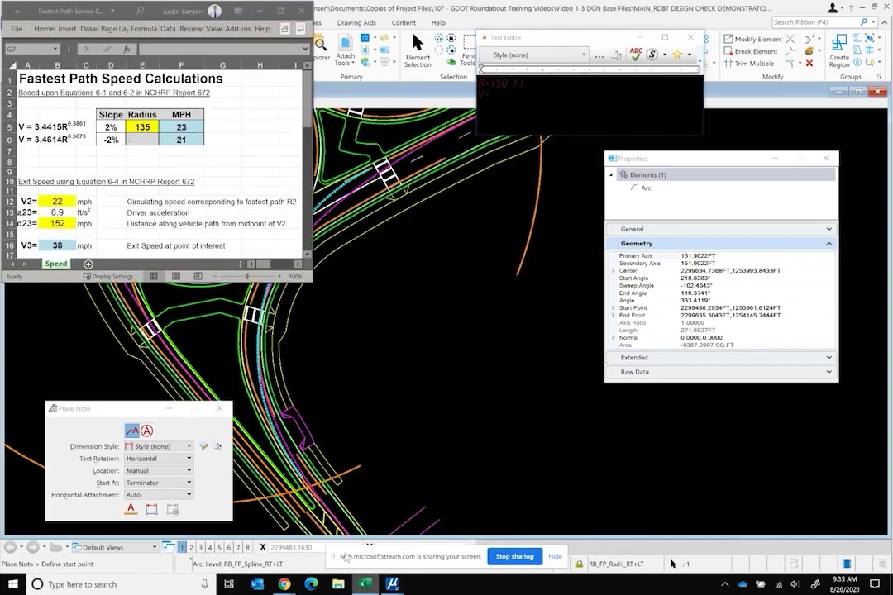
pyautogui.click(142, 128)
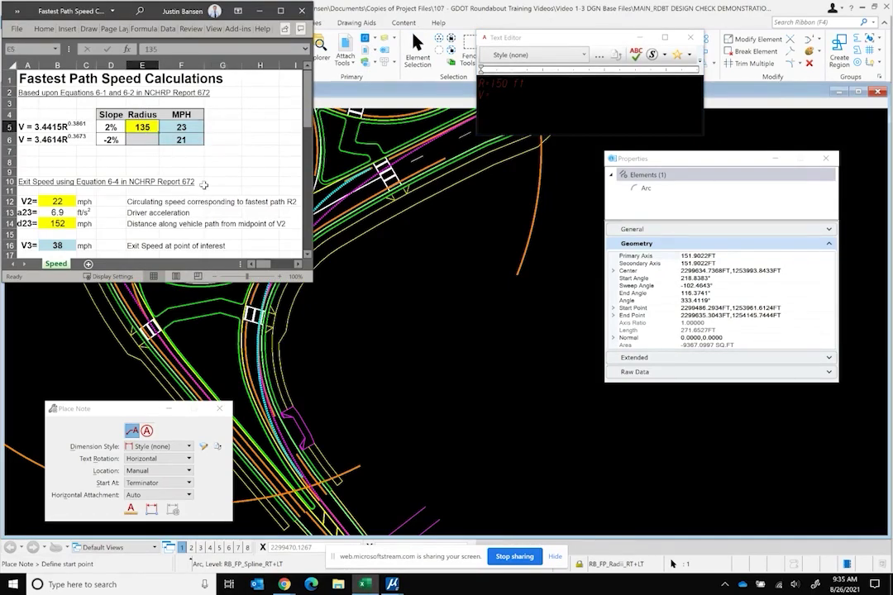
pyautogui.write('15')
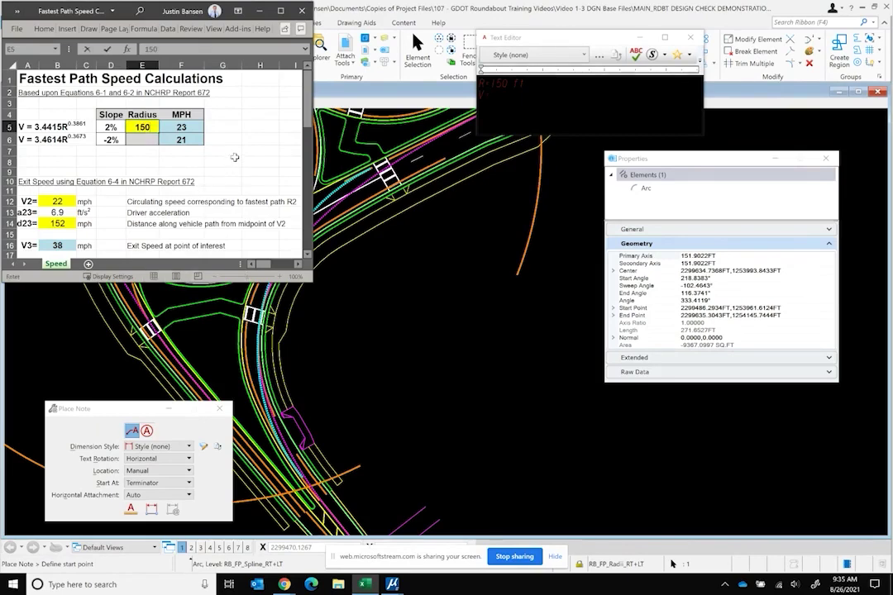
pyautogui.write('0')
pyautogui.click(235, 159)
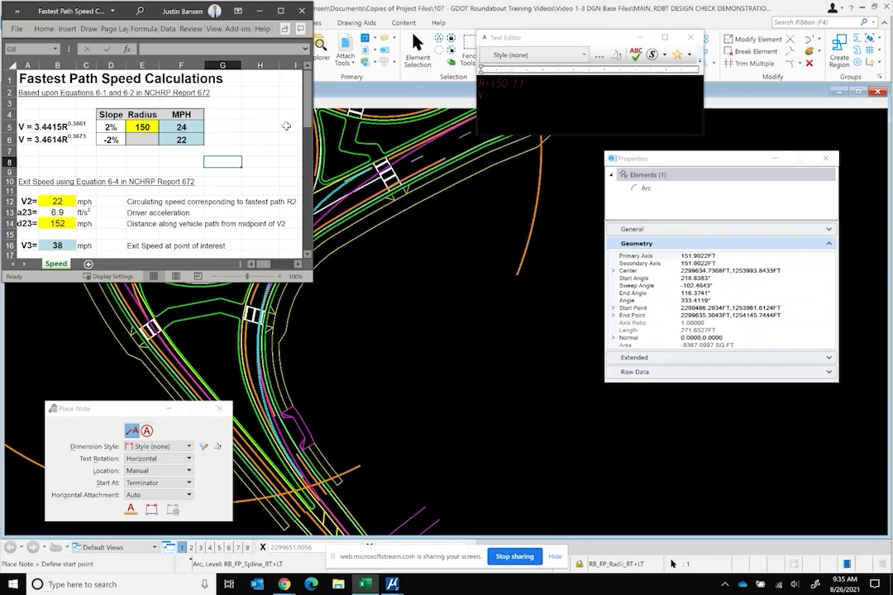
# Return to MicroStation, complete the note's second line as "V= 24 mph", and place it outside the east curb with its leader on the south-to-east arc
pyautogui.click(512, 97)
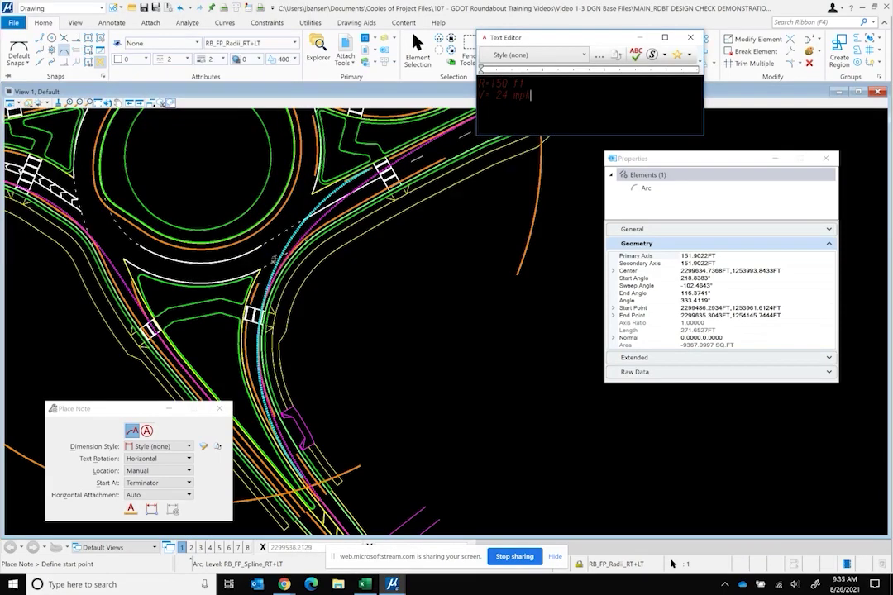
pyautogui.click(268, 262)
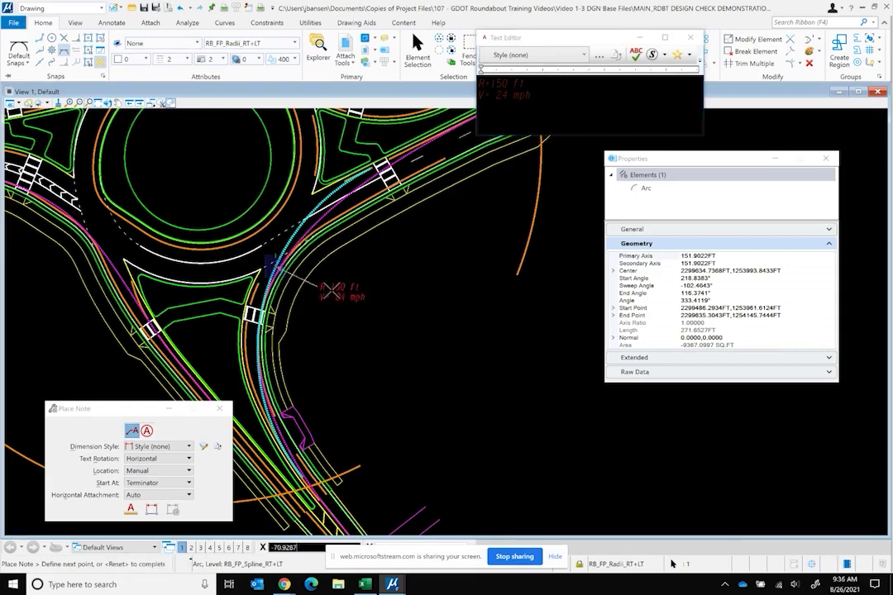
pyautogui.click(337, 291)
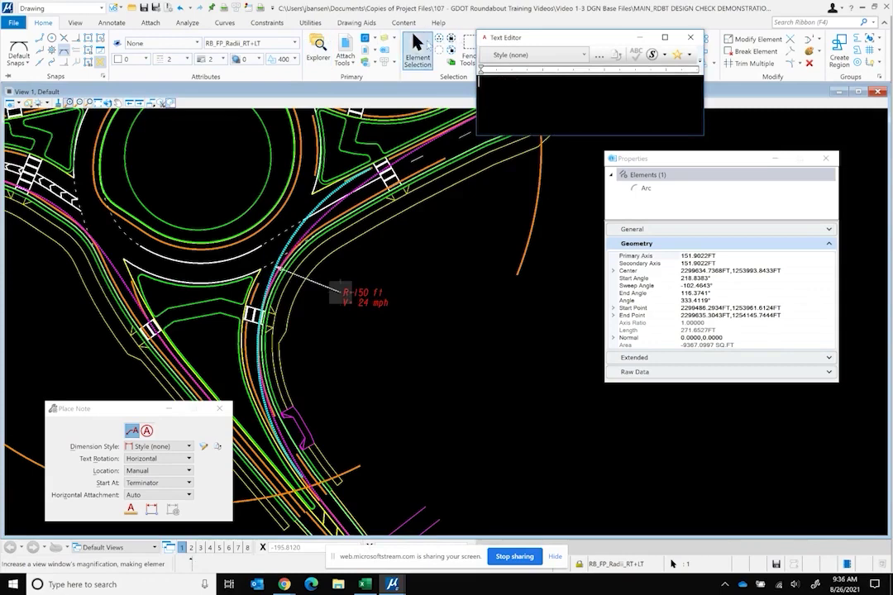
# Select the R=150 ft note with its leader, set its line style to 0, and deselect it
pyautogui.click(418, 49)
pyautogui.click(336, 290)
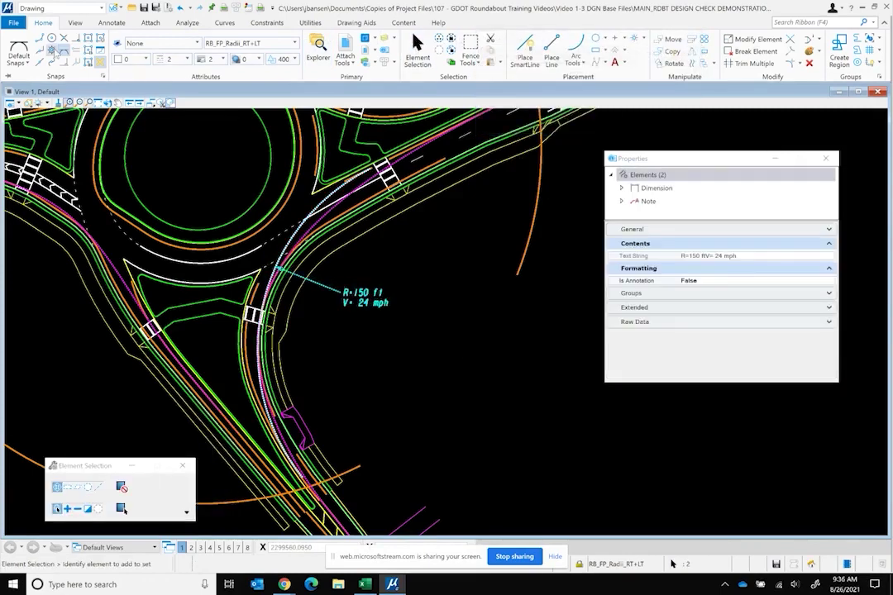
pyautogui.click(176, 60)
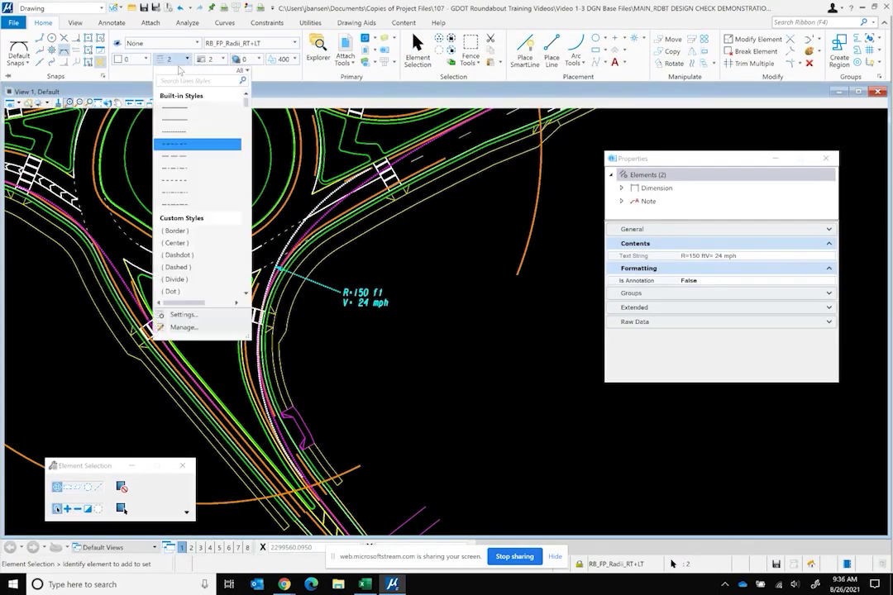
pyautogui.click(192, 108)
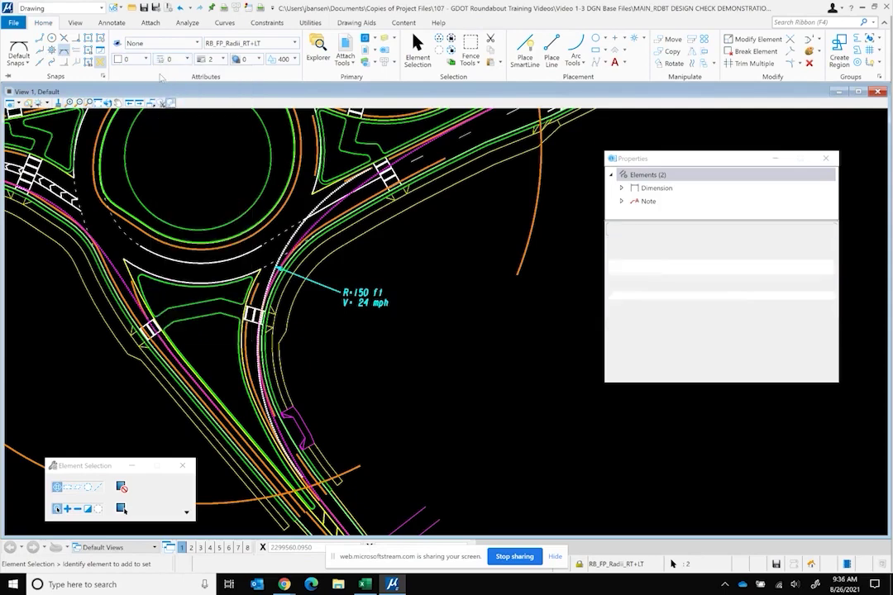
pyautogui.click(132, 58)
pyautogui.press('Escape')
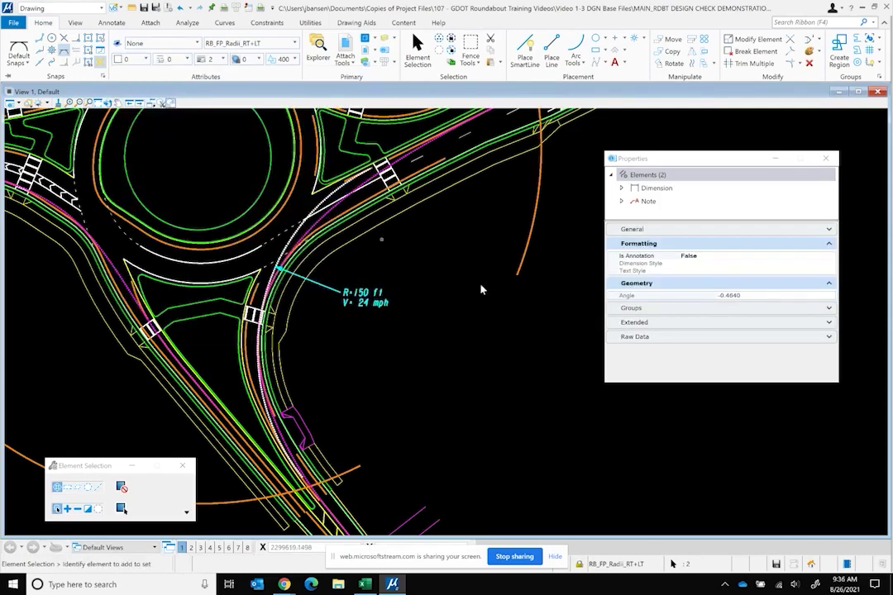
pyautogui.click(431, 323)
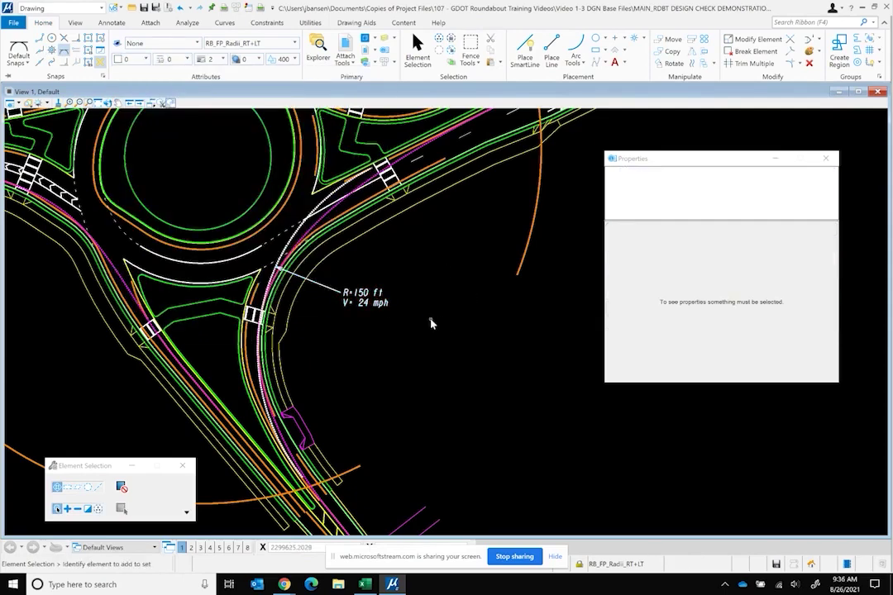
# Select the south-to-east arc, set its color back to red (3), and deselect it
pyautogui.click(339, 217)
pyautogui.click(434, 377)
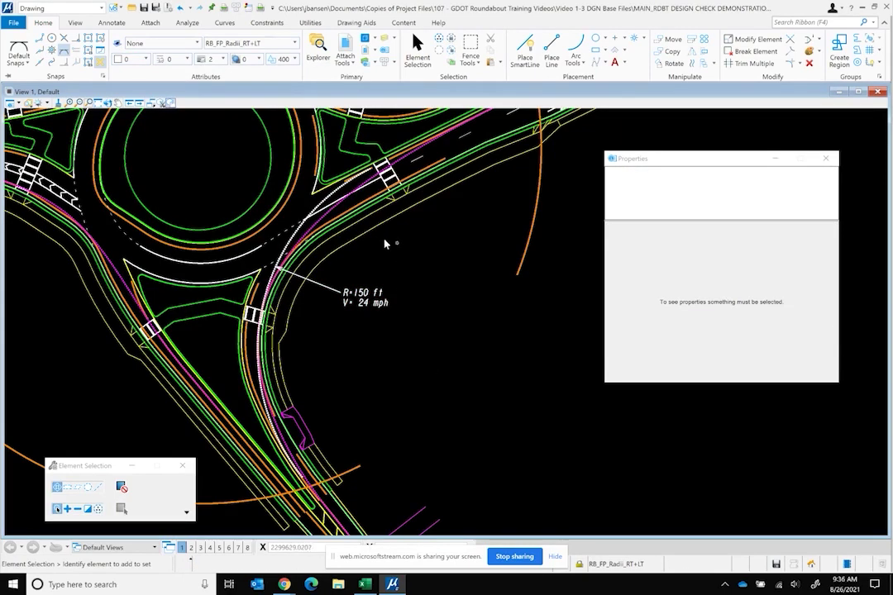
pyautogui.click(329, 204)
pyautogui.click(131, 60)
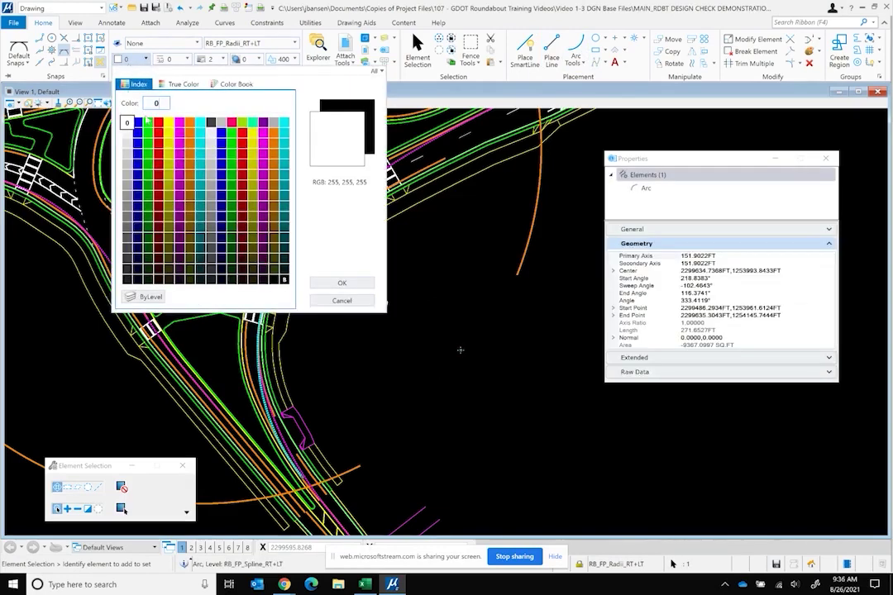
pyautogui.click(157, 122)
pyautogui.click(468, 305)
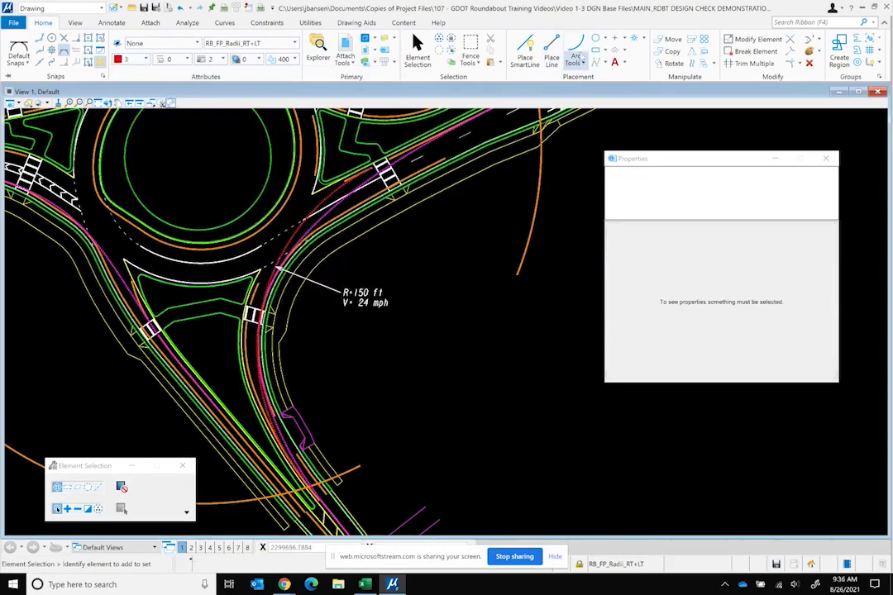
# Set the active color to 0, replace the Tangent snap, and place a 70 ft diameter circle centered on the B-spline at the south entry crosswalk
pyautogui.press('a')
pyautogui.click(128, 60)
pyautogui.click(132, 122)
pyautogui.scroll(2, 261, 373)
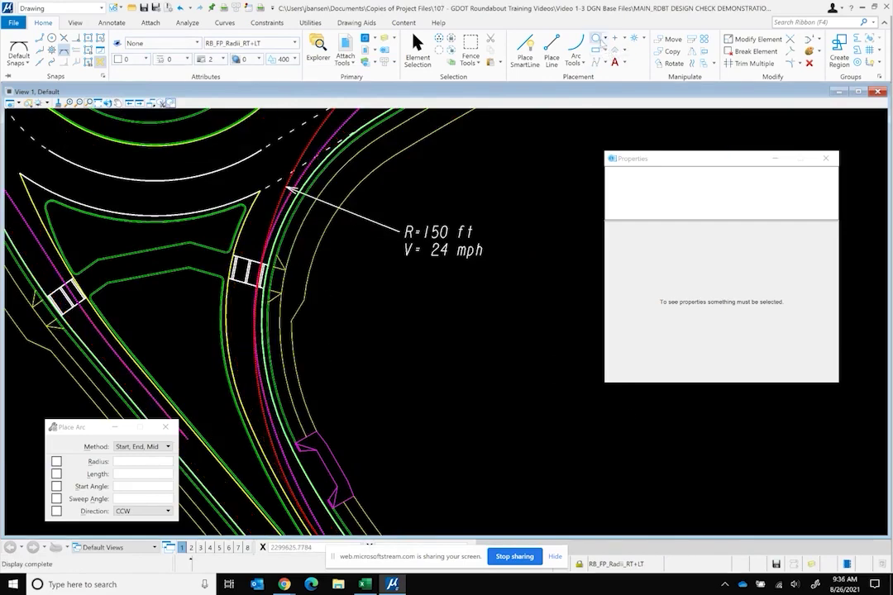
pyautogui.click(595, 38)
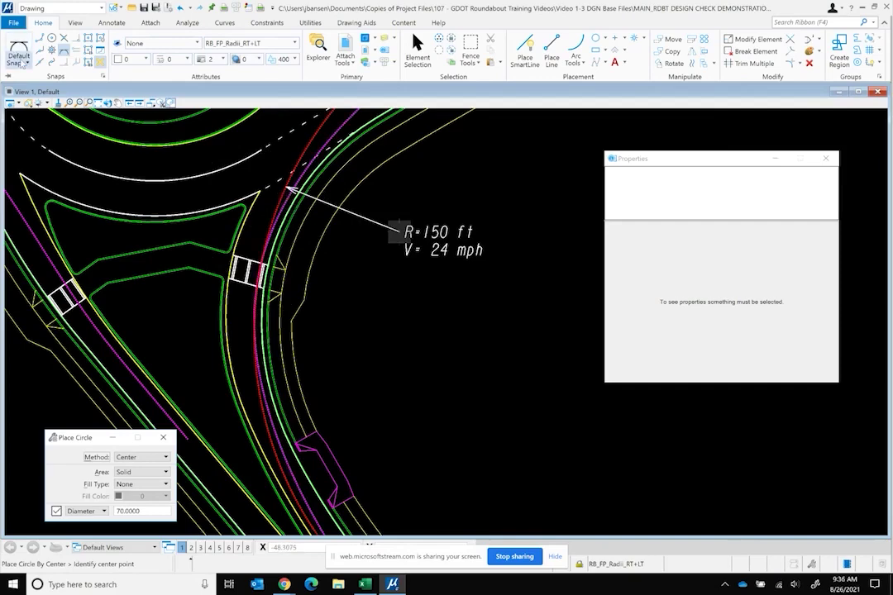
pyautogui.click(19, 56)
pyautogui.click(33, 77)
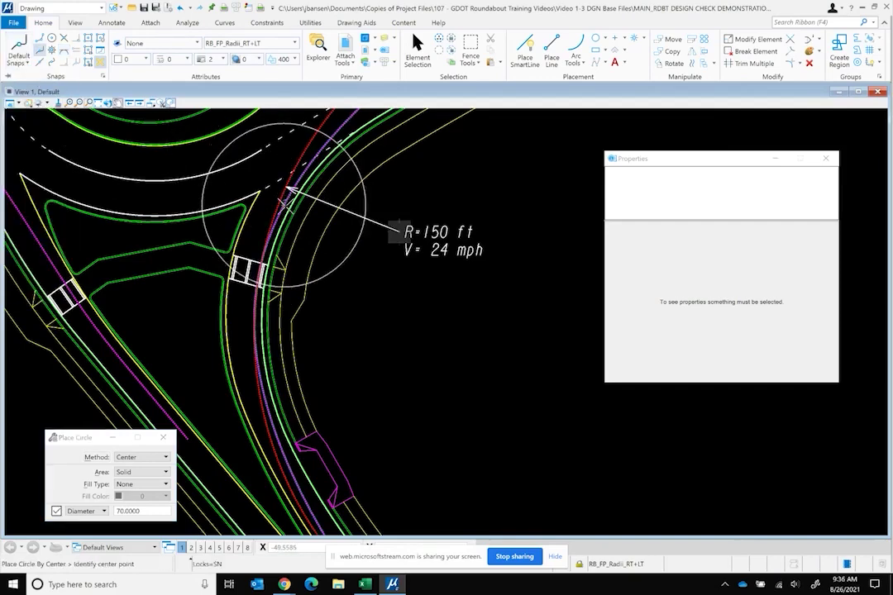
pyautogui.click(255, 278)
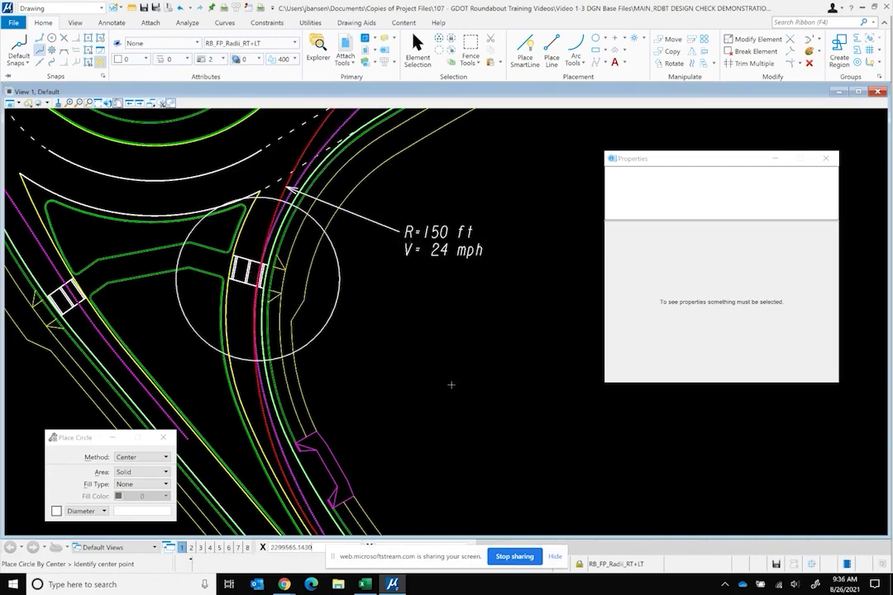
pyautogui.click(576, 41)
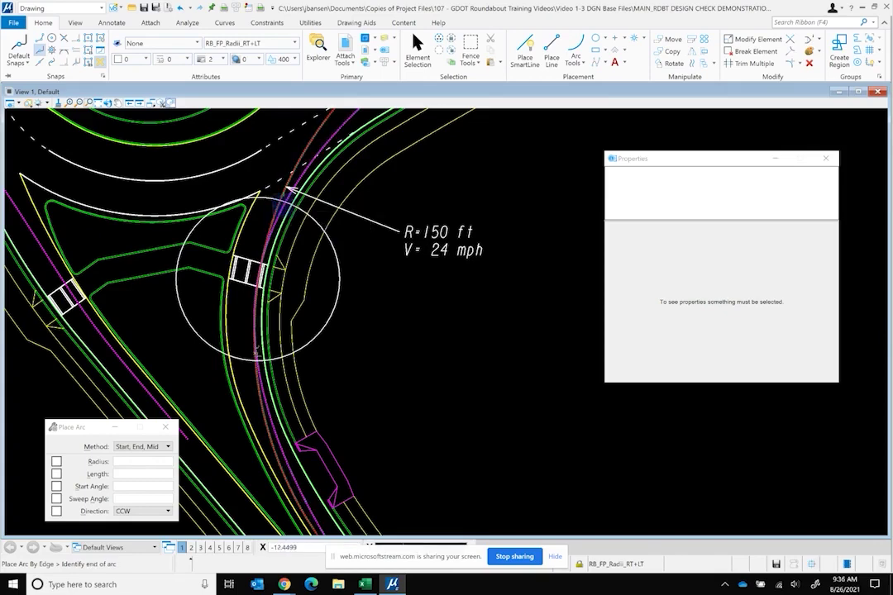
pyautogui.click(253, 354)
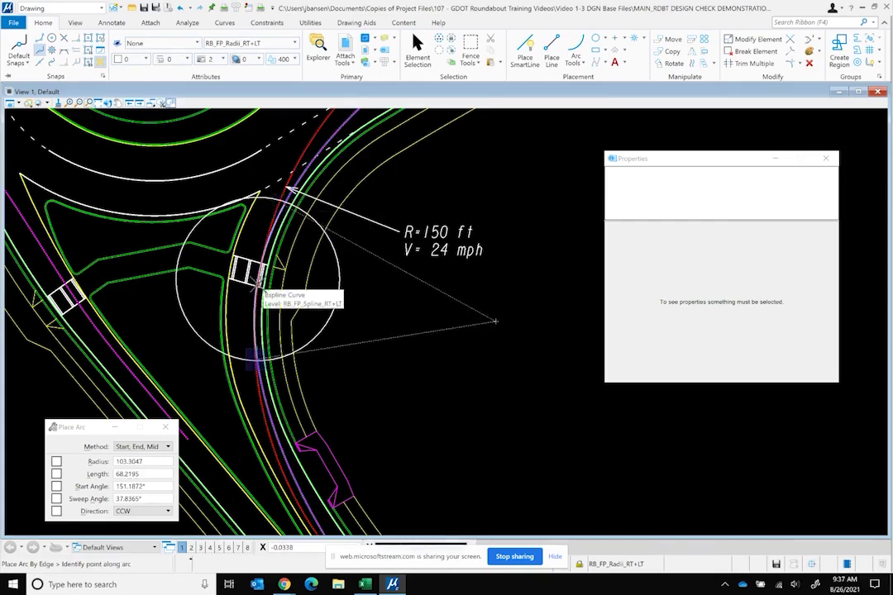
pyautogui.scroll(3, 257, 283)
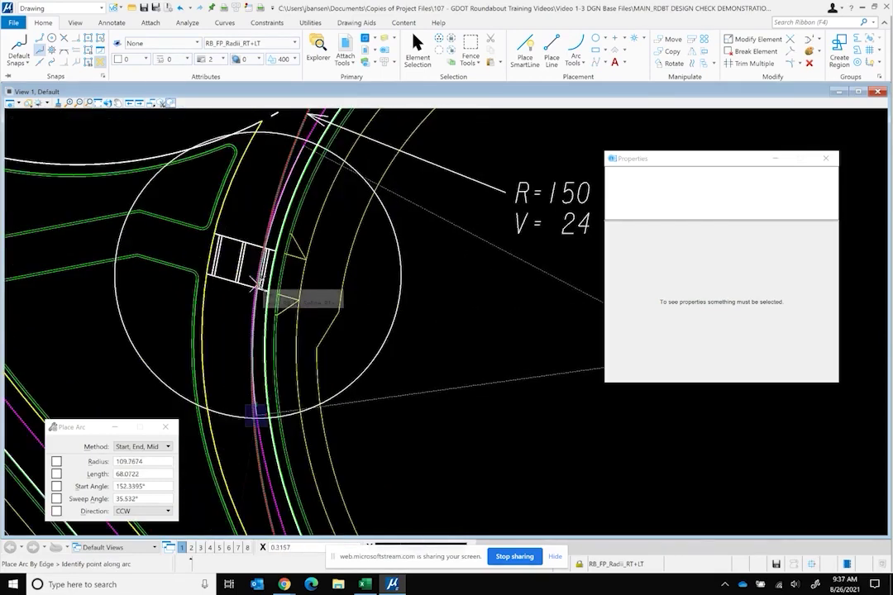
pyautogui.scroll(5, 257, 284)
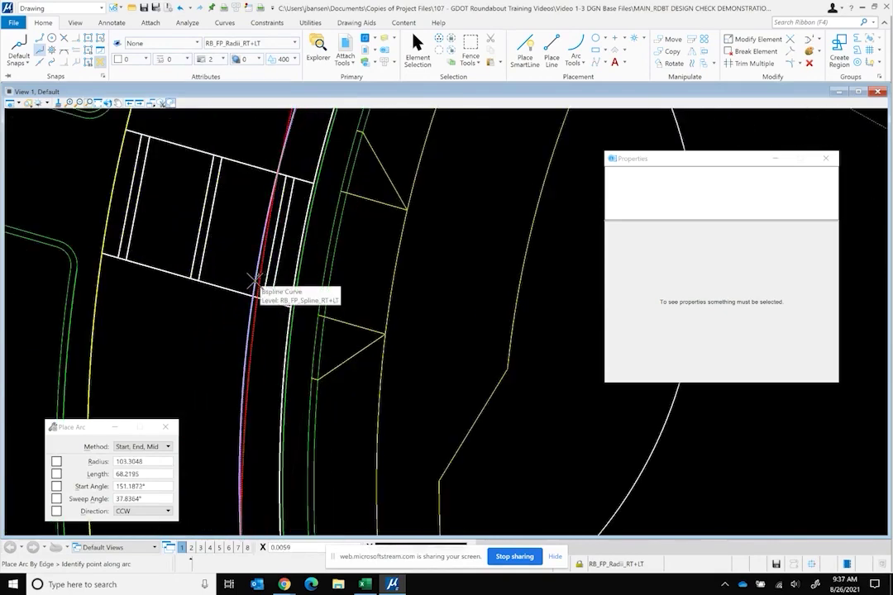
pyautogui.rightClick(257, 283)
pyautogui.scroll(-5, 257, 284)
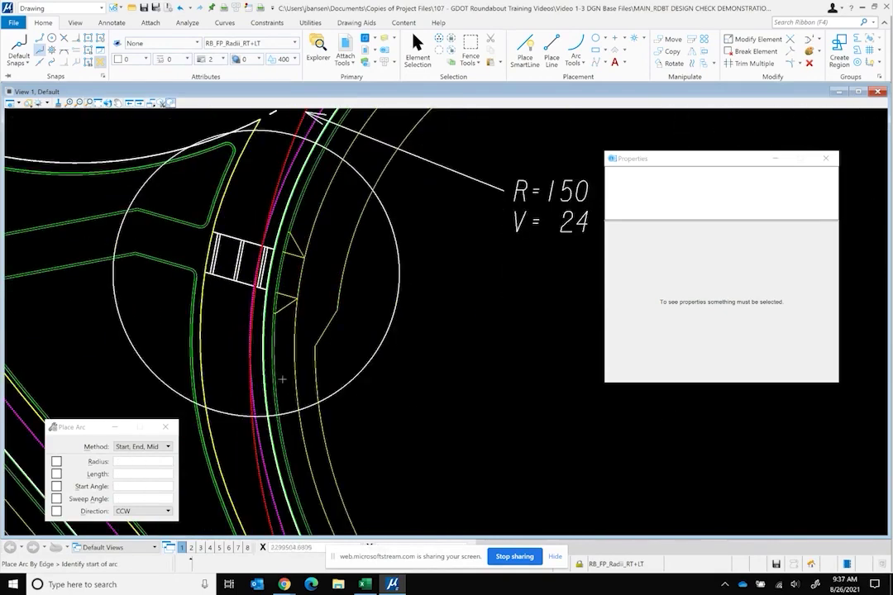
pyautogui.click(263, 439)
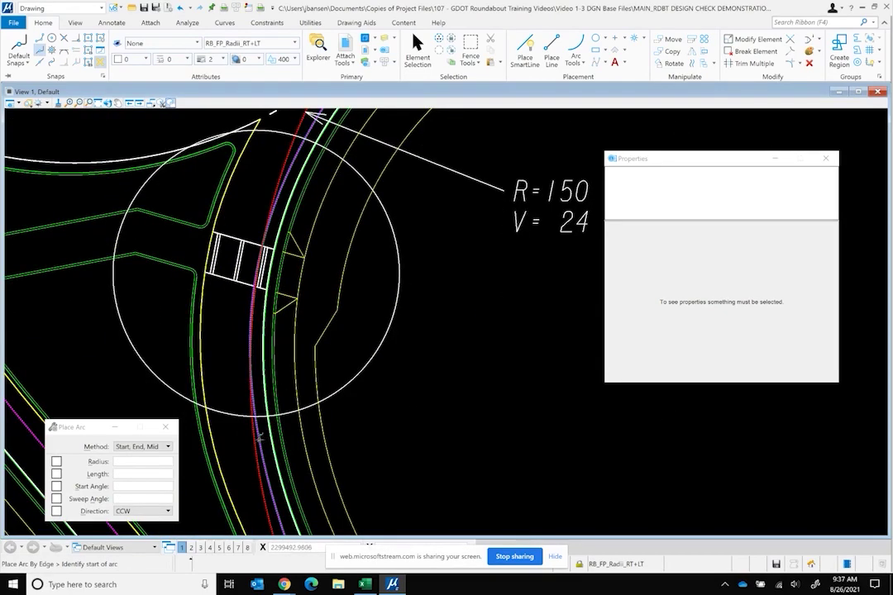
pyautogui.click(294, 157)
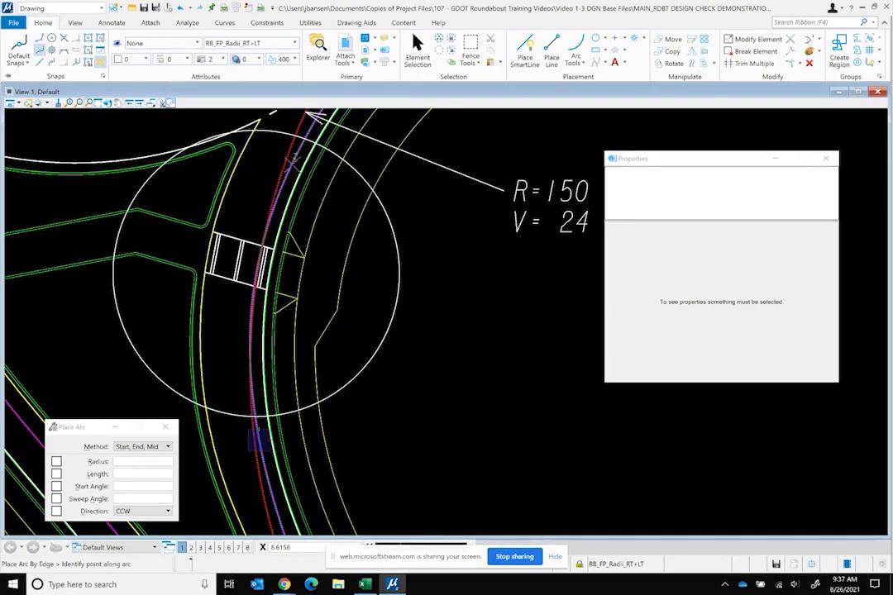
pyautogui.click(249, 304)
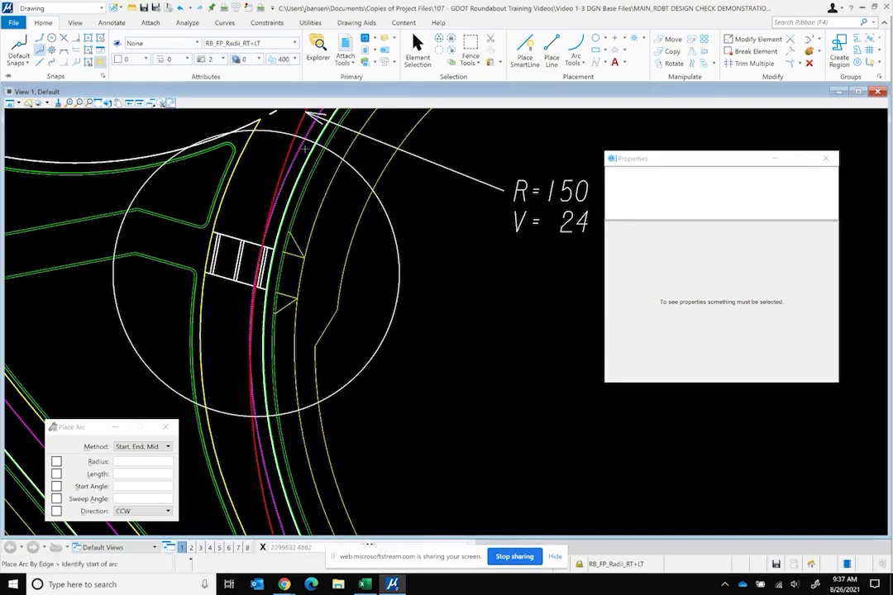
pyautogui.click(252, 402)
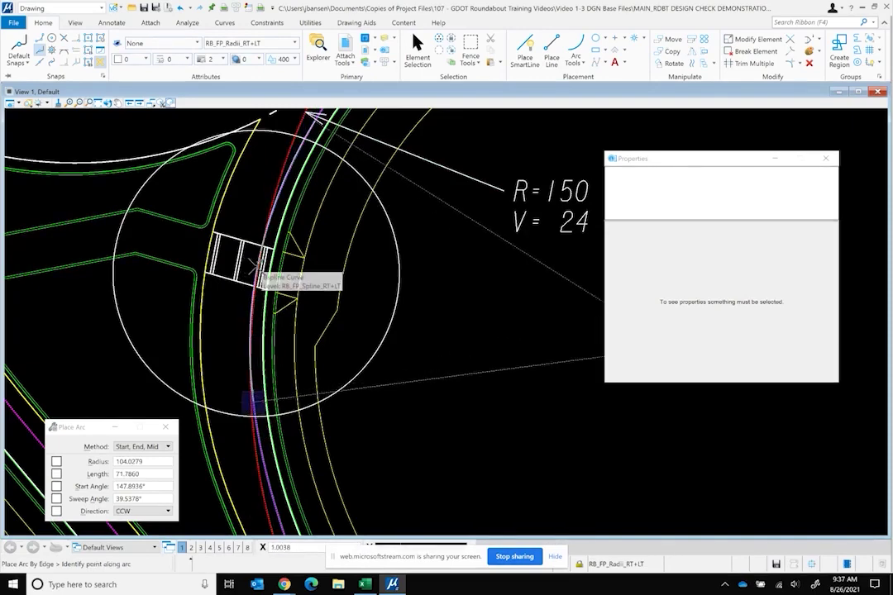
# Draw a Start, End, Mid arc of about 103 ft radius between the B-spline's two circle crossings, passing through the spline at the crosswalk
pyautogui.click(256, 266)
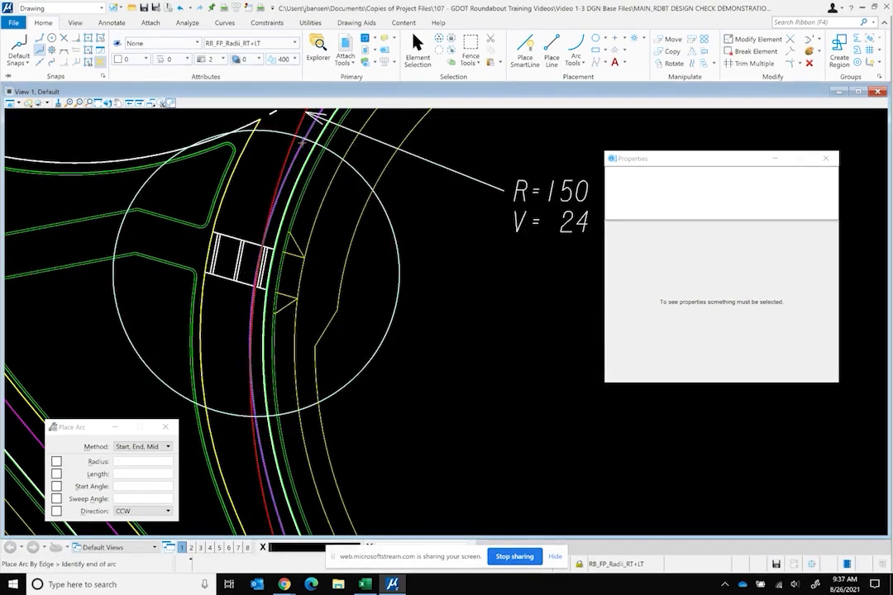
pyautogui.click(254, 413)
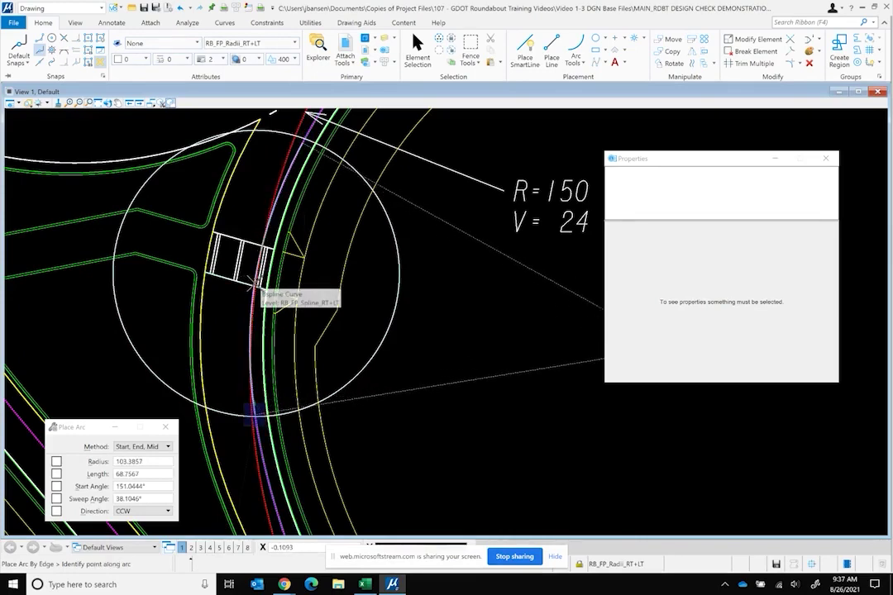
pyautogui.click(254, 283)
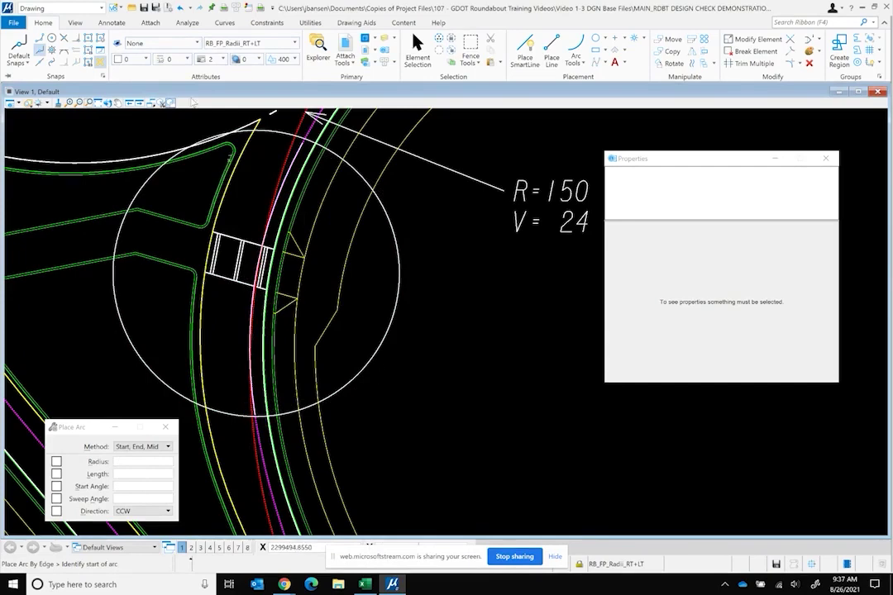
# Select the new arc at the south entry crosswalk, enter 105 as the 2% slope radius in Excel, and return to the drawing
pyautogui.click(416, 43)
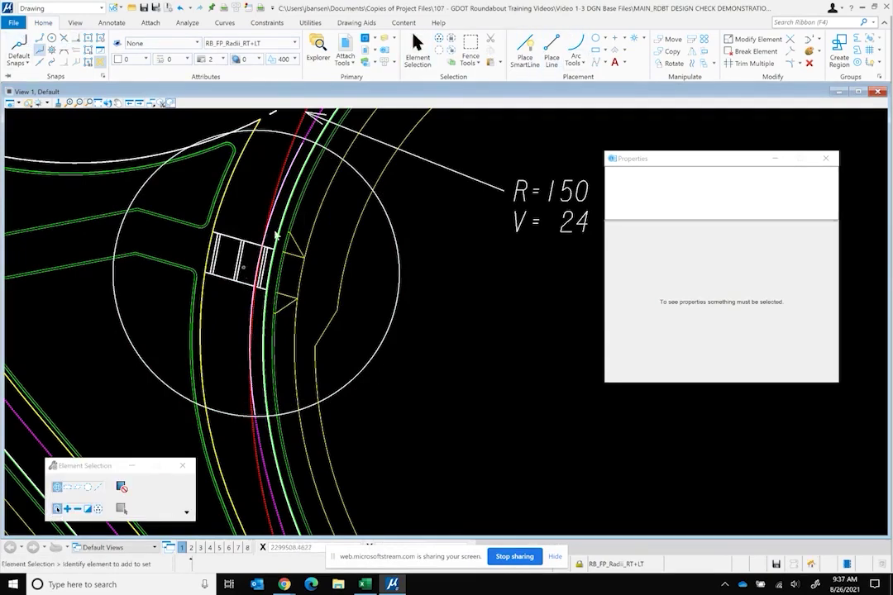
pyautogui.click(274, 214)
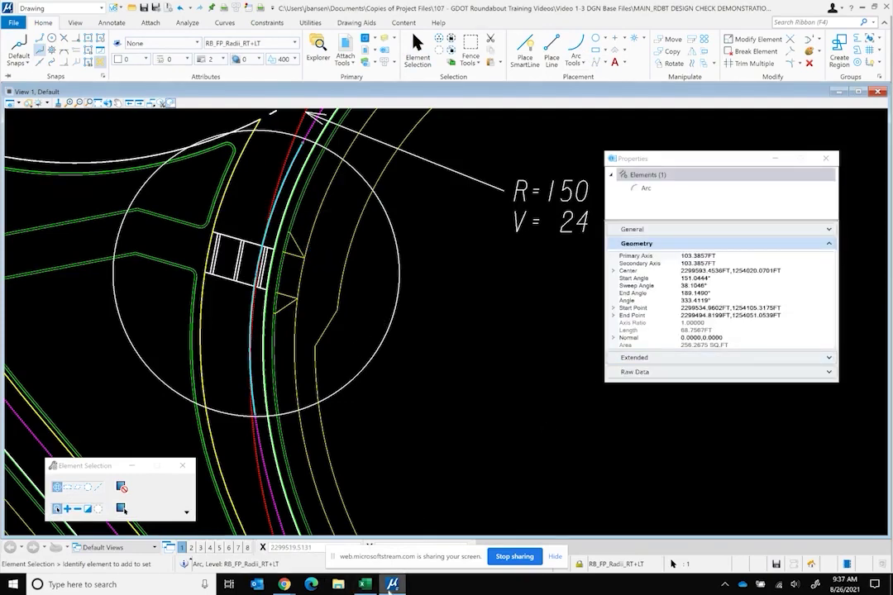
pyautogui.click(365, 585)
pyautogui.click(133, 127)
pyautogui.write('105')
pyautogui.click(222, 162)
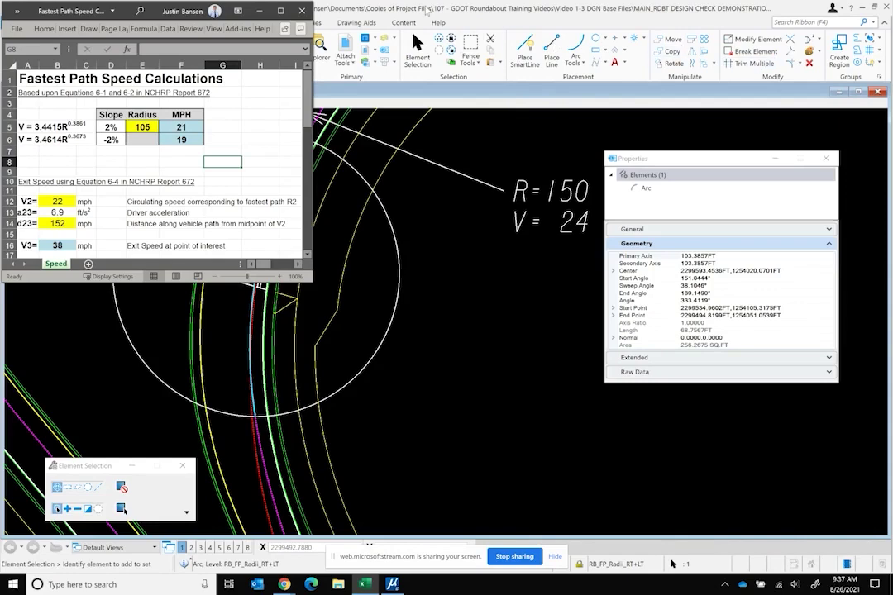
pyautogui.click(425, 9)
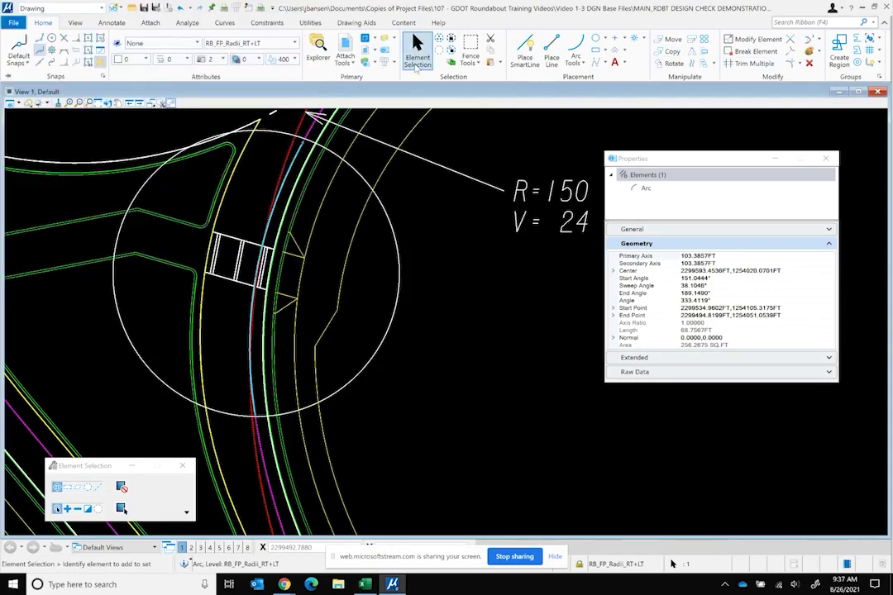
# Compare the selected arc with the tangent arc at the south entry, and recheck the calculated speed in Excel
pyautogui.scroll(-2, 279, 362)
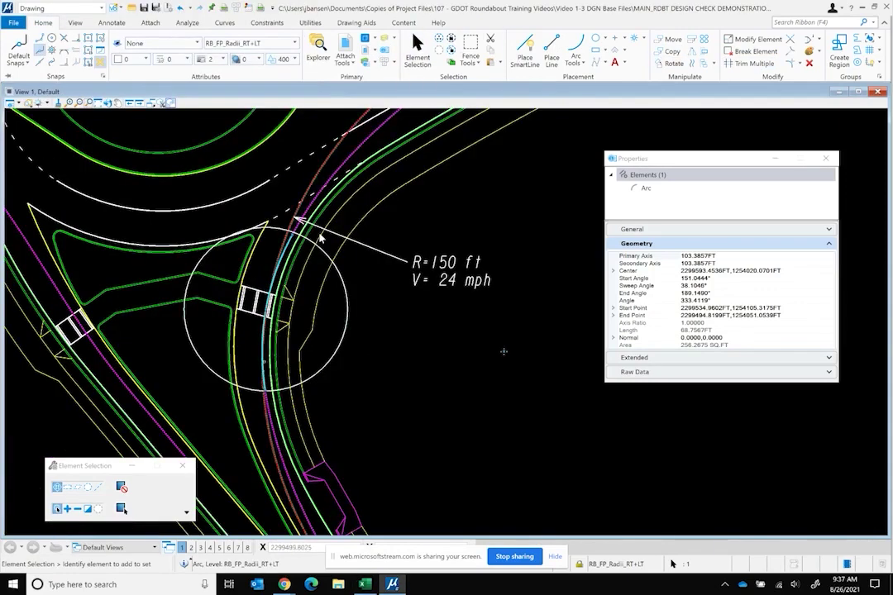
pyautogui.scroll(-2, 260, 424)
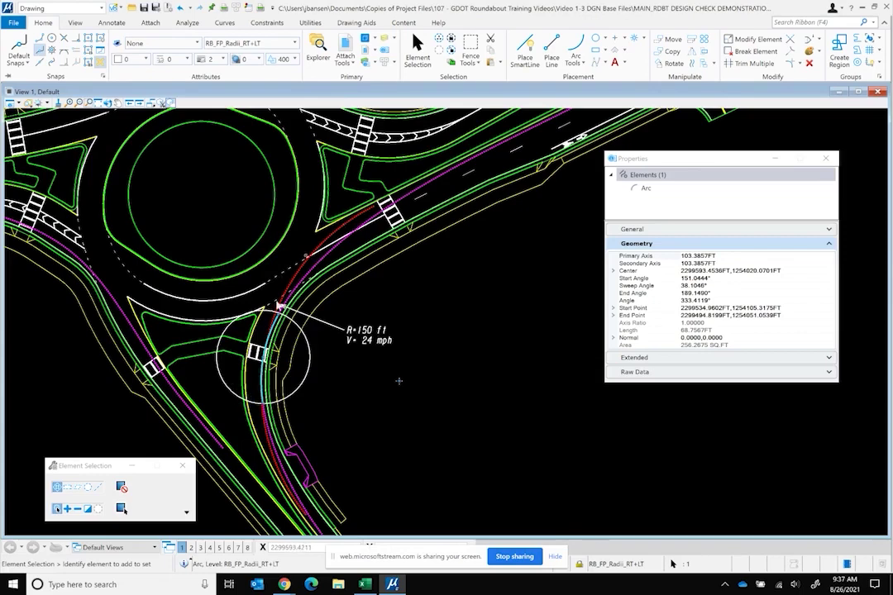
pyautogui.scroll(-2, 411, 335)
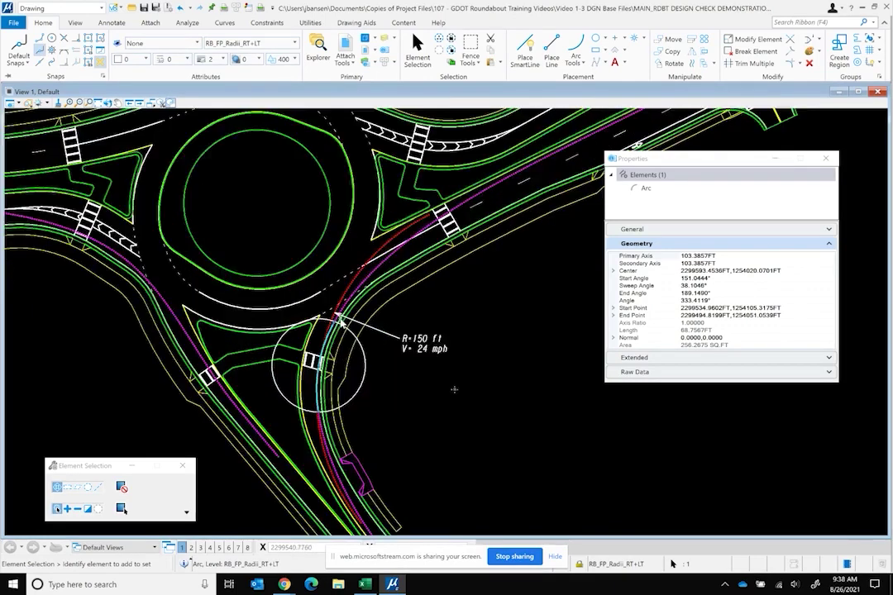
pyautogui.scroll(4, 348, 323)
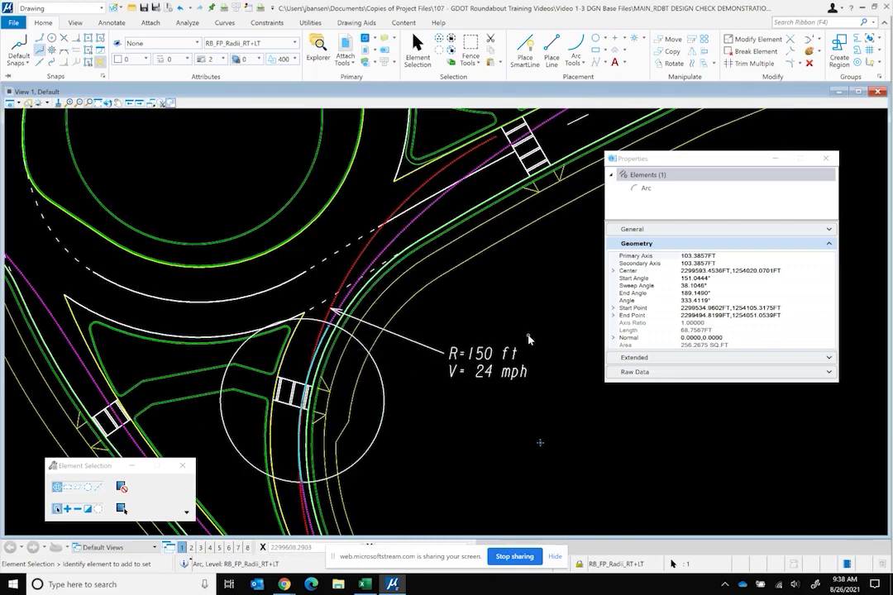
pyautogui.click(362, 586)
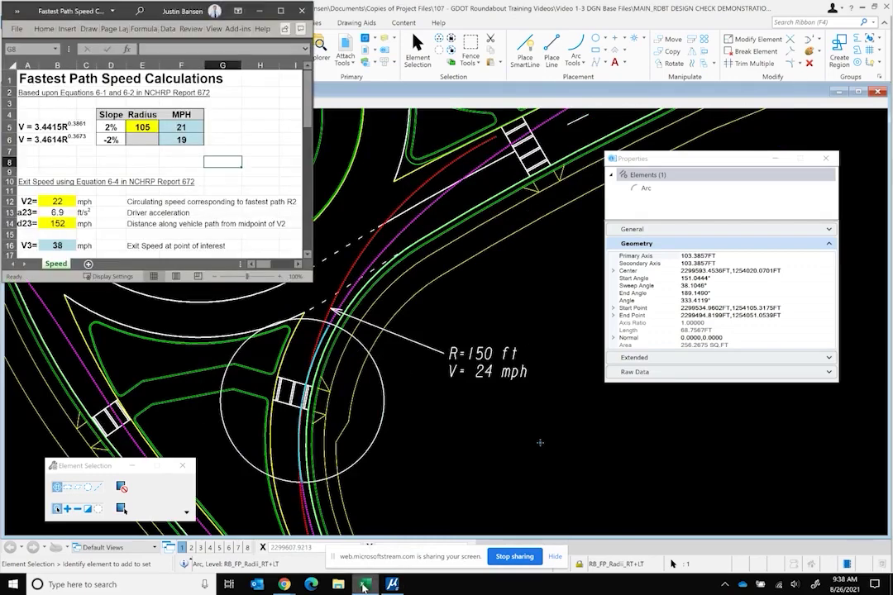
pyautogui.click(362, 585)
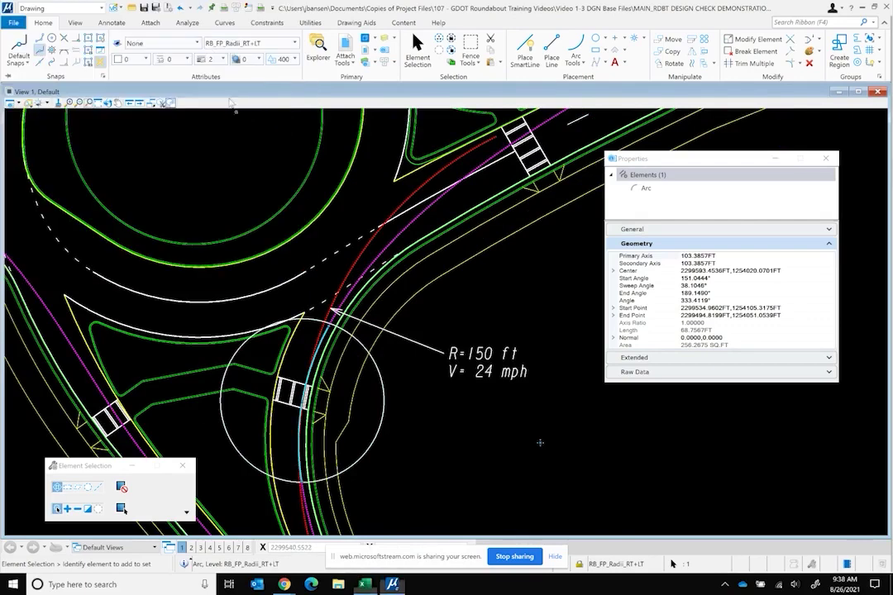
# Place a two-line note reading "R=105 ft" and "V=21 mph" with its leader on the arc at the south entry crosswalk
pyautogui.click(188, 23)
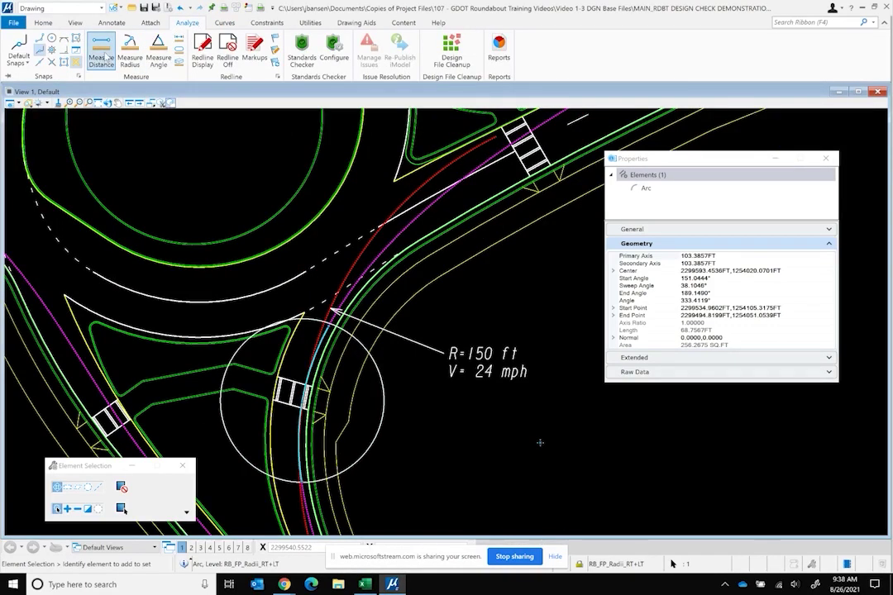
pyautogui.click(112, 23)
pyautogui.click(202, 52)
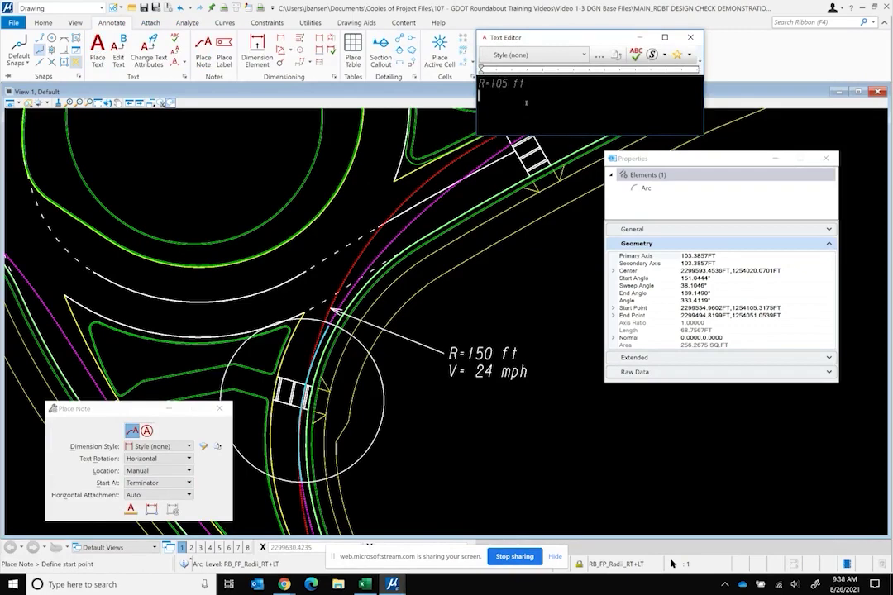
pyautogui.write('V=21 mph')
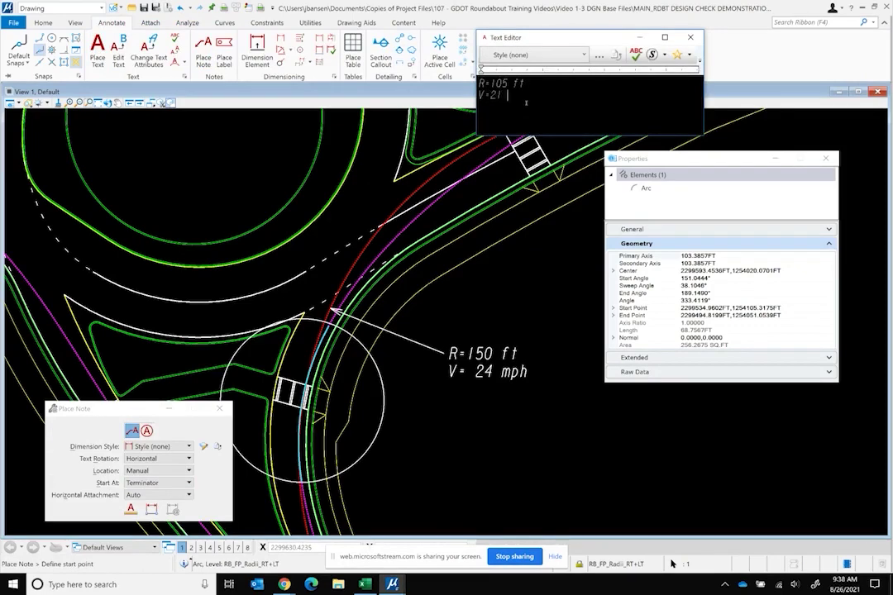
pyautogui.click(308, 376)
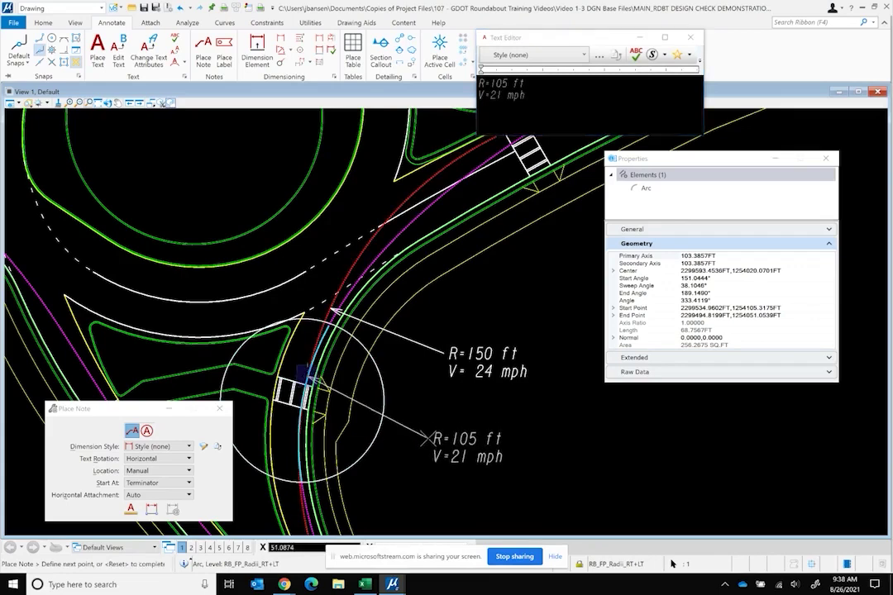
pyautogui.click(425, 438)
pyautogui.click(366, 585)
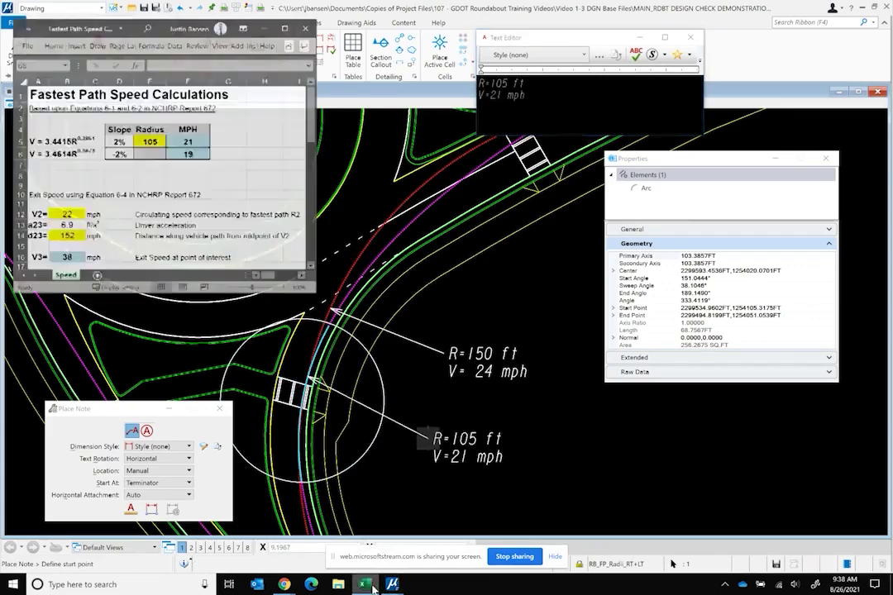
pyautogui.click(367, 585)
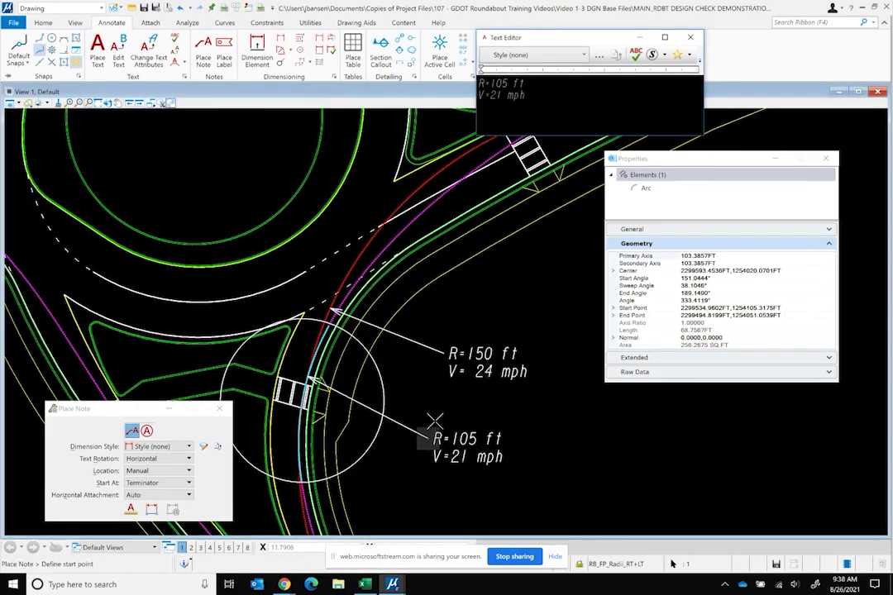
pyautogui.scroll(-2, 402, 385)
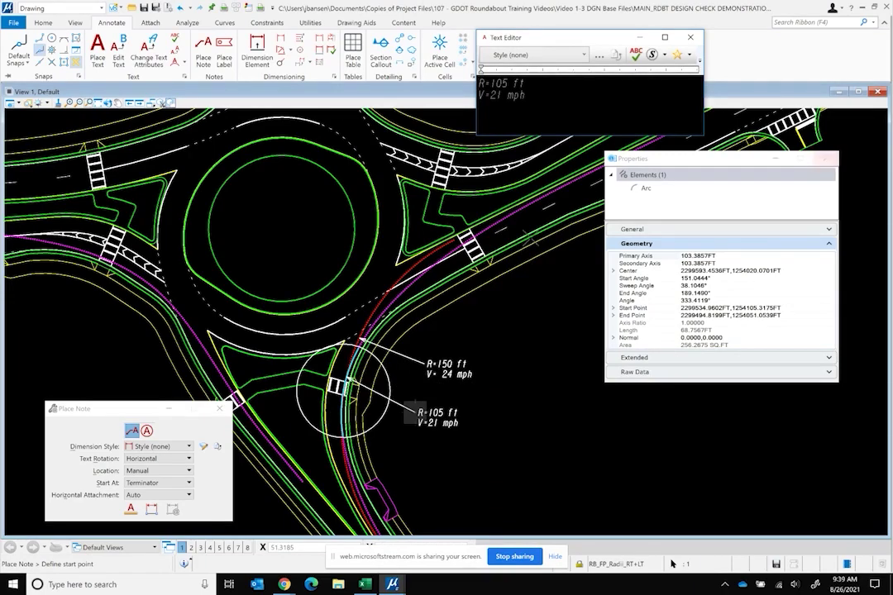
pyautogui.press('Escape')
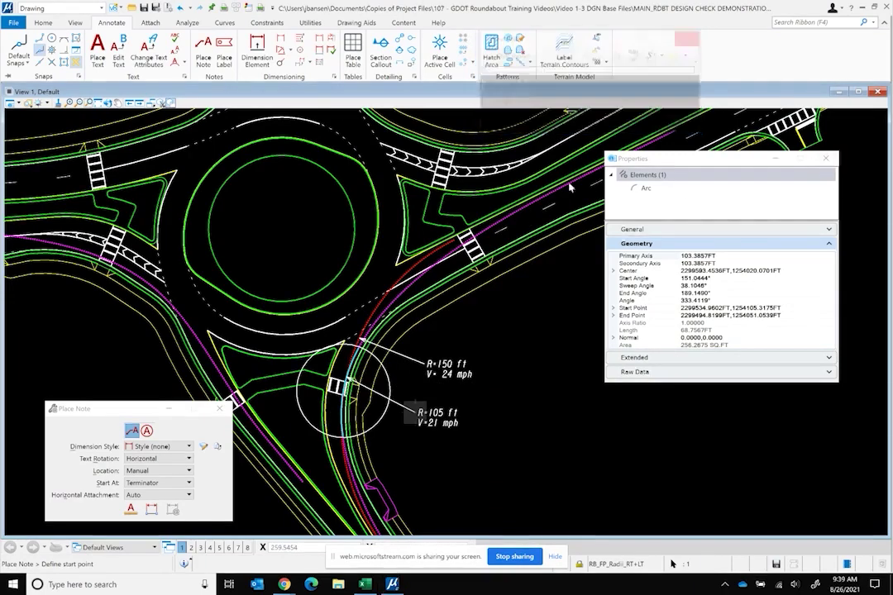
# Copy the south entry circle by its center onto the B-spline of the west-to-south right turn
pyautogui.scroll(-3, 544, 216)
pyautogui.scroll(2, 246, 232)
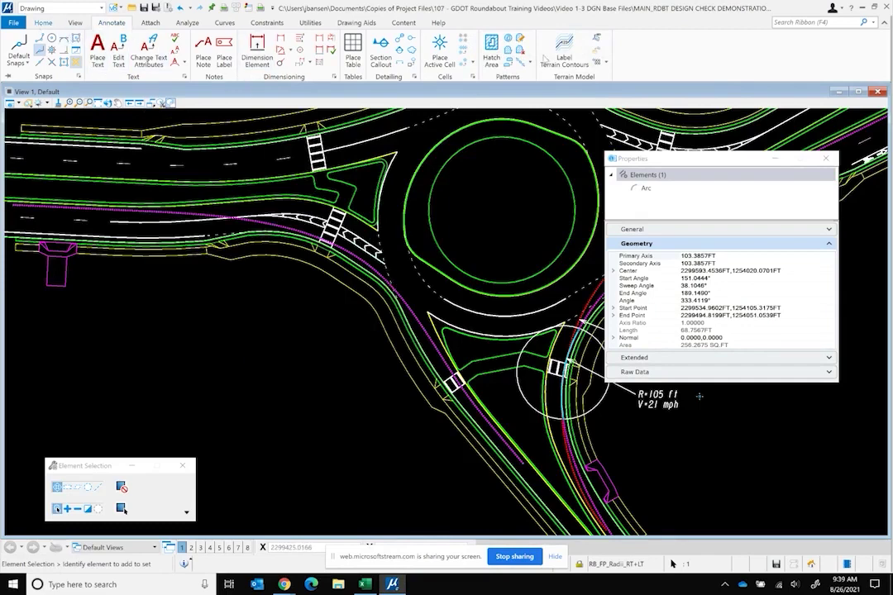
pyautogui.click(43, 23)
pyautogui.click(668, 51)
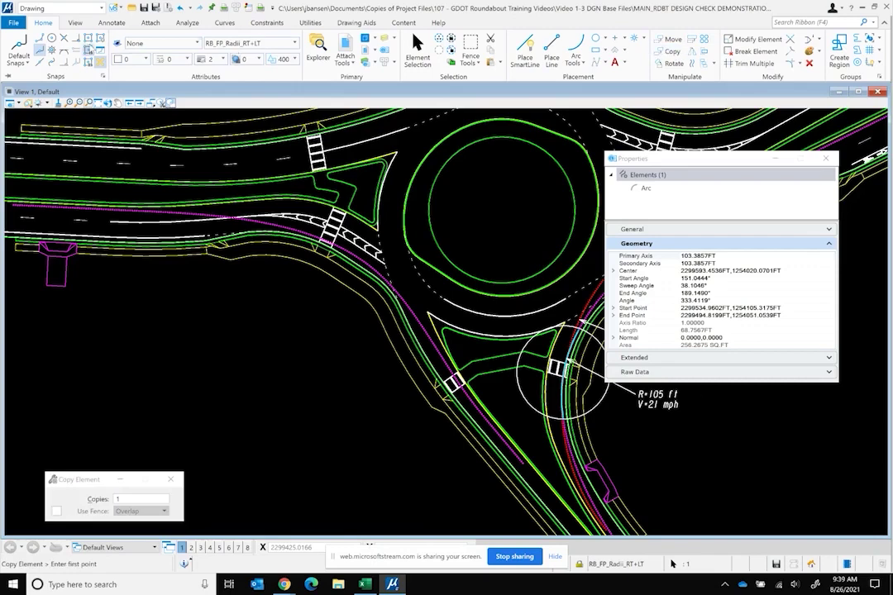
pyautogui.click(51, 38)
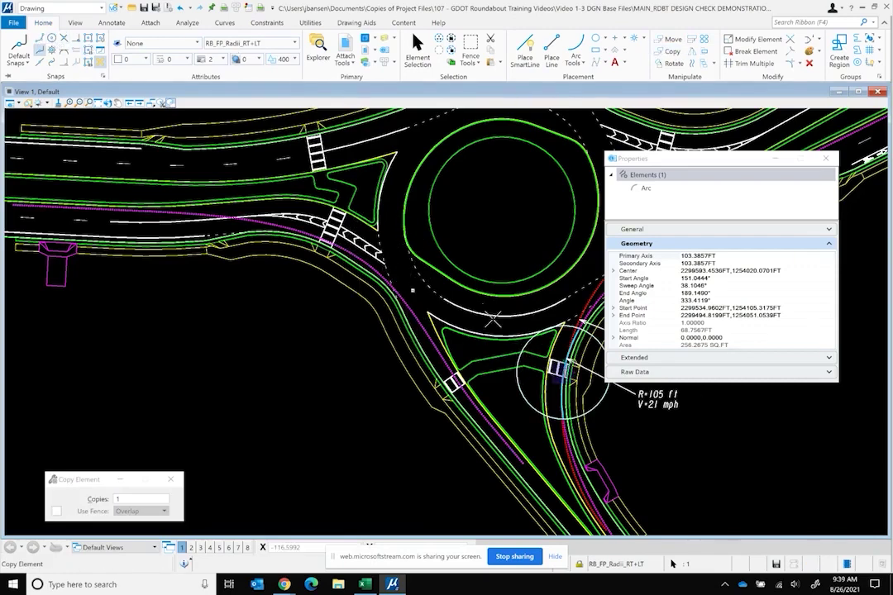
pyautogui.press('Escape')
pyautogui.click(540, 52)
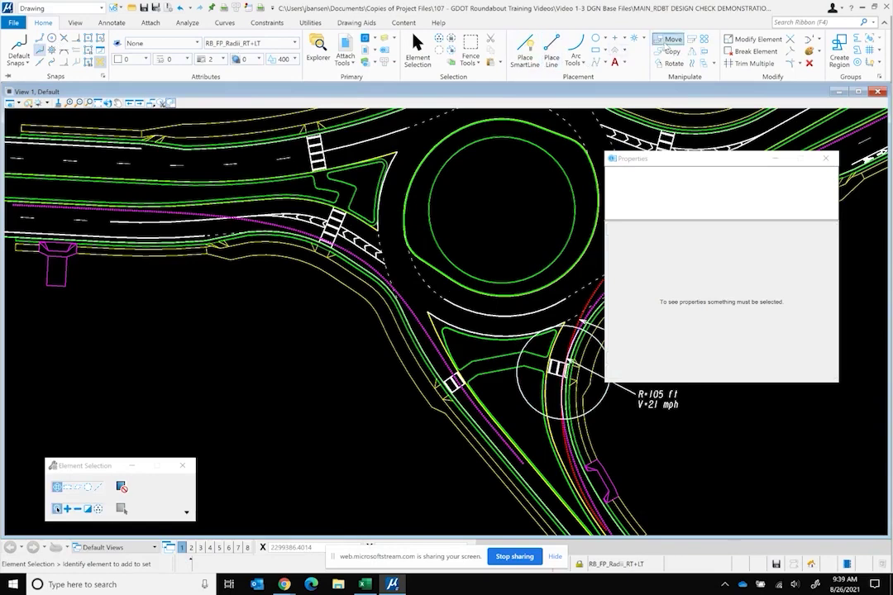
pyautogui.click(668, 51)
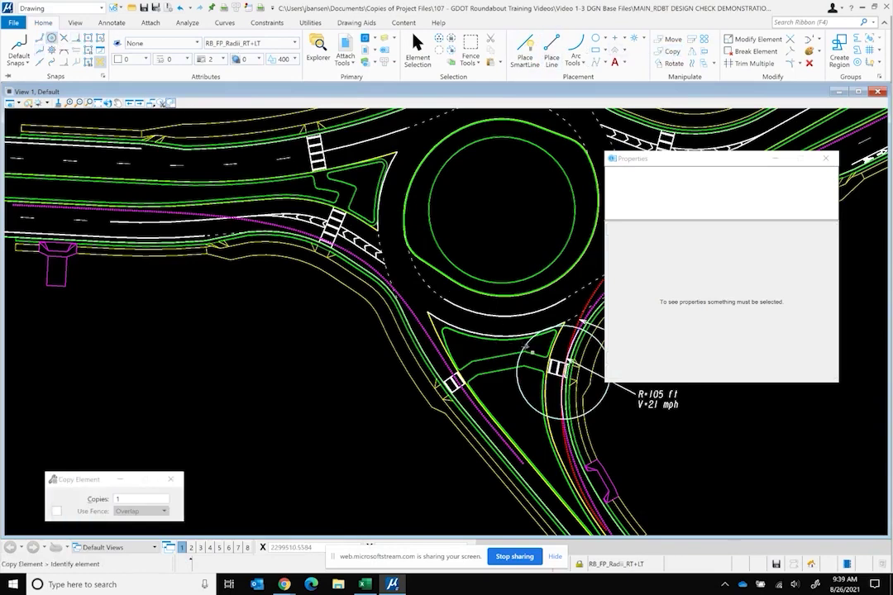
pyautogui.click(529, 339)
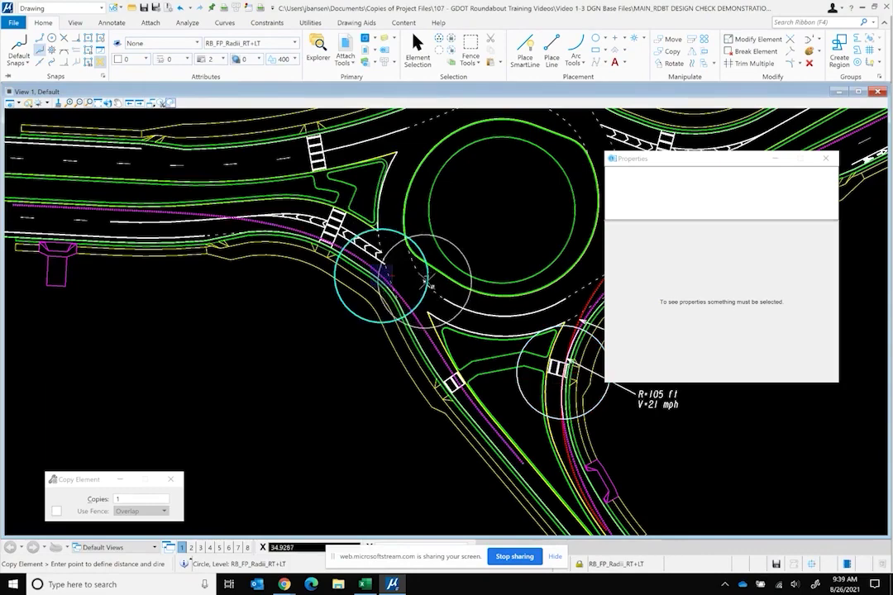
pyautogui.click(380, 275)
# Try to fit a Start, End, Mid arc along the west-to-south B-spline around the copied circle
pyautogui.press('a')
pyautogui.scroll(2, 346, 248)
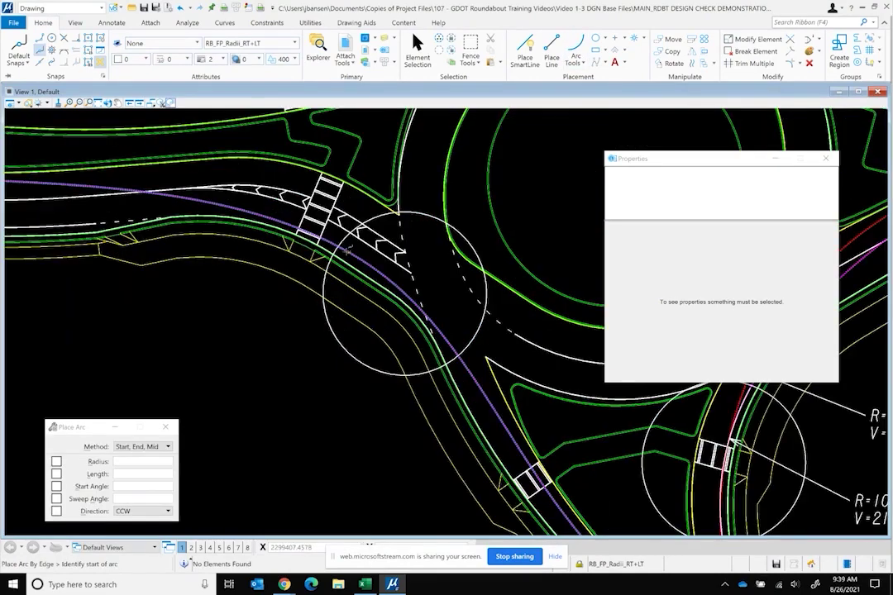
pyautogui.click(387, 296)
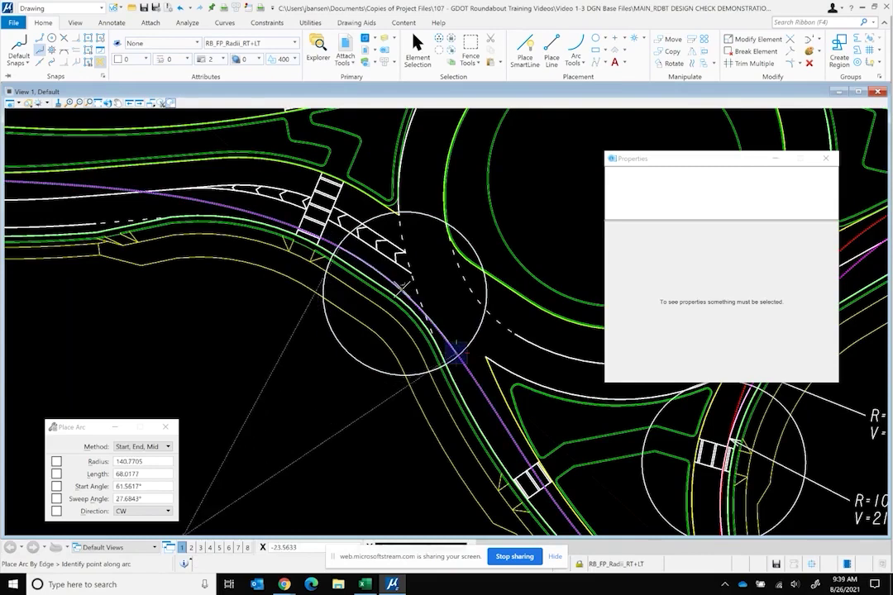
pyautogui.click(456, 354)
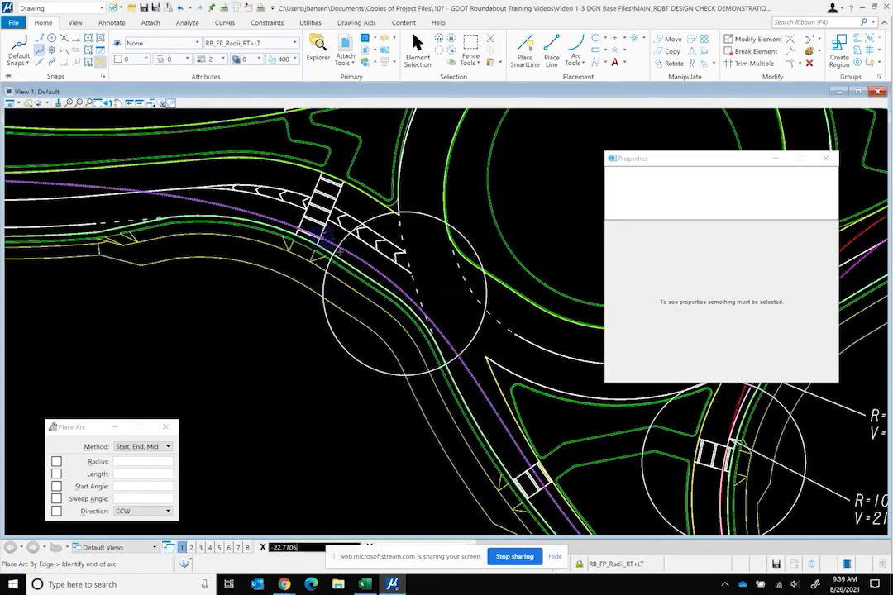
pyautogui.click(446, 338)
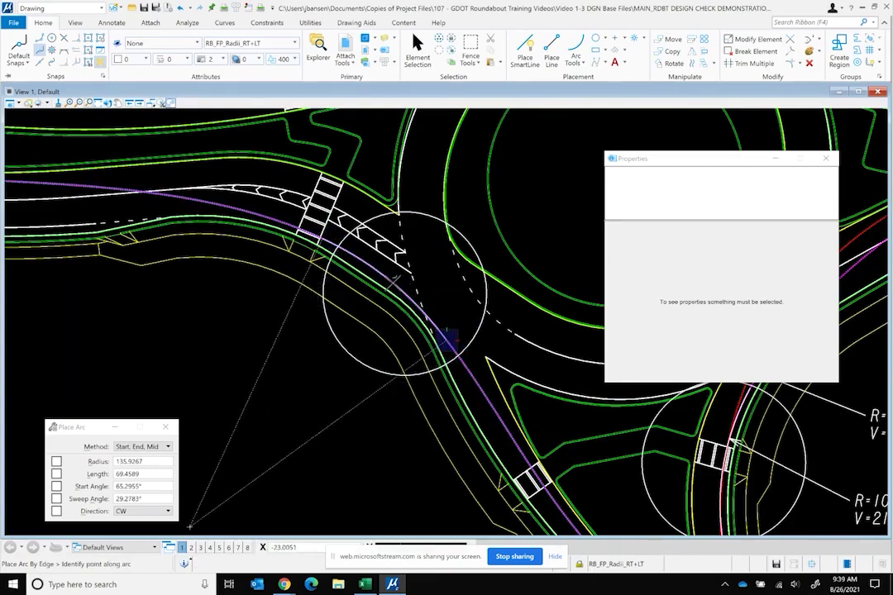
pyautogui.click(394, 283)
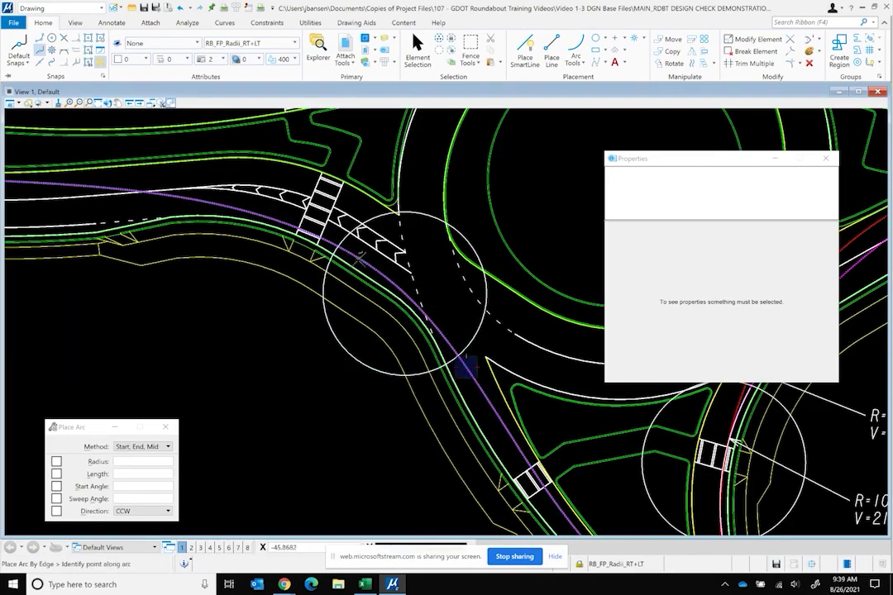
pyautogui.click(357, 259)
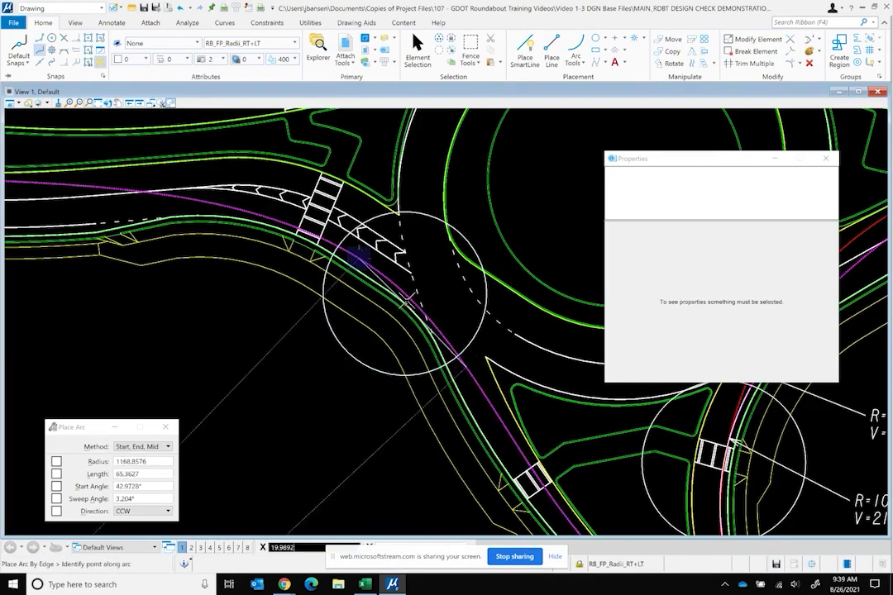
# Move the copied circle by its center slightly northwest along the B-spline toward the west leg's crosswalk
pyautogui.click(668, 38)
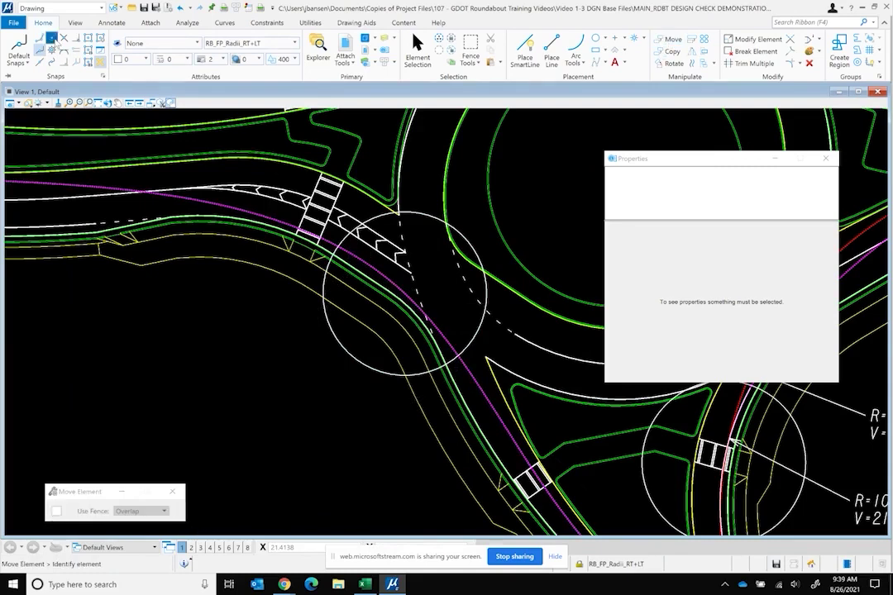
pyautogui.click(406, 288)
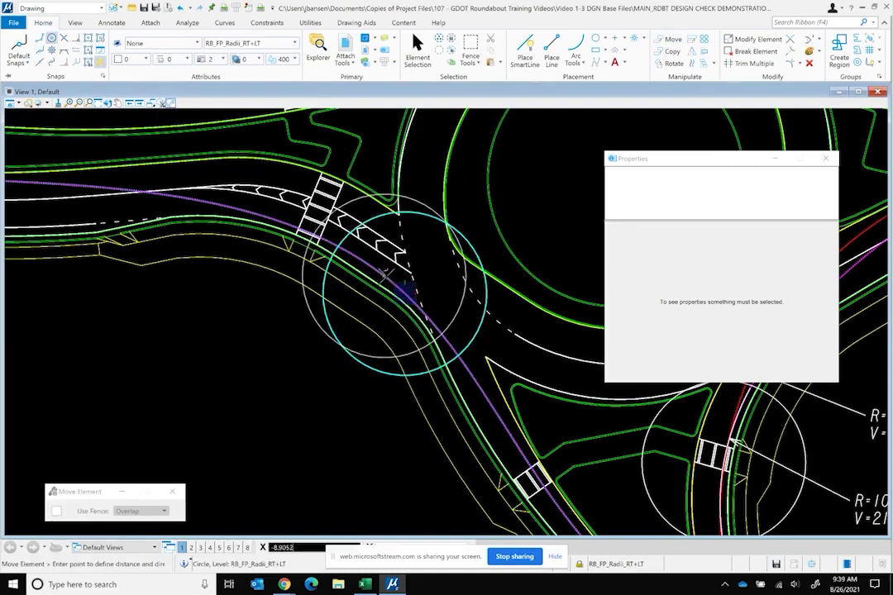
pyautogui.rightClick(402, 285)
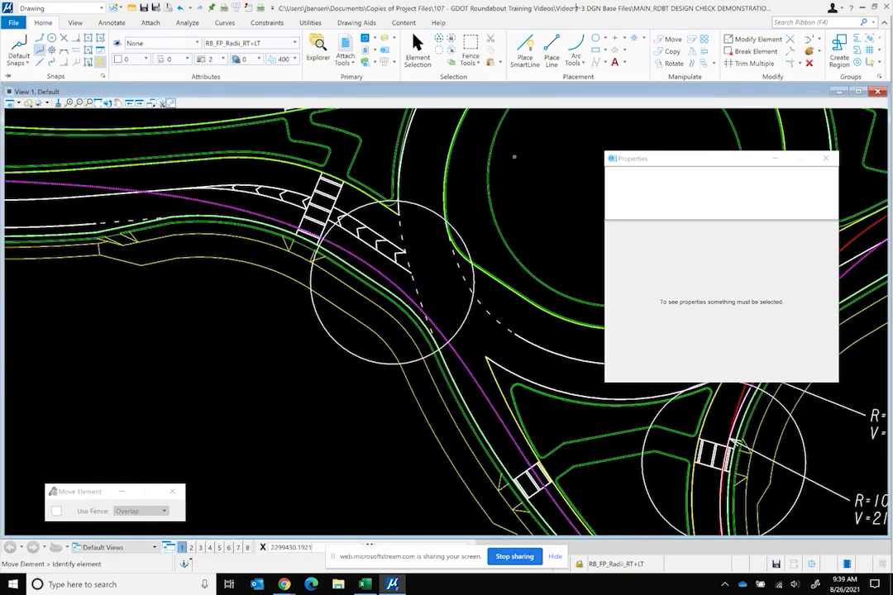
# Try to fit a Start, End, Mid arc along the west-to-south B-spline within the moved circle, testing several end points
pyautogui.click(576, 43)
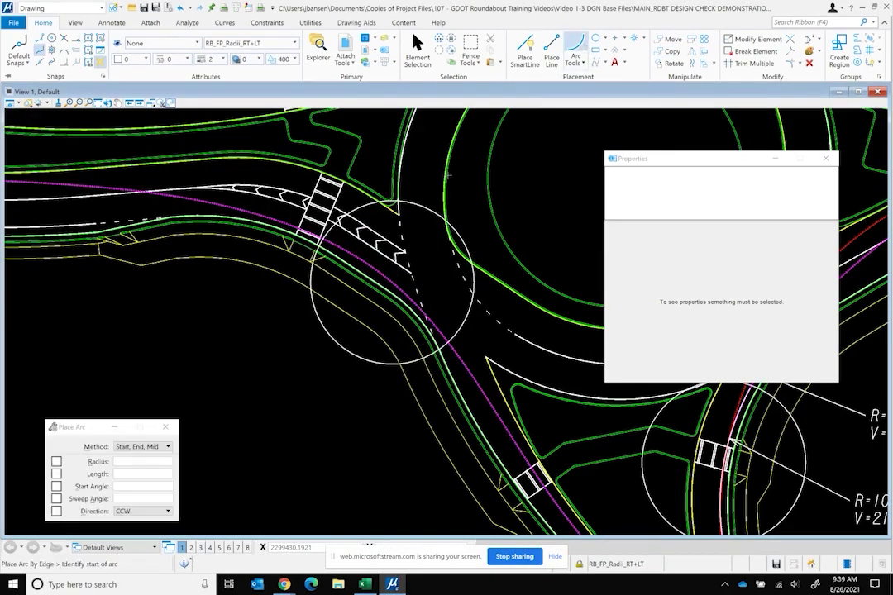
pyautogui.click(328, 237)
pyautogui.click(445, 338)
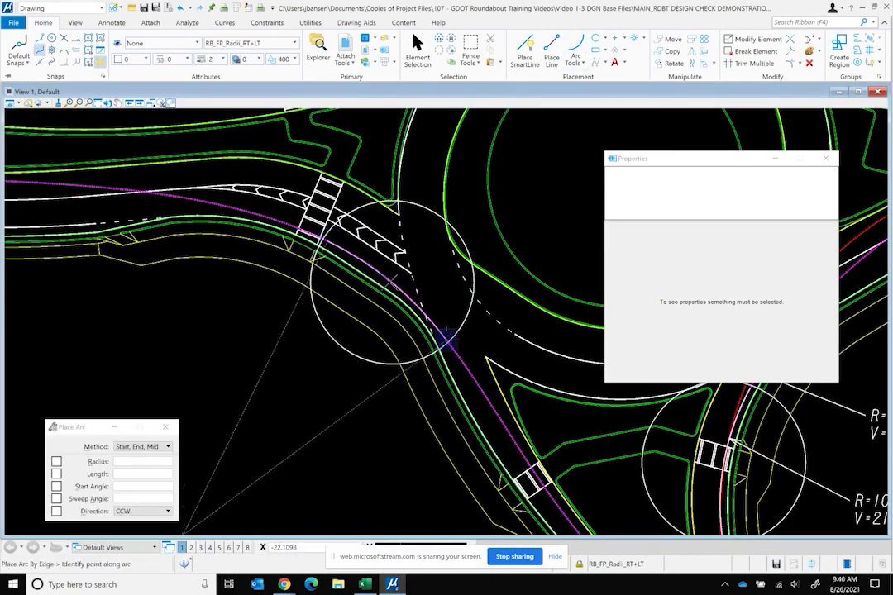
pyautogui.rightClick(438, 331)
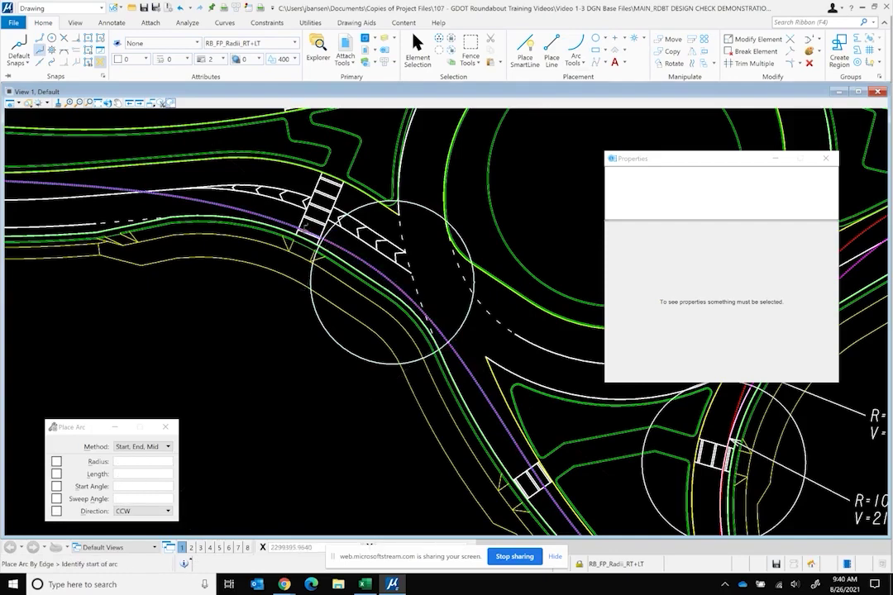
pyautogui.click(430, 321)
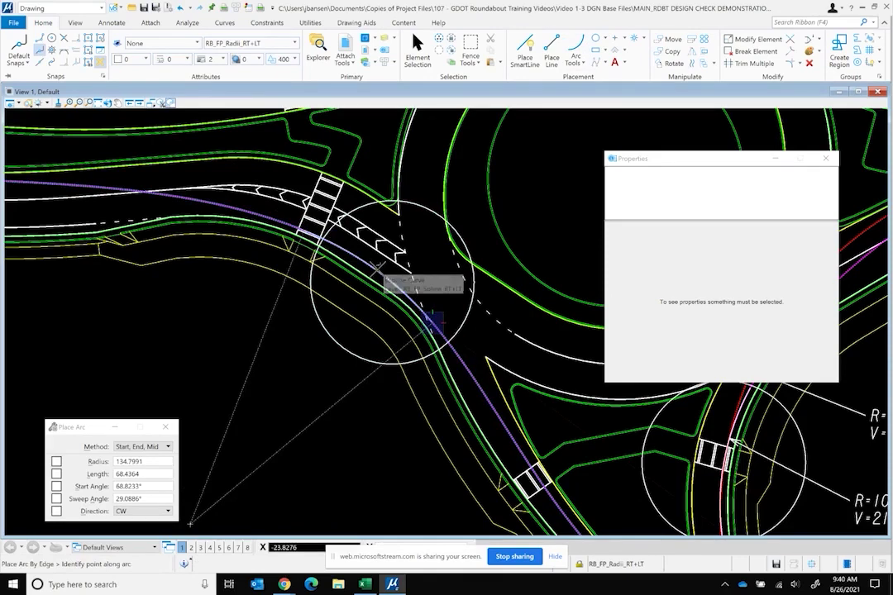
pyautogui.rightClick(378, 268)
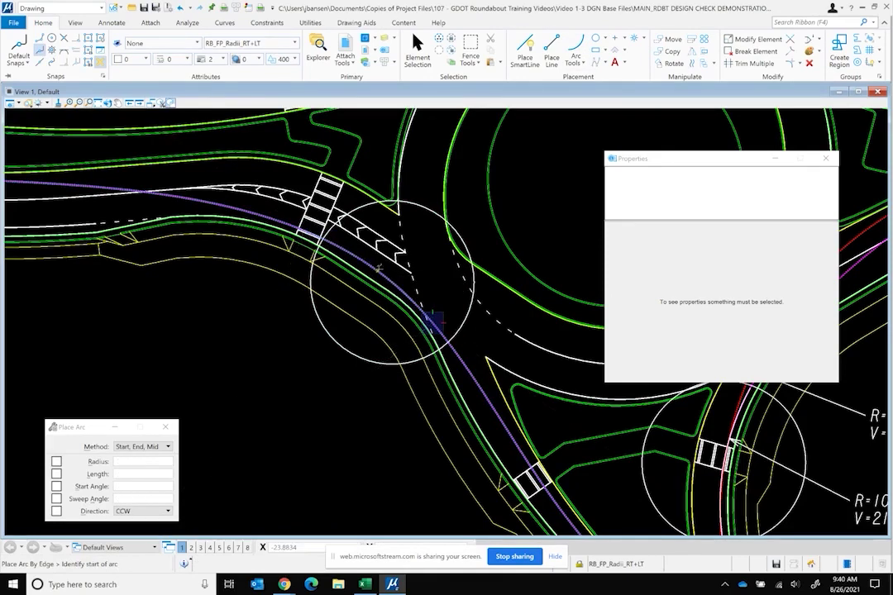
pyautogui.click(411, 294)
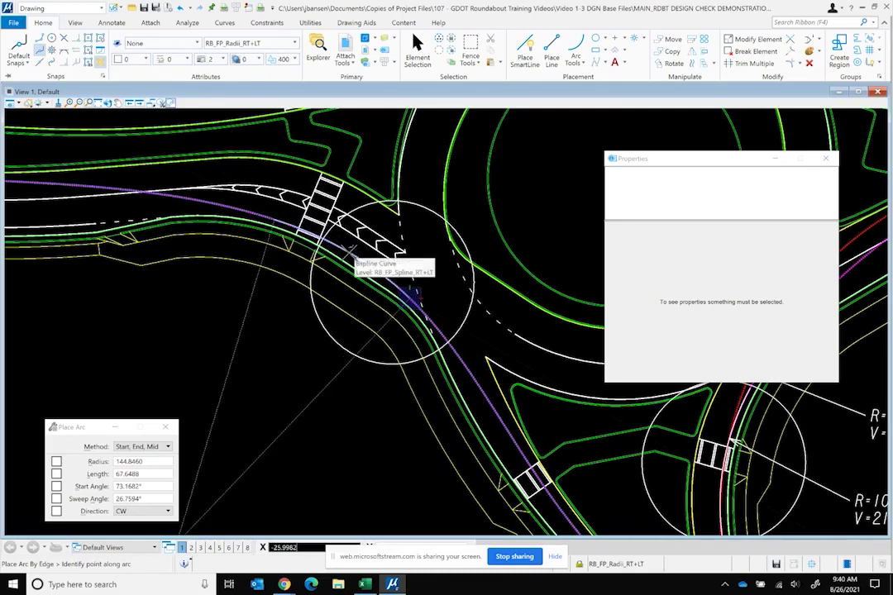
pyautogui.rightClick(411, 294)
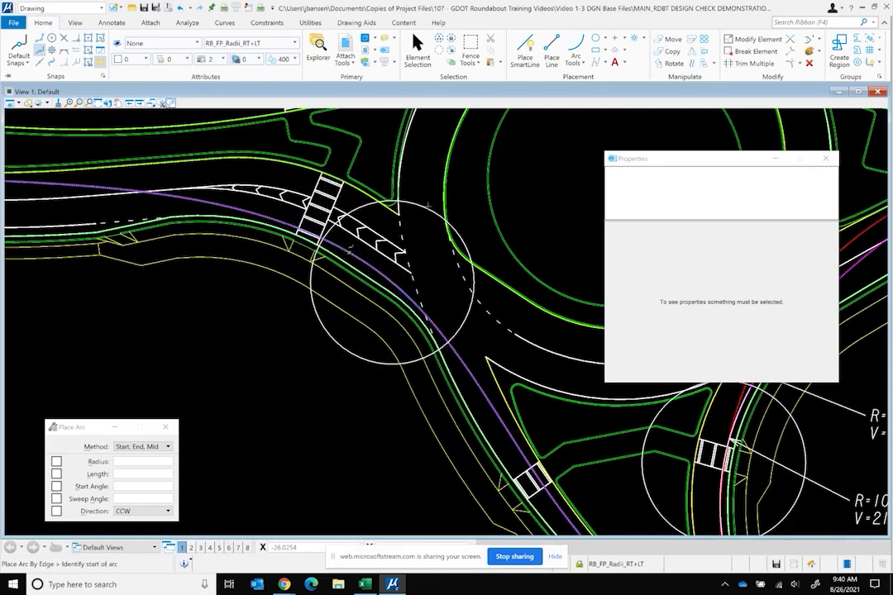
# Move the circle by its center slightly farther northwest along the west-to-south B-spline, about 3.6 ft in X
pyautogui.click(668, 39)
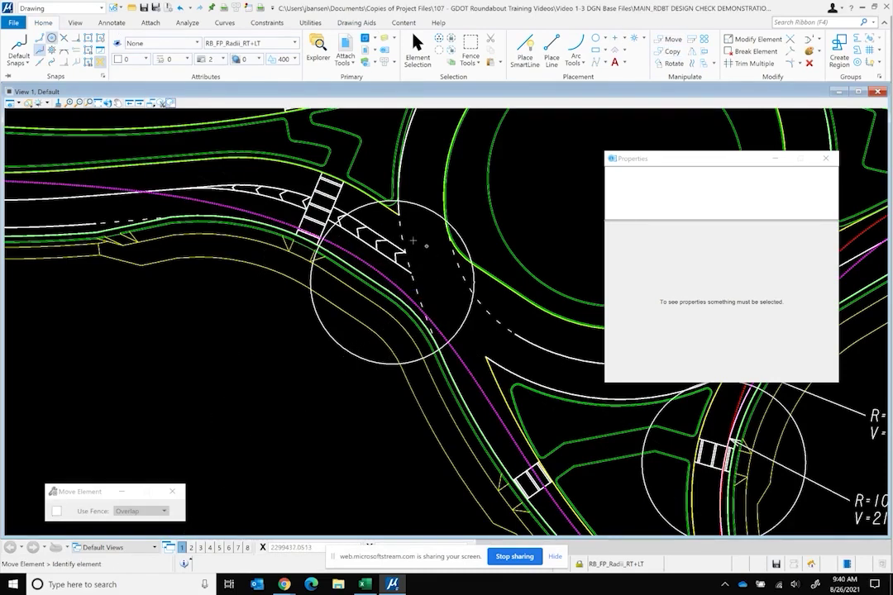
pyautogui.click(392, 279)
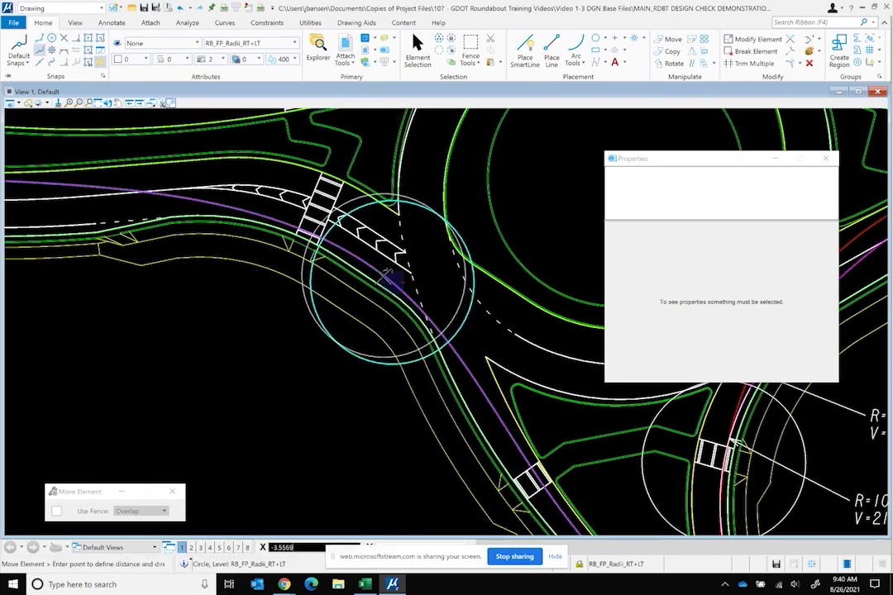
pyautogui.rightClick(388, 274)
# Place a Start, End, Mid arc between the circle's two crossings with the west-to-south B-spline, midpoint at its center, radius about 135 ft
pyautogui.click(577, 43)
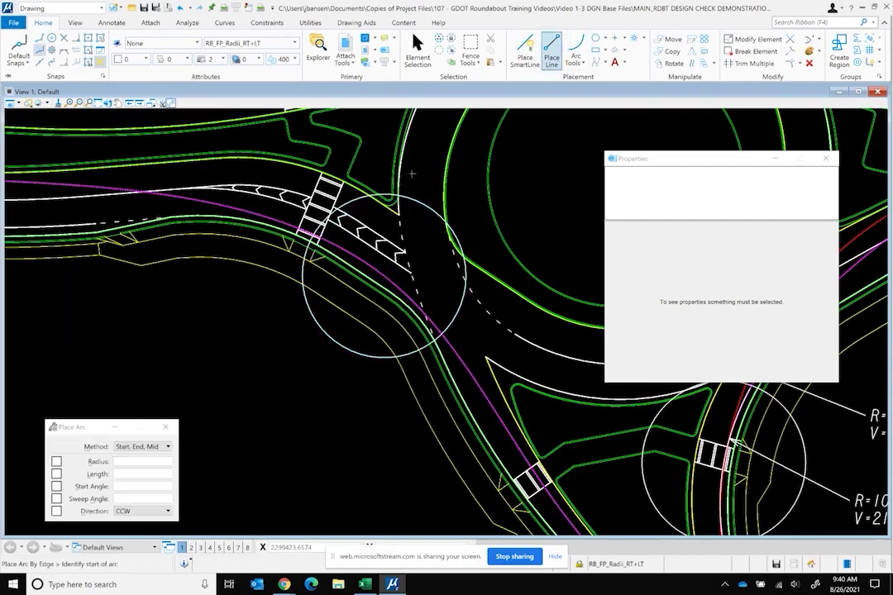
pyautogui.scroll(2, 316, 235)
pyautogui.click(315, 234)
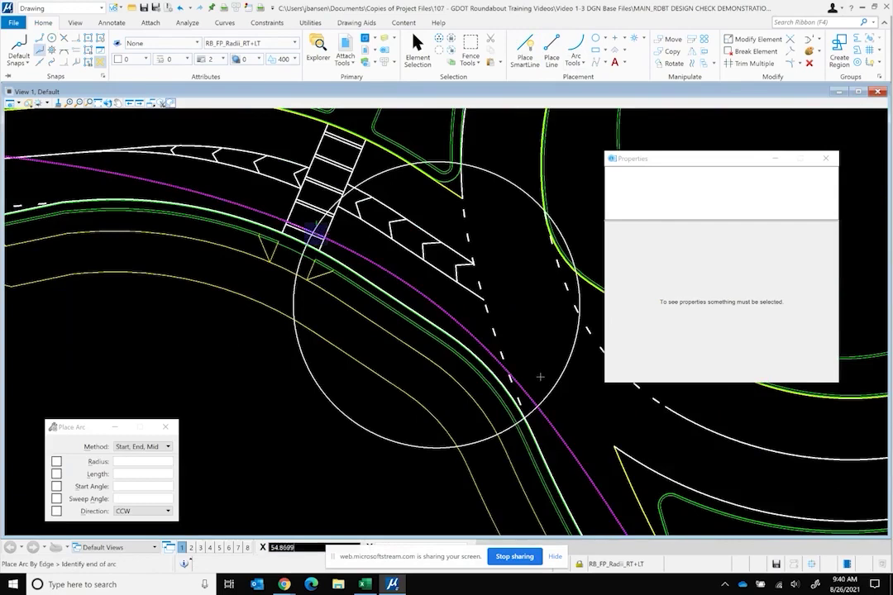
pyautogui.click(537, 403)
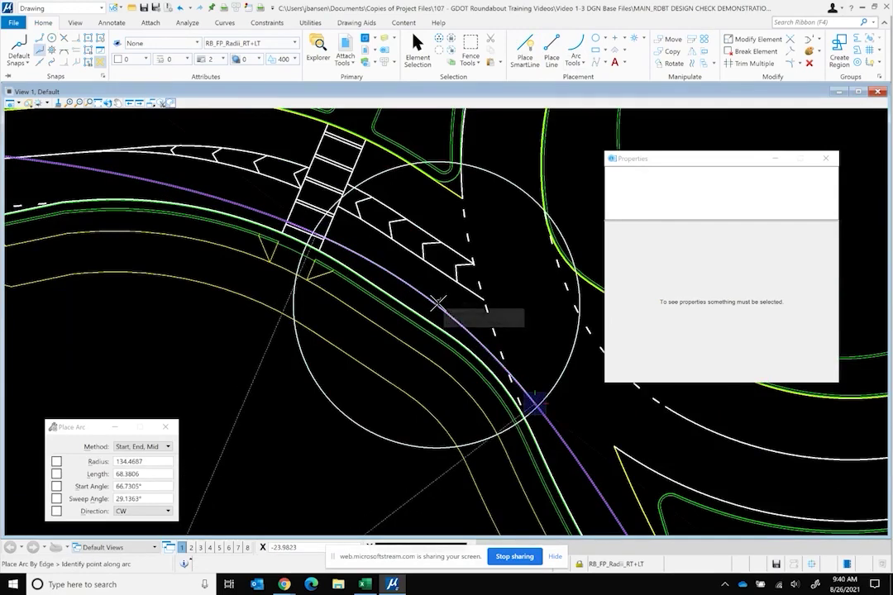
pyautogui.click(437, 304)
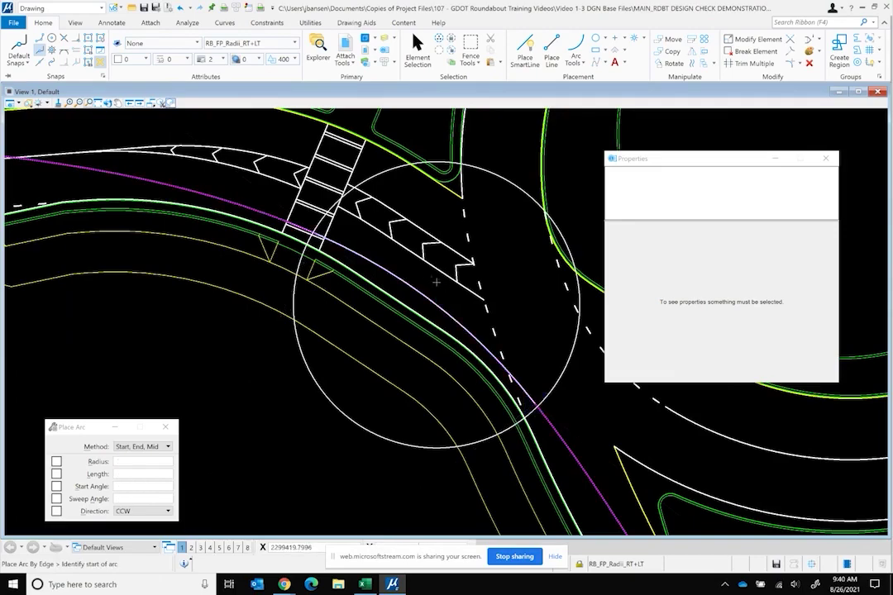
# Switch to the Excel Fastest Path Speed Calculations sheet and enter 135 as the radius for the 2% slope
pyautogui.scroll(-2, 436, 283)
pyautogui.click(364, 584)
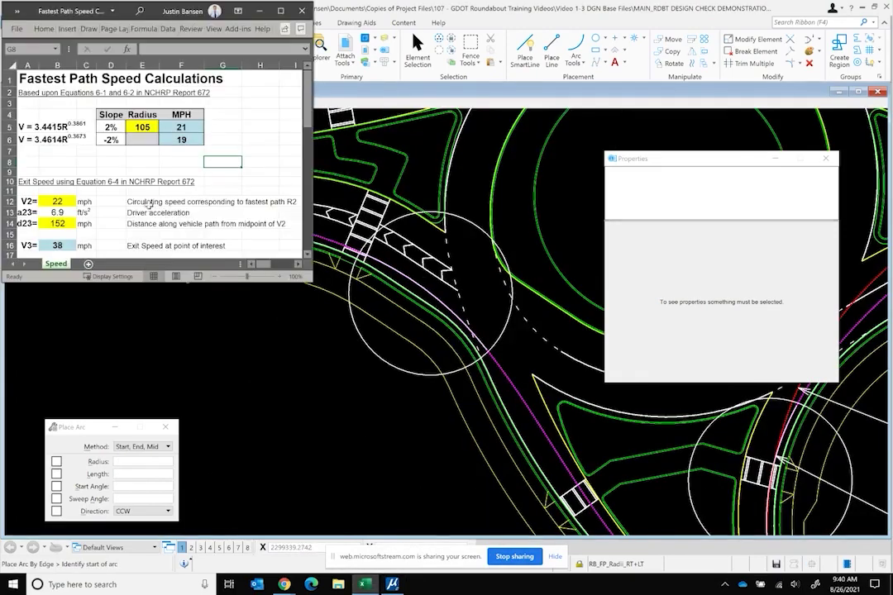
pyautogui.click(153, 127)
pyautogui.write('135')
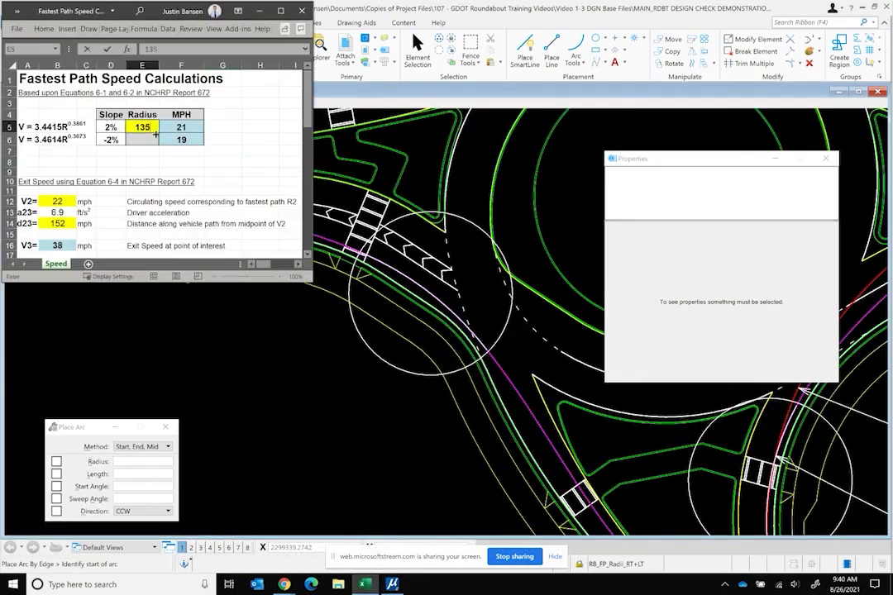
pyautogui.press('Tab')
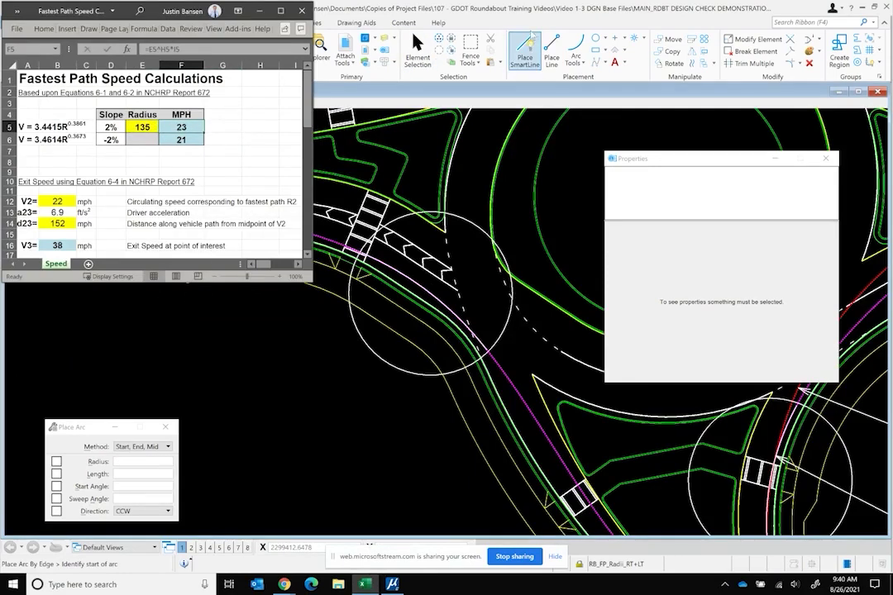
# Return to MicroStation and place a two-line note reading "R=135 ft" and "V=23 mph" with its leader on the west-to-south arc
pyautogui.click(315, 19)
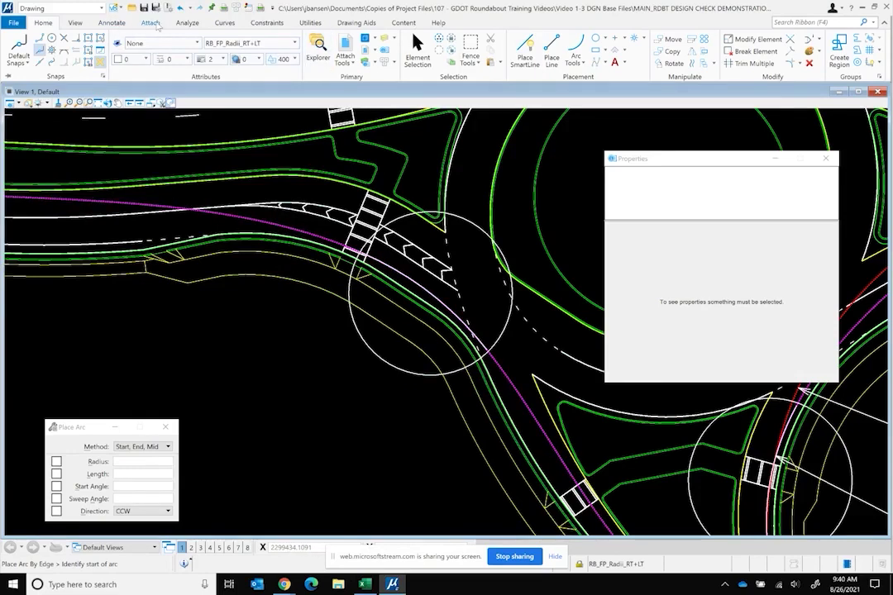
pyautogui.click(112, 22)
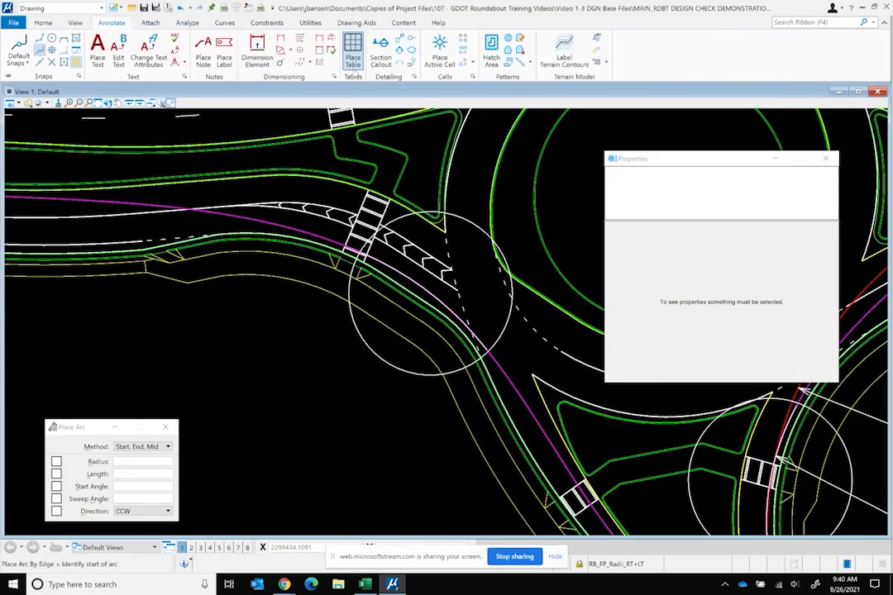
pyautogui.click(204, 51)
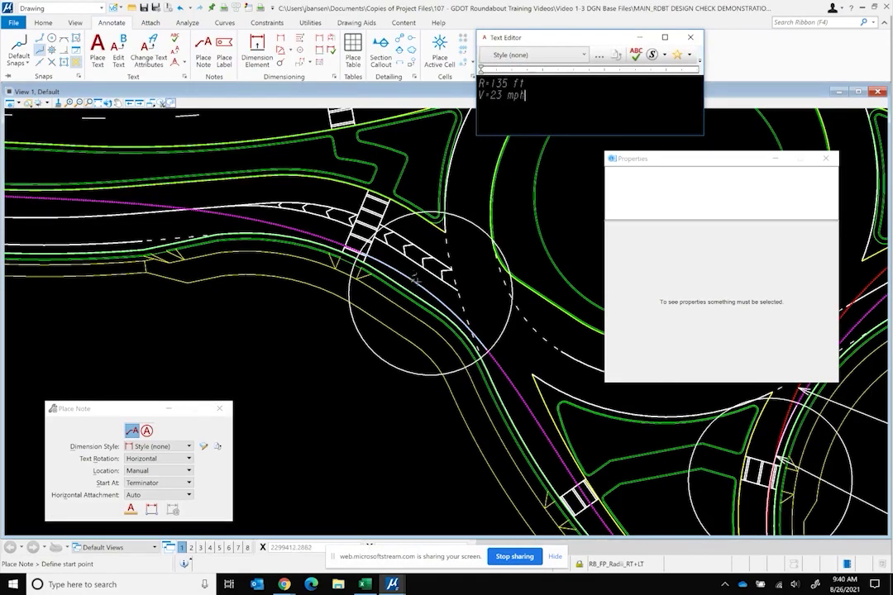
pyautogui.click(421, 286)
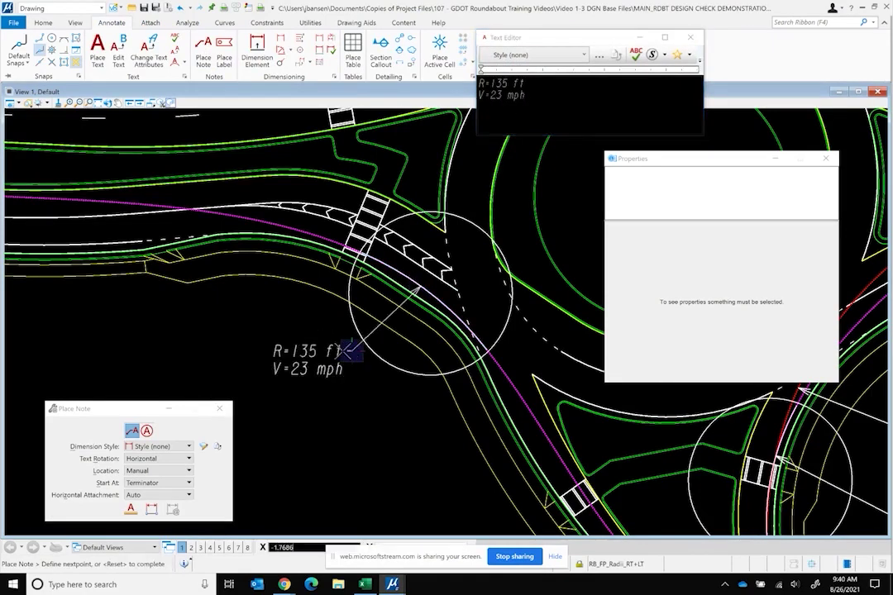
pyautogui.click(356, 377)
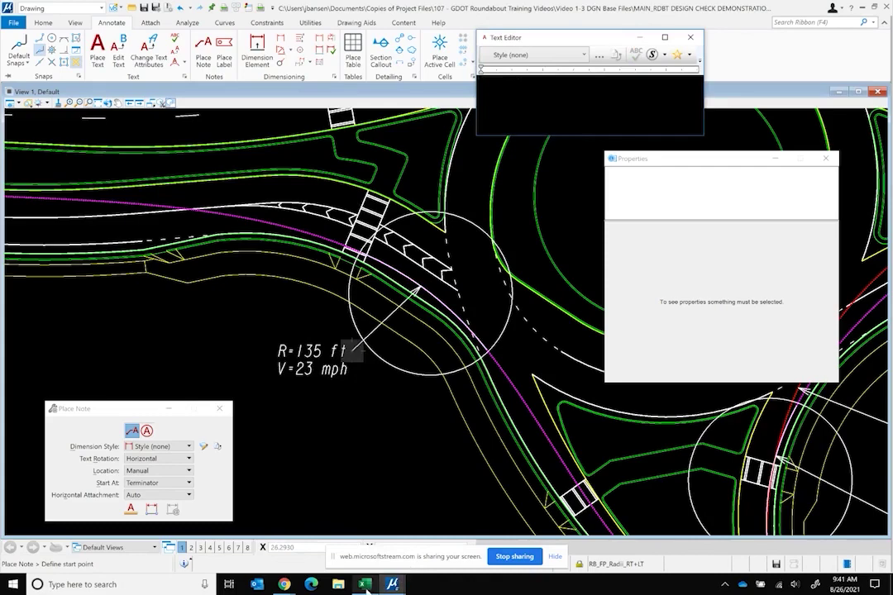
pyautogui.click(364, 583)
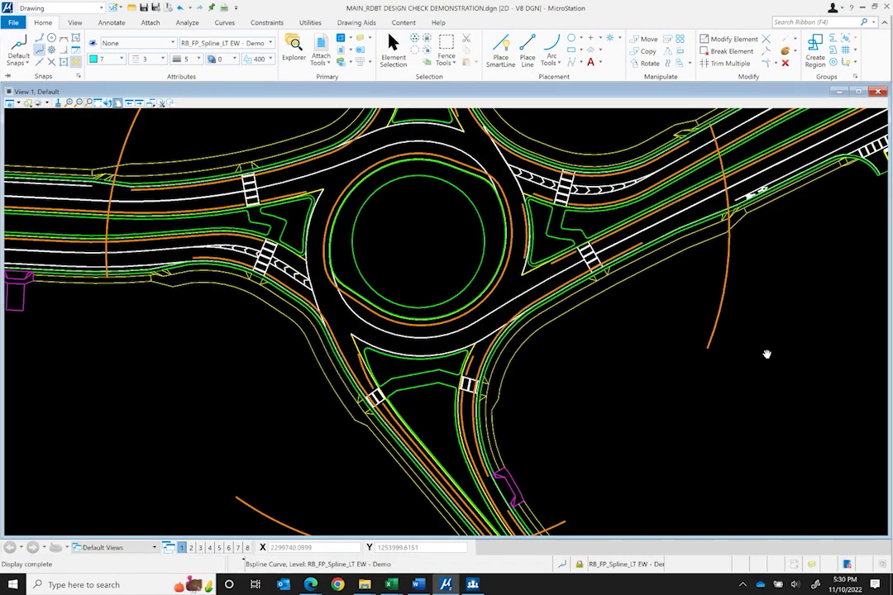
# Draw an open through-points B-spline for the left turn from the west entry, around the central island offset, to the north exit offset line
pyautogui.click(570, 64)
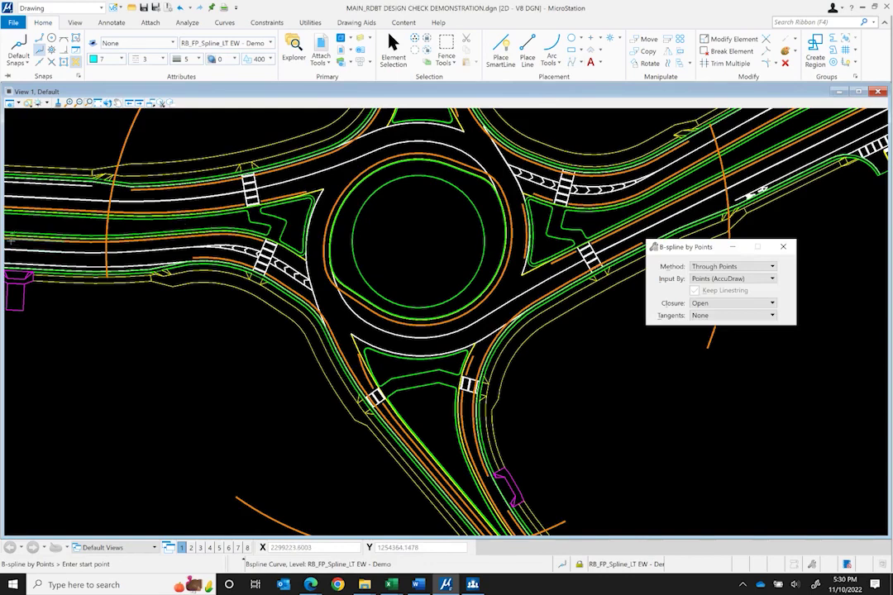
pyautogui.click(54, 240)
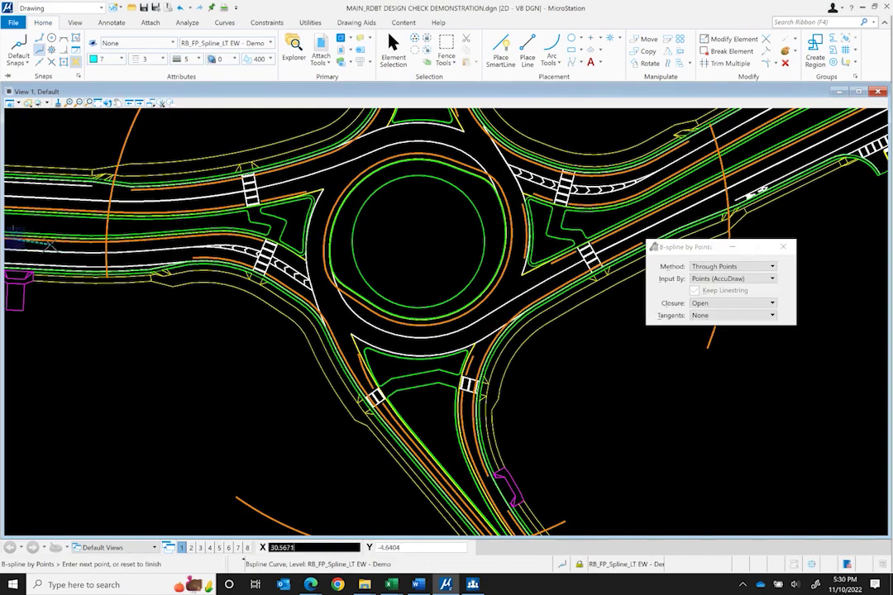
pyautogui.click(97, 244)
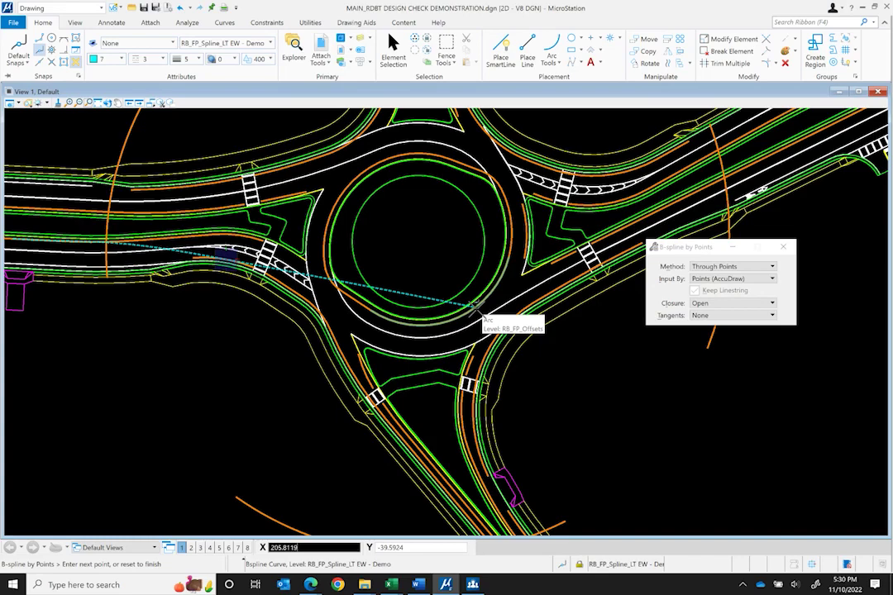
pyautogui.click(474, 307)
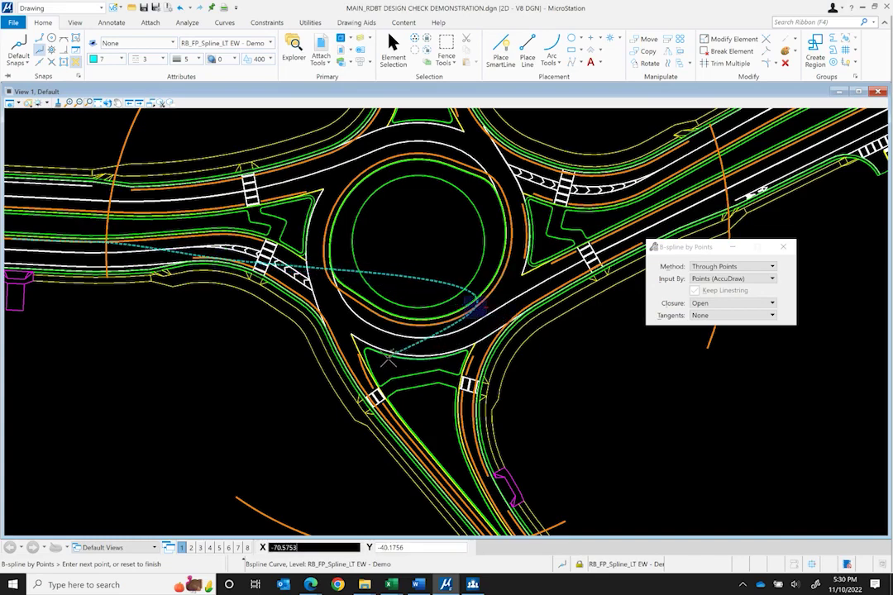
pyautogui.scroll(-3, 397, 382)
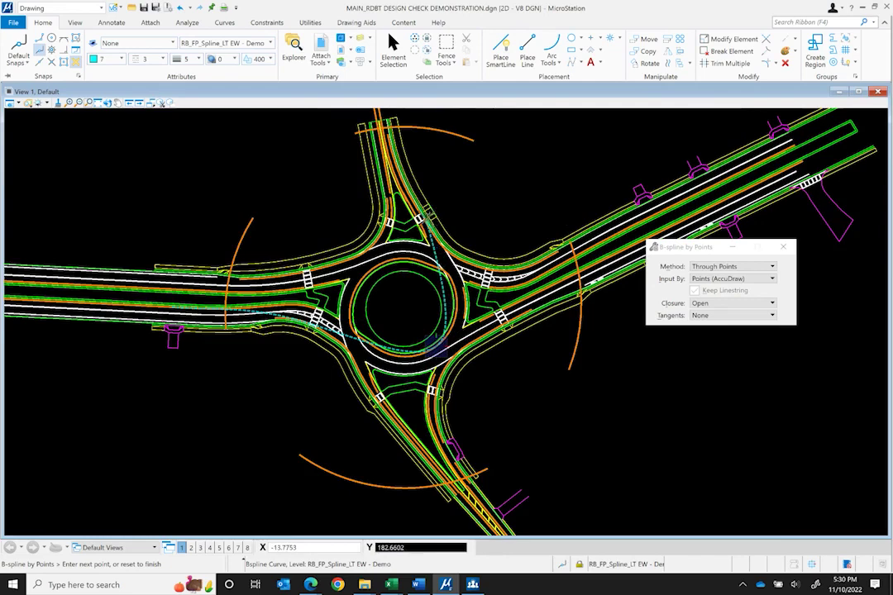
pyautogui.scroll(2, 428, 210)
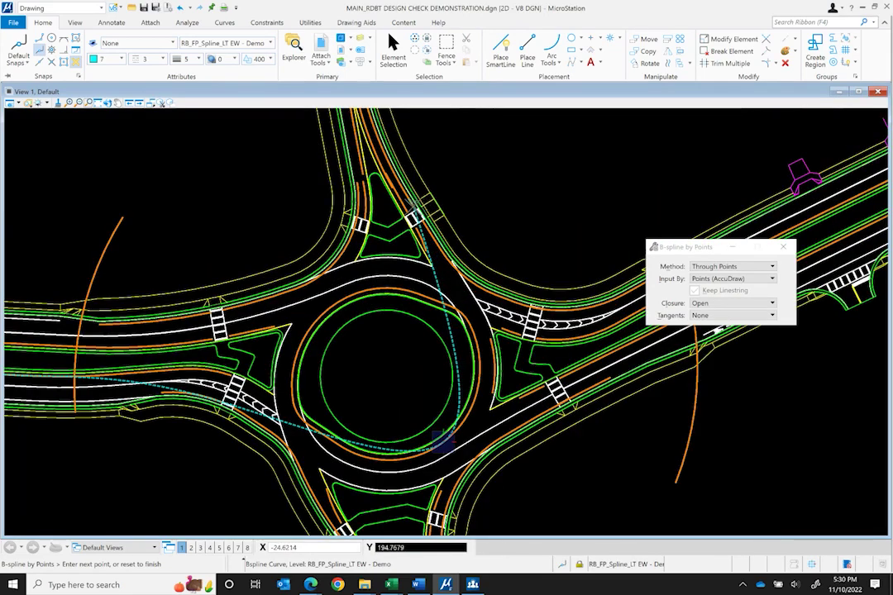
pyautogui.scroll(-2, 472, 418)
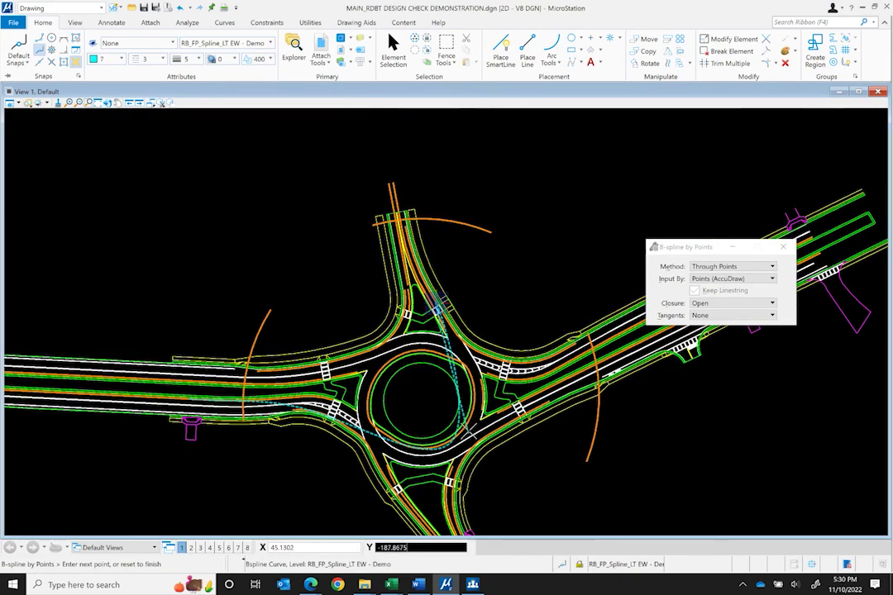
pyautogui.scroll(2, 395, 209)
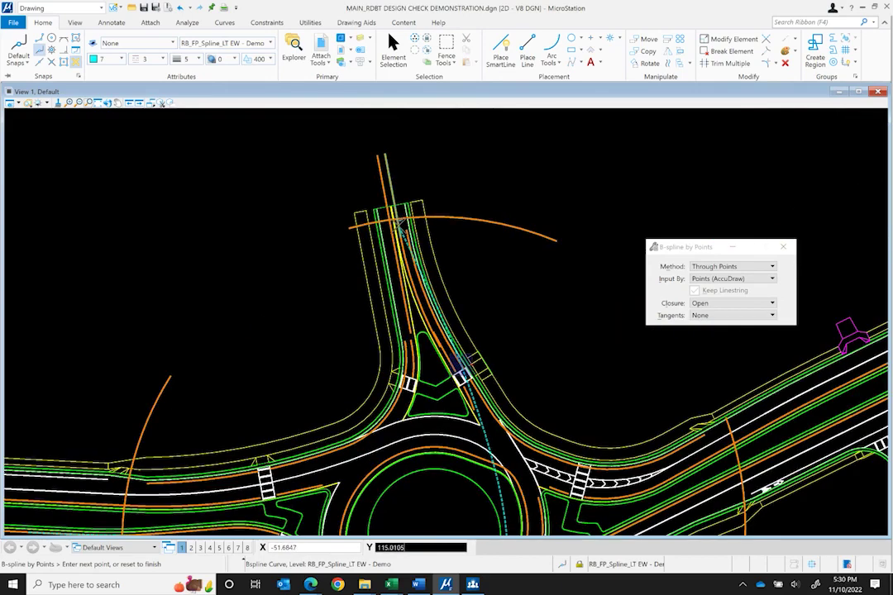
pyautogui.rightClick(396, 179)
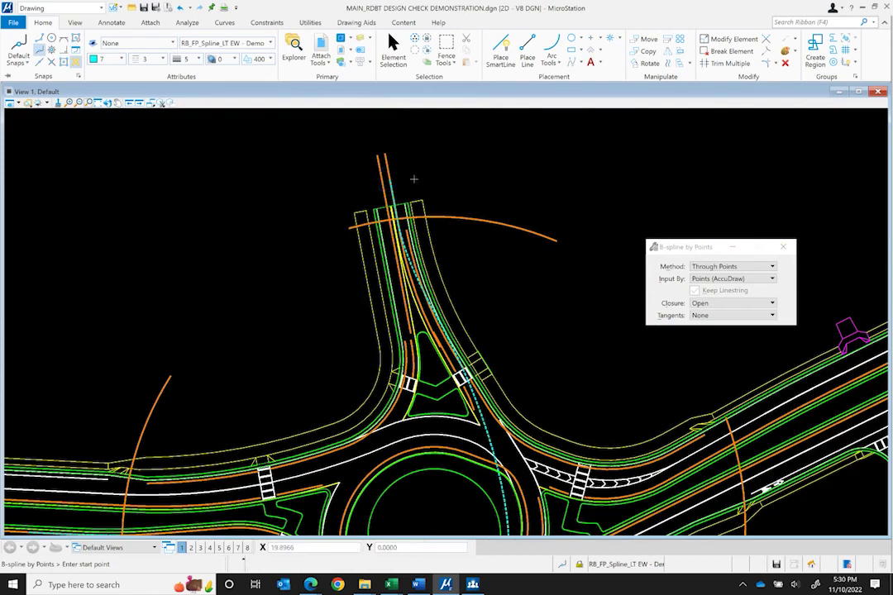
# Try to reshape the left-turn B-spline by moving its points near the west crosswalk and around the central island toward the offset lines
pyautogui.click(393, 50)
pyautogui.scroll(-2, 465, 159)
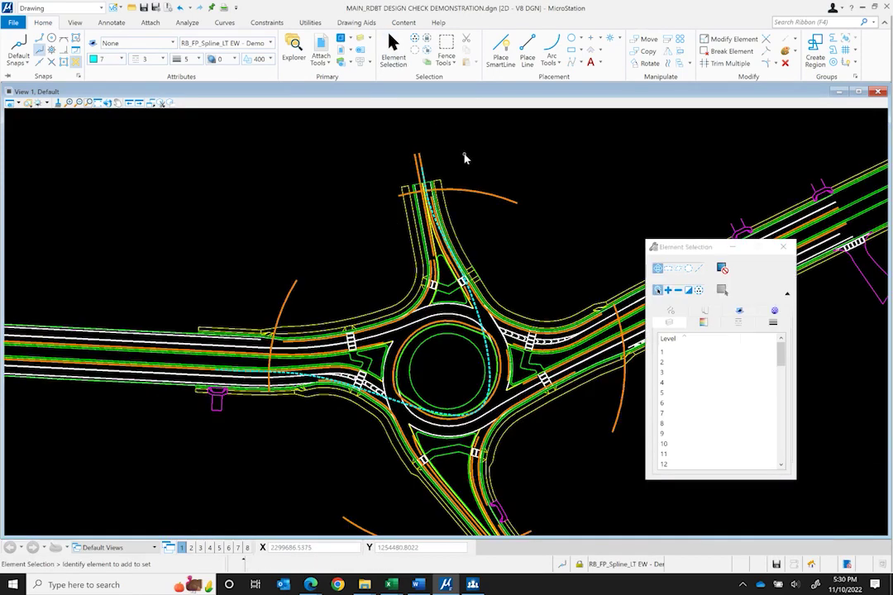
pyautogui.scroll(2, 376, 426)
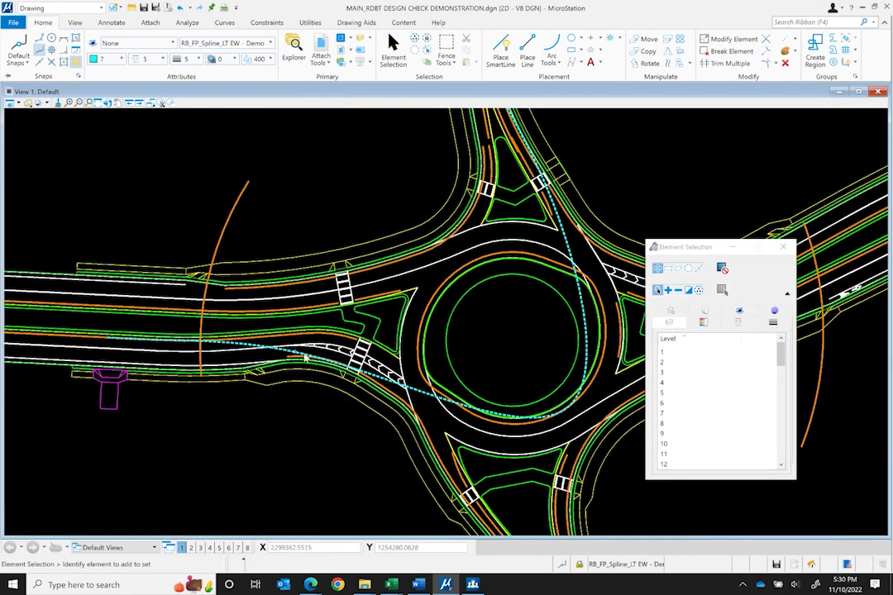
pyautogui.click(340, 368)
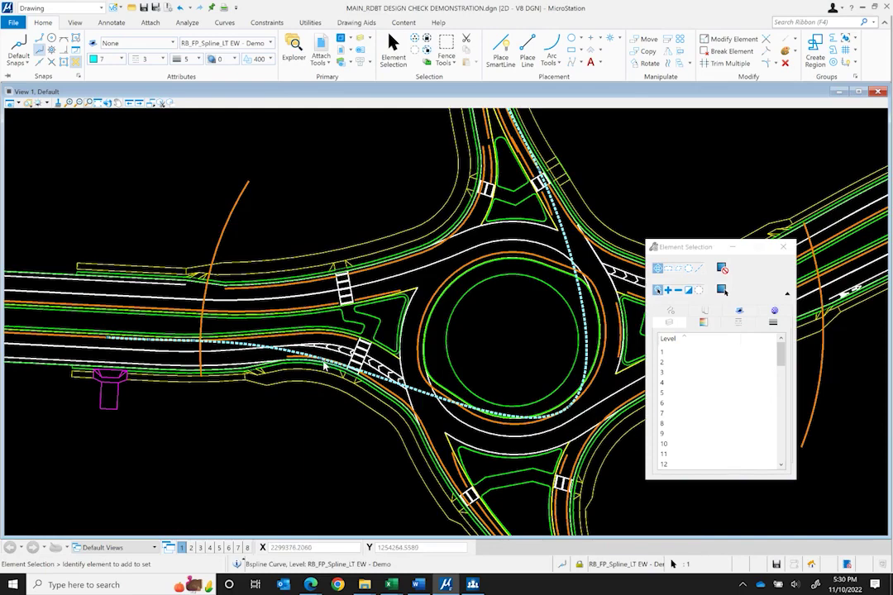
pyautogui.click(321, 358)
pyautogui.scroll(3, 324, 358)
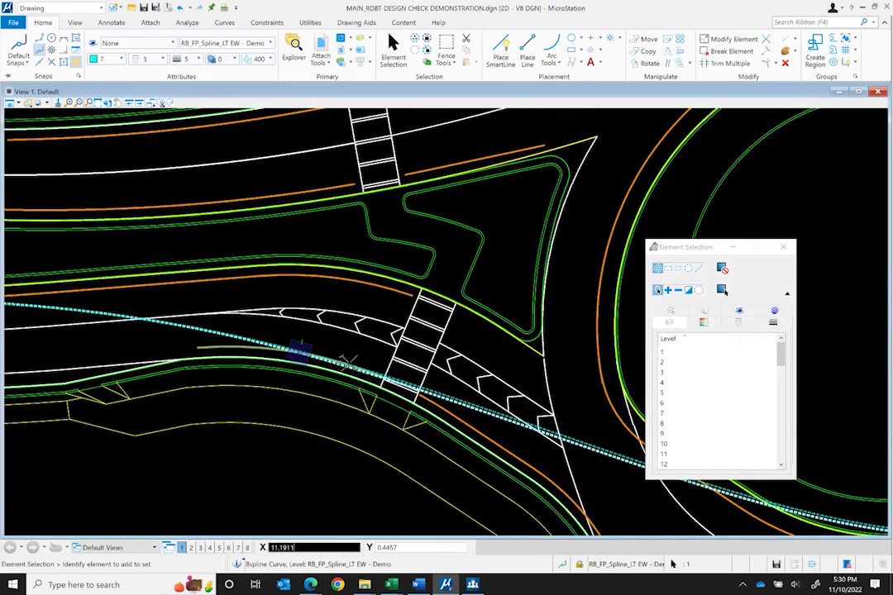
pyautogui.scroll(-4, 199, 347)
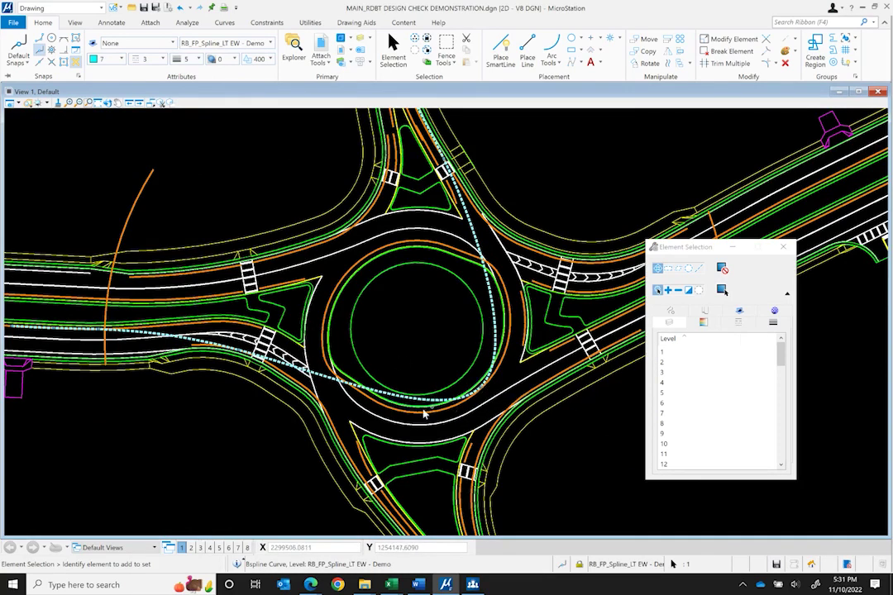
pyautogui.moveTo(482, 392)
pyautogui.mouseDown()
pyautogui.moveTo(529, 427)
pyautogui.moveTo(482, 387)
pyautogui.mouseUp()
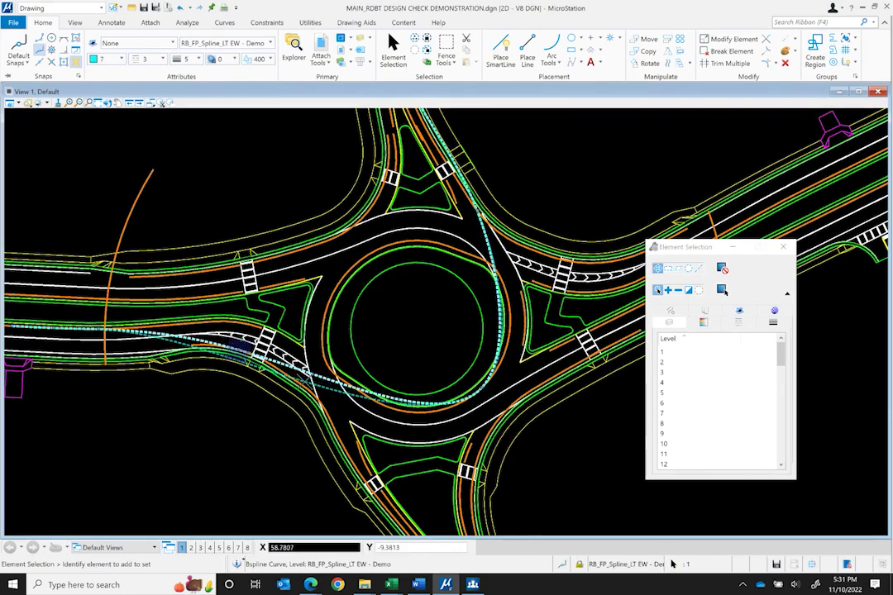
pyautogui.click(99, 332)
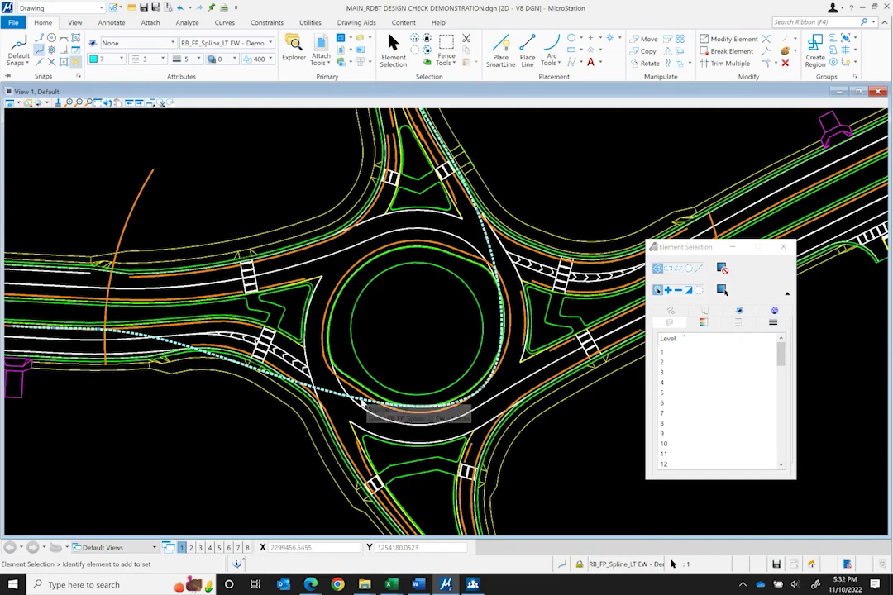
# Delete the left-turn B-spline and redraw it as an open through-points curve from the west entry, around the central island offset, to the north exit
pyautogui.click(422, 491)
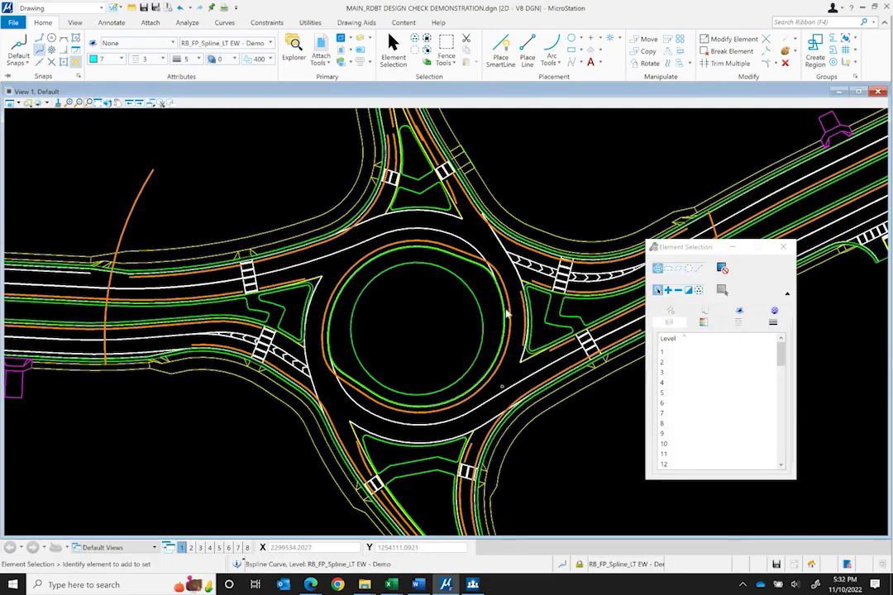
pyautogui.click(572, 64)
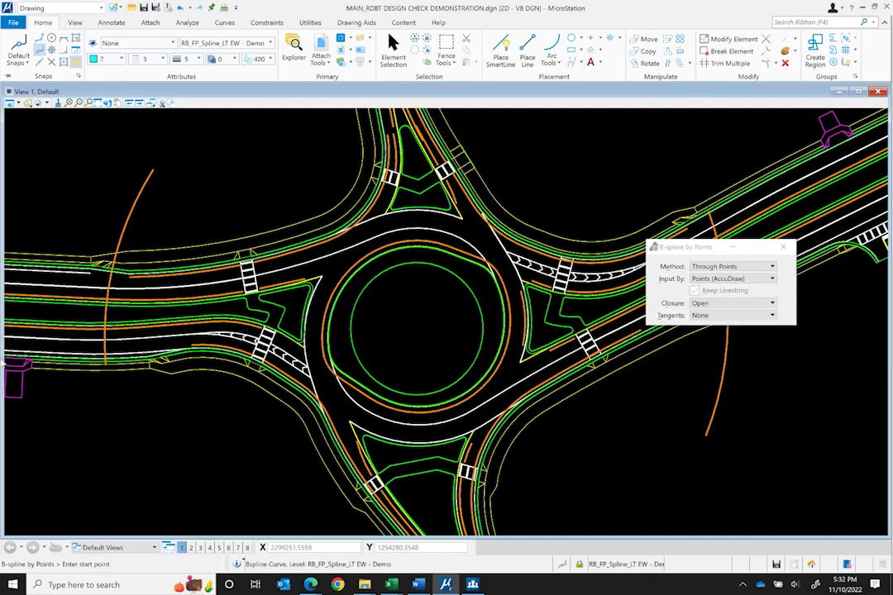
pyautogui.click(12, 329)
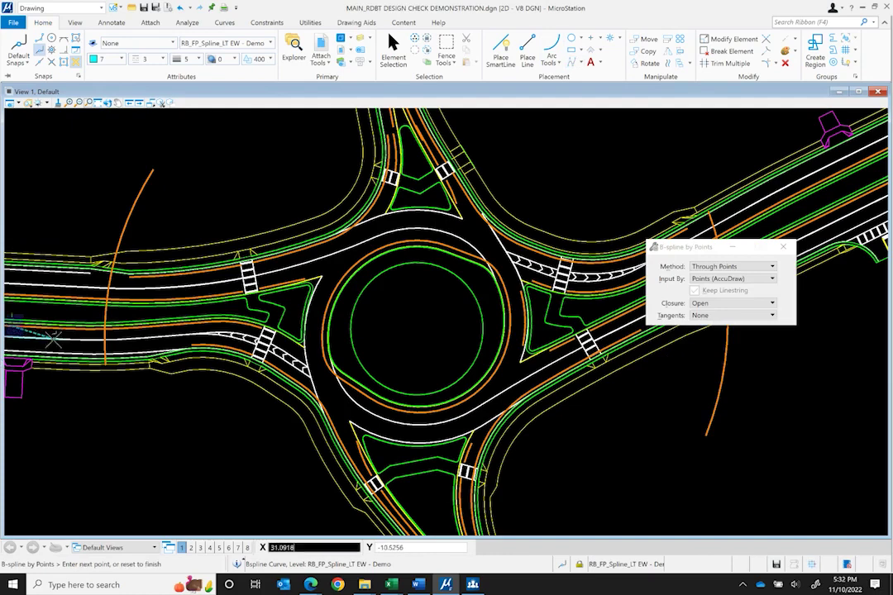
pyautogui.click(95, 329)
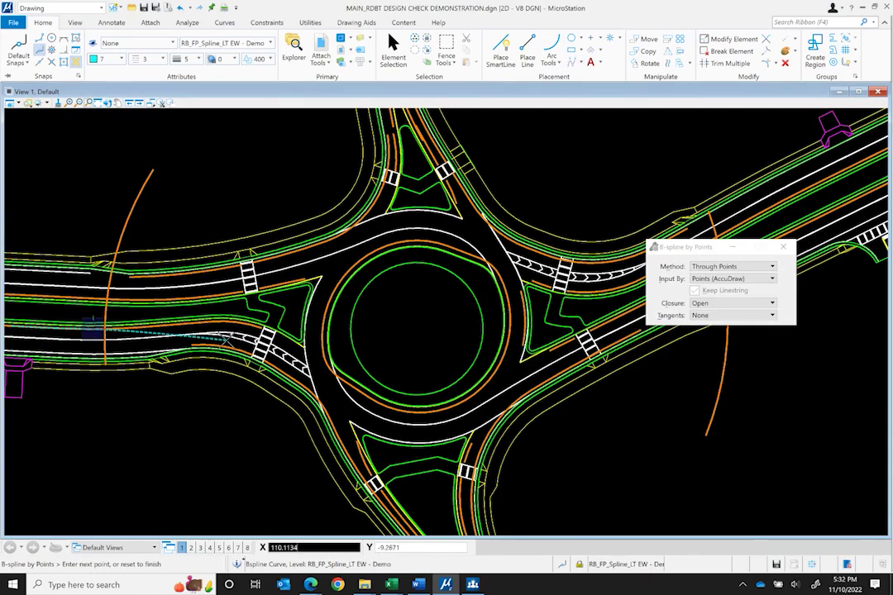
pyautogui.click(230, 340)
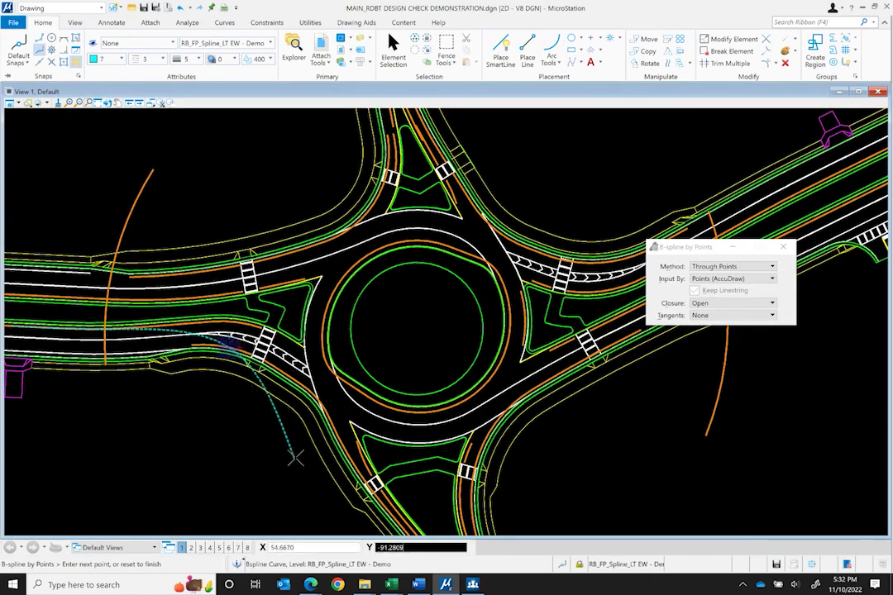
pyautogui.click(416, 410)
pyautogui.click(488, 380)
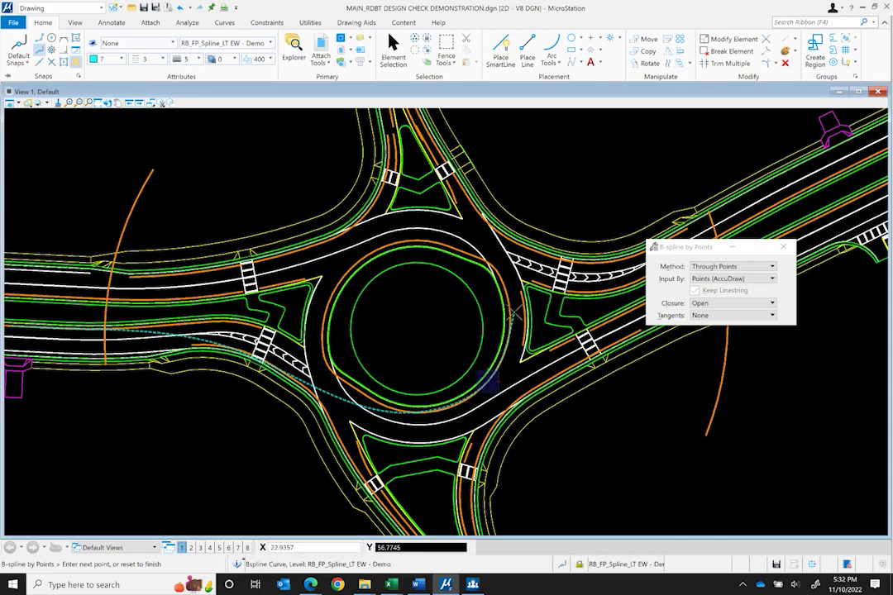
pyautogui.click(512, 310)
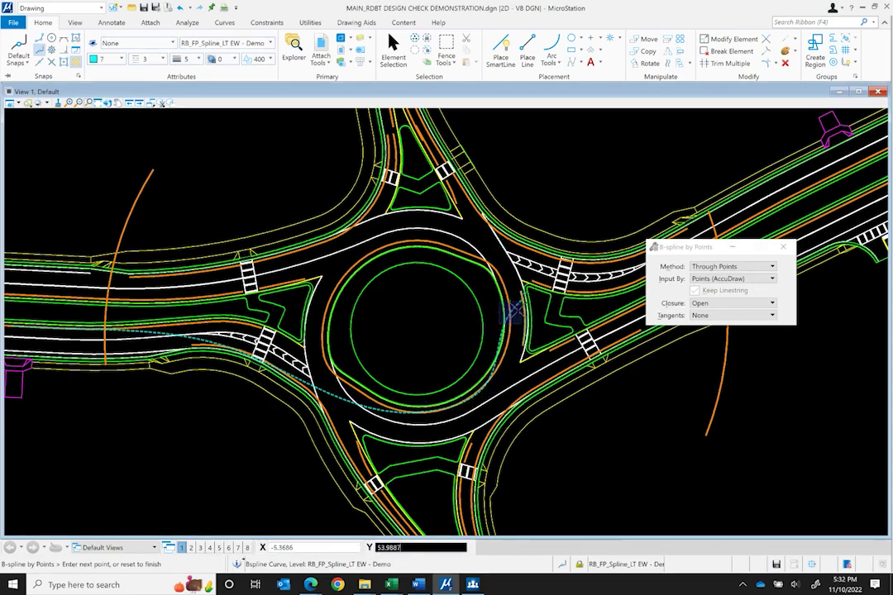
pyautogui.scroll(3, 418, 199)
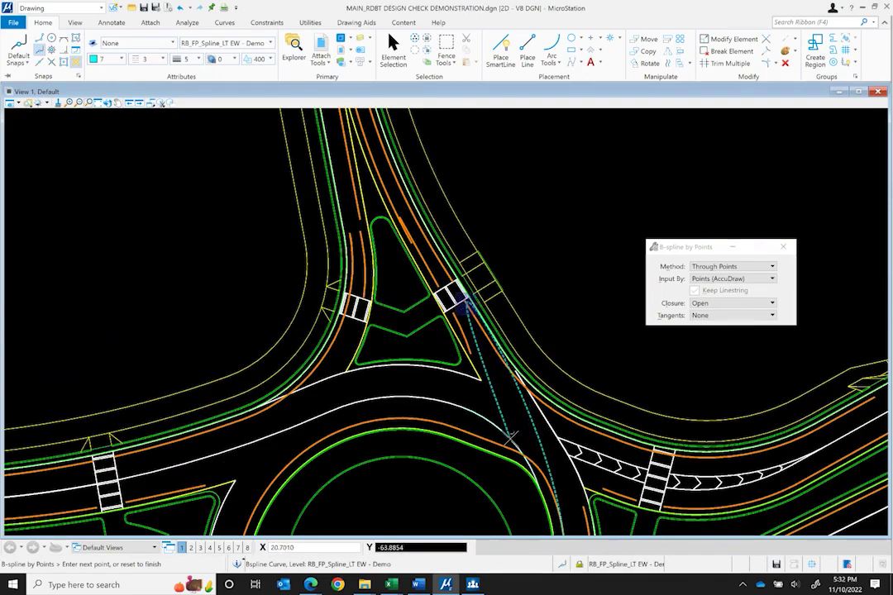
pyautogui.scroll(-2, 516, 438)
pyautogui.scroll(2, 406, 200)
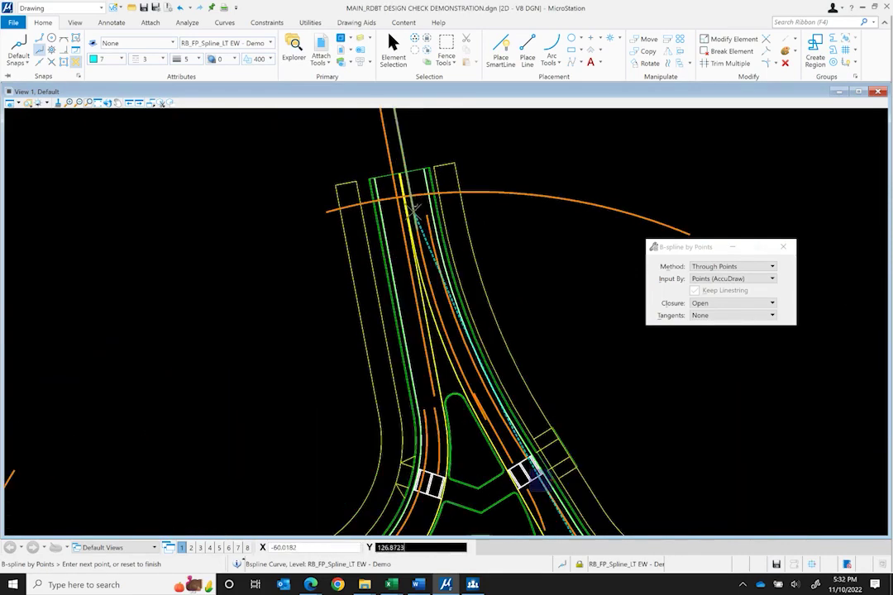
pyautogui.scroll(-2, 402, 163)
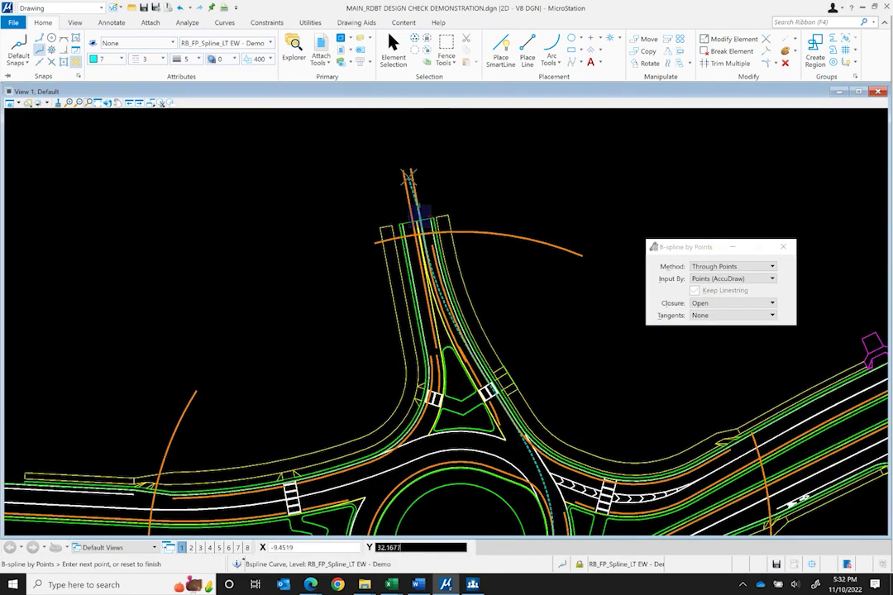
pyautogui.scroll(2, 423, 205)
pyautogui.rightClick(520, 218)
# Select the redrawn left-turn spline and adjust its points along the west approach and near the crosswalk to follow the offset lines
pyautogui.scroll(-2, 471, 166)
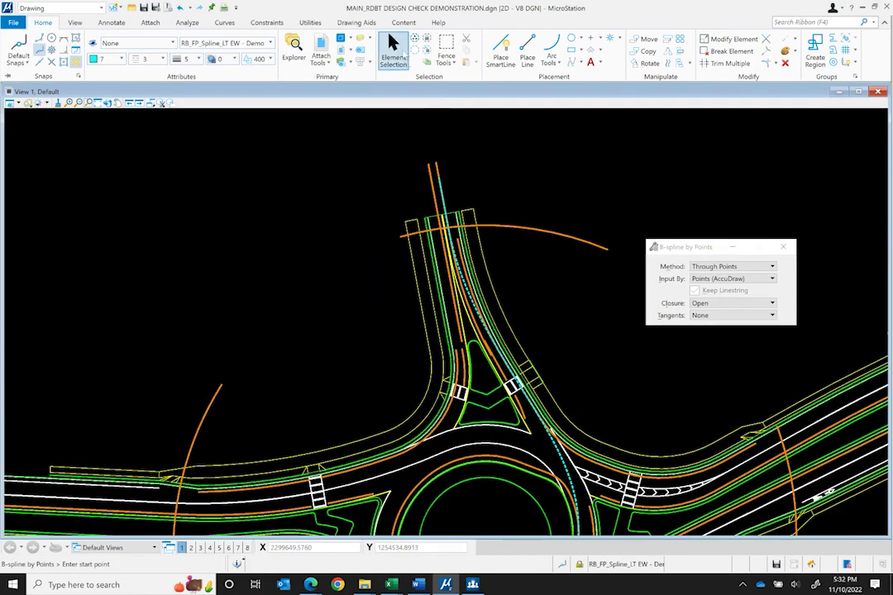
pyautogui.click(393, 48)
pyautogui.scroll(-1, 422, 331)
pyautogui.scroll(3, 281, 409)
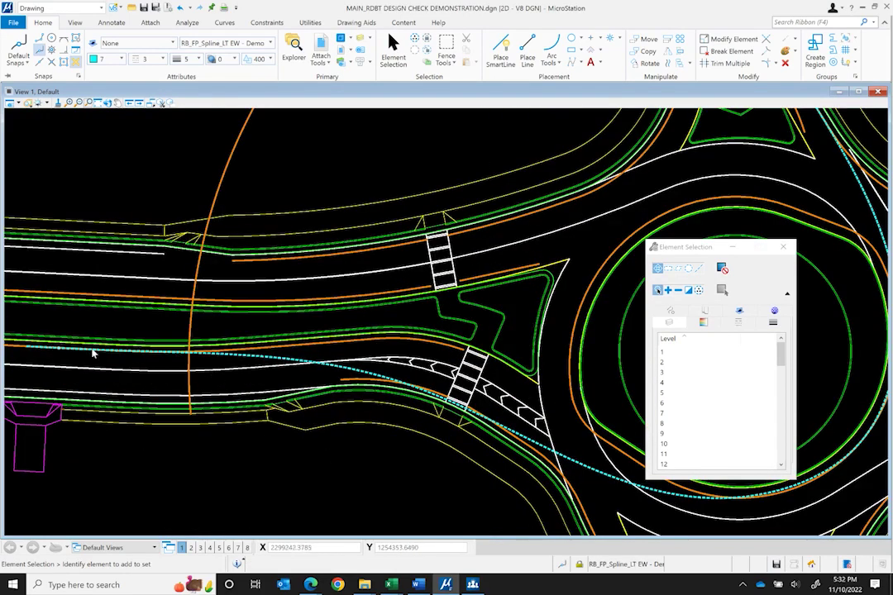
pyautogui.click(389, 380)
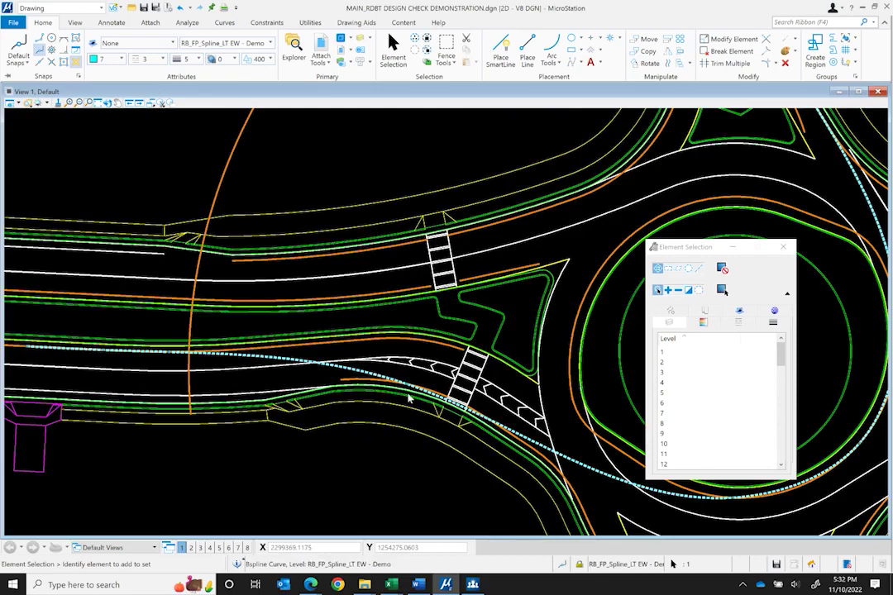
pyautogui.moveTo(417, 392); pyautogui.dragTo(407, 382)
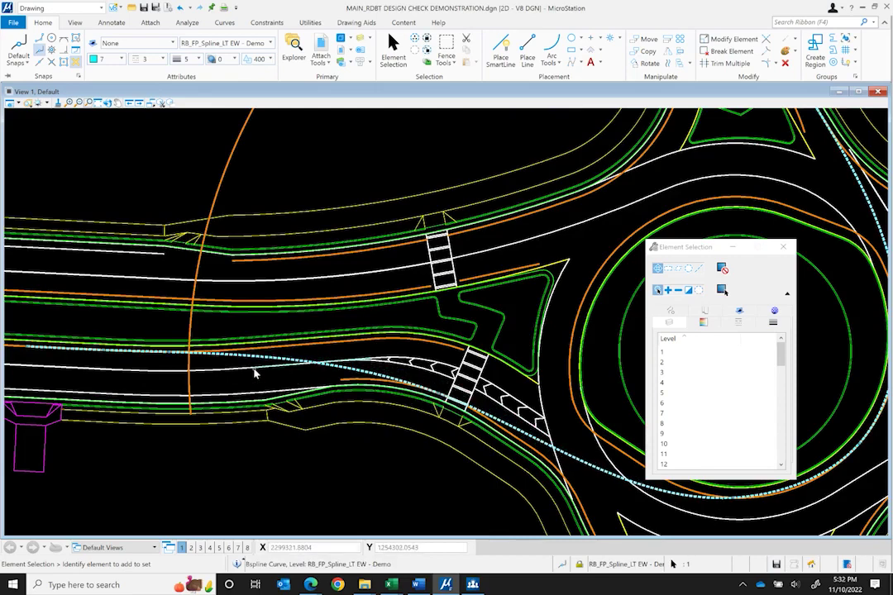
pyautogui.scroll(-2, 255, 371)
pyautogui.scroll(3, 207, 370)
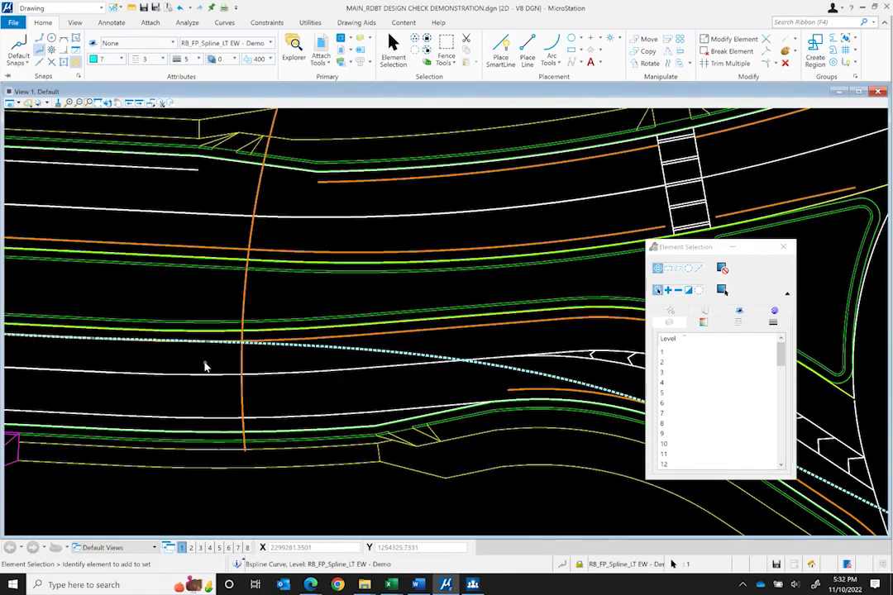
pyautogui.scroll(2, 207, 346)
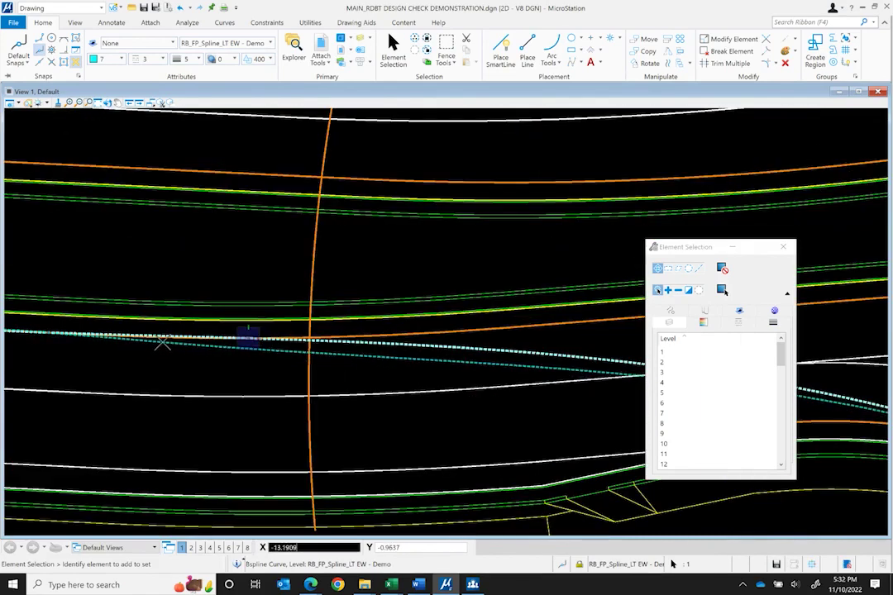
pyautogui.scroll(-1, 205, 362)
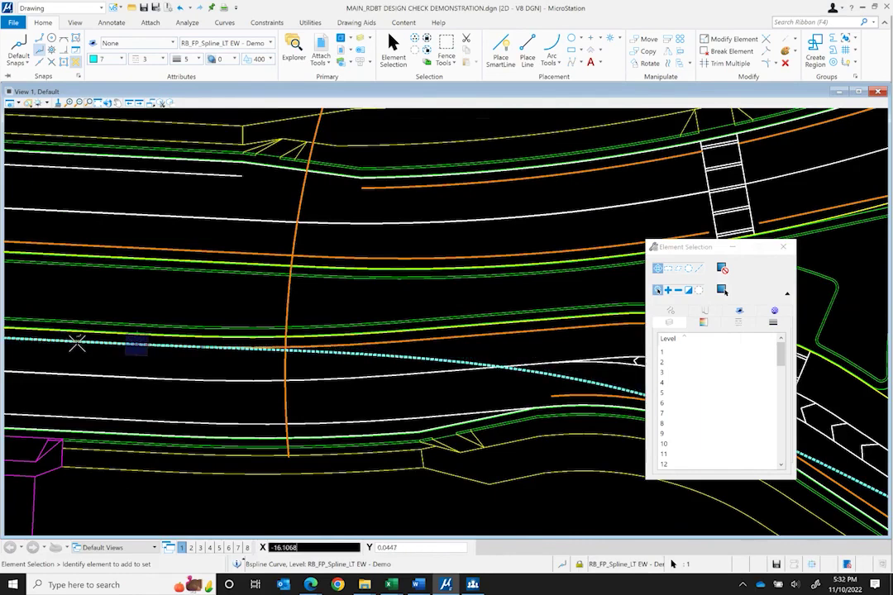
# Move the left-turn spline's points around the south and east sides of the central island to match the island's offset line
pyautogui.scroll(-4, 33, 306)
pyautogui.scroll(2, 483, 393)
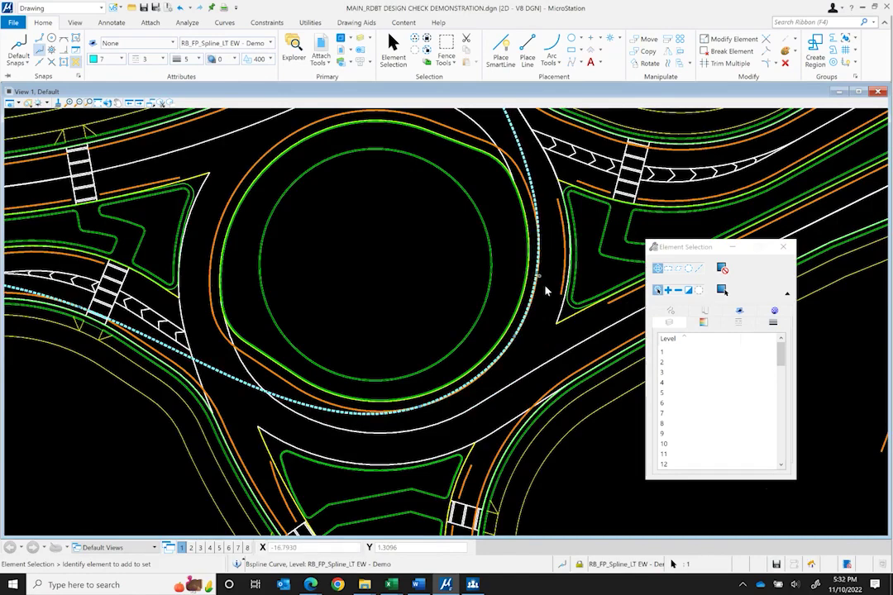
pyautogui.scroll(3, 538, 277)
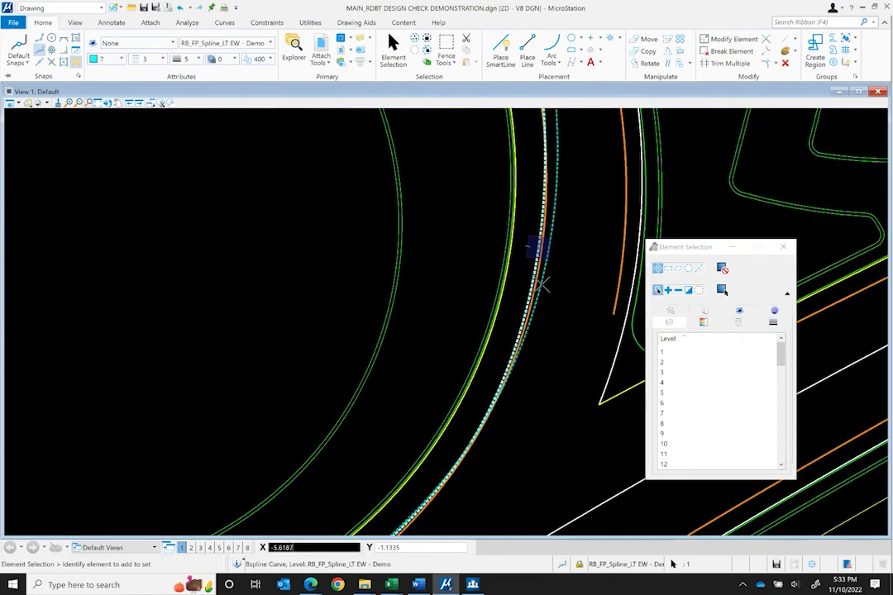
pyautogui.scroll(-3, 508, 359)
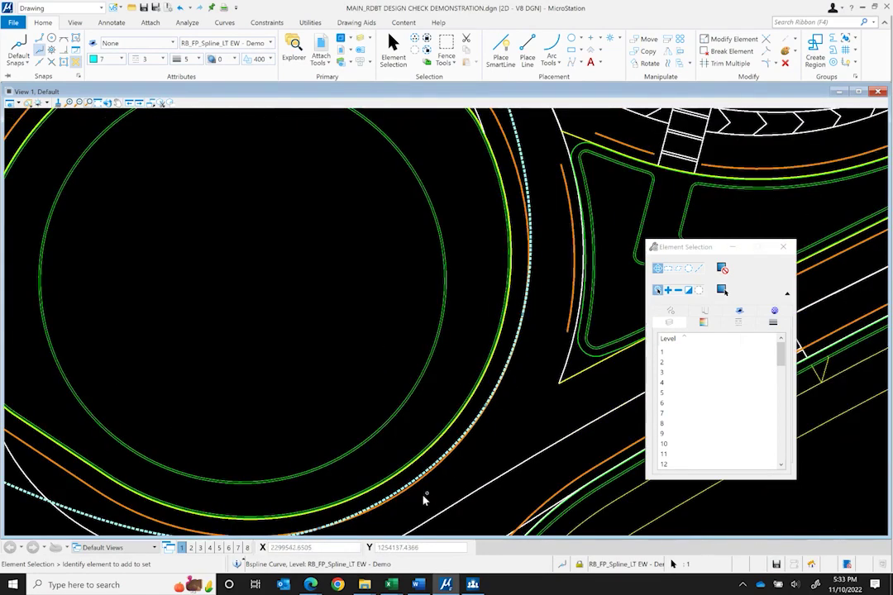
pyautogui.scroll(-1, 443, 456)
pyautogui.moveTo(380, 494)
pyautogui.mouseDown()
pyautogui.moveTo(423, 469)
pyautogui.moveTo(389, 493)
pyautogui.moveTo(397, 491)
pyautogui.mouseUp()
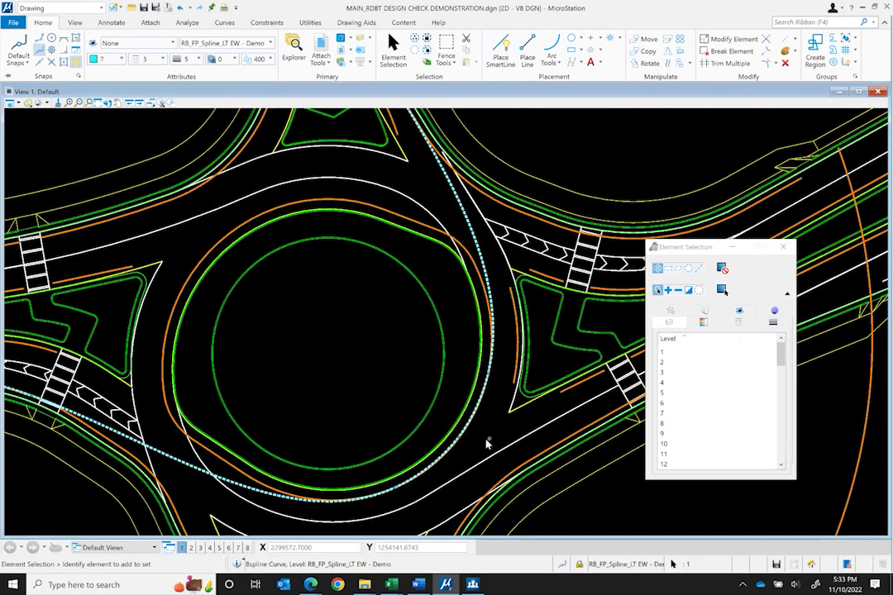
pyautogui.scroll(3, 462, 448)
pyautogui.moveTo(451, 410); pyautogui.dragTo(449, 408)
pyautogui.scroll(-5, 453, 401)
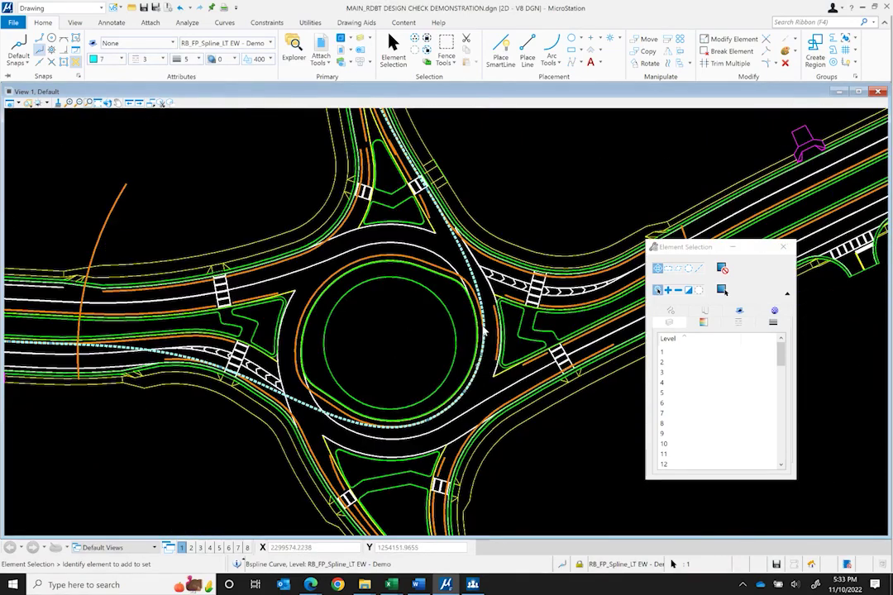
# Examine the left-turn spline's fit against the offset lines from the central island through the north crosswalk and exit leg
pyautogui.scroll(2, 442, 173)
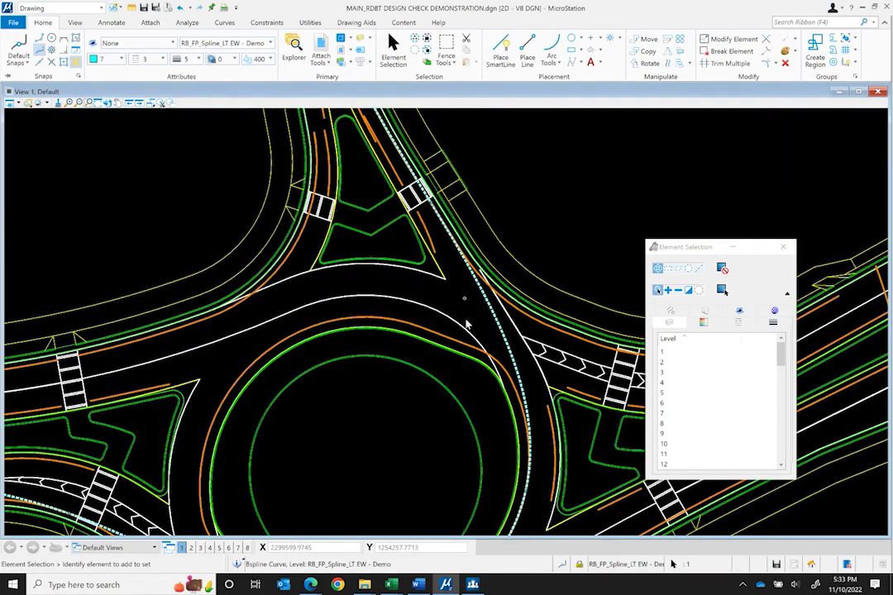
pyautogui.scroll(-2, 452, 243)
pyautogui.scroll(2, 447, 273)
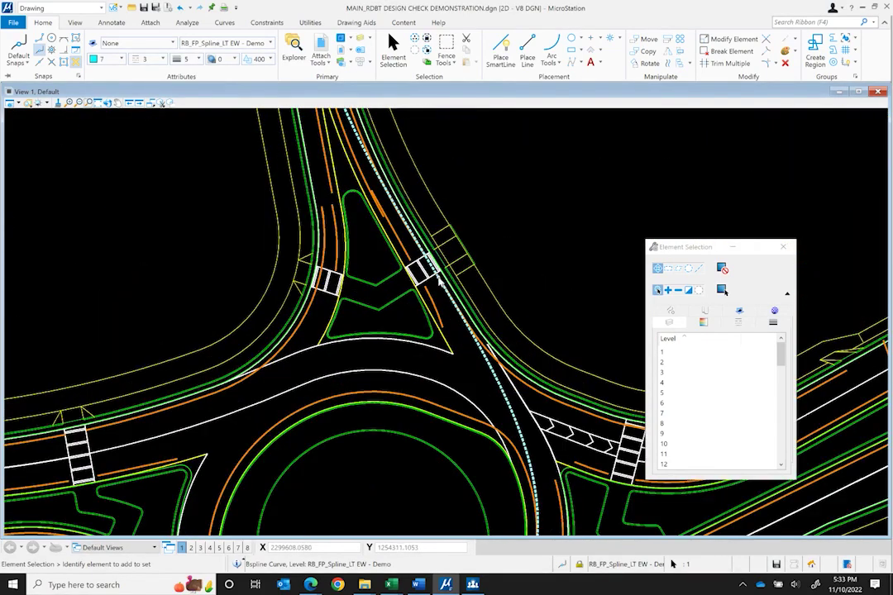
pyautogui.scroll(3, 440, 284)
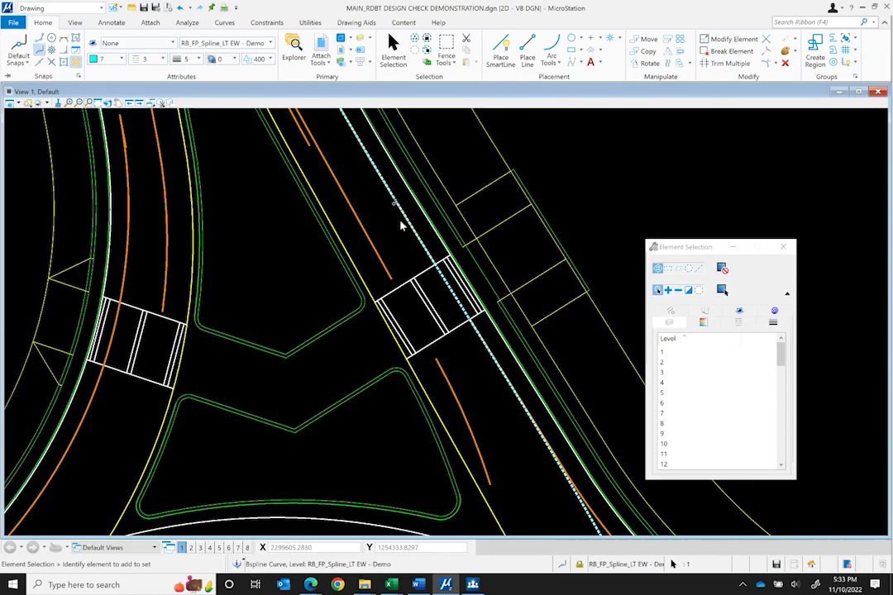
pyautogui.scroll(-3, 457, 387)
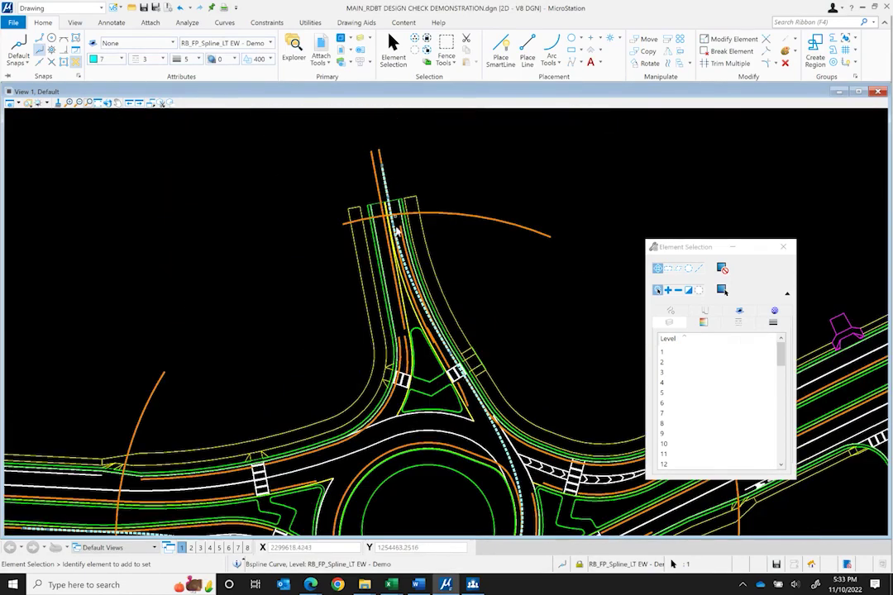
pyautogui.scroll(-2, 397, 231)
pyautogui.scroll(2, 388, 187)
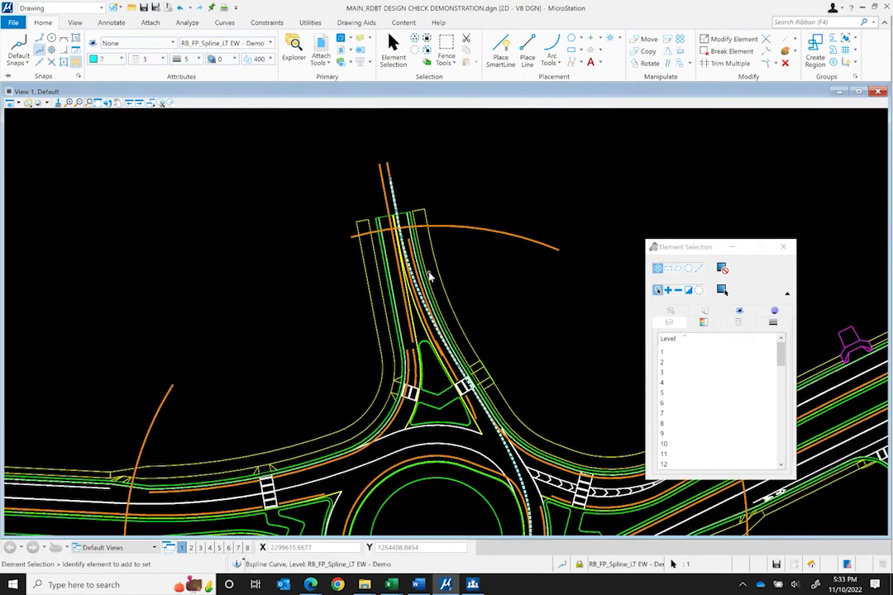
pyautogui.scroll(-2, 430, 277)
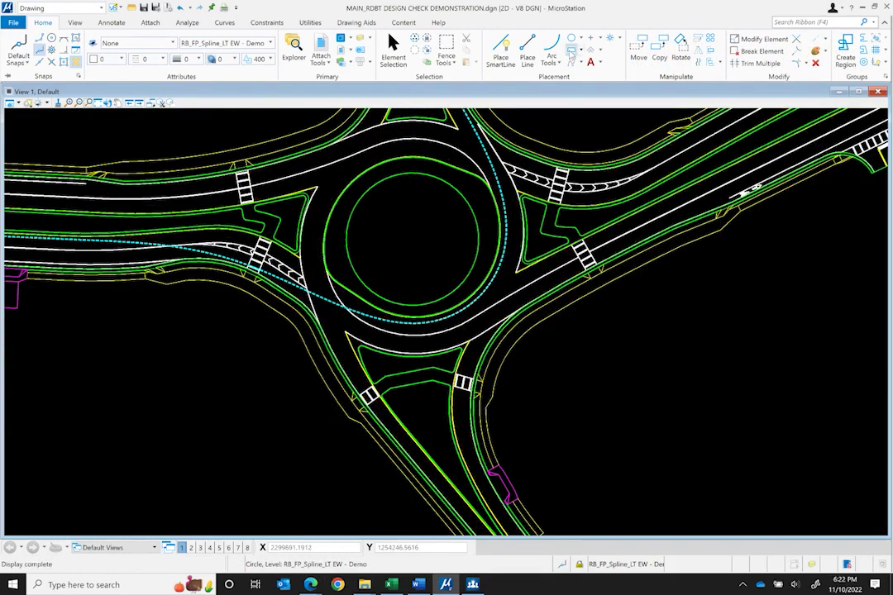
# Place a 70 ft diameter circle by center on the left-turn spline at the southeast side of the central island
pyautogui.click(570, 37)
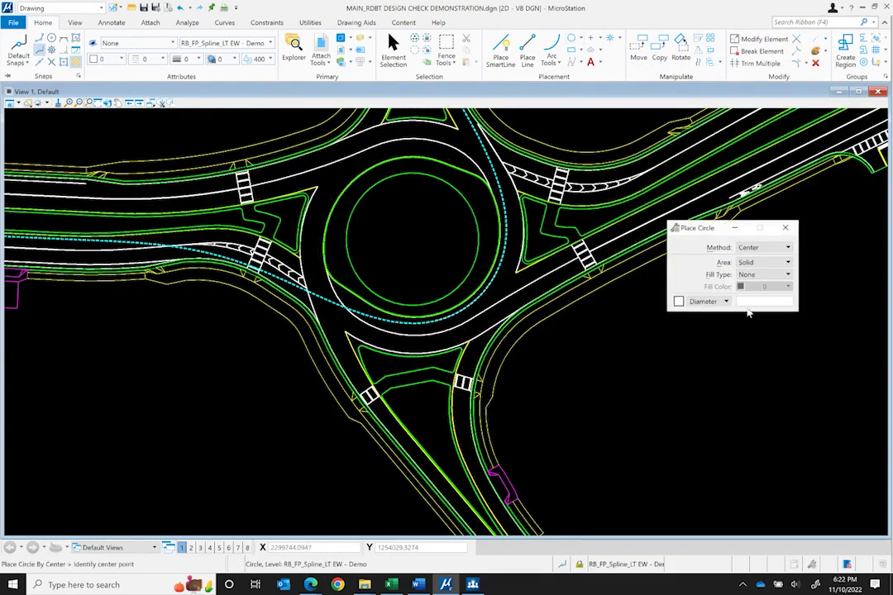
pyautogui.press('Return')
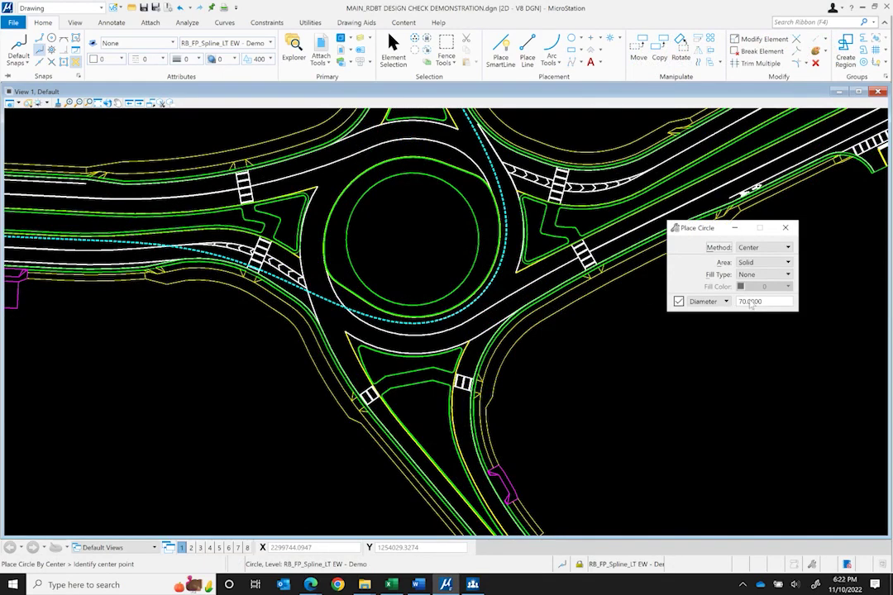
pyautogui.click(471, 296)
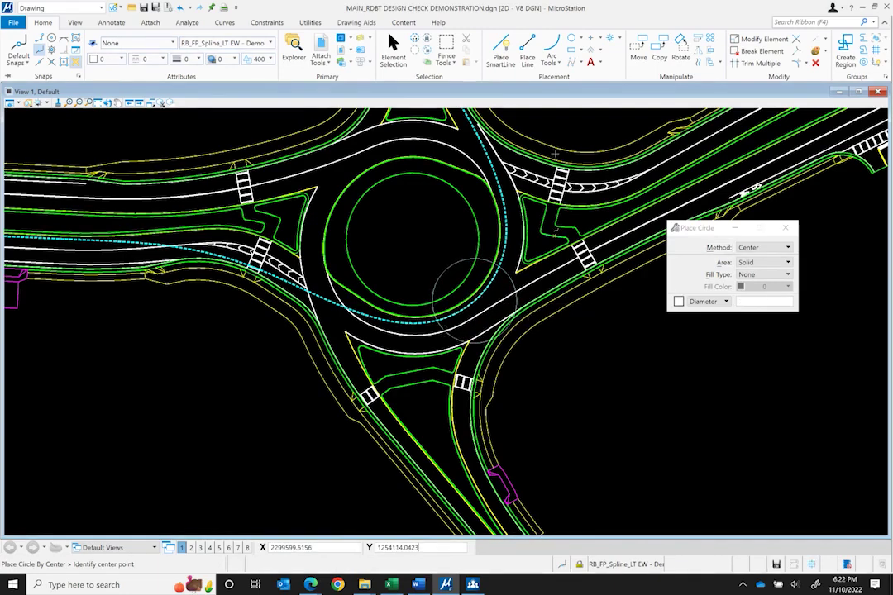
# Draw a start-end-mid arc of about 75 ft radius along the left-turn spline between its two crossings with the circle
pyautogui.click(552, 39)
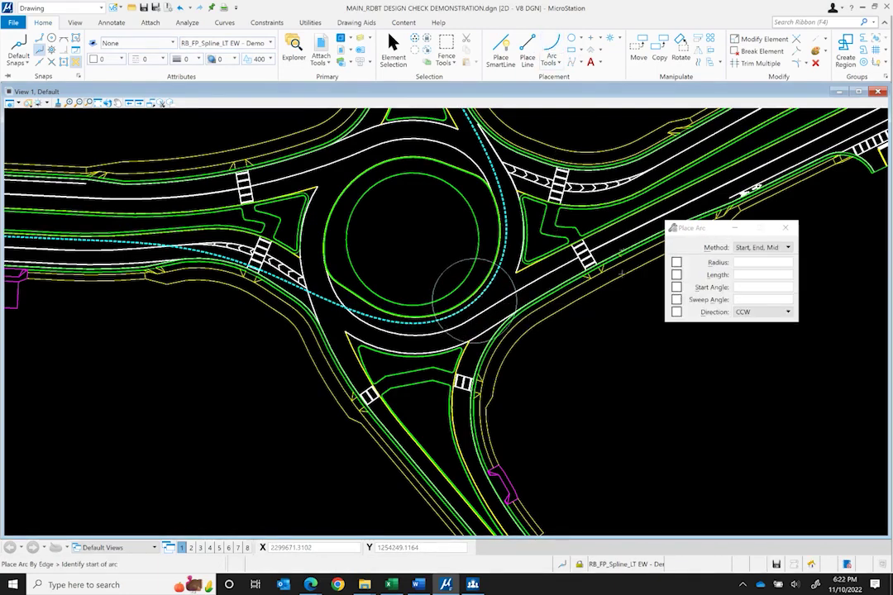
pyautogui.click(443, 322)
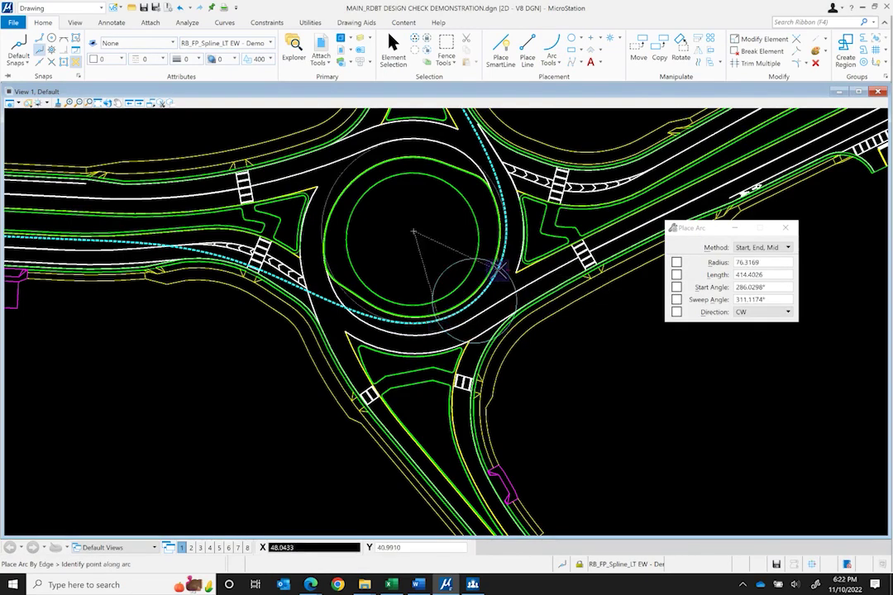
pyautogui.click(499, 271)
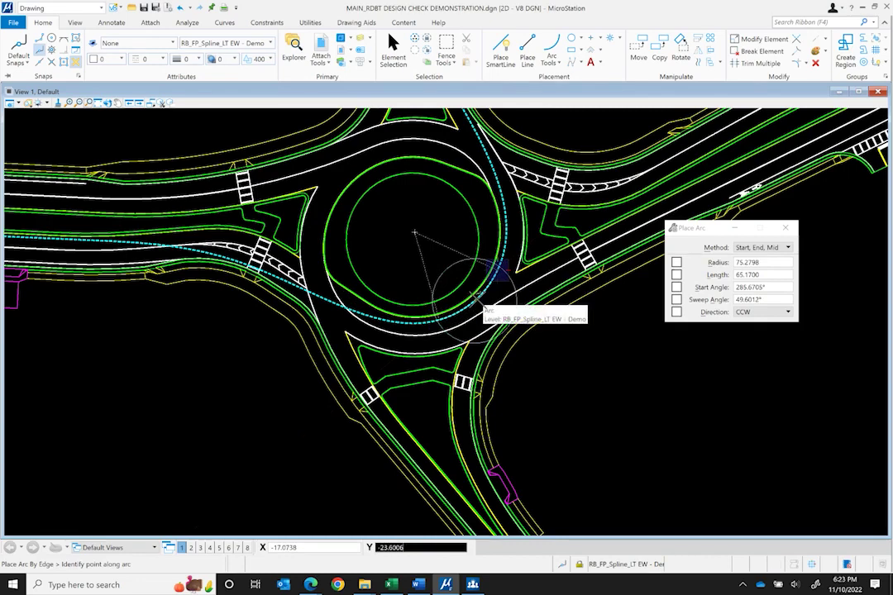
pyautogui.click(474, 296)
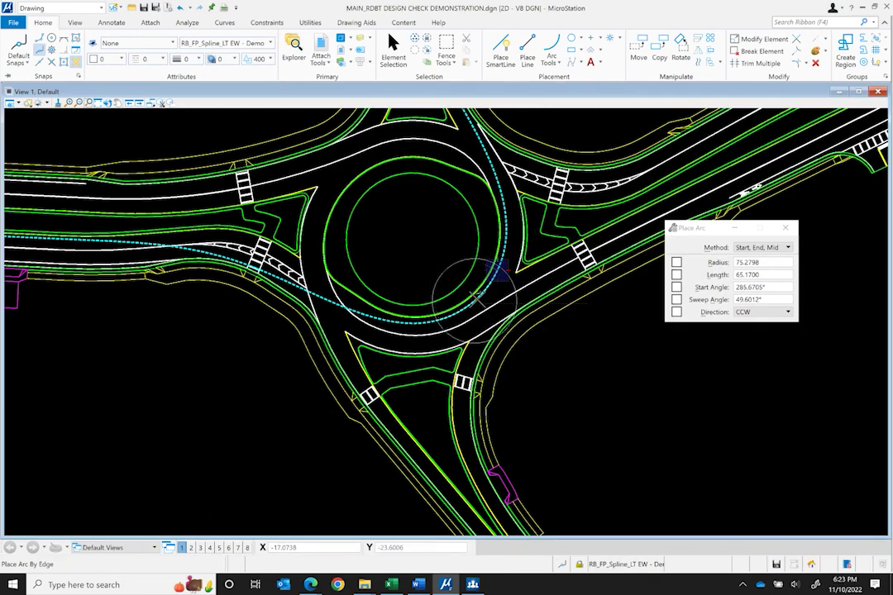
# Switch to the Excel fastest path speed calculator, enter a radius of 75, and check the speeds for the 2% and -2% slopes
pyautogui.click(391, 585)
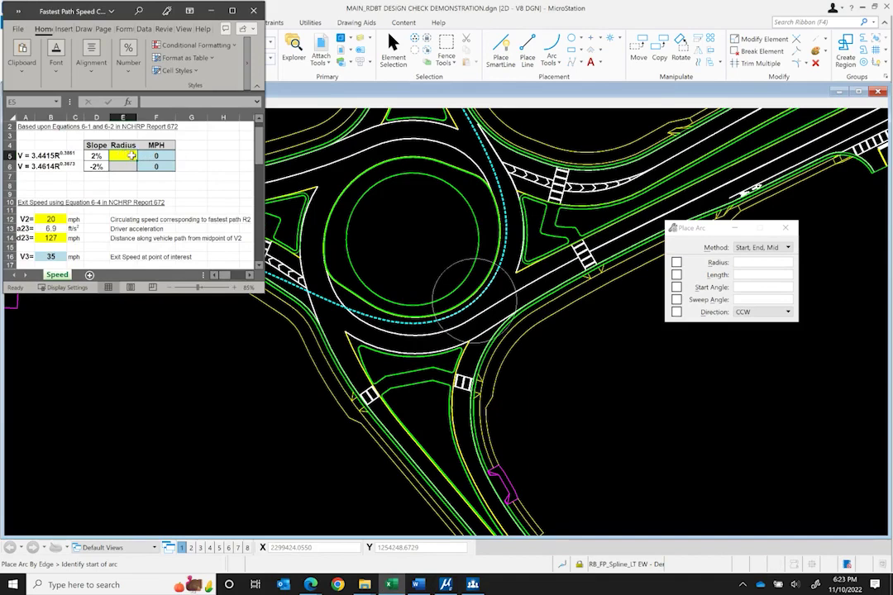
pyautogui.write('75')
pyautogui.click(162, 157)
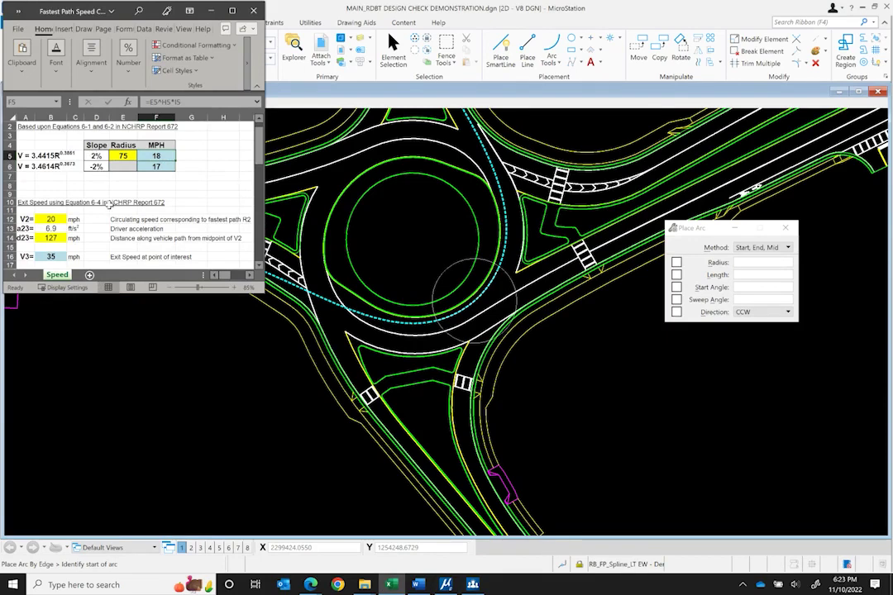
pyautogui.click(163, 169)
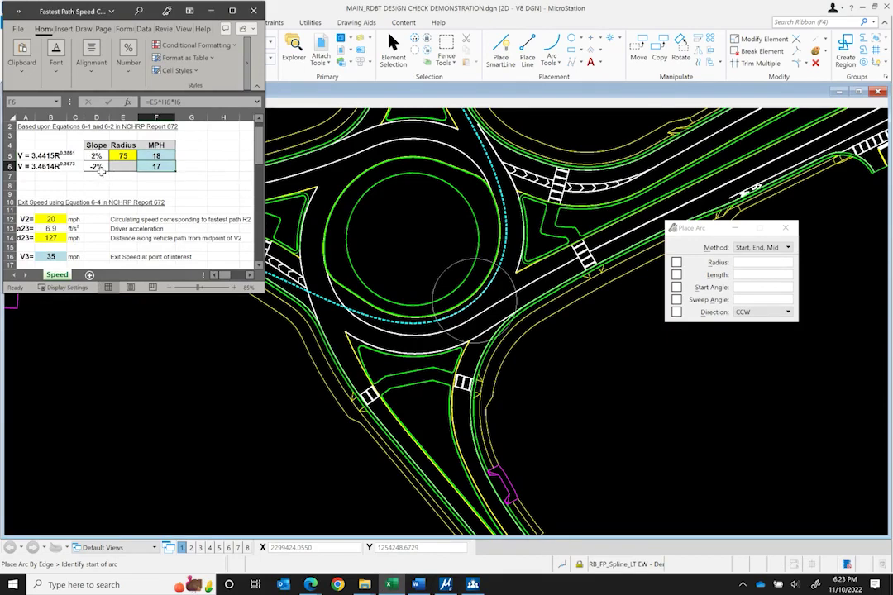
pyautogui.click(197, 183)
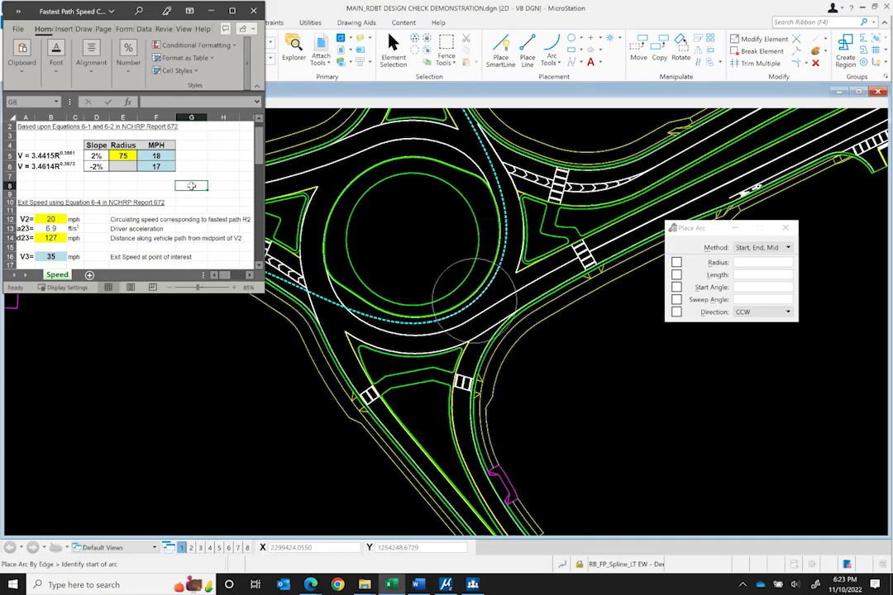
pyautogui.click(166, 155)
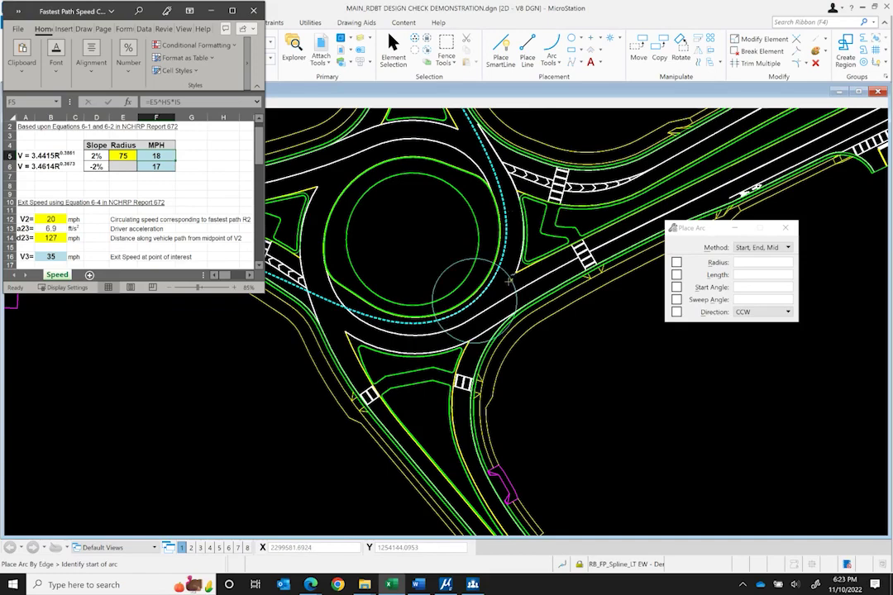
pyautogui.click(163, 167)
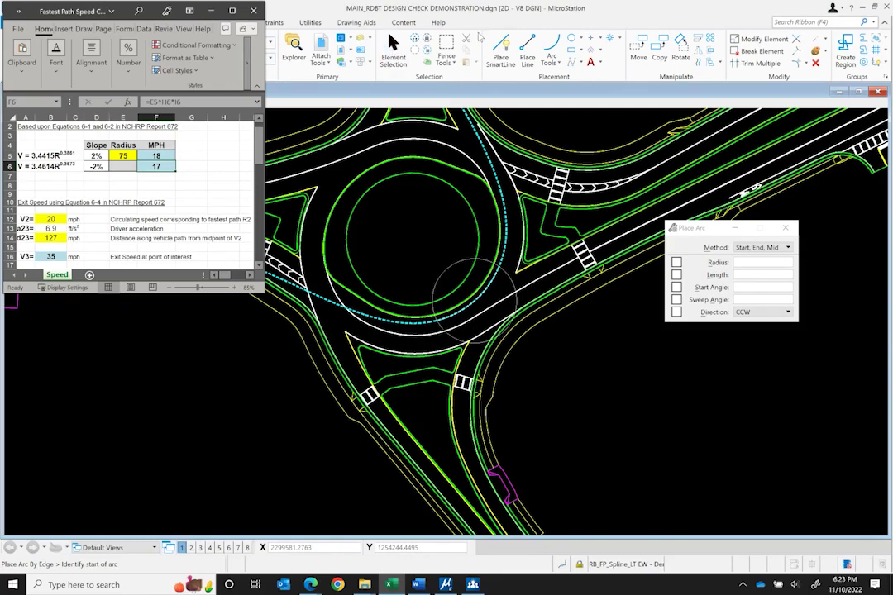
# Return to MicroStation and examine the full set of fastest path splines with their radius and speed labels on all roundabout legs
pyautogui.click(544, 20)
pyautogui.click(393, 49)
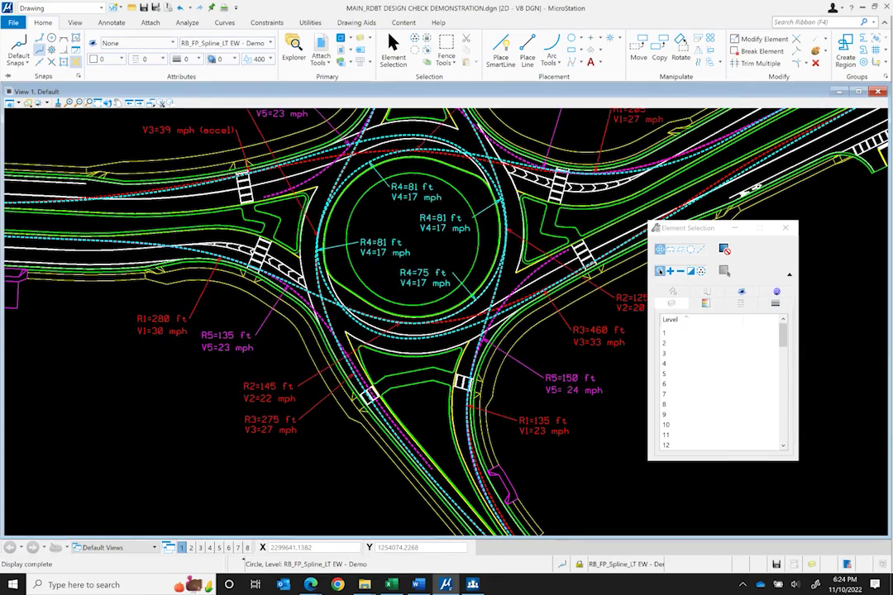
pyautogui.click(784, 227)
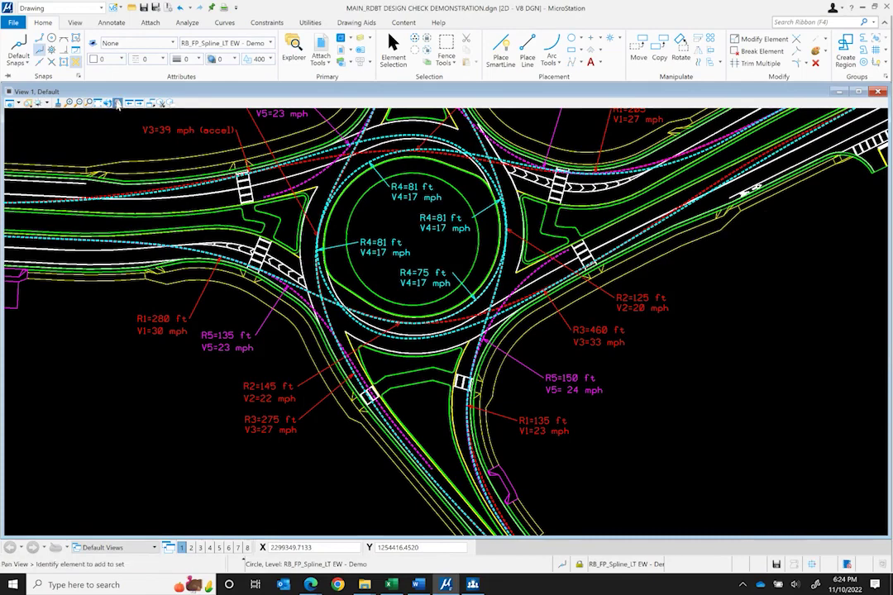
pyautogui.click(117, 102)
pyautogui.moveTo(421, 251); pyautogui.dragTo(423, 282)
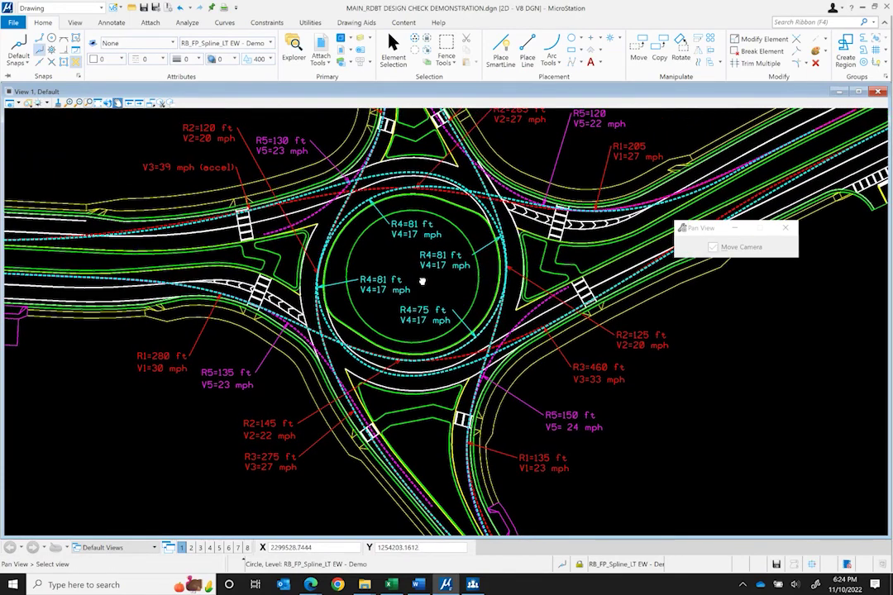
pyautogui.click(80, 103)
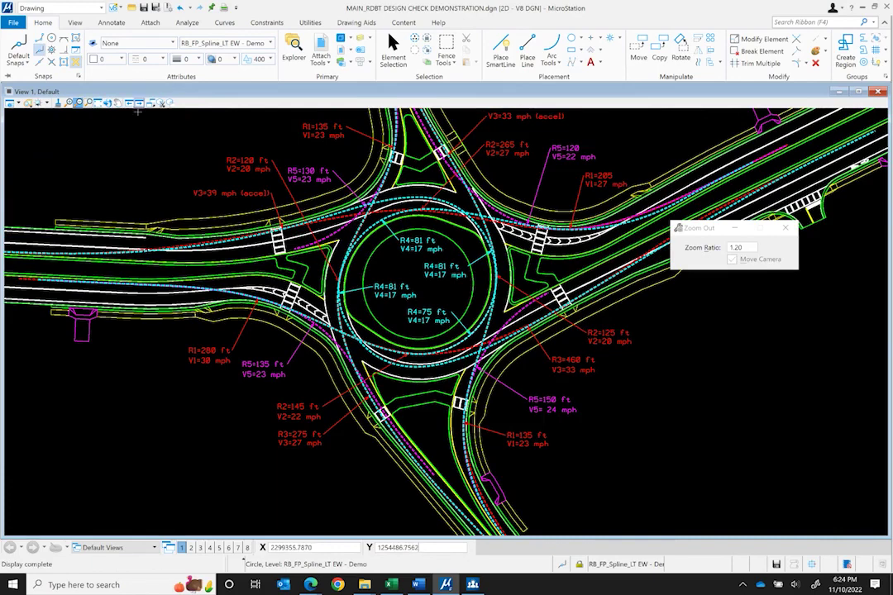
pyautogui.click(117, 102)
pyautogui.moveTo(425, 287); pyautogui.dragTo(424, 301)
pyautogui.click(788, 230)
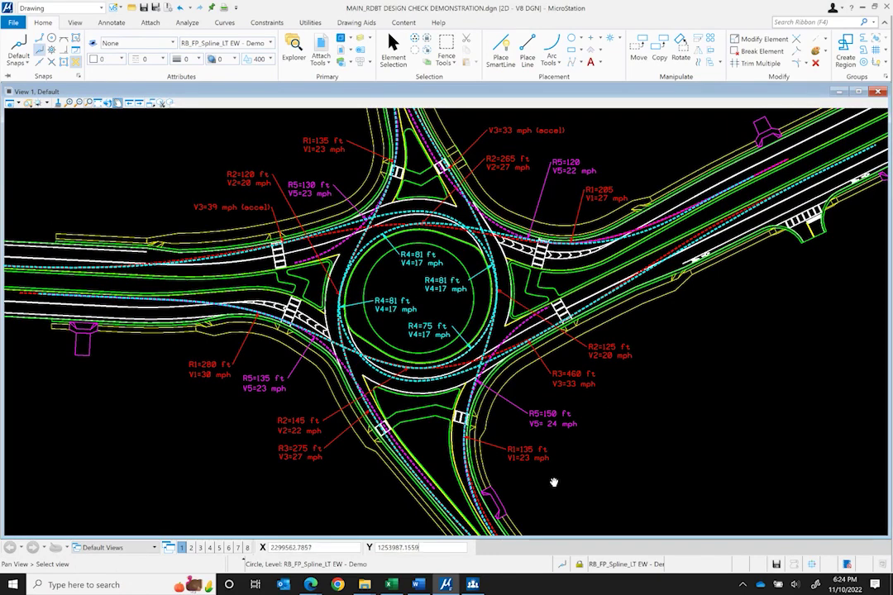